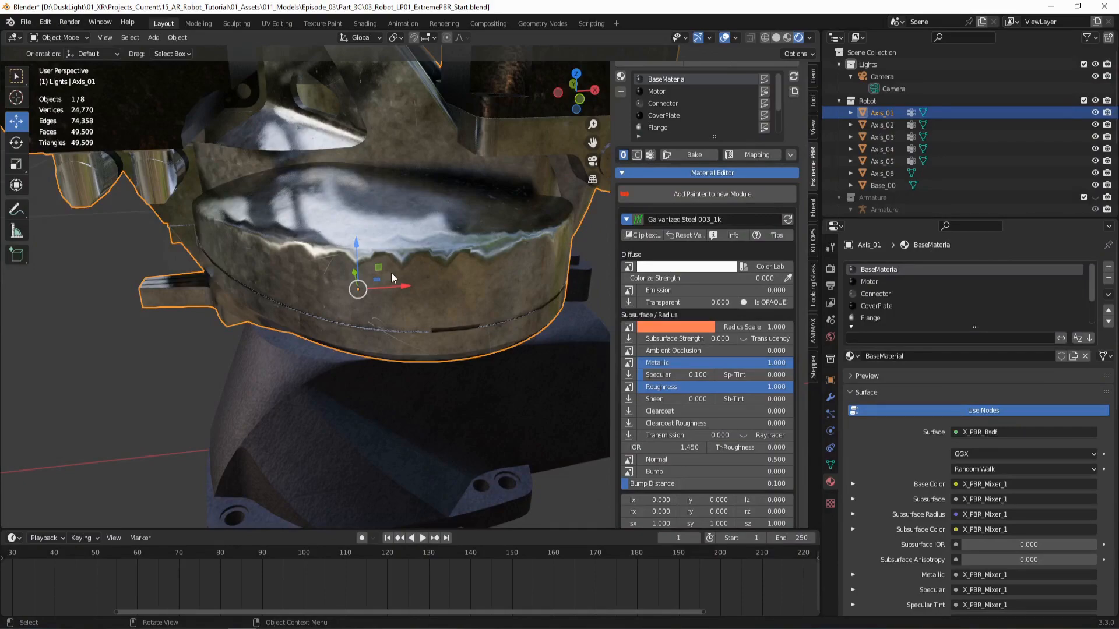
- Shade Axis_01 smooth and add an Edge Split modifier to it
right_click(394, 262)
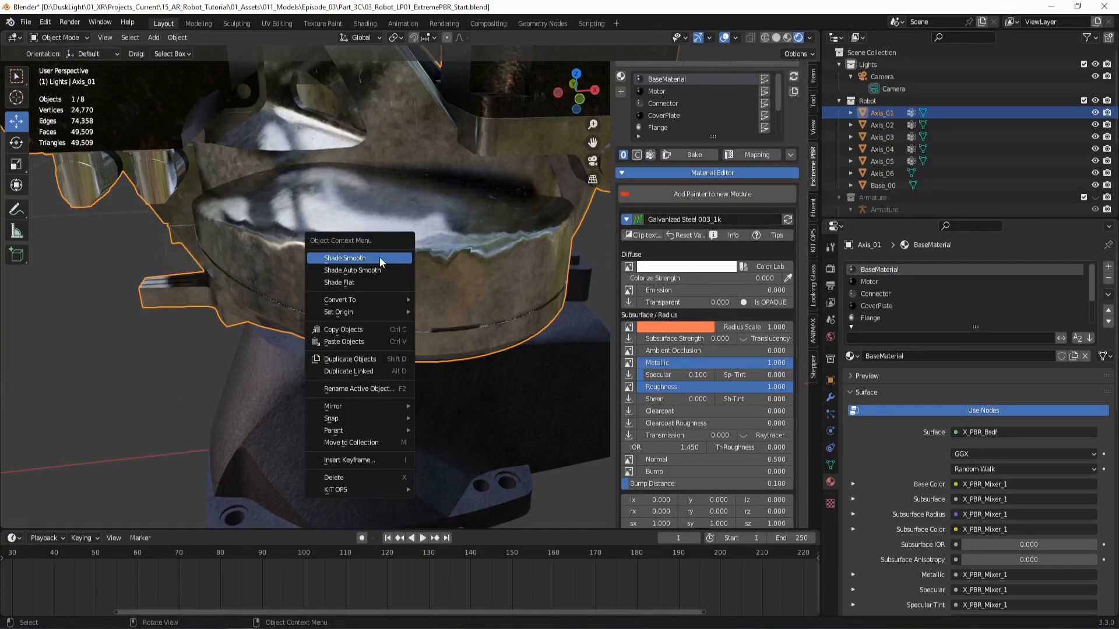
click(380, 257)
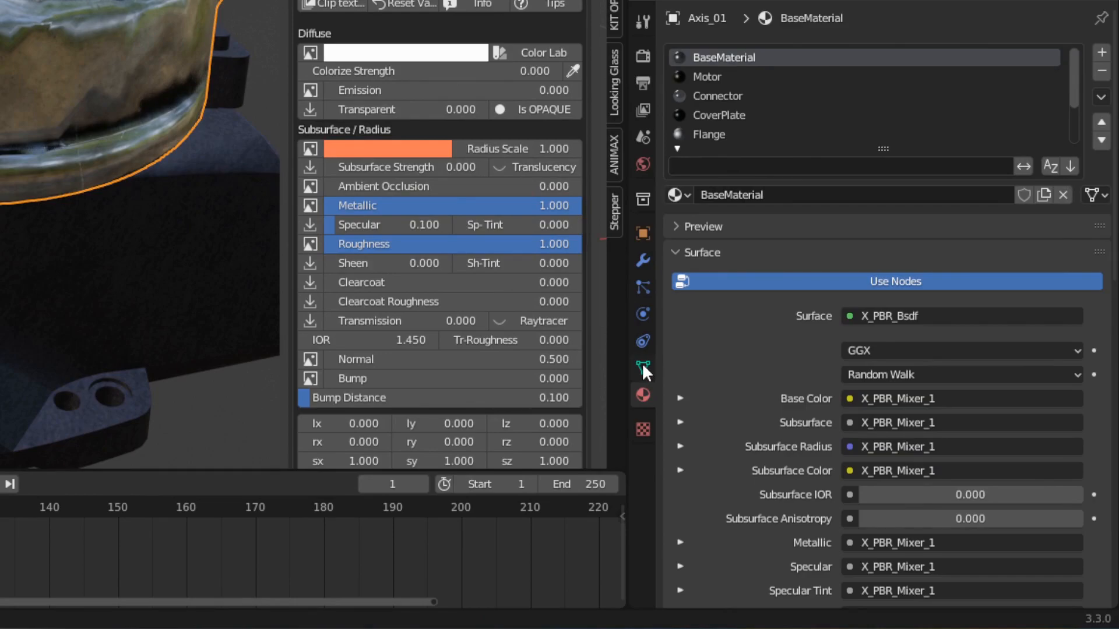
click(643, 367)
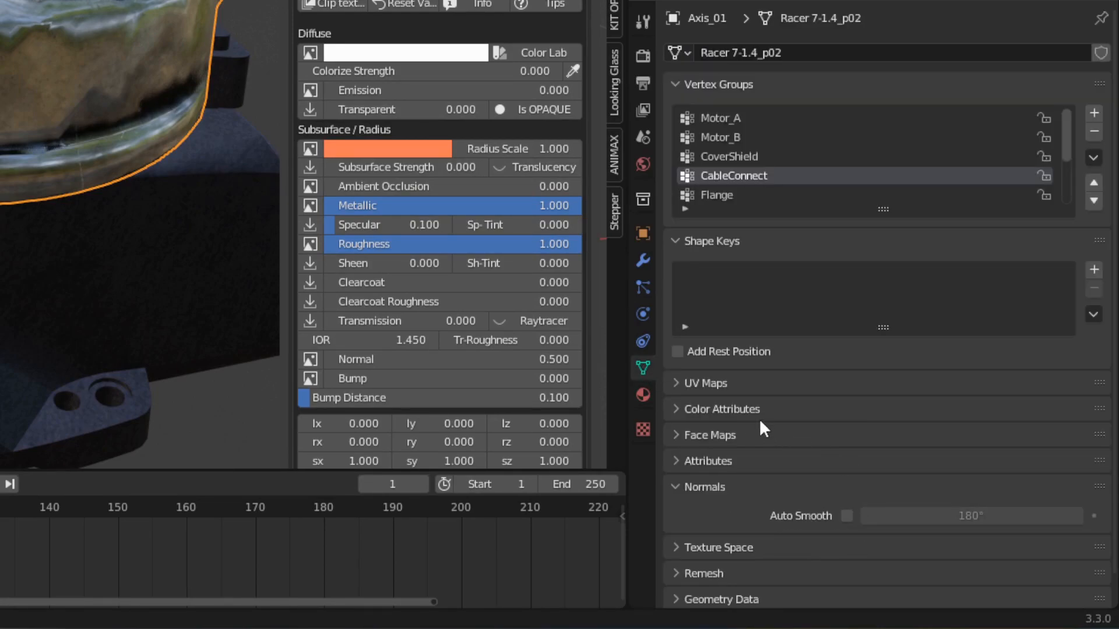
click(642, 262)
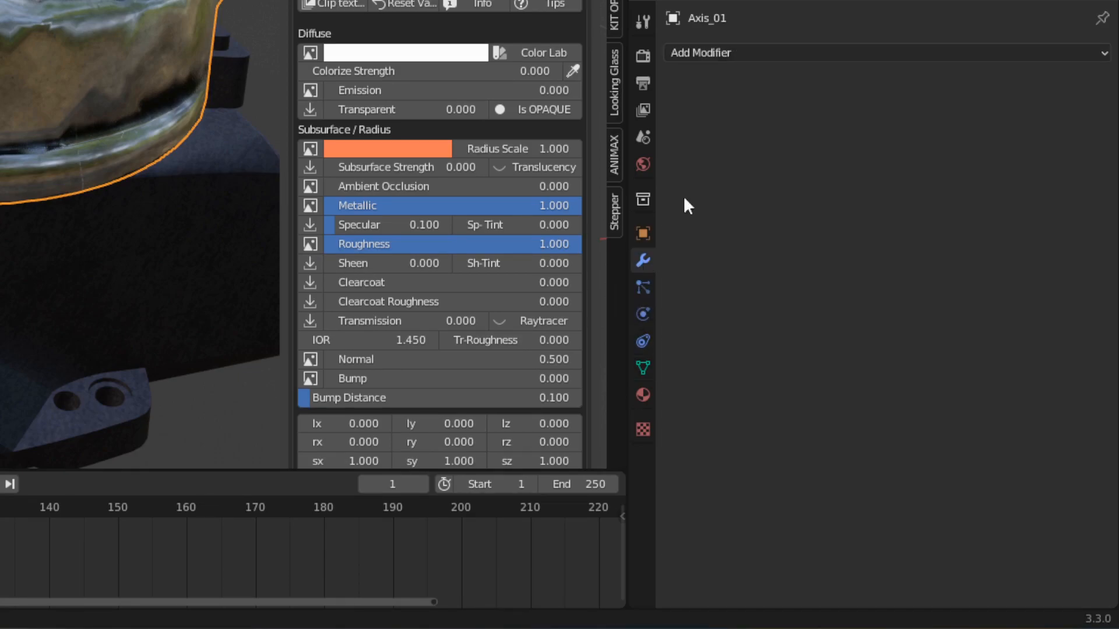
click(742, 53)
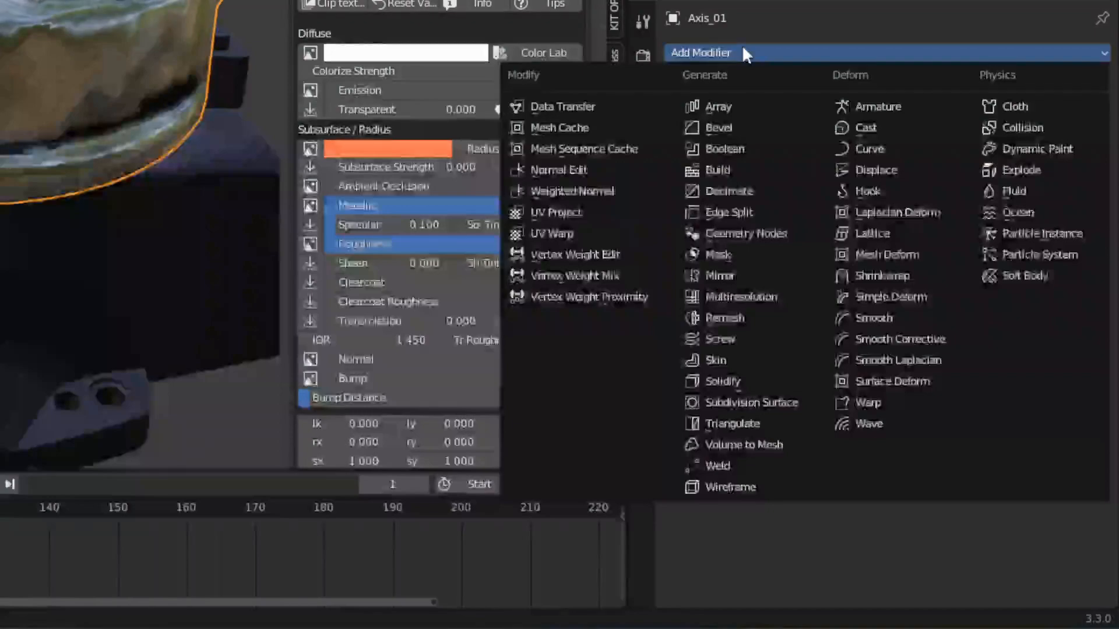
click(724, 208)
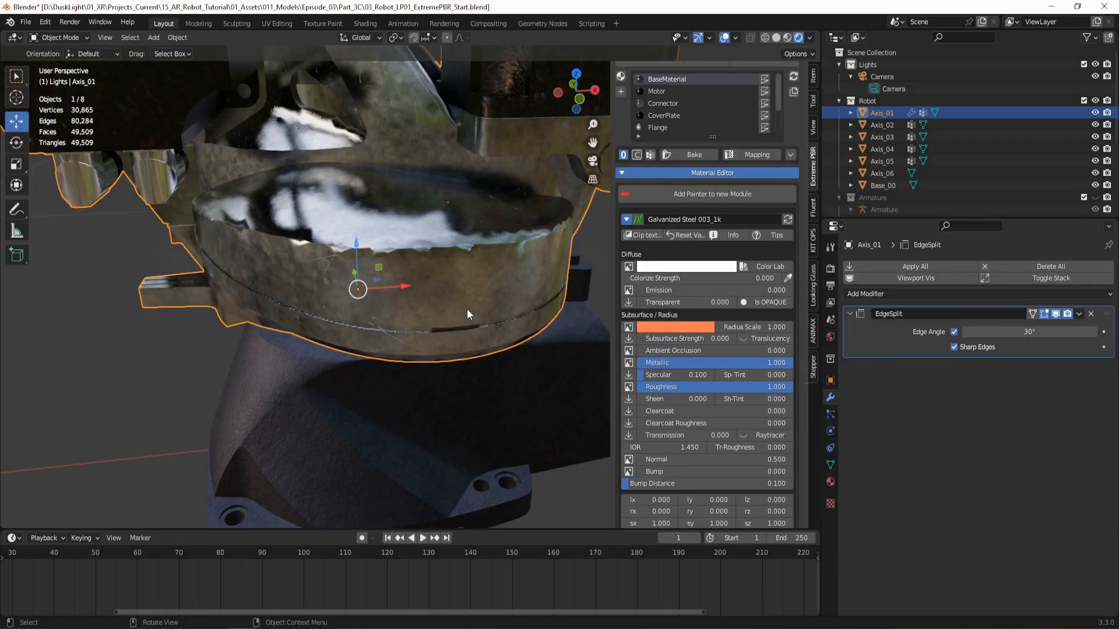
- Isolate Axis_01 in local view and display it in solid shading
scroll(43, 121, down, 4)
middle_drag(467, 315, 387, 307)
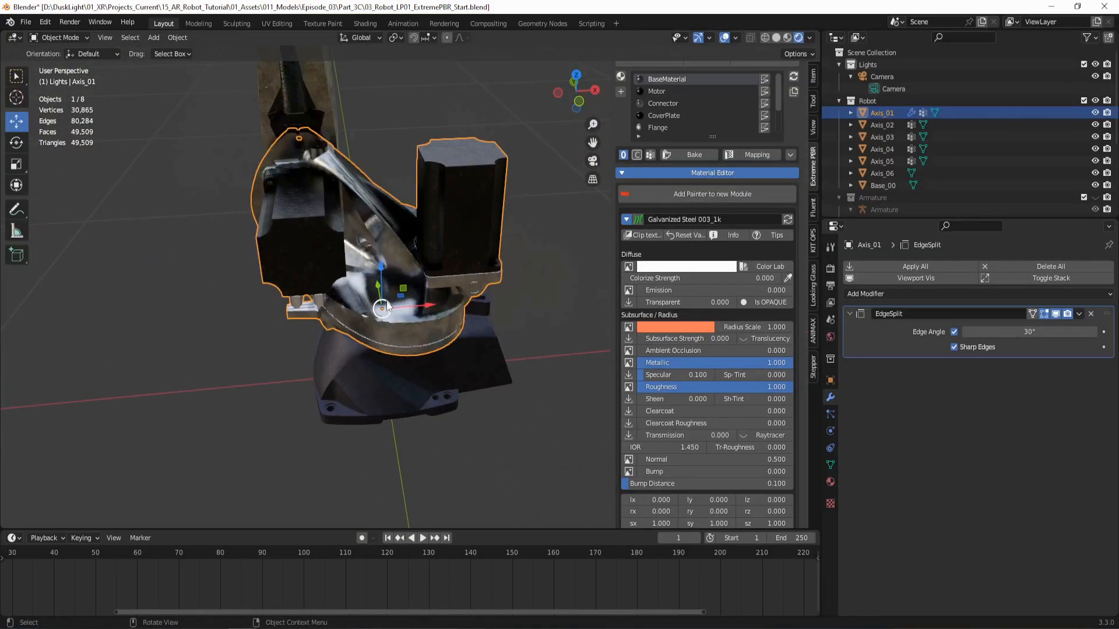
scroll(387, 307, up, 2)
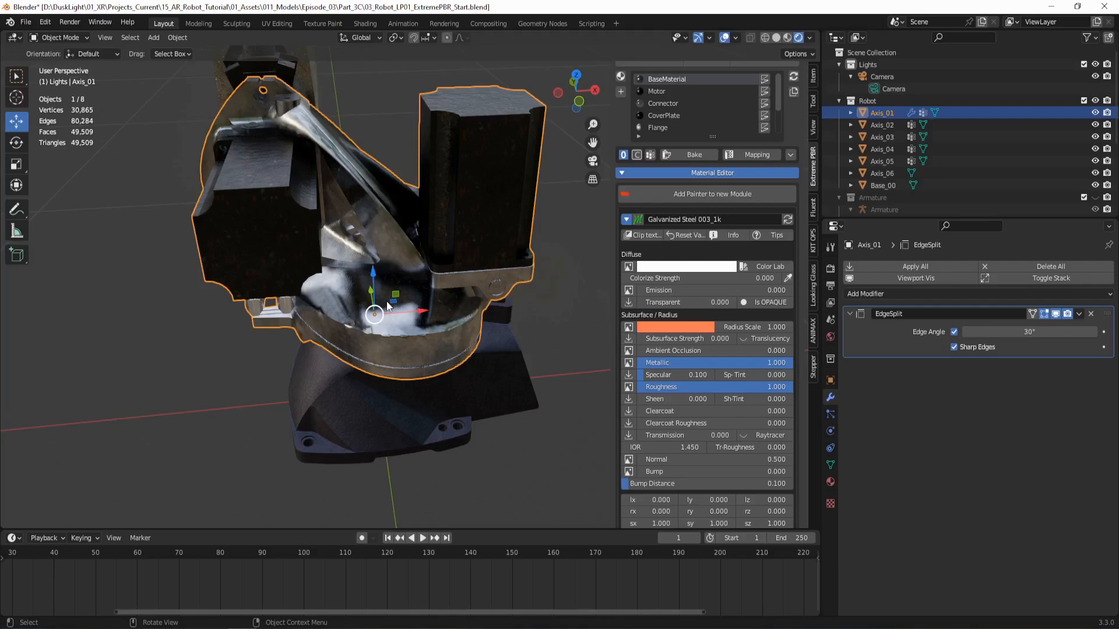
key(KP_Divide)
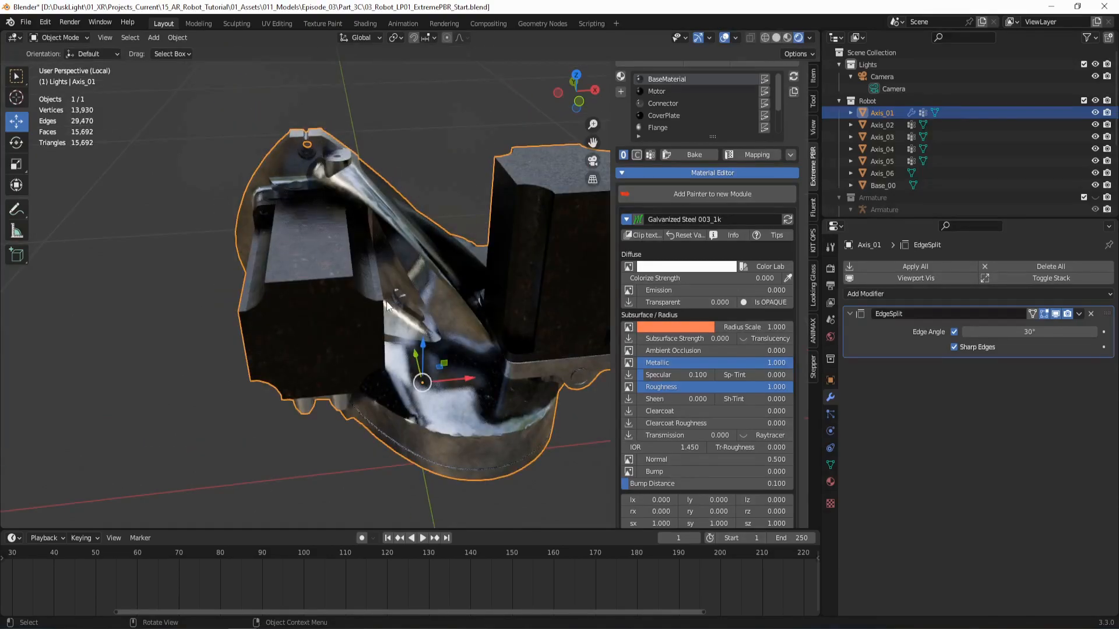
key(KP_1)
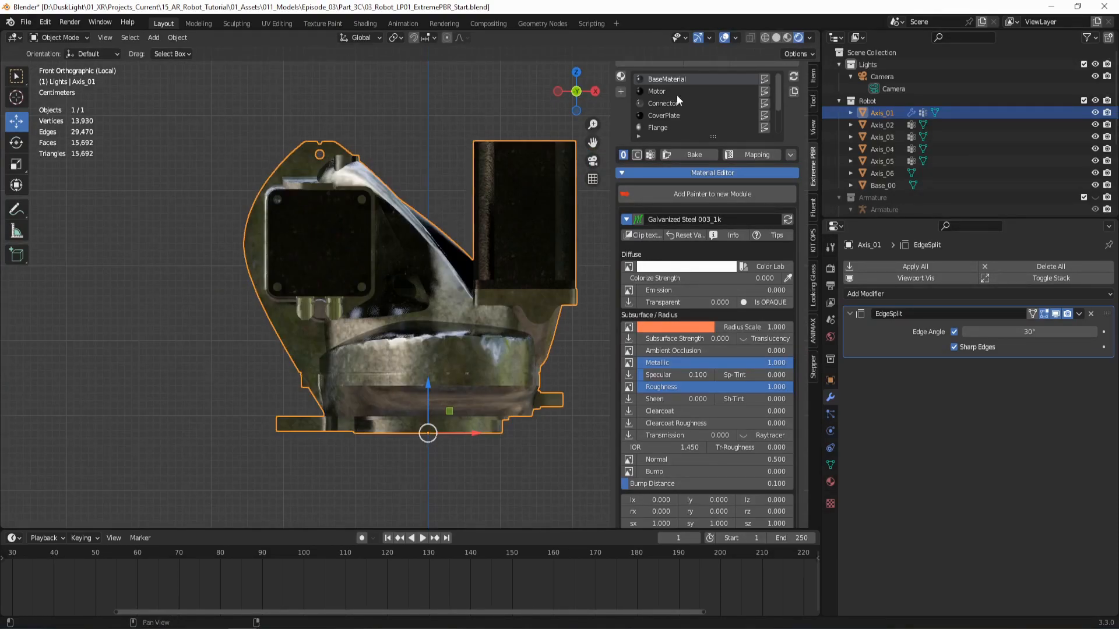
click(777, 39)
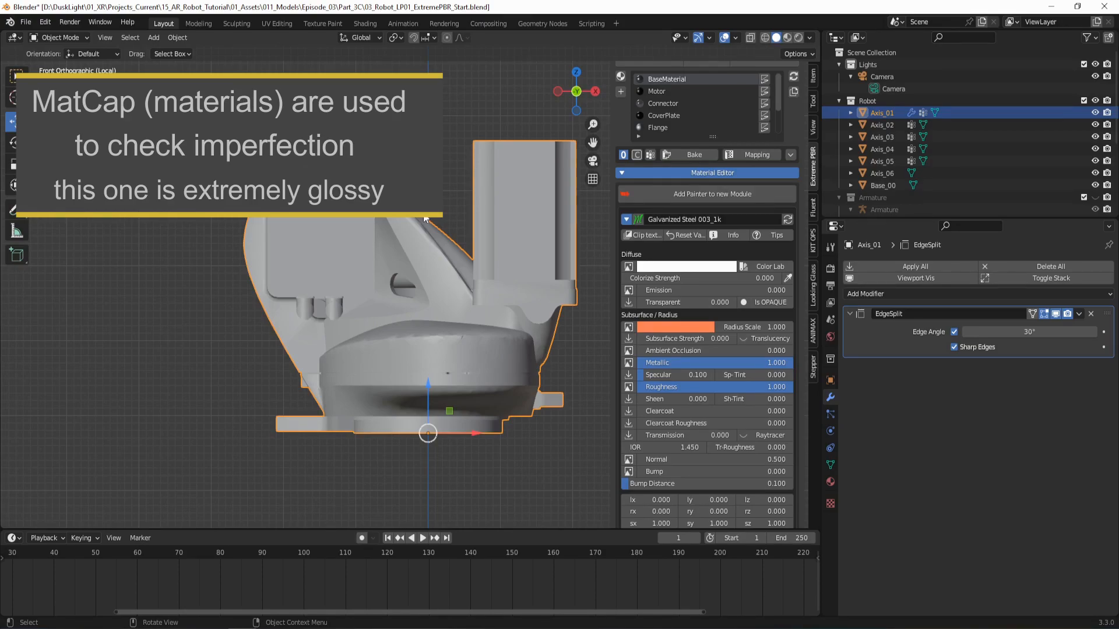
middle_drag(386, 239, 302, 319)
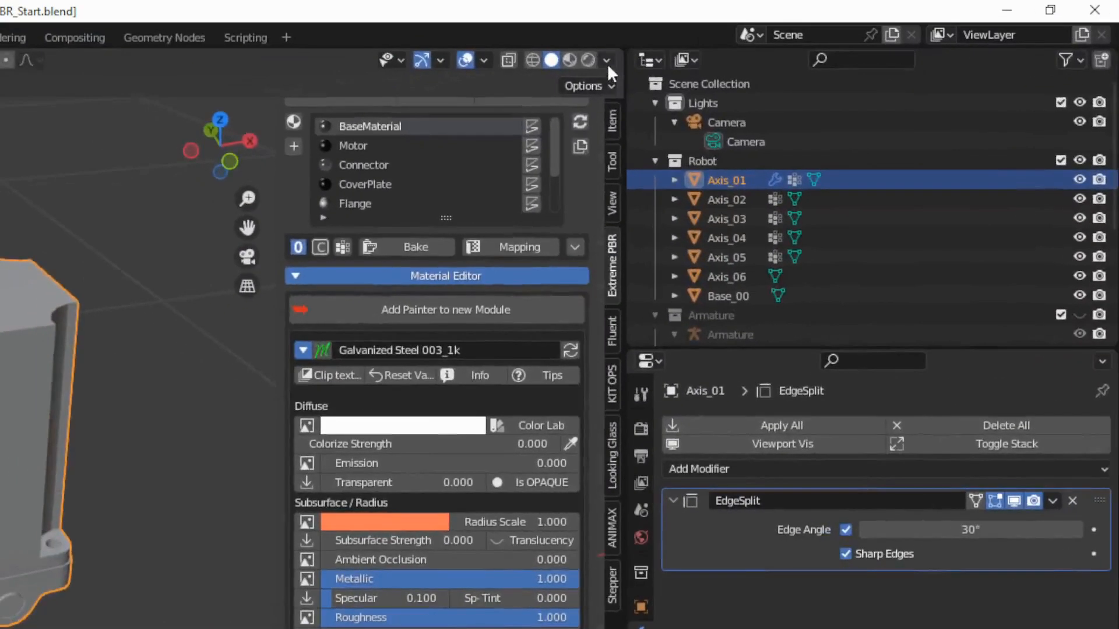
- Set the viewport lighting to MatCap and choose the glossy red sphere
click(810, 36)
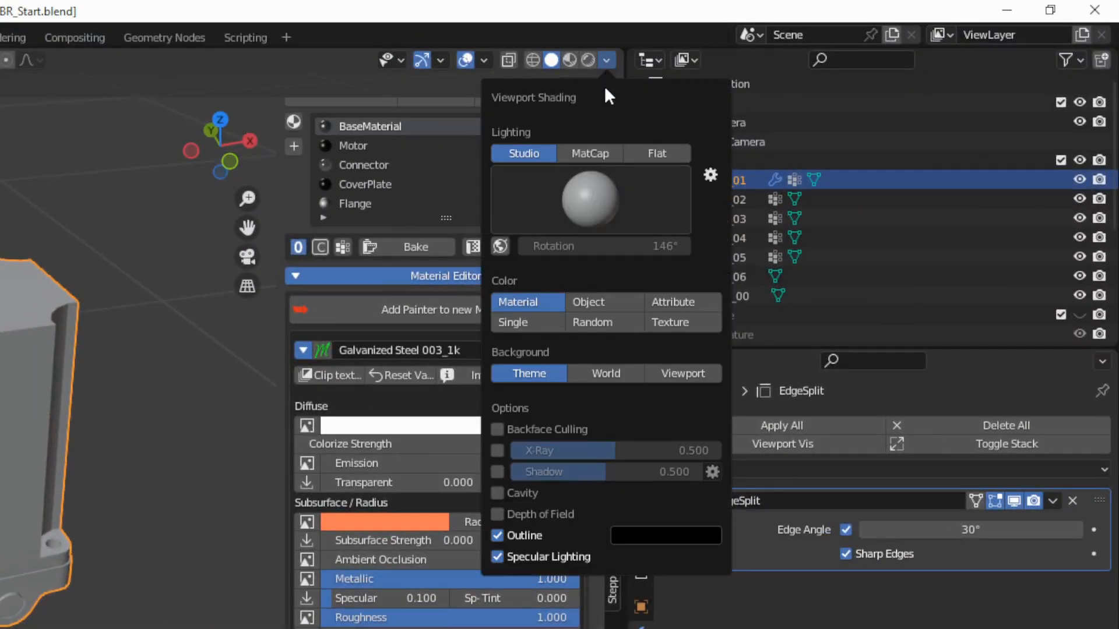
click(592, 150)
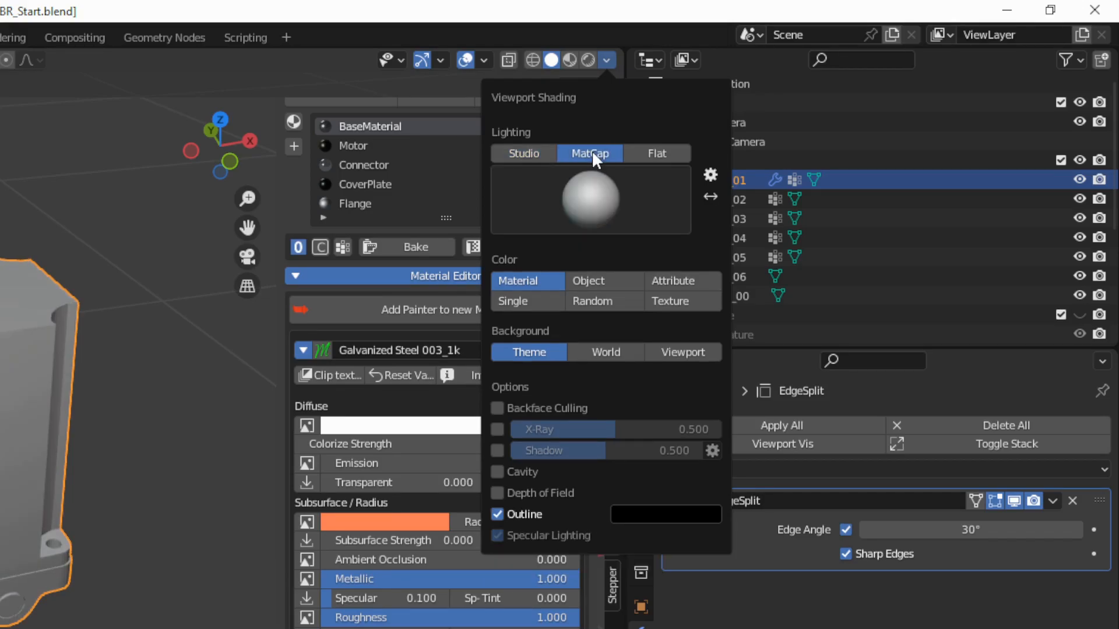
key(KP_1)
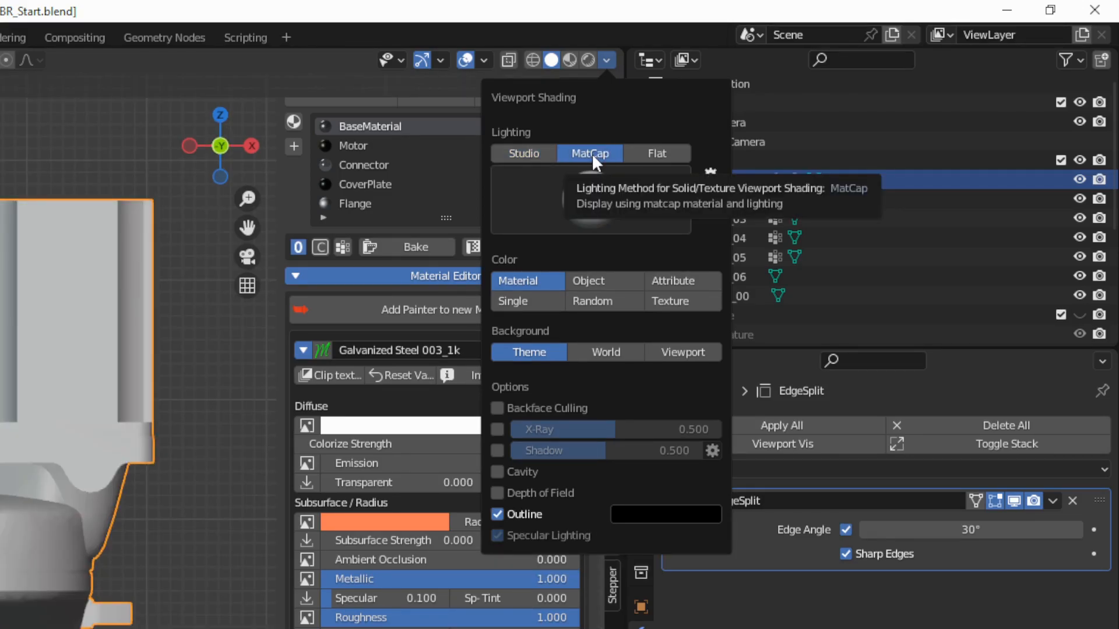
click(593, 194)
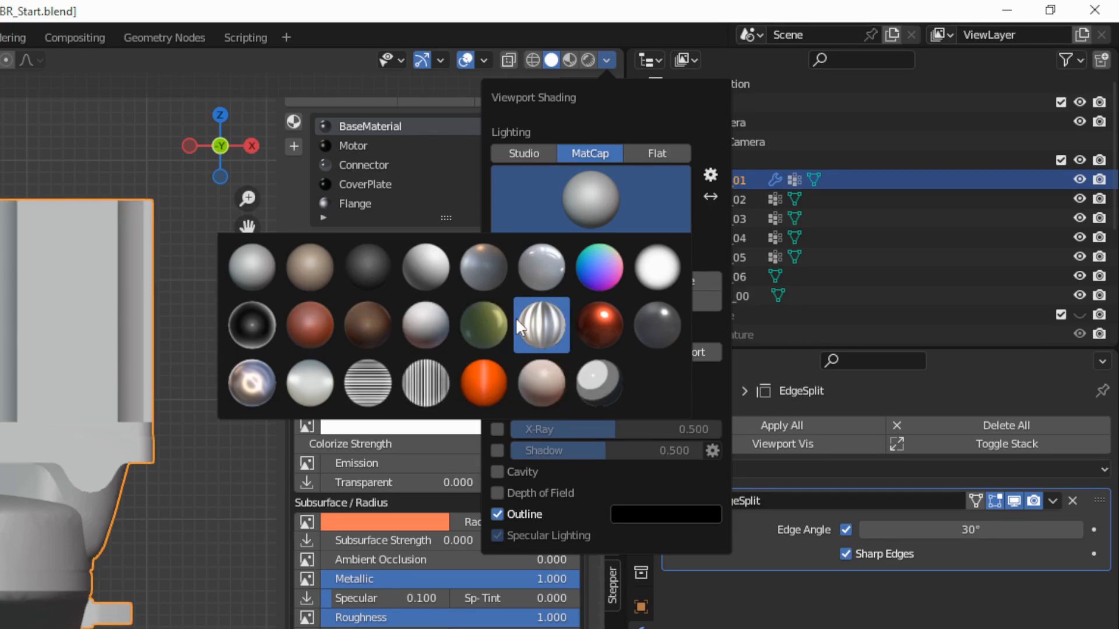
click(595, 319)
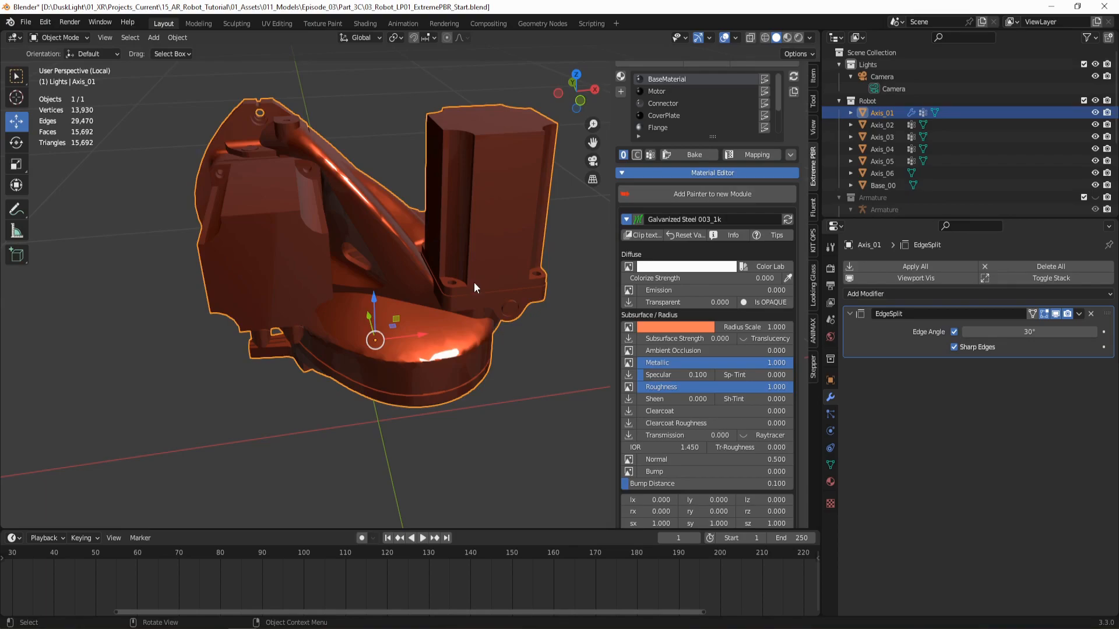
- Examine the highlights along the rim of Axis_01's rounded base for shading imperfections
middle_drag(474, 283, 480, 304)
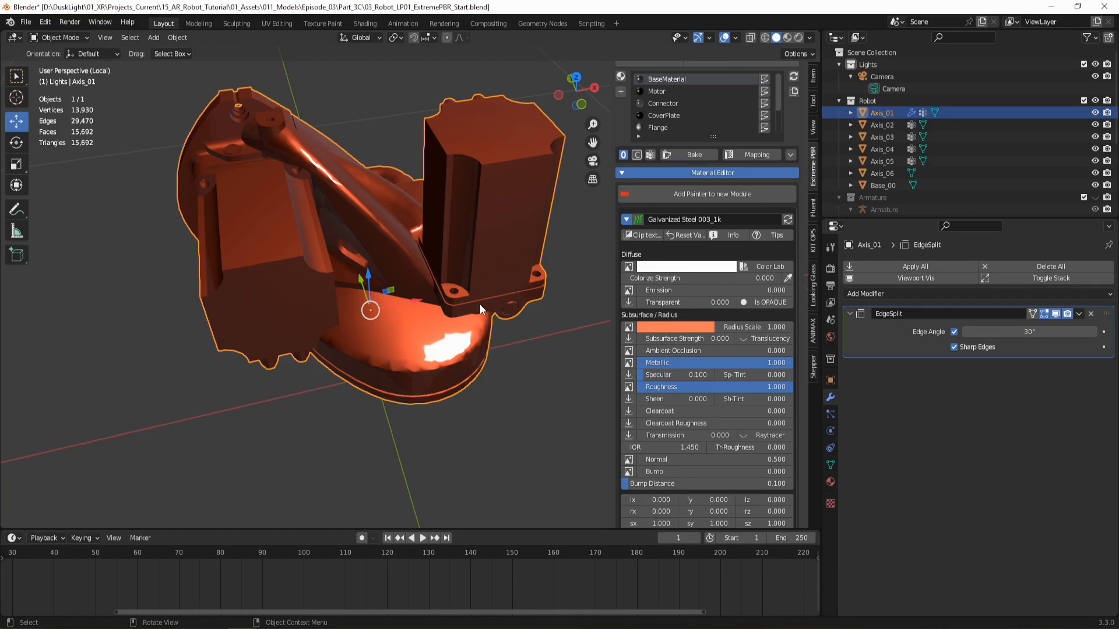
middle_drag(460, 352, 465, 357)
key(ctrl+2)
drag(388, 282, 435, 361)
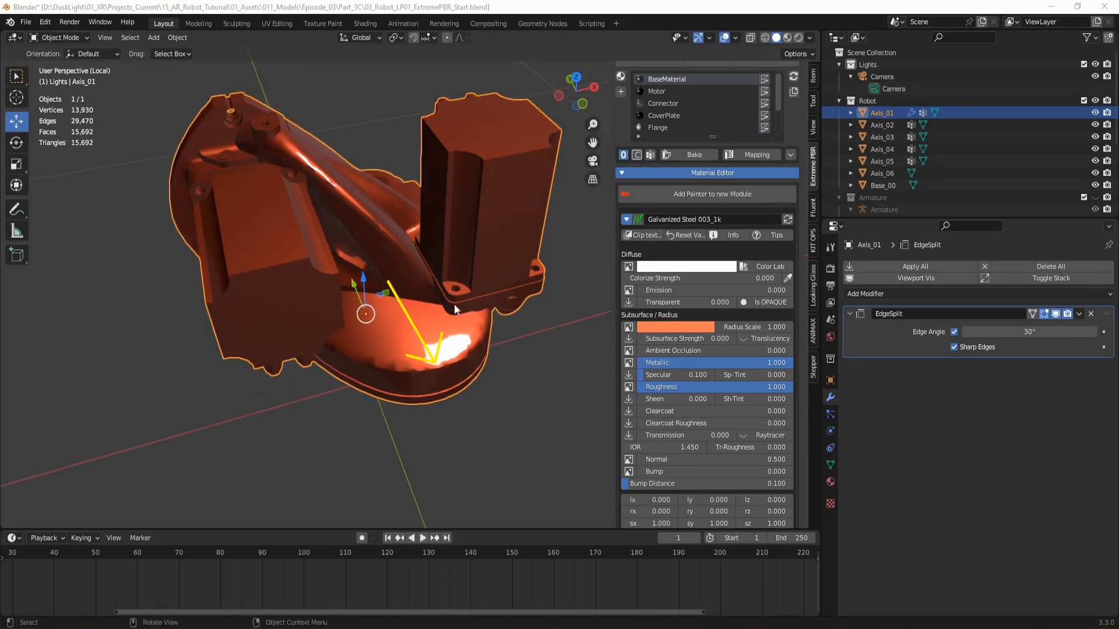
drag(459, 319, 454, 360)
drag(466, 411, 458, 366)
mouse_move(456, 361)
middle_down()
mouse_move(458, 379)
mouse_move(502, 363)
mouse_move(454, 378)
mouse_move(452, 426)
mouse_move(477, 410)
mouse_move(504, 413)
mouse_move(473, 410)
mouse_move(475, 377)
mouse_move(512, 348)
mouse_move(487, 347)
middle_up()
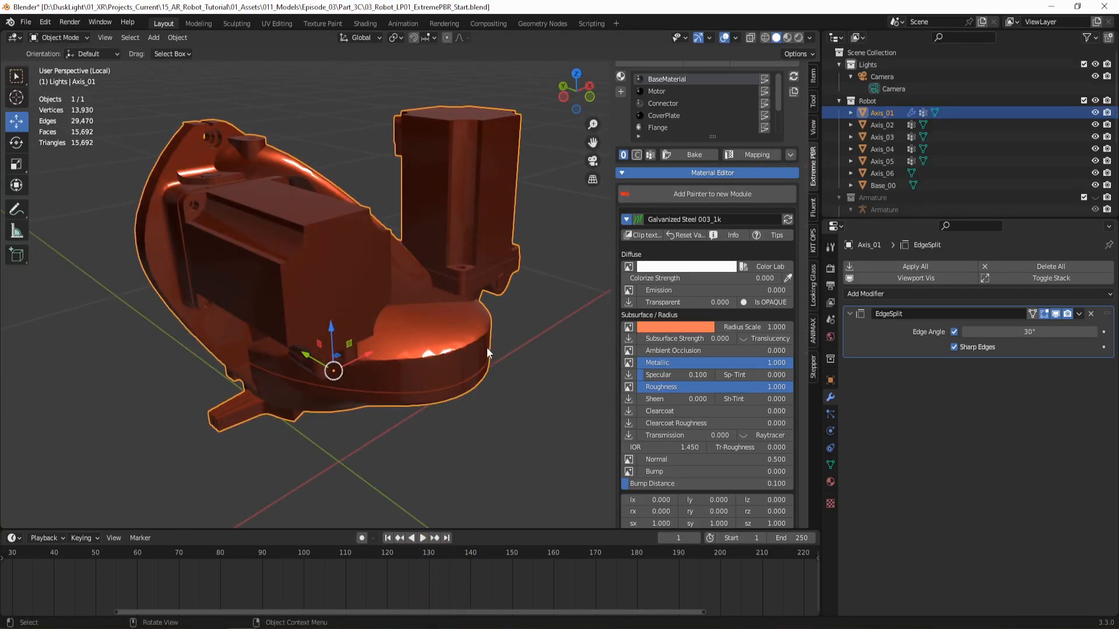
- View Axis_01 from the front and replace its MatCap with a light grey one
key(KP_1)
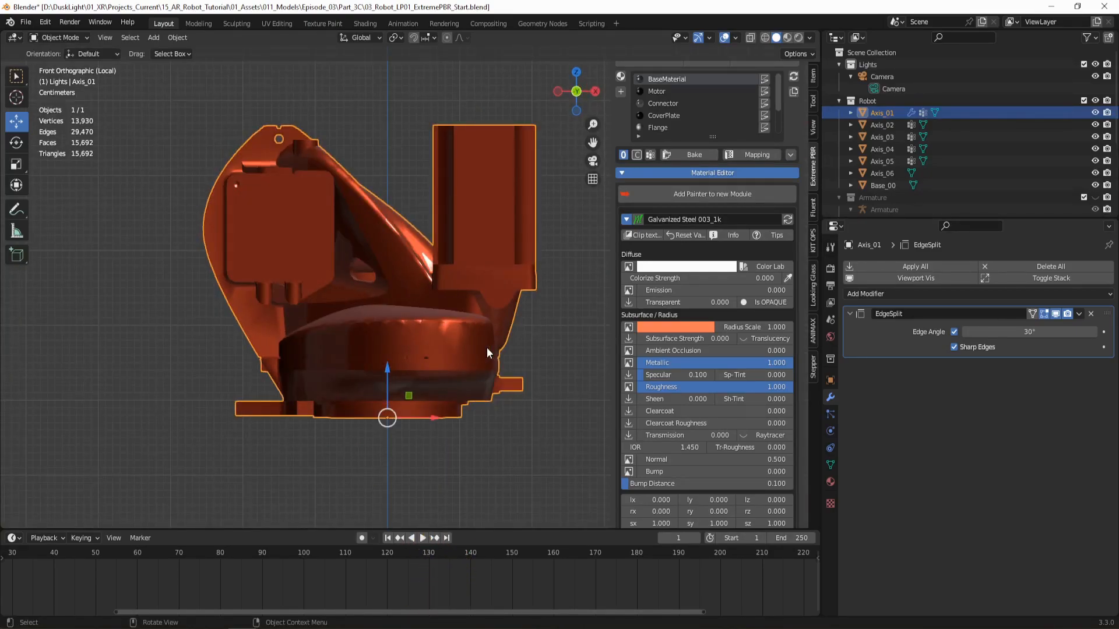
click(809, 38)
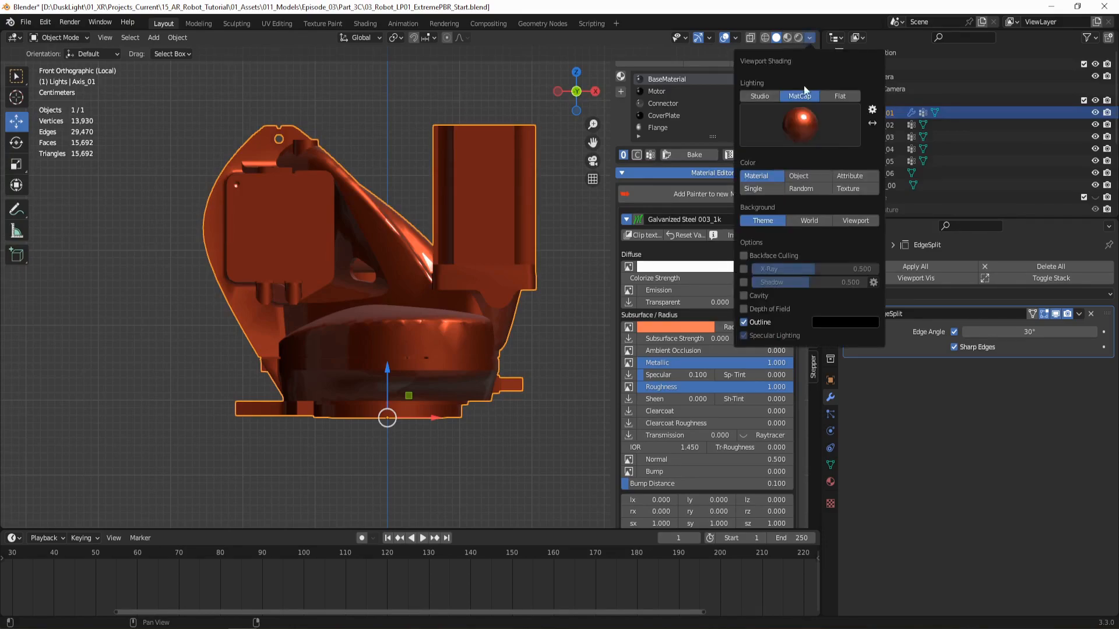
click(798, 124)
click(596, 163)
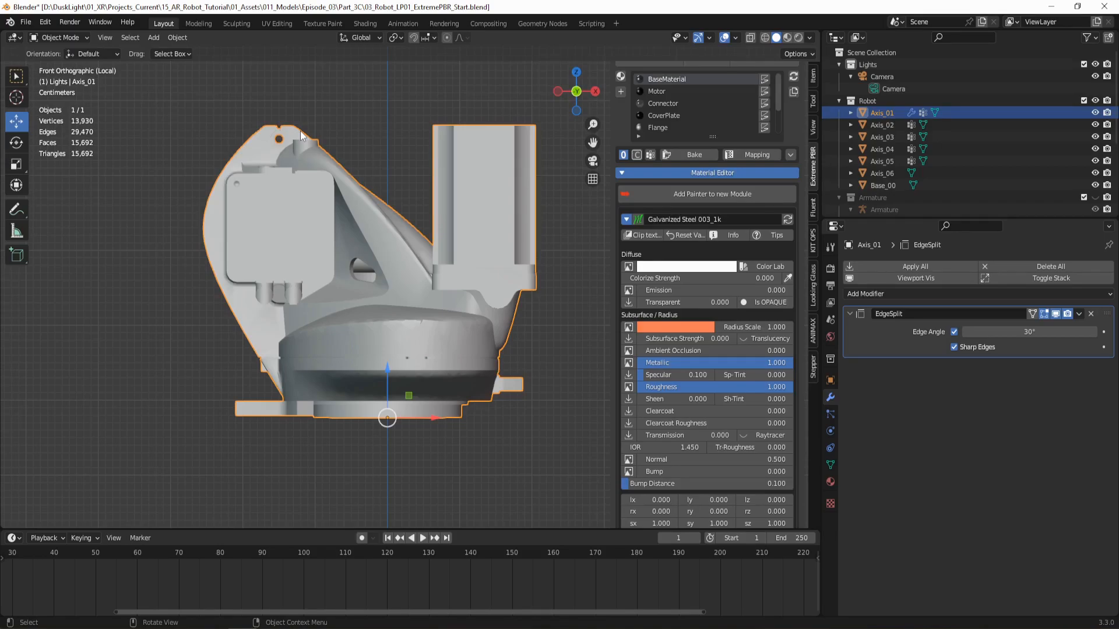
- In Edit Mode, select all faces of Axis_01 above the rounded base through the mesh using X-ray, and hide them
key(Tab)
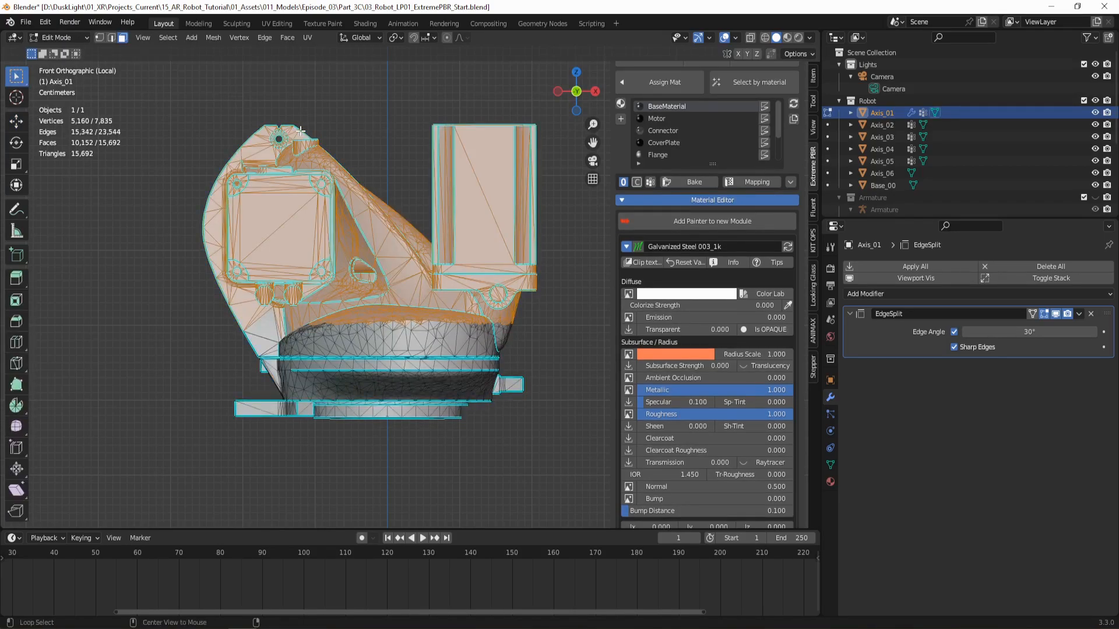
key(alt+a)
click(751, 39)
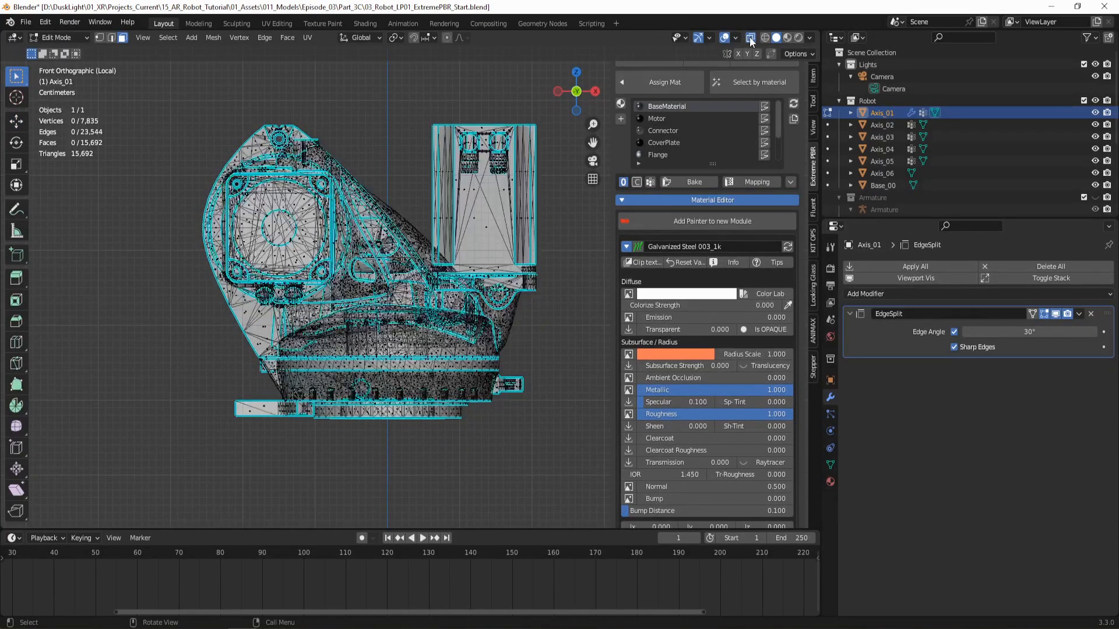
key(b)
drag(188, 91, 549, 295)
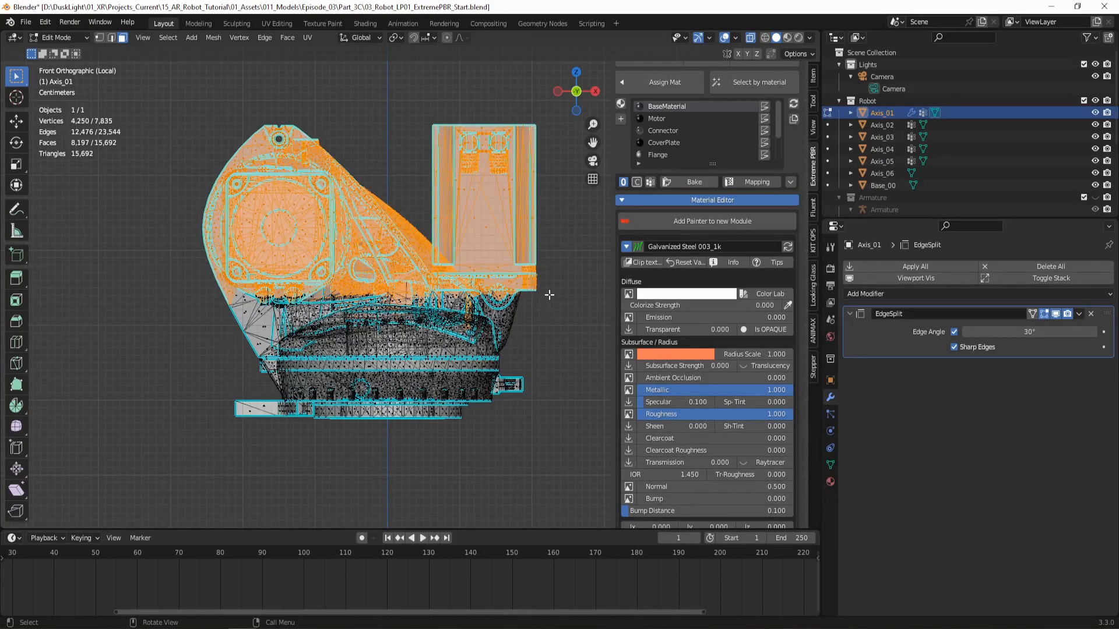
key(h)
middle_drag(425, 230, 471, 269)
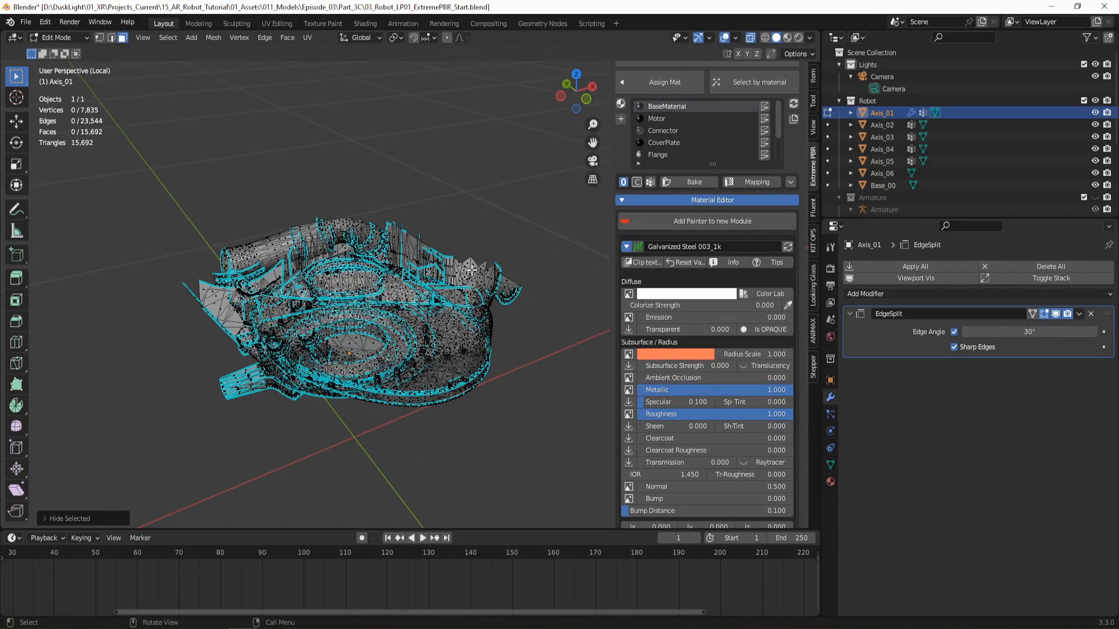
key(Tab)
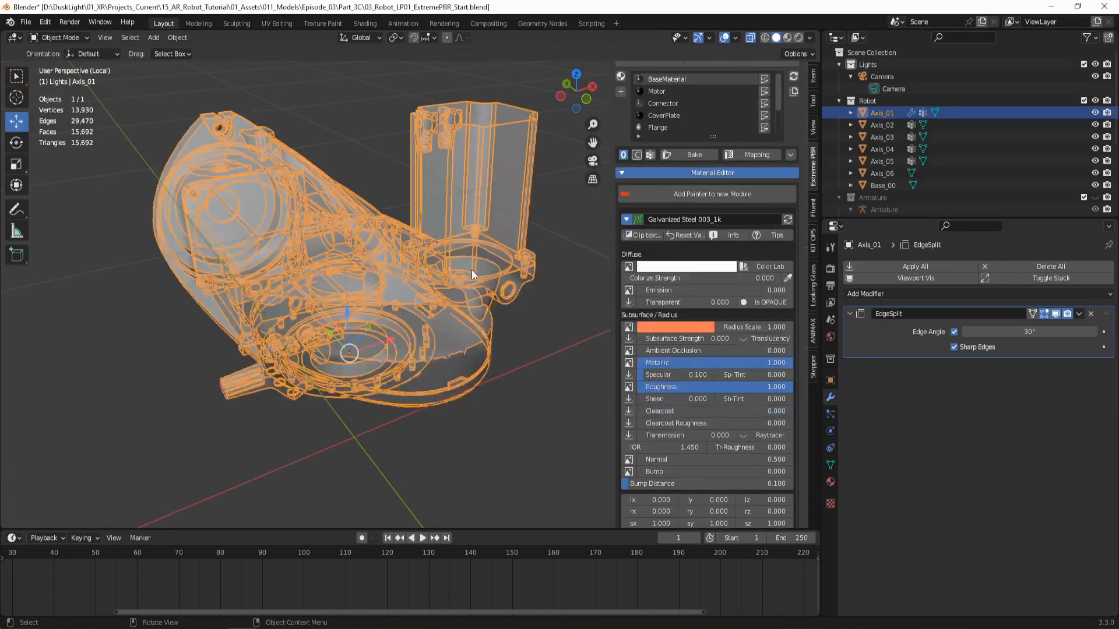
mouse_move(471, 270)
middle_down()
mouse_move(464, 290)
mouse_move(484, 268)
middle_up()
click(751, 37)
middle_drag(384, 222, 287, 201)
key(Tab)
- Hide the leftover detached faces beside the base with X-ray on, and turn X-ray off
scroll(389, 265, up, 3)
key(alt+z)
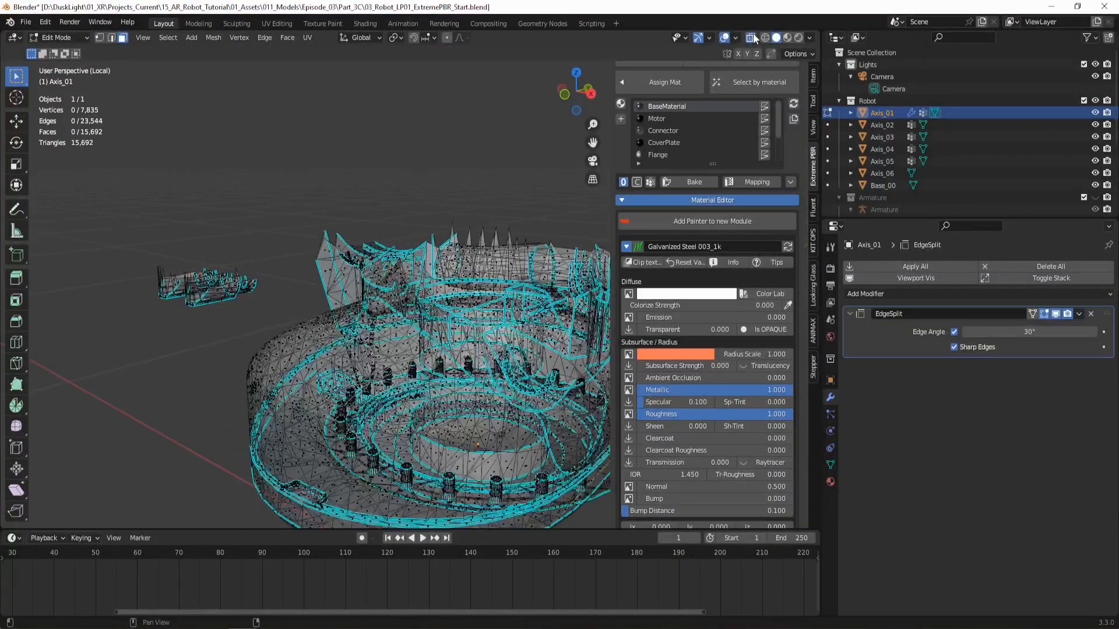
key(b)
drag(124, 251, 278, 311)
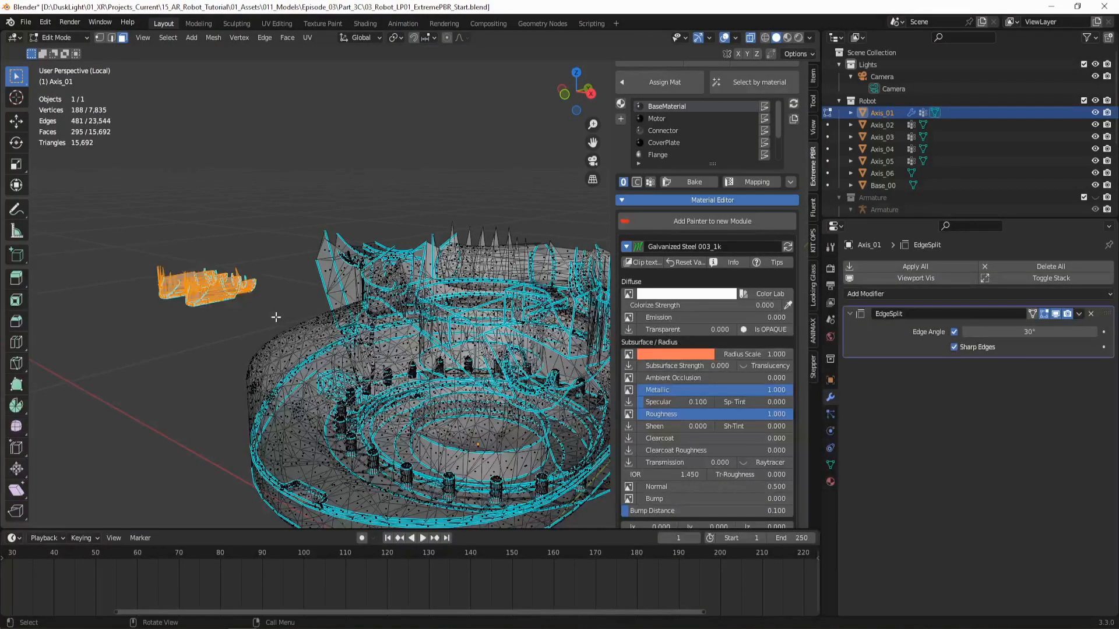
key(h)
middle_drag(278, 315, 380, 325)
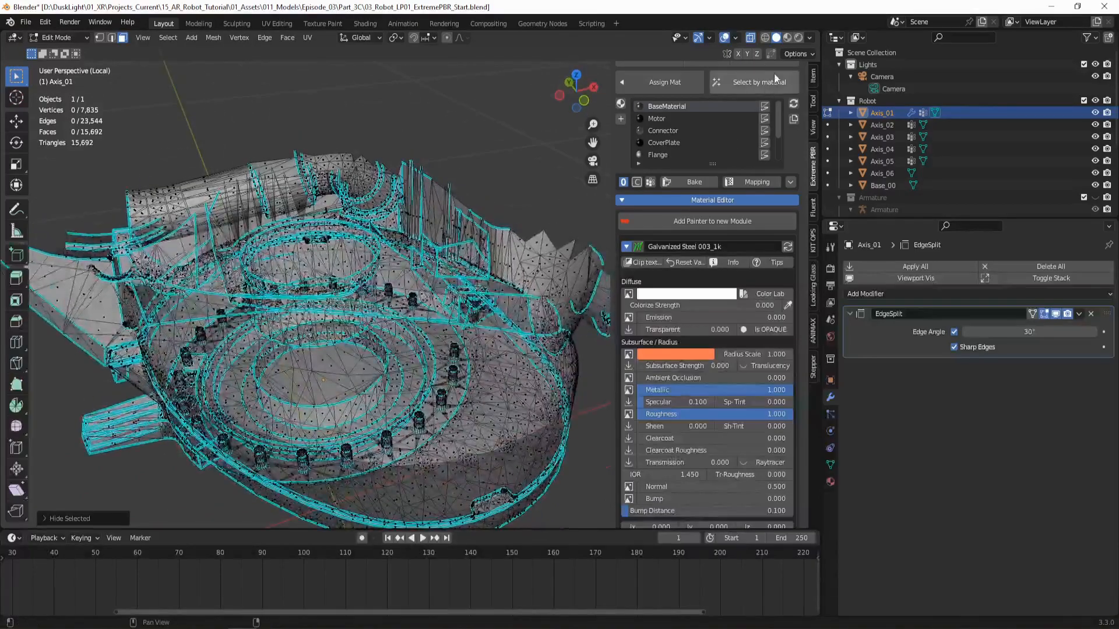
click(751, 38)
- Examine the mesh topology along the rim of the rounded base up close, with the sidebar hidden
middle_drag(563, 192, 419, 278)
middle_drag(346, 271, 374, 278)
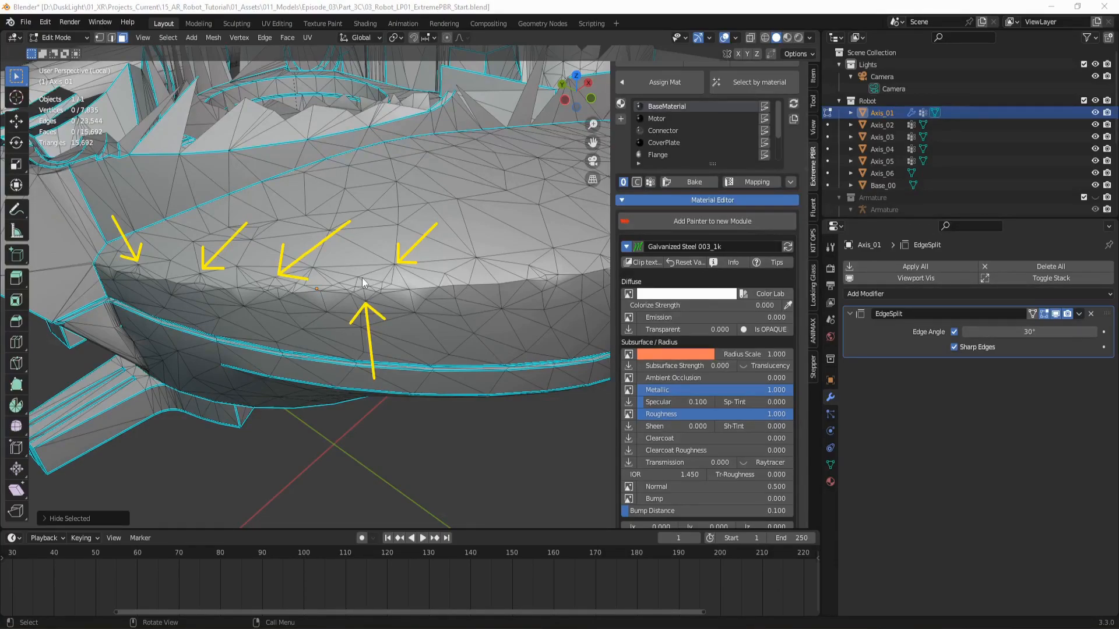
mouse_move(379, 284)
middle_down()
mouse_move(418, 296)
mouse_move(402, 276)
mouse_move(409, 287)
middle_up()
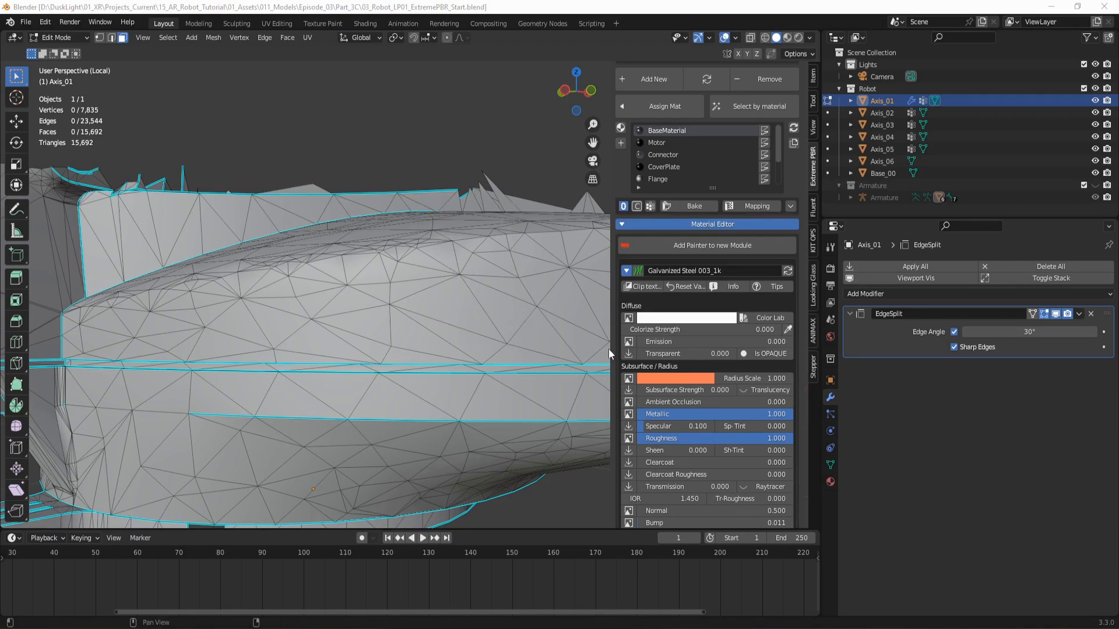
key(n)
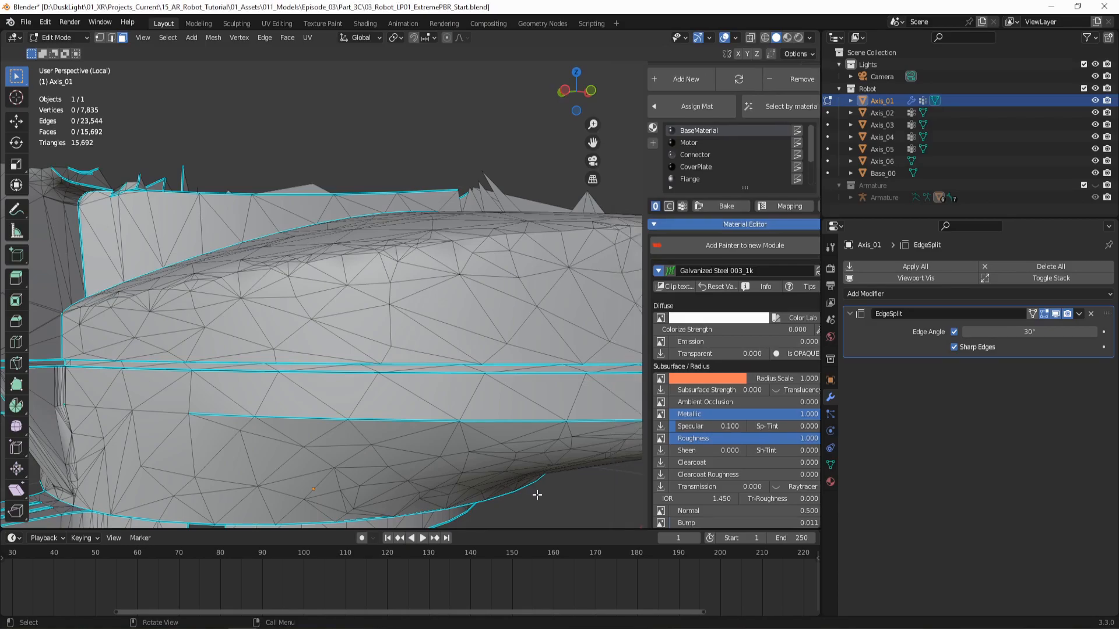
middle_drag(534, 489, 508, 401)
scroll(508, 402, up, 2)
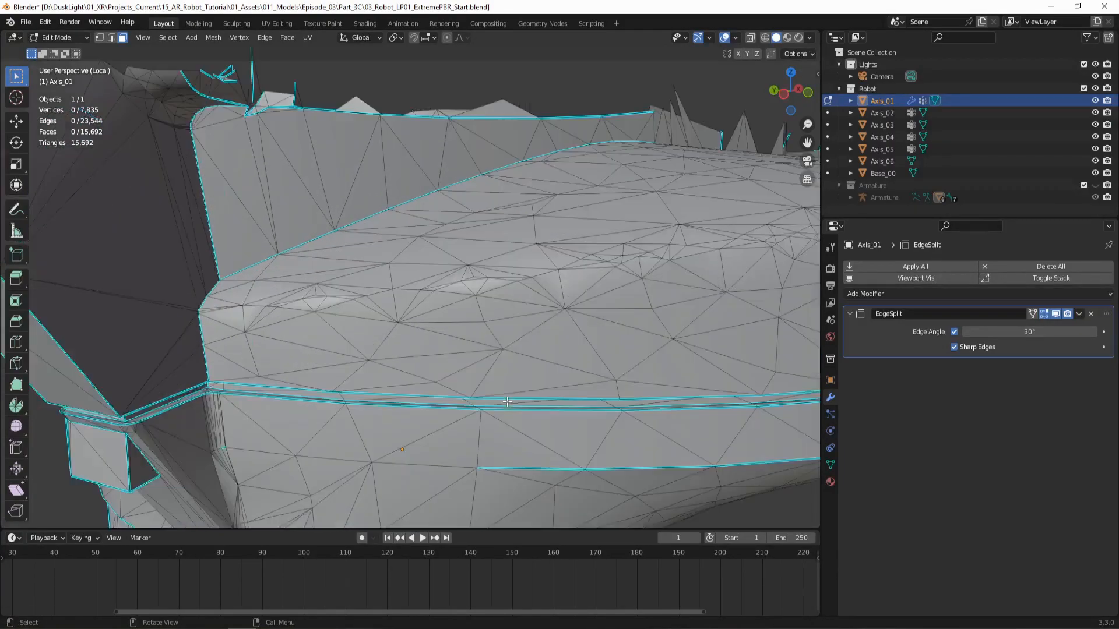
- In edge select mode, select the connected edges along the rounded base's rim, starting at its end beside the vertical wall
scroll(507, 401, down, 2)
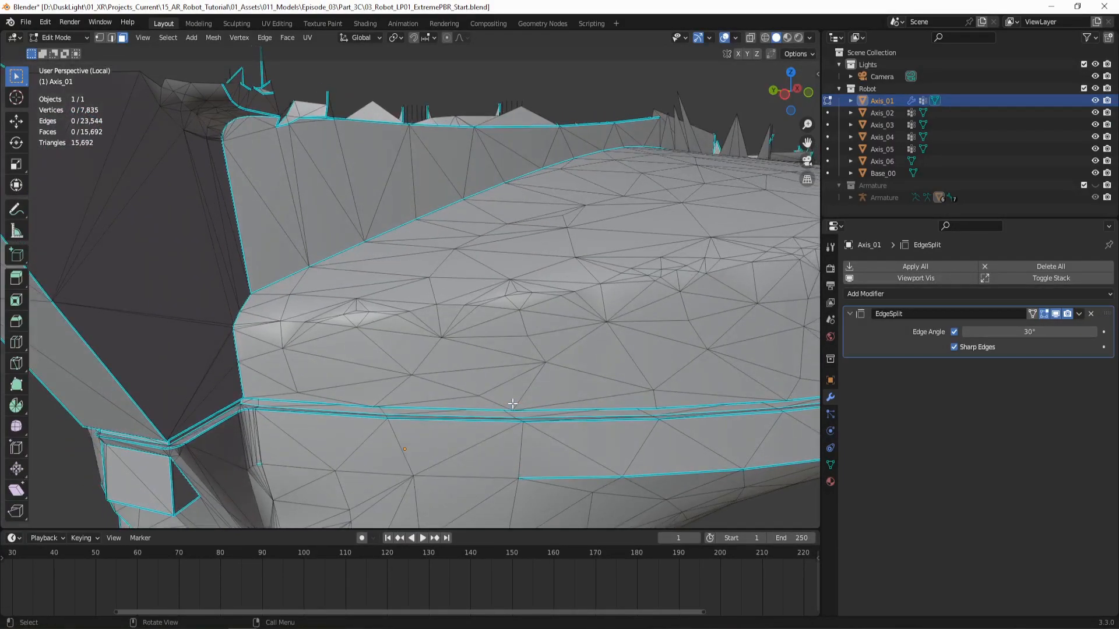
scroll(512, 403, up, 3)
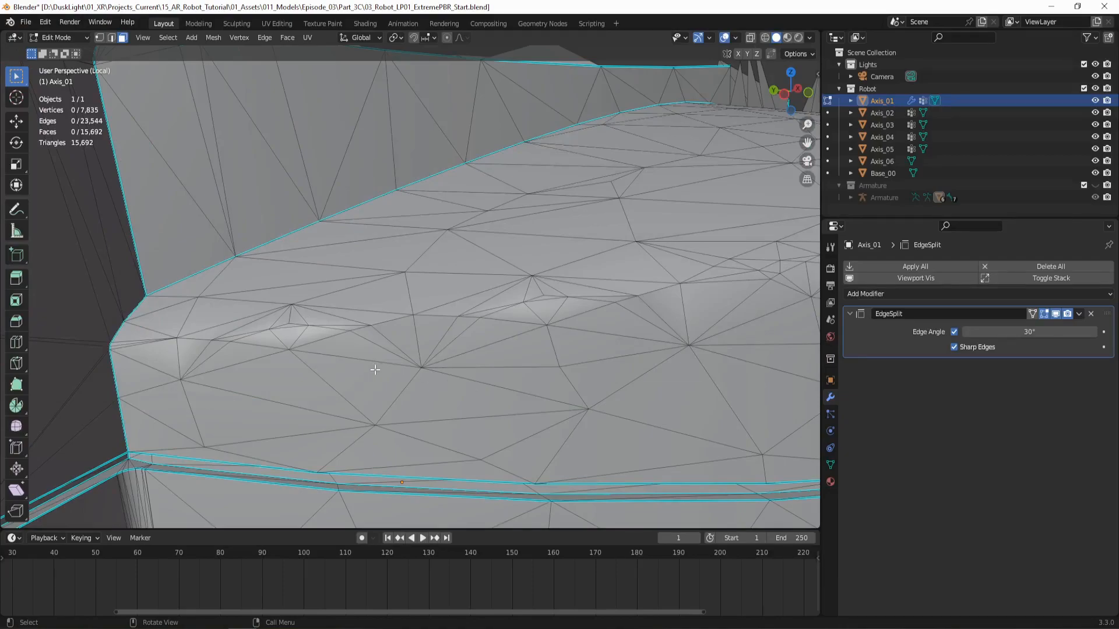
click(111, 37)
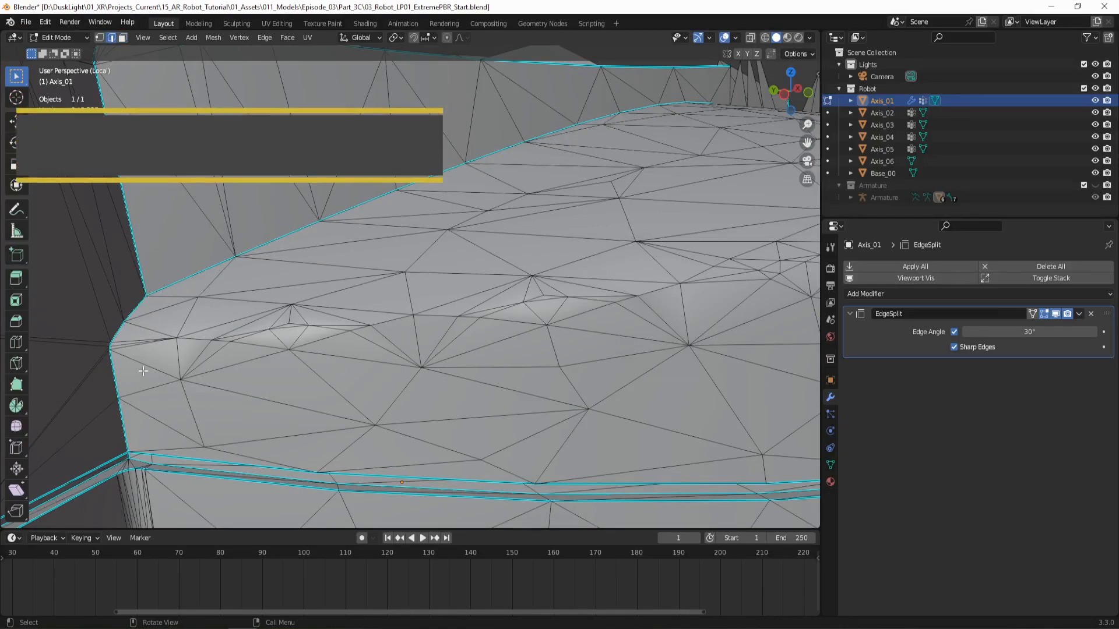
click(134, 342)
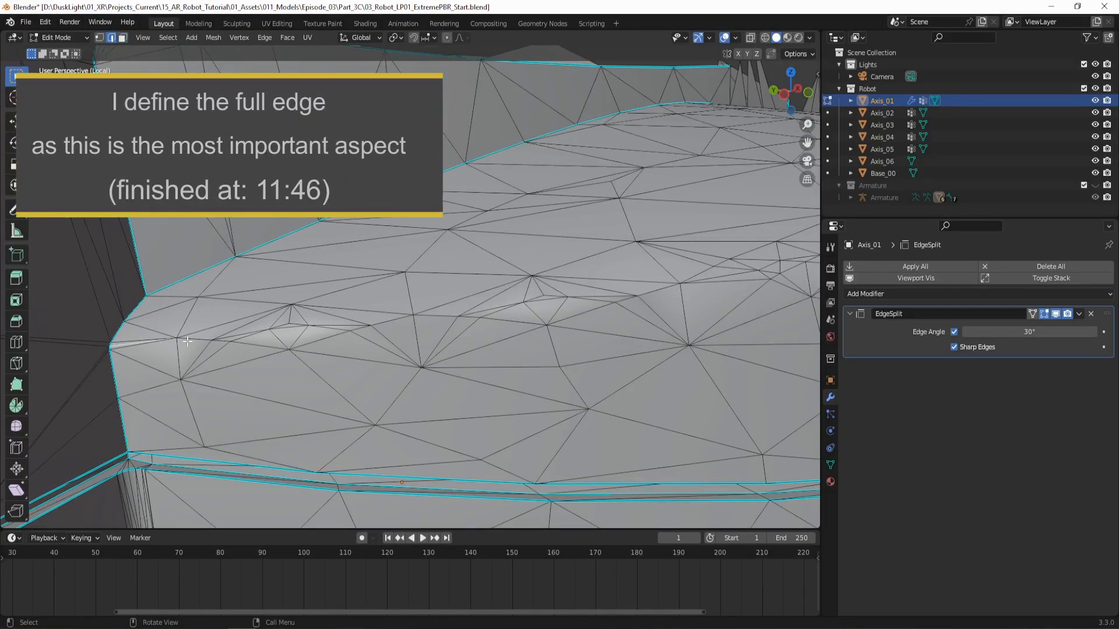
shift+click(192, 338)
shift+click(241, 335)
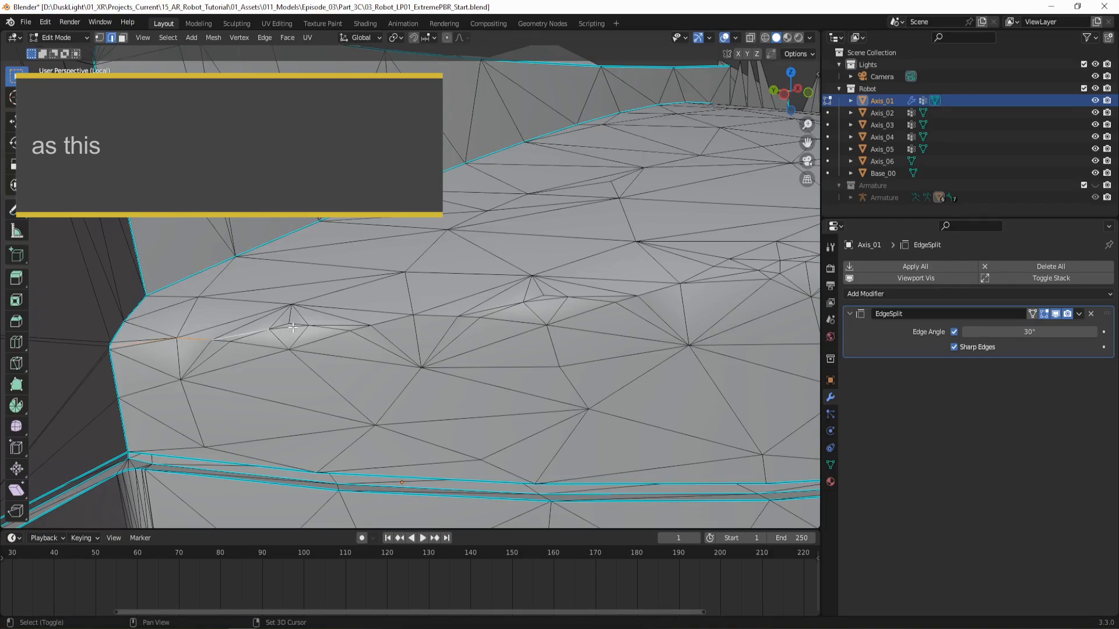
shift+click(289, 327)
shift+click(340, 325)
shift+click(390, 321)
shift+click(442, 315)
shift+click(505, 310)
shift+click(532, 299)
shift+click(560, 297)
shift+click(596, 297)
- Extend the edge selection along the base's rim, following the crease through the next clusters of small triangles
middle_drag(540, 329, 407, 404)
scroll(512, 377, up, 2)
shift+click(399, 313)
shift+click(460, 303)
shift+click(498, 296)
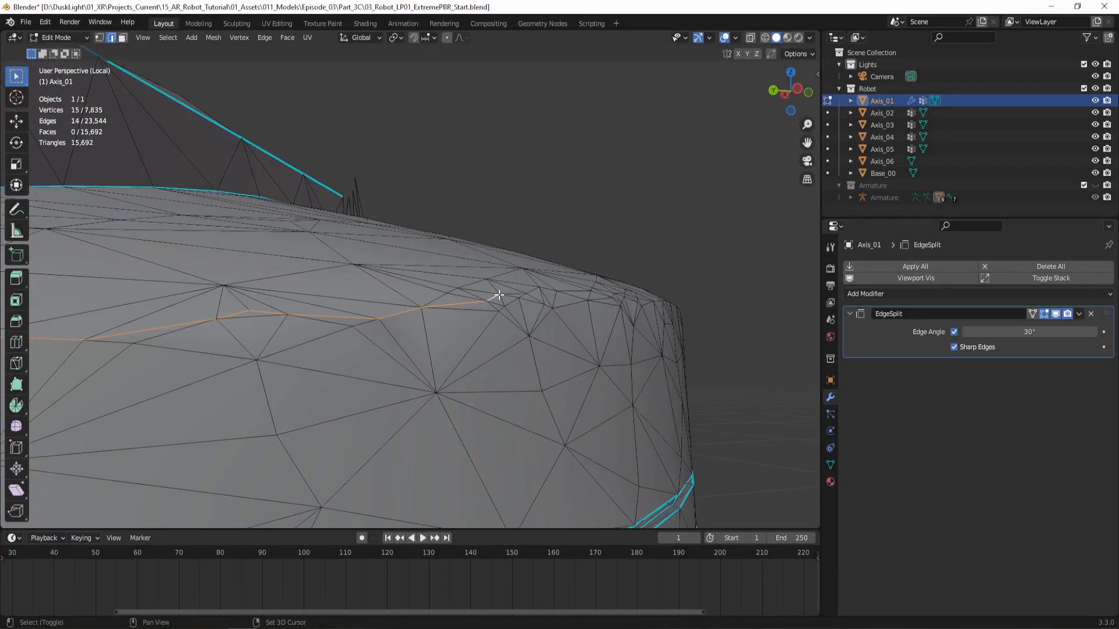
shift+click(572, 290)
shift+click(600, 293)
middle_drag(600, 295, 607, 339)
scroll(606, 340, up, 1)
shift+click(542, 365)
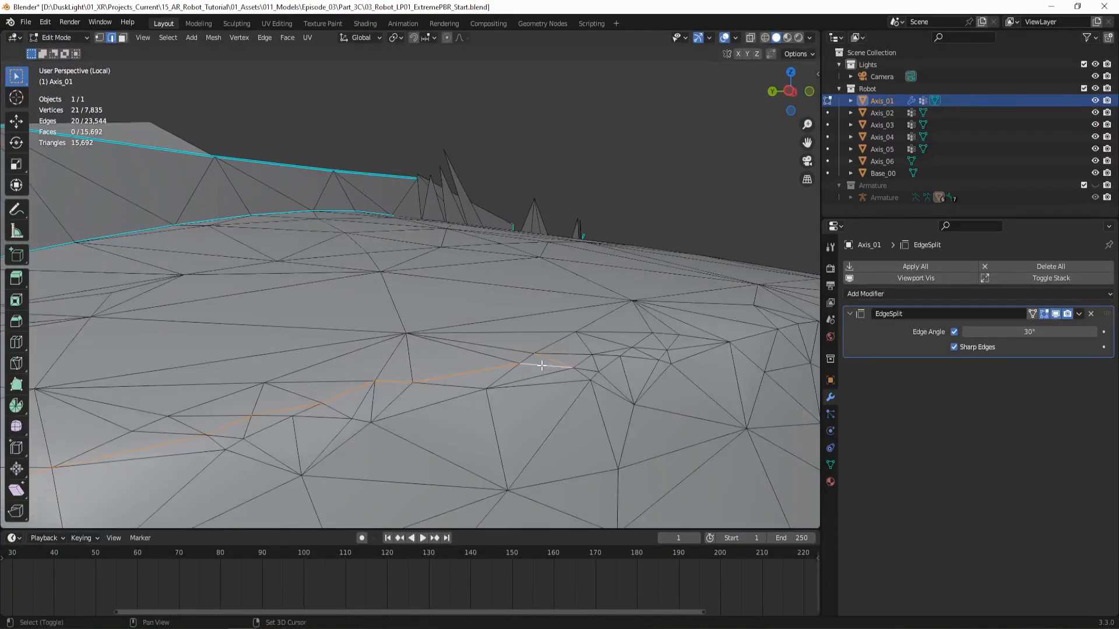
shift+click(589, 371)
shift+click(609, 364)
shift+click(653, 360)
shift+click(665, 362)
shift+click(695, 357)
- Continue the rim edge selection around the curved side of the rounded base
middle_drag(695, 357, 619, 369)
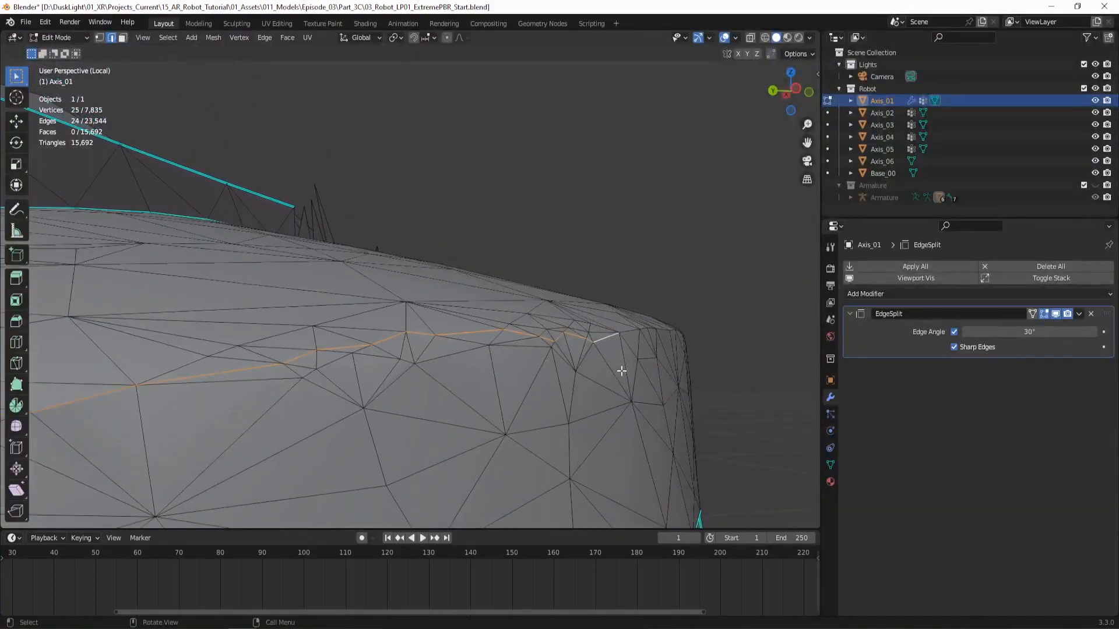
shift+click(649, 328)
middle_drag(647, 327, 610, 332)
shift+click(603, 331)
shift+click(649, 328)
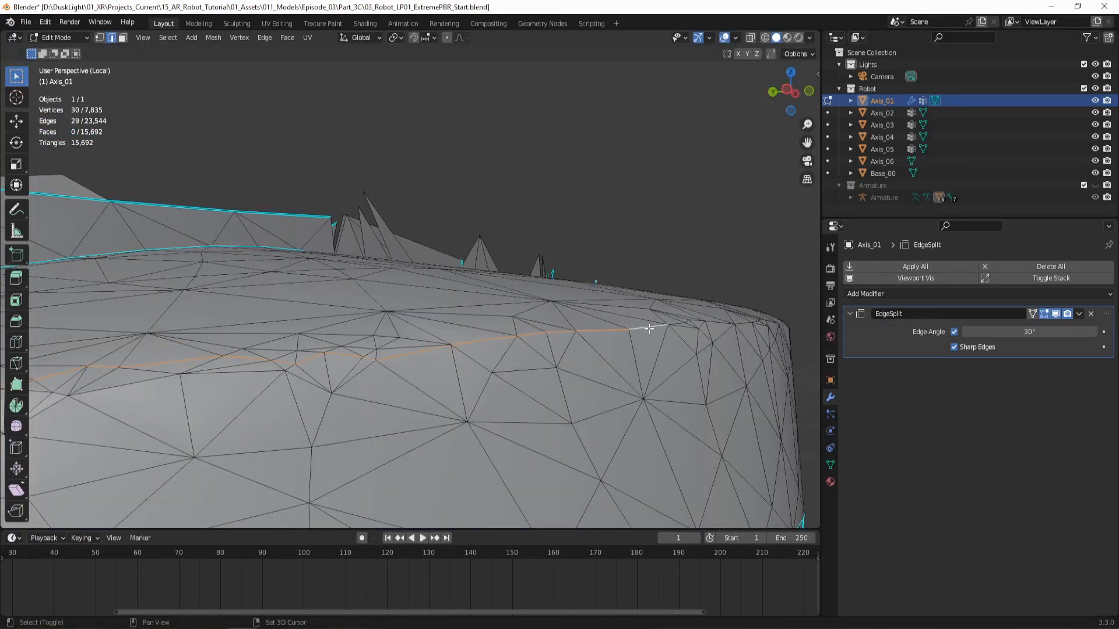
shift+click(676, 325)
middle_drag(676, 325, 638, 354)
shift+click(642, 374)
shift+click(676, 373)
shift+click(711, 376)
middle_drag(711, 375, 678, 368)
shift+click(675, 367)
shift+click(710, 362)
shift+click(708, 367)
shift+click(707, 359)
middle_drag(707, 359, 672, 363)
shift+click(673, 363)
shift+click(673, 371)
shift+click(697, 367)
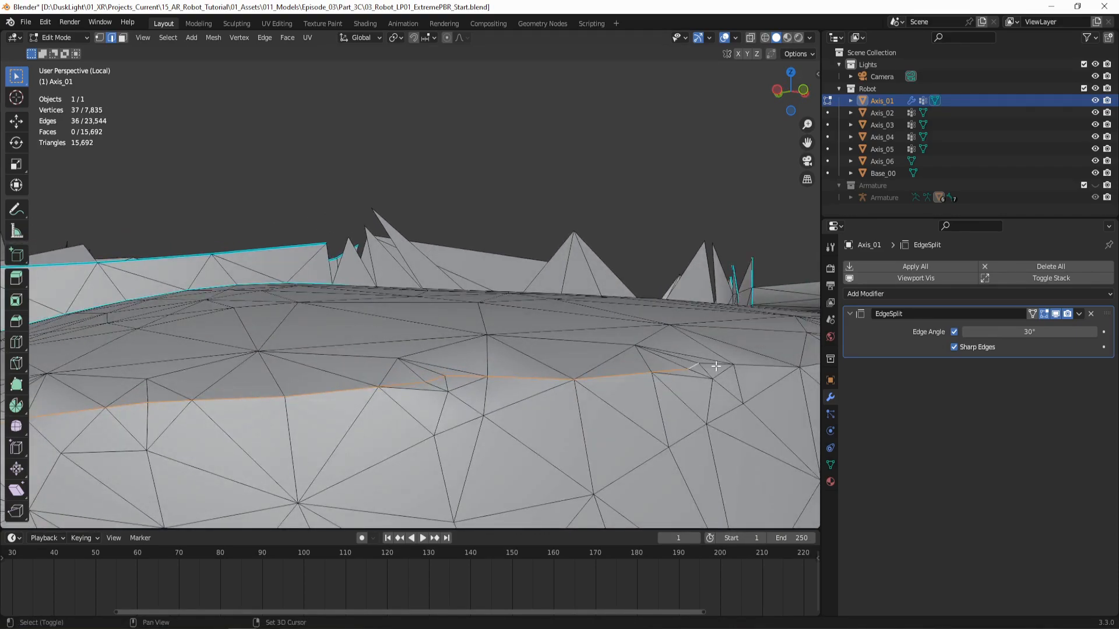
shift+click(757, 366)
- Carry the rim edge selection across the base's outer face and past the dark triangular notch
middle_drag(757, 366, 461, 373)
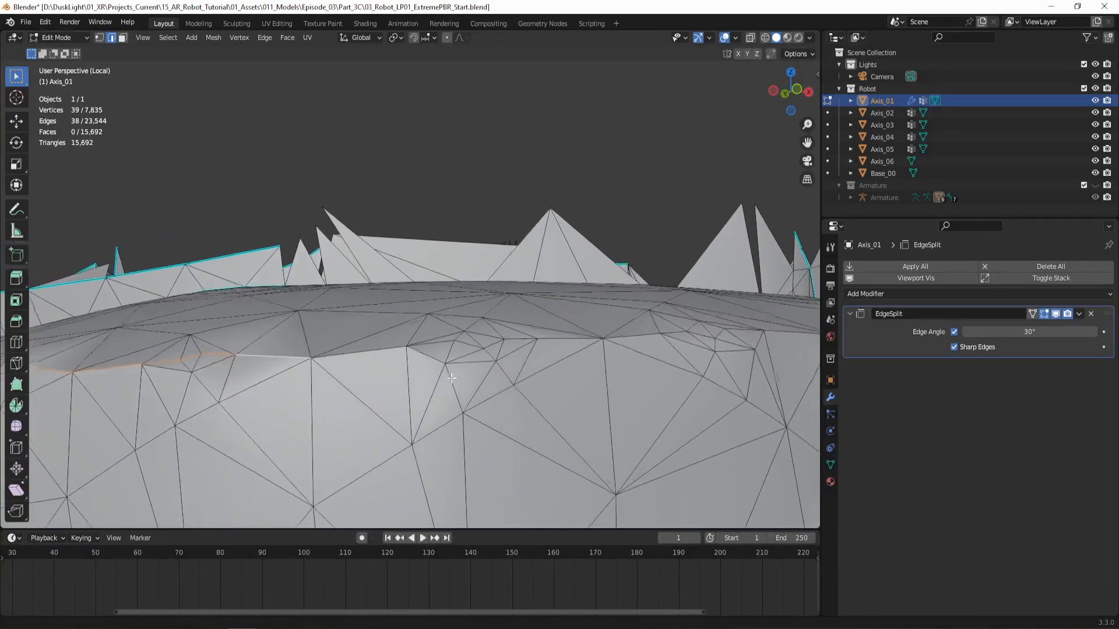
shift+click(426, 342)
shift+click(448, 339)
shift+click(447, 339)
shift+click(469, 346)
shift+click(494, 343)
shift+click(525, 338)
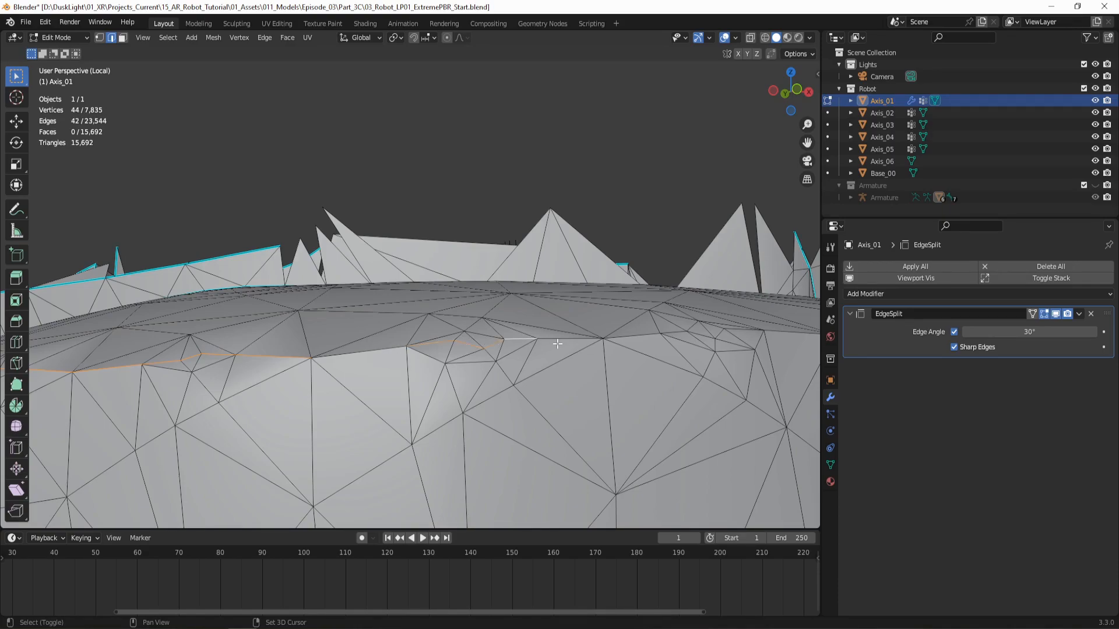
shift+click(558, 342)
middle_drag(558, 342, 556, 408)
shift+click(575, 444)
shift+click(602, 426)
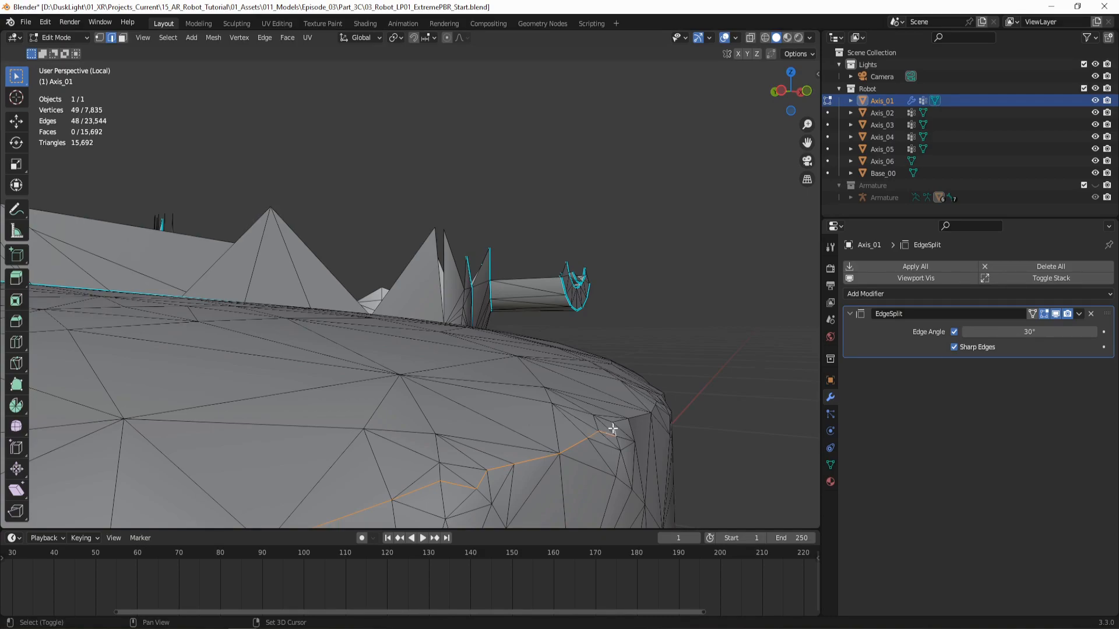
shift+click(622, 419)
shift+click(651, 409)
middle_drag(652, 408, 352, 349)
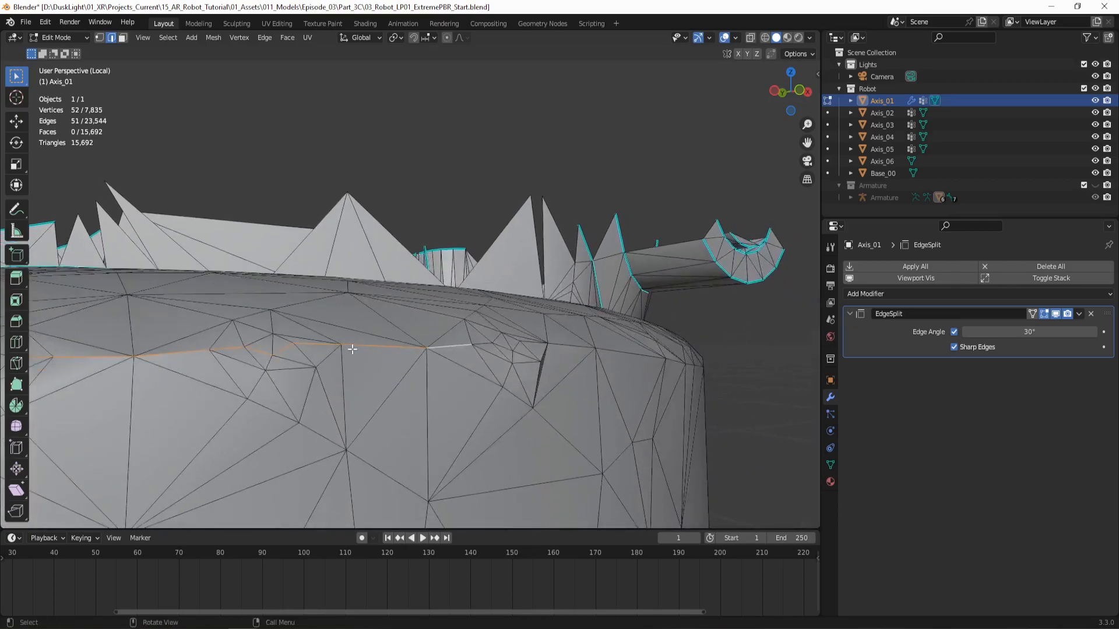
shift+click(495, 341)
shift+click(512, 346)
scroll(535, 343, up, 1)
shift+click(598, 357)
shift+click(670, 368)
- Add the rim edges from beyond the notch up to the densely triangulated rounded corner to the selection
middle_drag(669, 368, 362, 395)
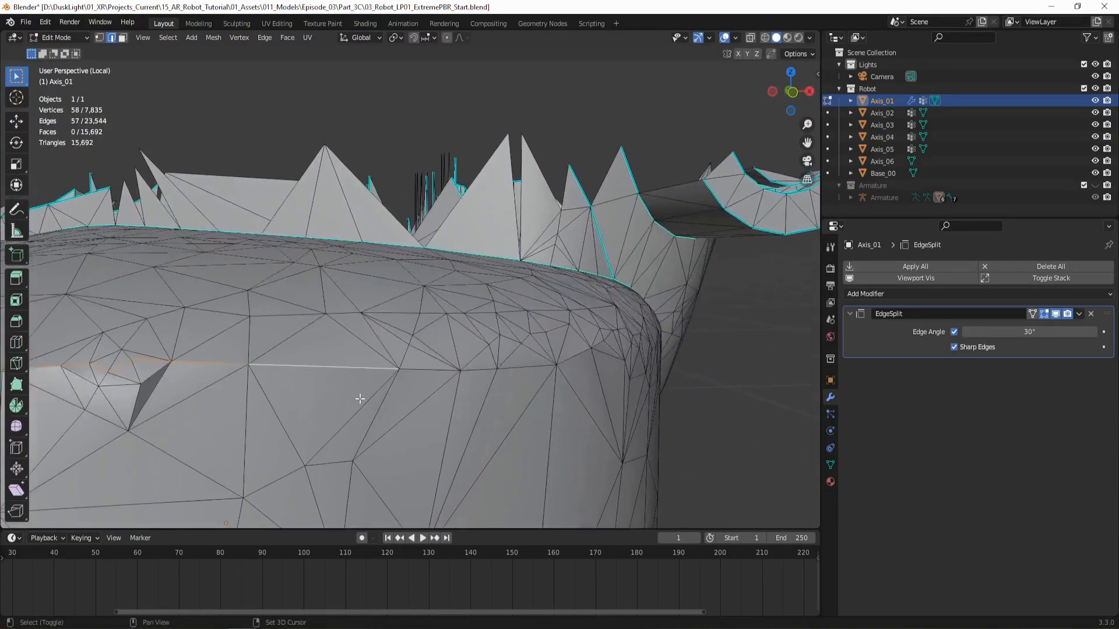
shift+click(431, 372)
shift+click(481, 368)
shift+click(531, 367)
shift+click(568, 357)
shift+click(600, 348)
shift+click(609, 338)
middle_drag(610, 338, 679, 345)
middle_drag(580, 379, 407, 397)
scroll(441, 402, up, 5)
shift+middle_drag(568, 483, 477, 428)
shift+click(491, 426)
shift+click(500, 423)
- Complete the rim edge selection through the dense corner to its far end at the sharp boundary edge
shift+middle_drag(650, 409, 539, 393)
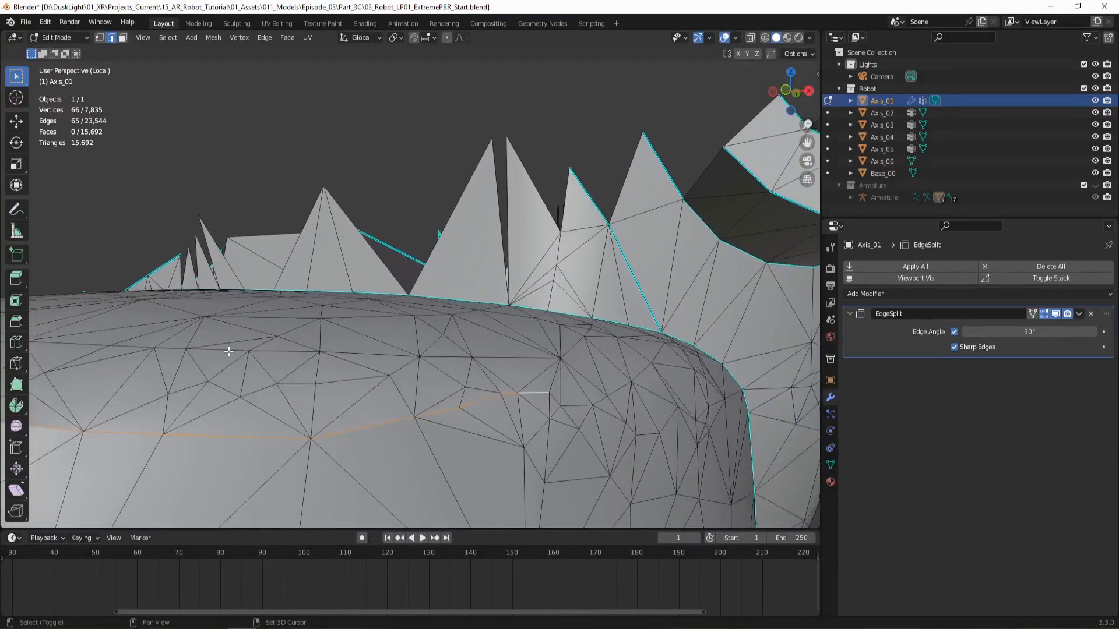
shift+click(555, 400)
shift+click(575, 404)
shift+click(599, 401)
middle_drag(646, 411, 679, 405)
middle_drag(458, 397, 529, 382)
middle_drag(342, 387, 387, 391)
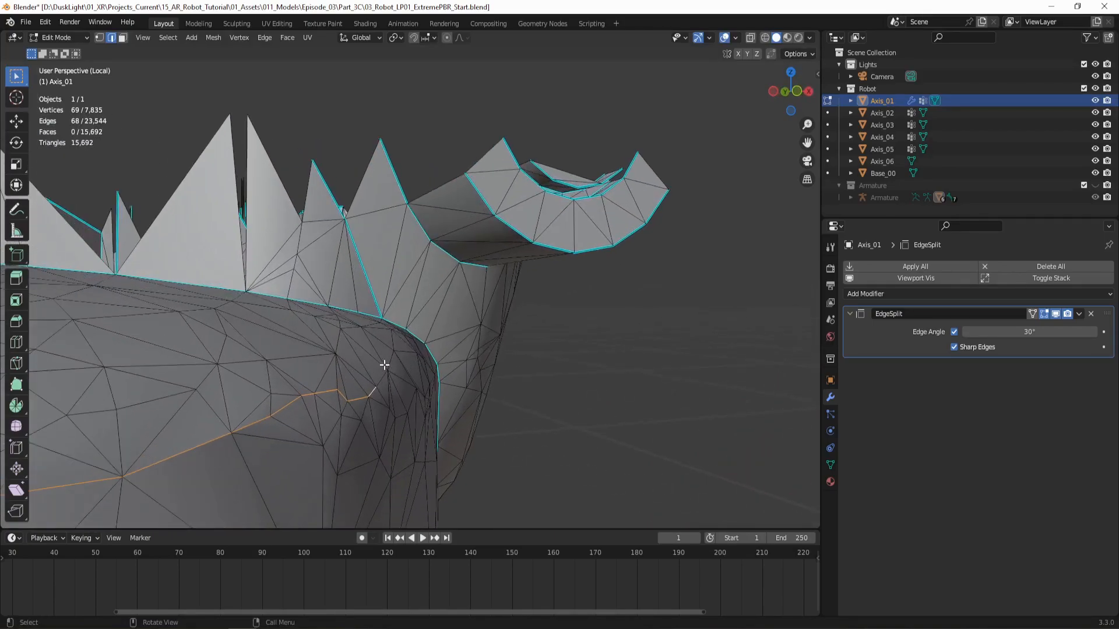
shift+click(401, 379)
middle_drag(422, 383, 357, 376)
shift+middle_drag(497, 402, 69, 335)
shift+click(611, 431)
shift+click(632, 431)
shift+click(653, 420)
shift+click(674, 412)
middle_drag(674, 412, 285, 216)
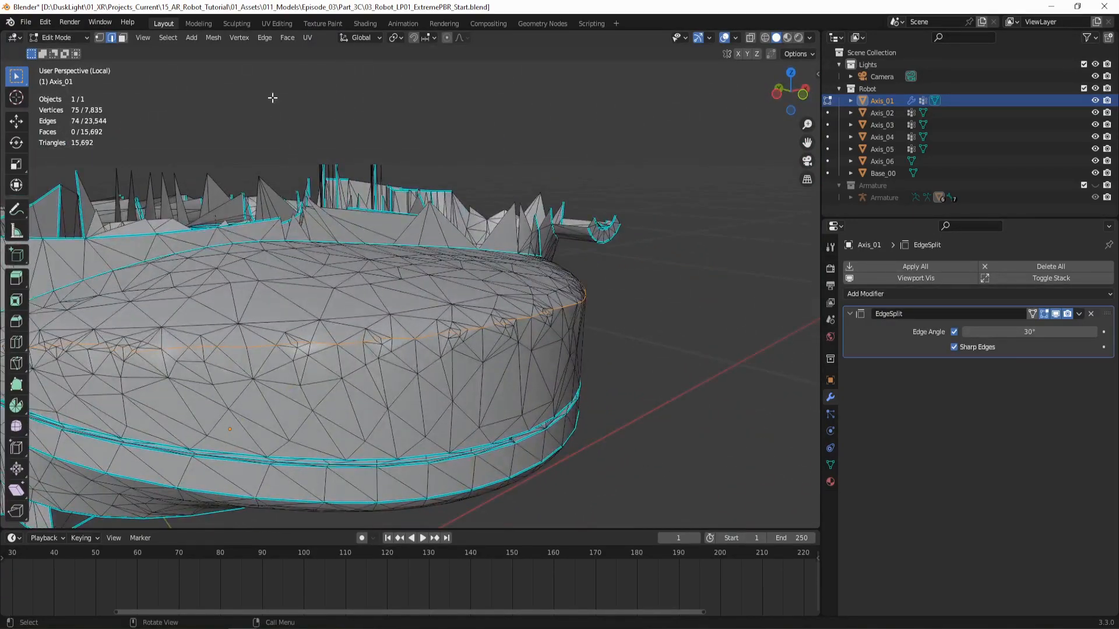
- Mark the selected rim edges as a seam and inspect the seam line along the base
click(264, 37)
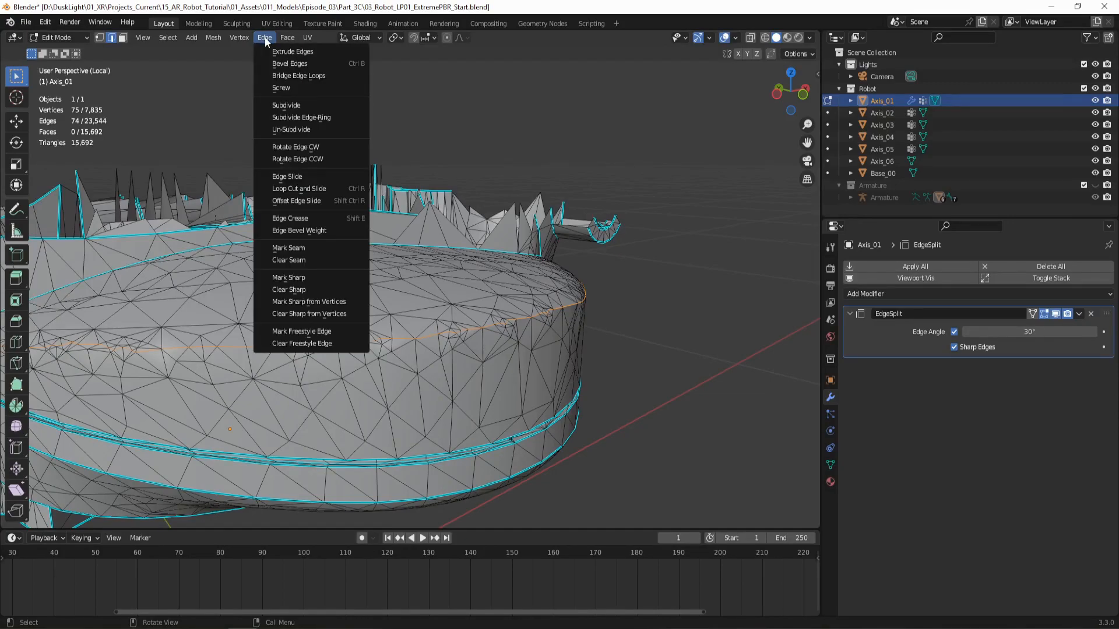
click(289, 249)
middle_drag(263, 307, 405, 310)
scroll(405, 309, up, 3)
scroll(405, 309, down, 2)
middle_drag(355, 336, 461, 348)
scroll(457, 328, down, 3)
scroll(461, 348, up, 3)
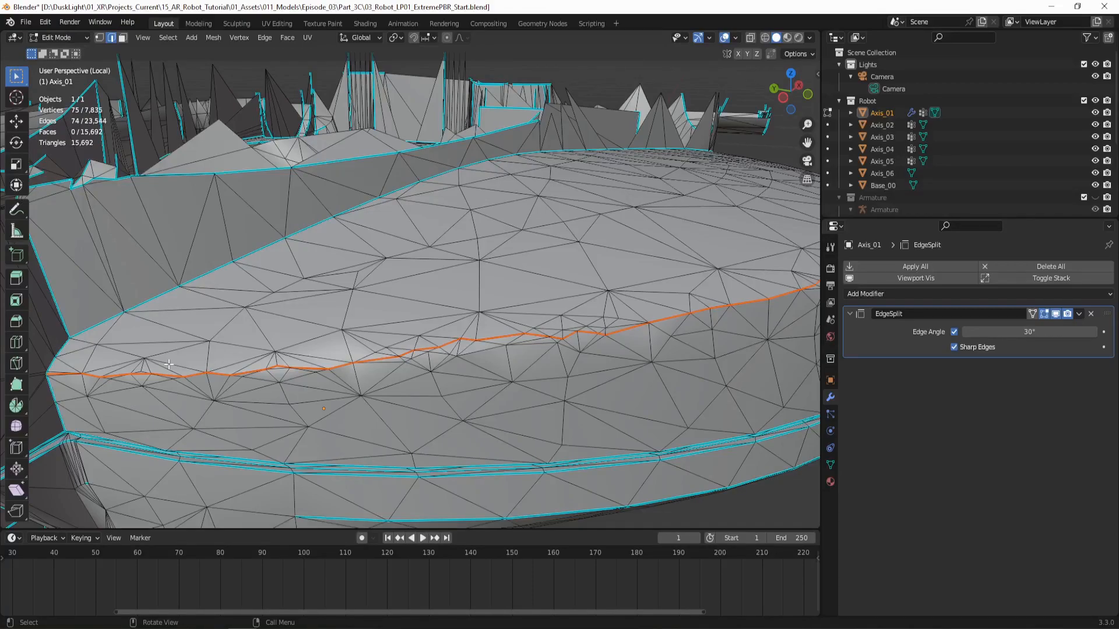
- Cut a continuous Knife line just above the seam along the entire rim, from one end of the base to the other
middle_drag(168, 364, 291, 348)
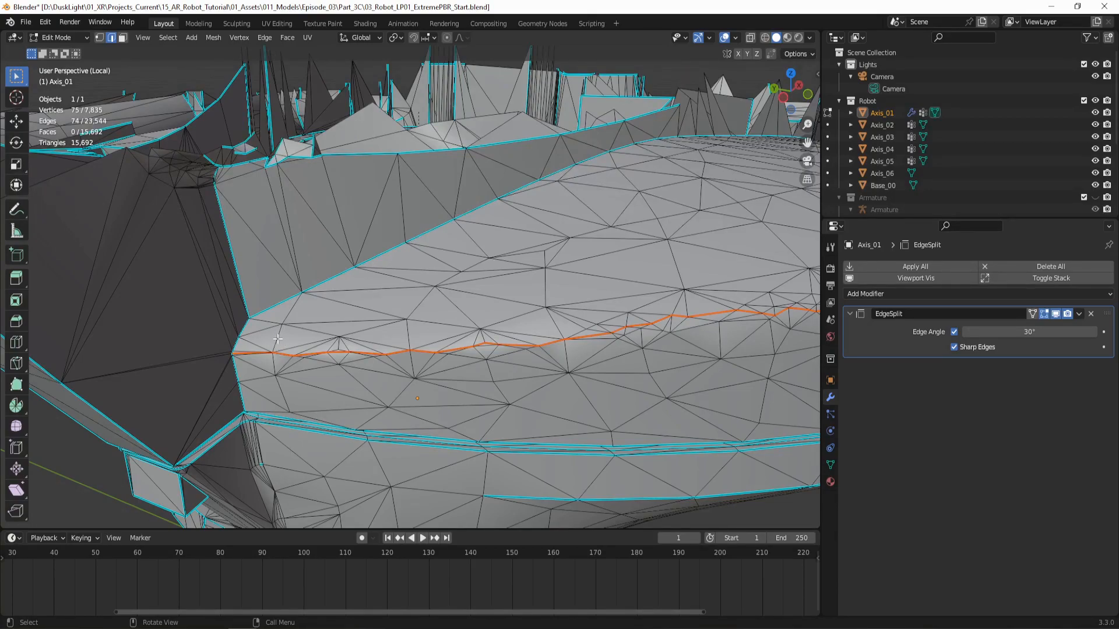
key(k)
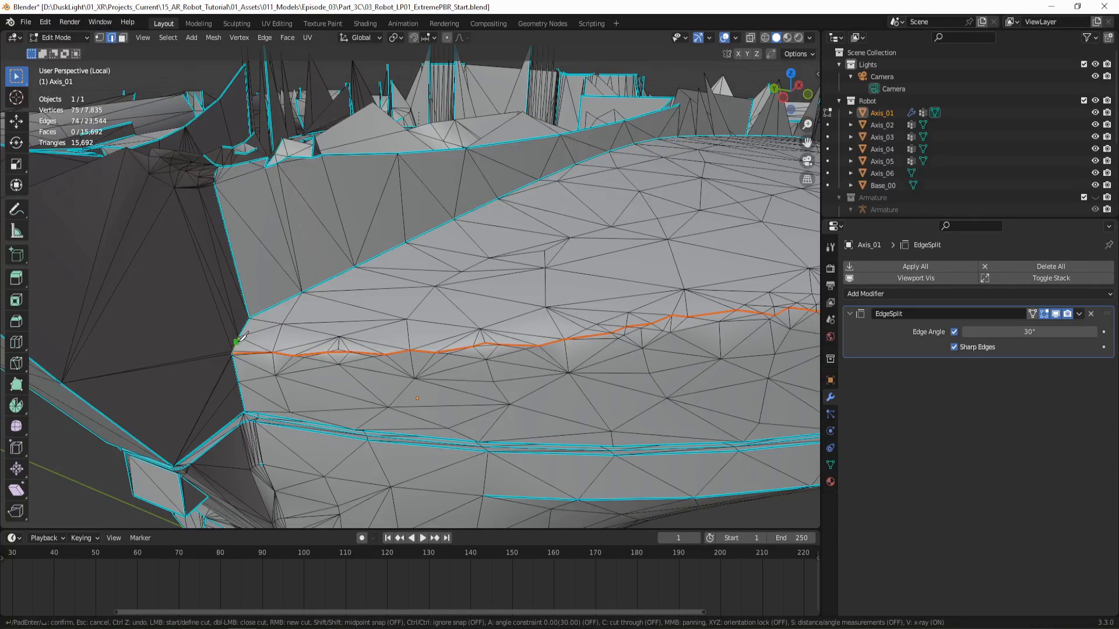
click(238, 340)
click(476, 338)
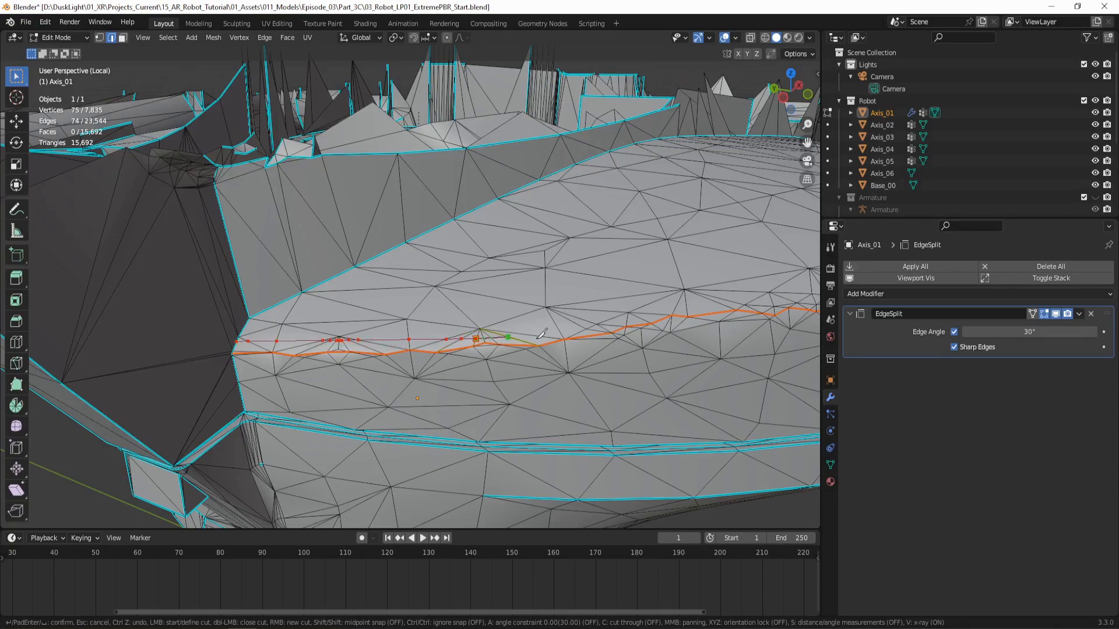
click(640, 319)
middle_drag(643, 317, 252, 361)
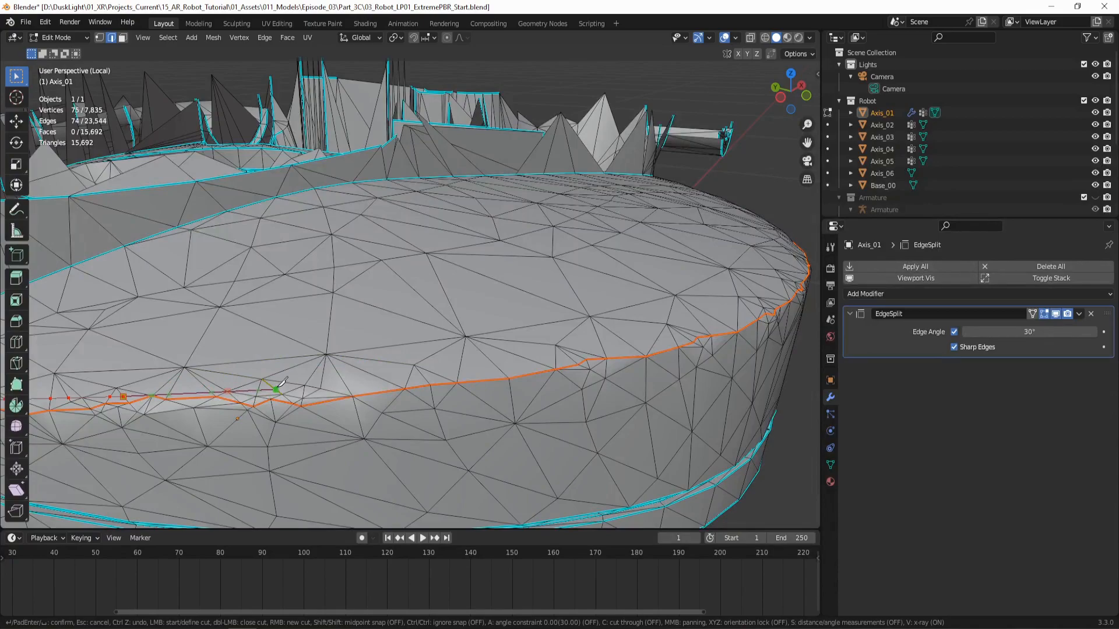
click(500, 370)
click(676, 328)
middle_drag(683, 322, 350, 325)
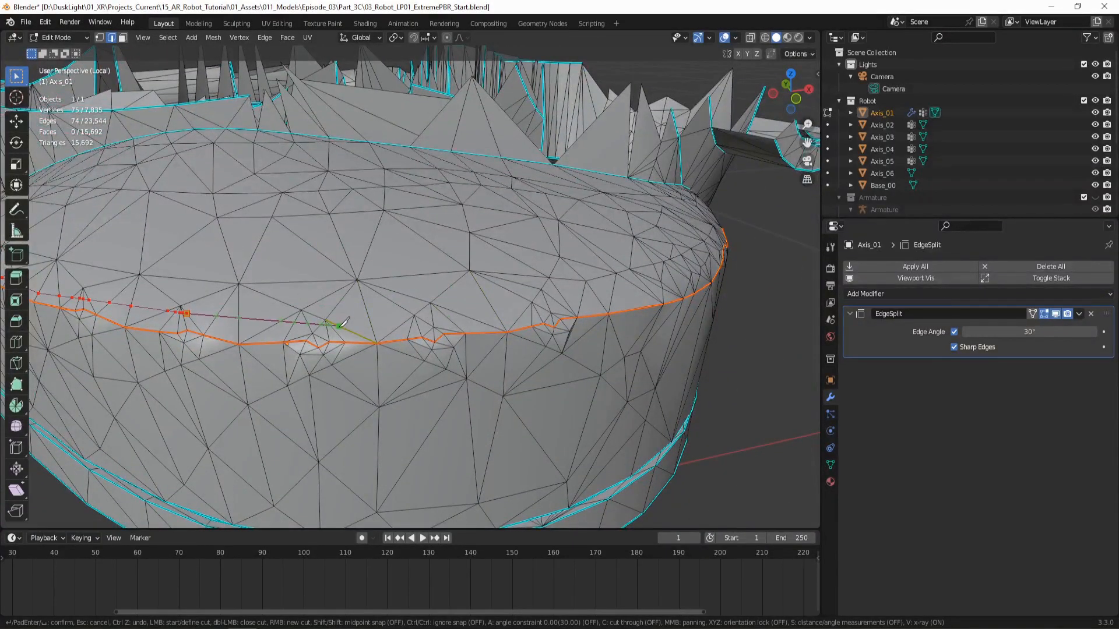
click(341, 326)
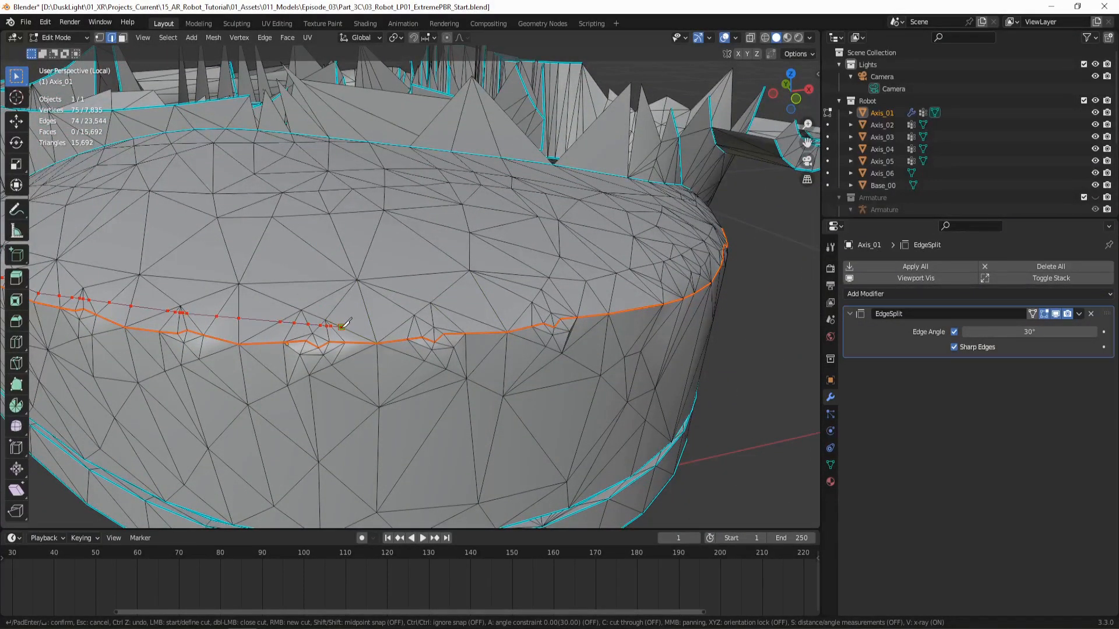
click(487, 324)
middle_drag(584, 300, 584, 295)
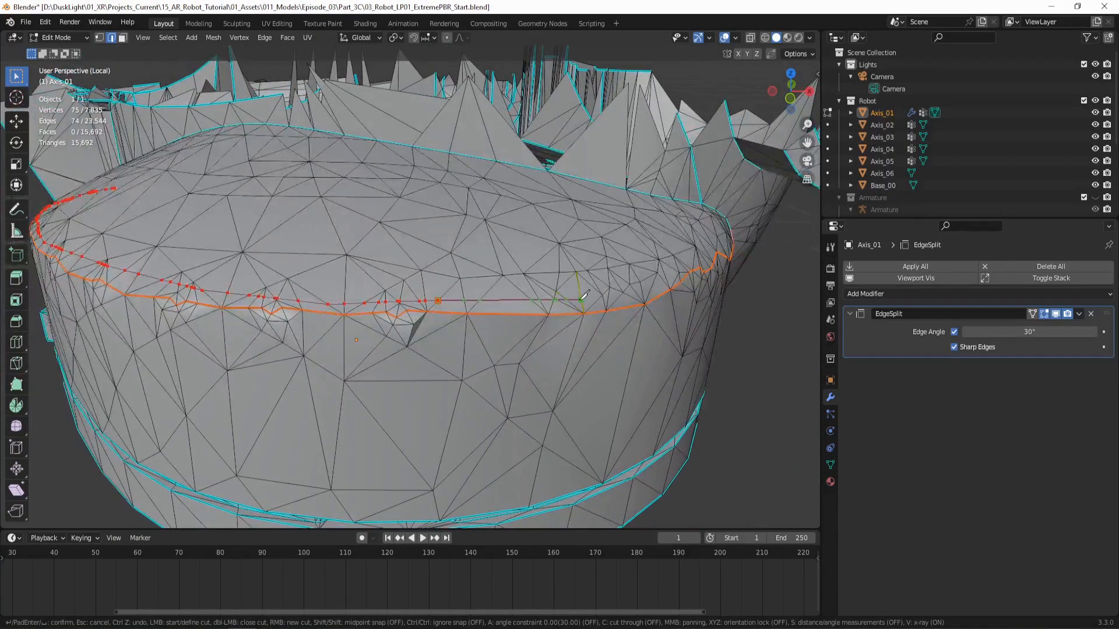
click(582, 300)
middle_drag(673, 272, 670, 274)
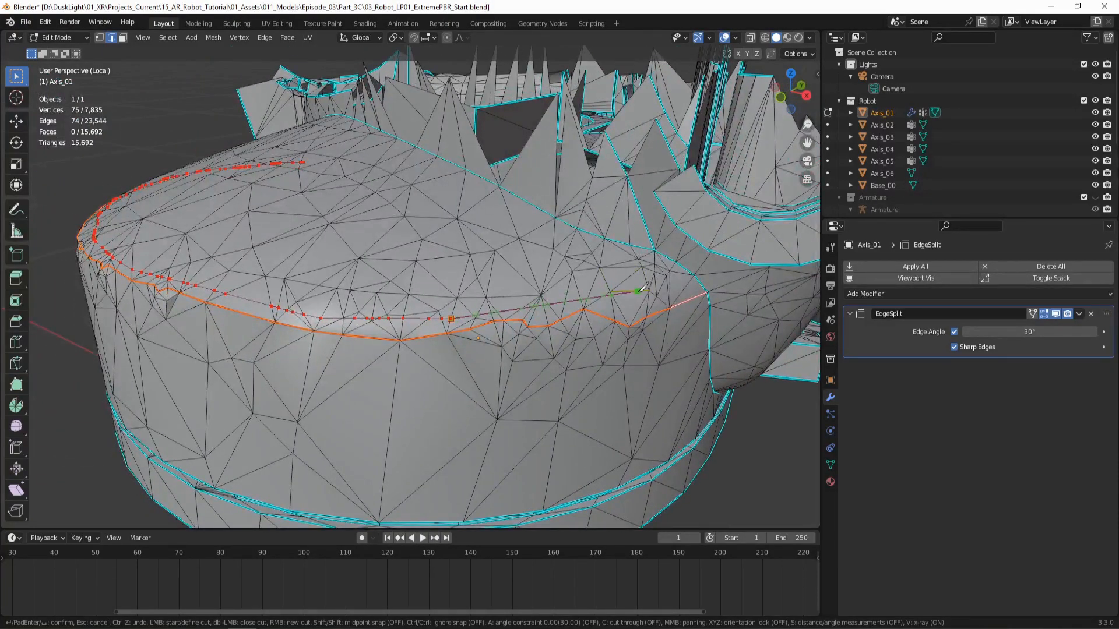
click(617, 303)
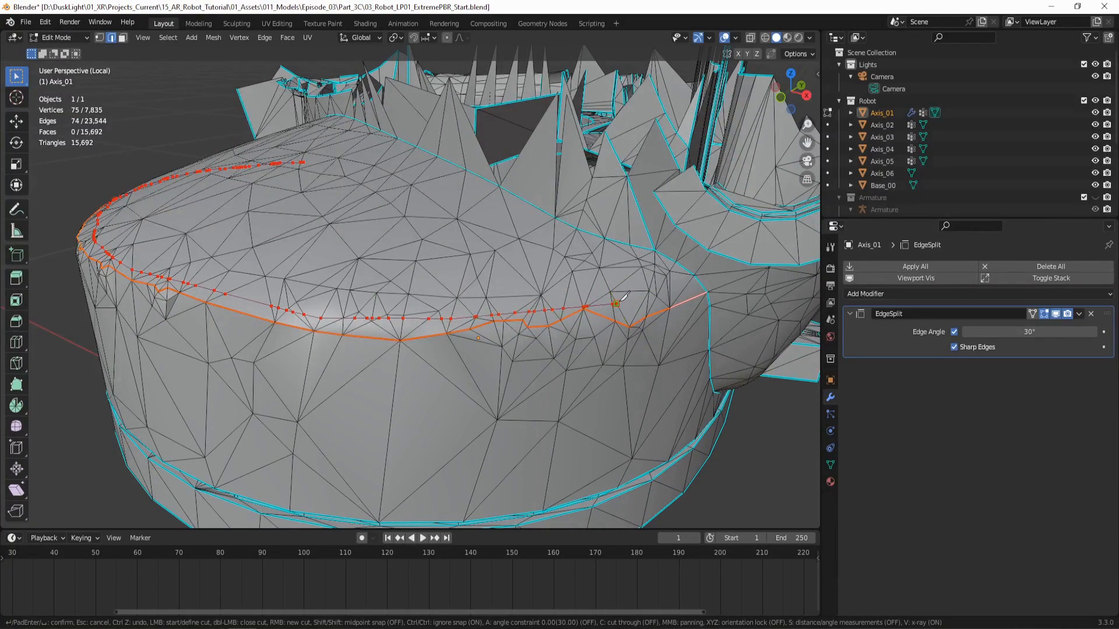
click(702, 282)
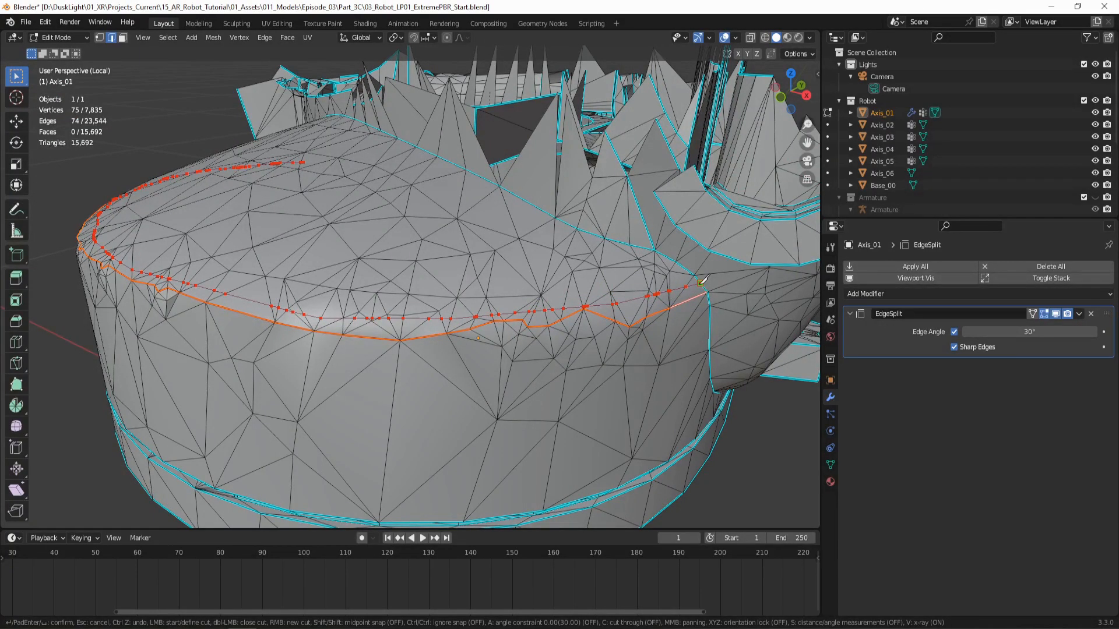
key(Return)
- Cut a second continuous Knife line just below the rim seam, from one sharp boundary edge around the base to its other end
middle_drag(459, 280, 400, 288)
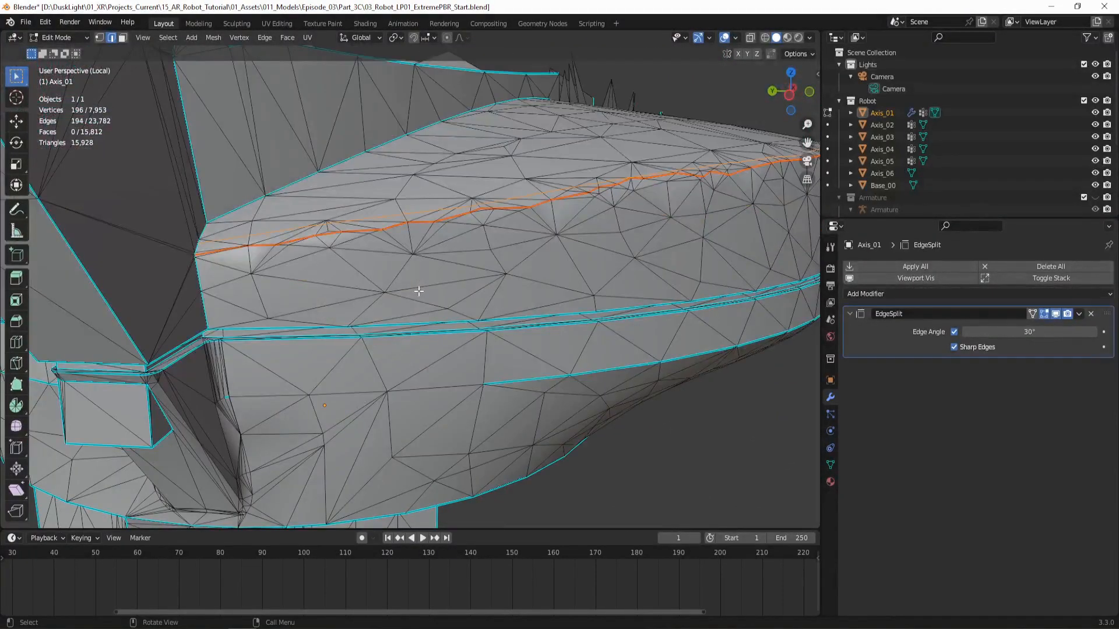
key(k)
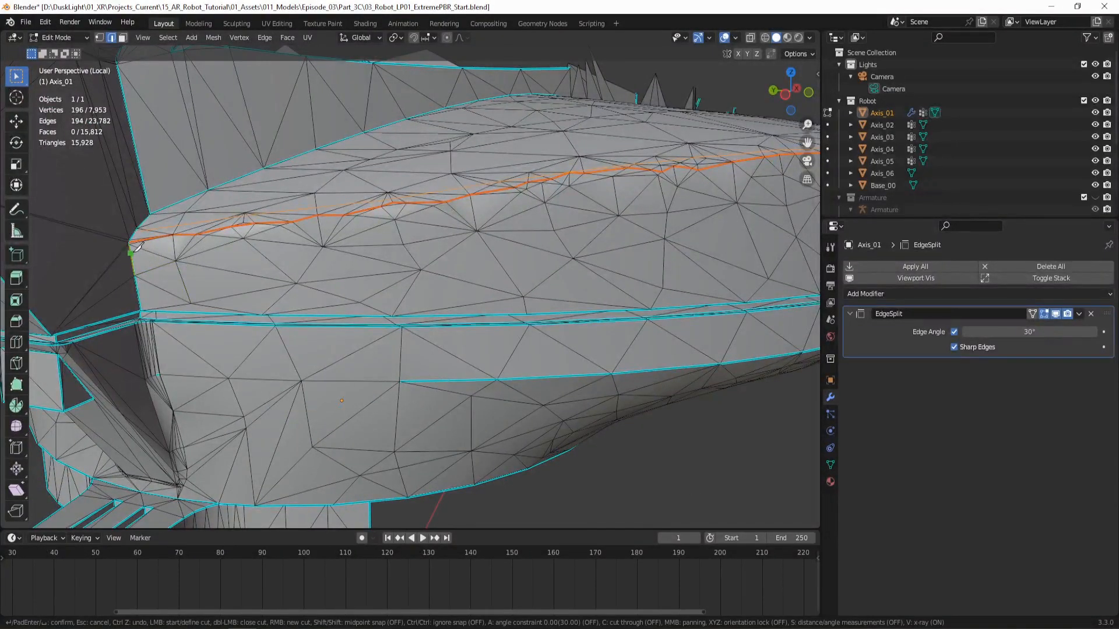
click(132, 251)
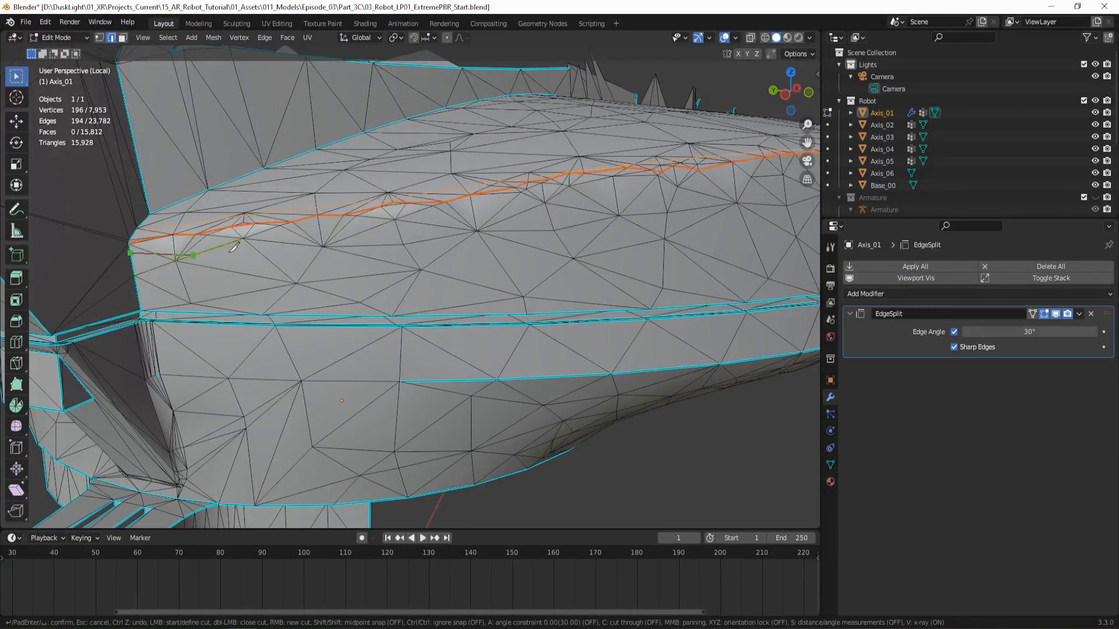
click(338, 223)
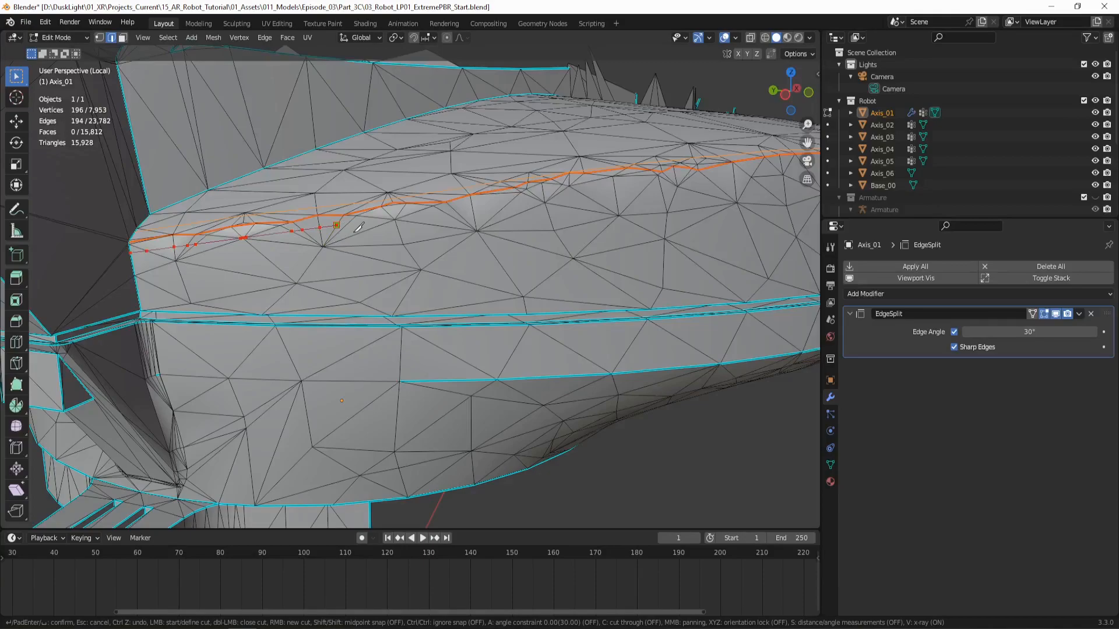
click(475, 206)
shift+middle_drag(728, 207, 499, 269)
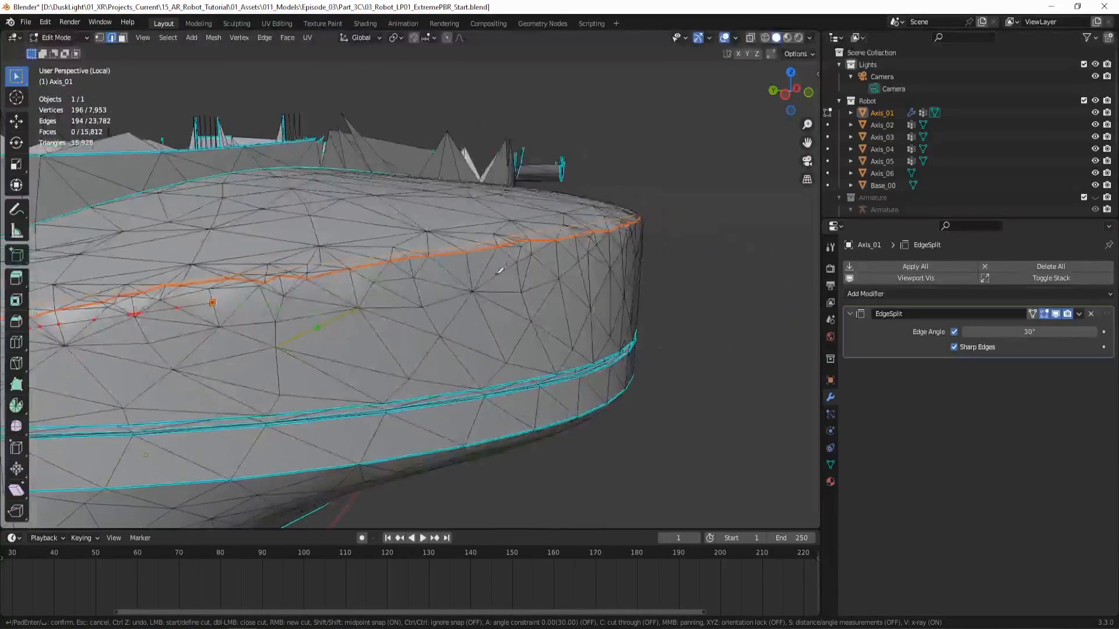
click(412, 271)
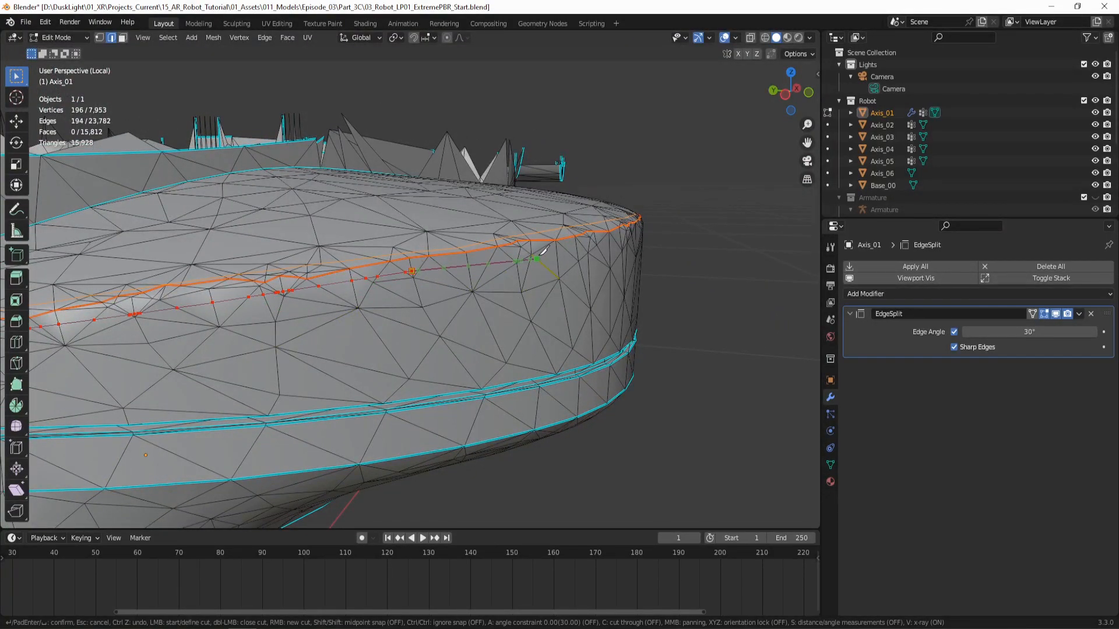
middle_drag(532, 254, 519, 260)
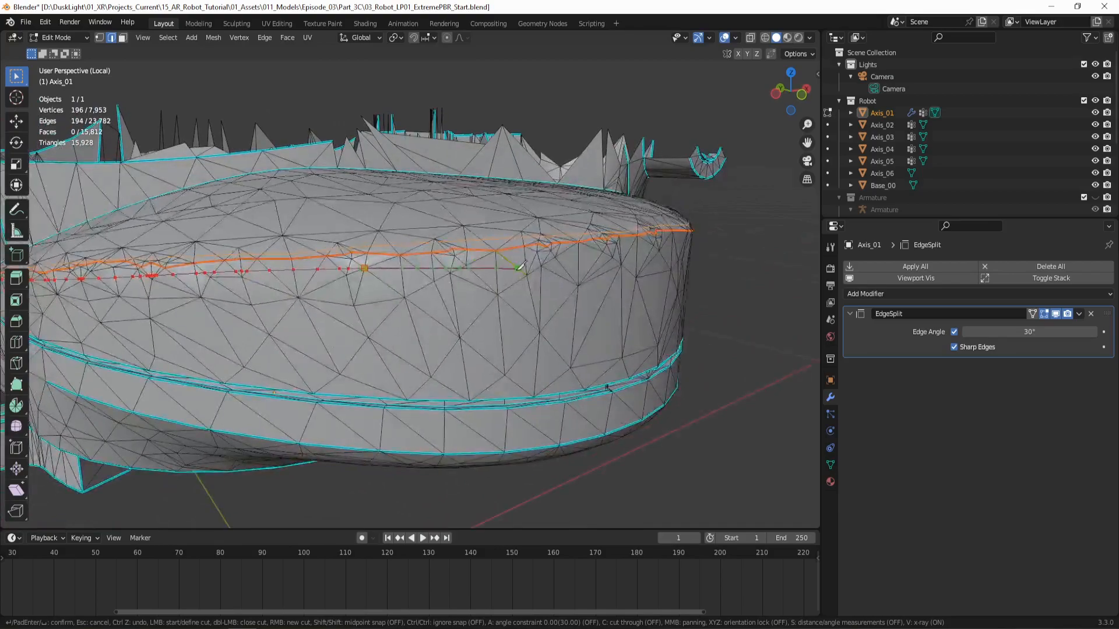
middle_drag(580, 255, 565, 242)
click(565, 243)
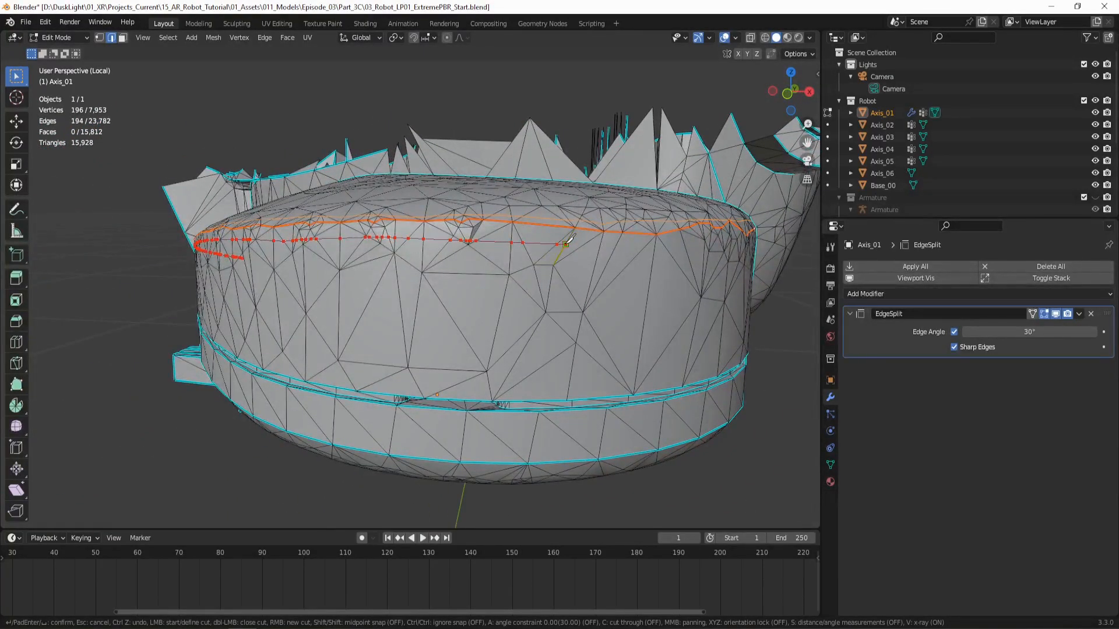
middle_drag(694, 240, 637, 257)
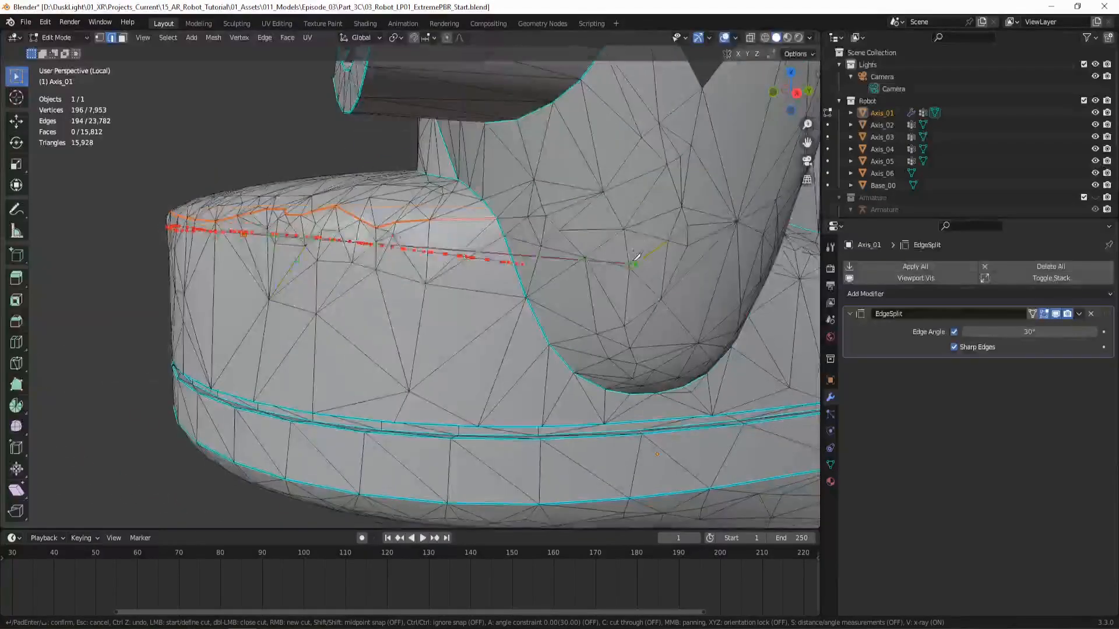
click(498, 229)
key(Return)
- Mark the selected rim edges and the Knife cuts above and below them as seams
middle_drag(332, 259, 414, 300)
scroll(496, 314, up, 6)
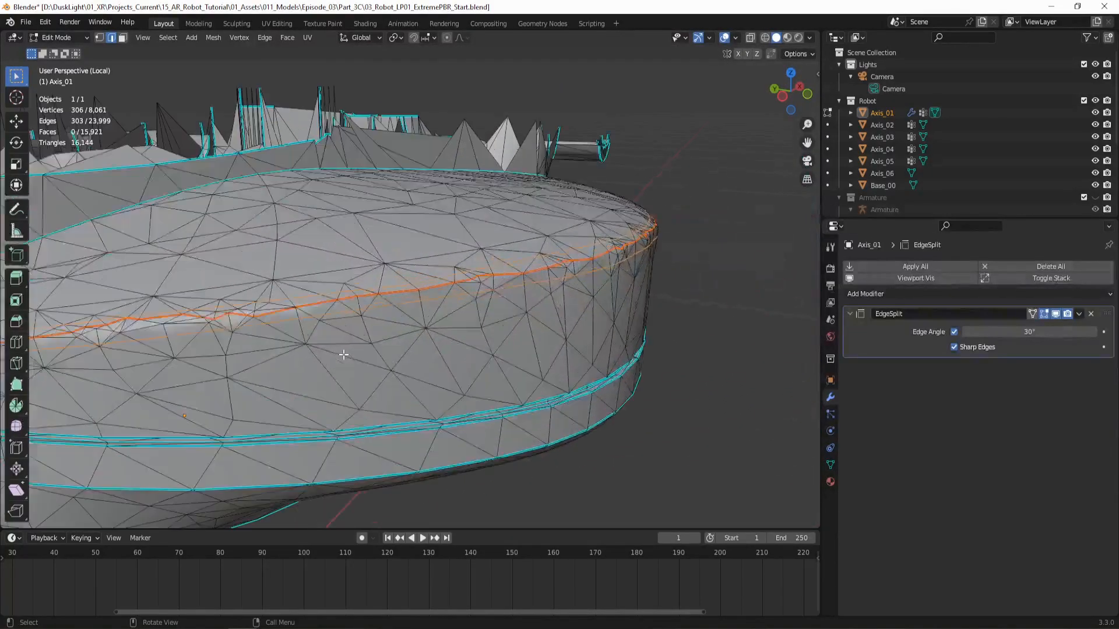
scroll(576, 330, up, 6)
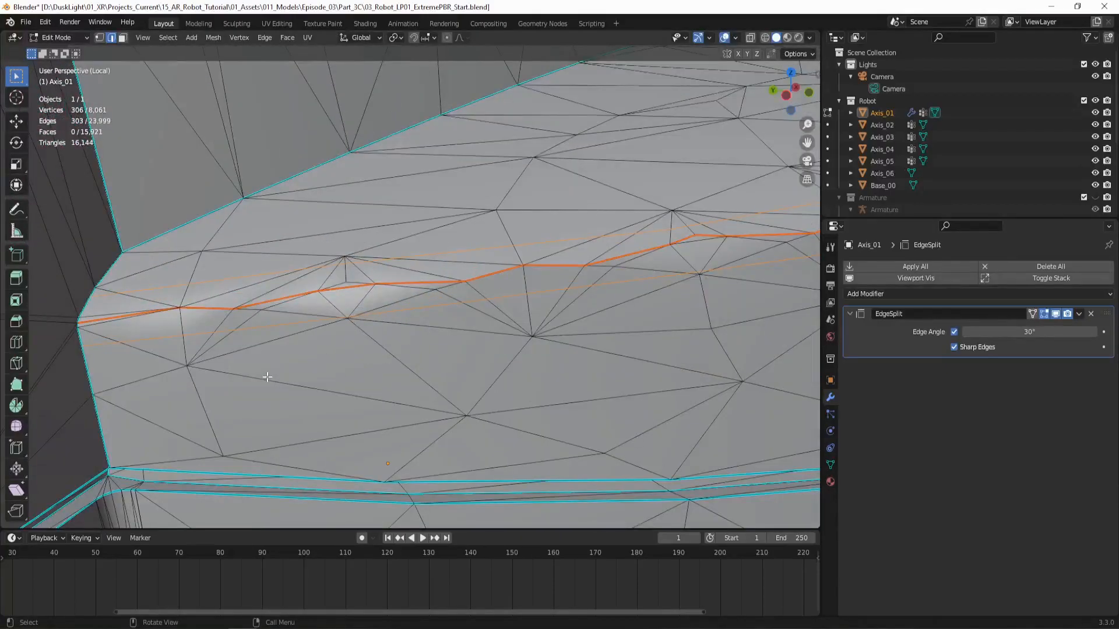
shift+middle_drag(268, 378, 361, 377)
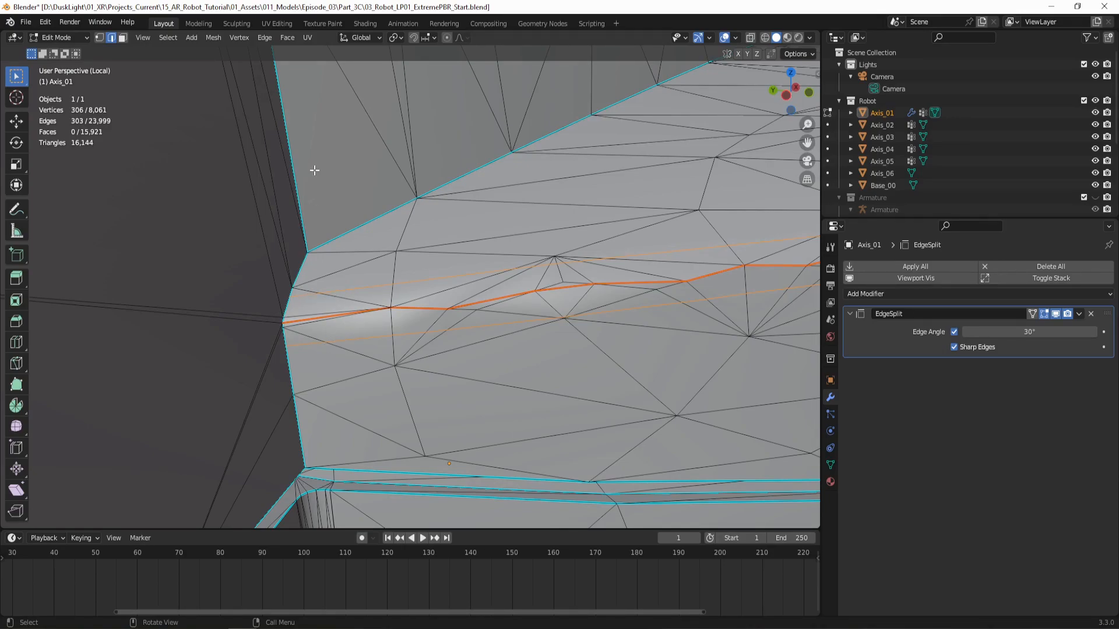
click(265, 39)
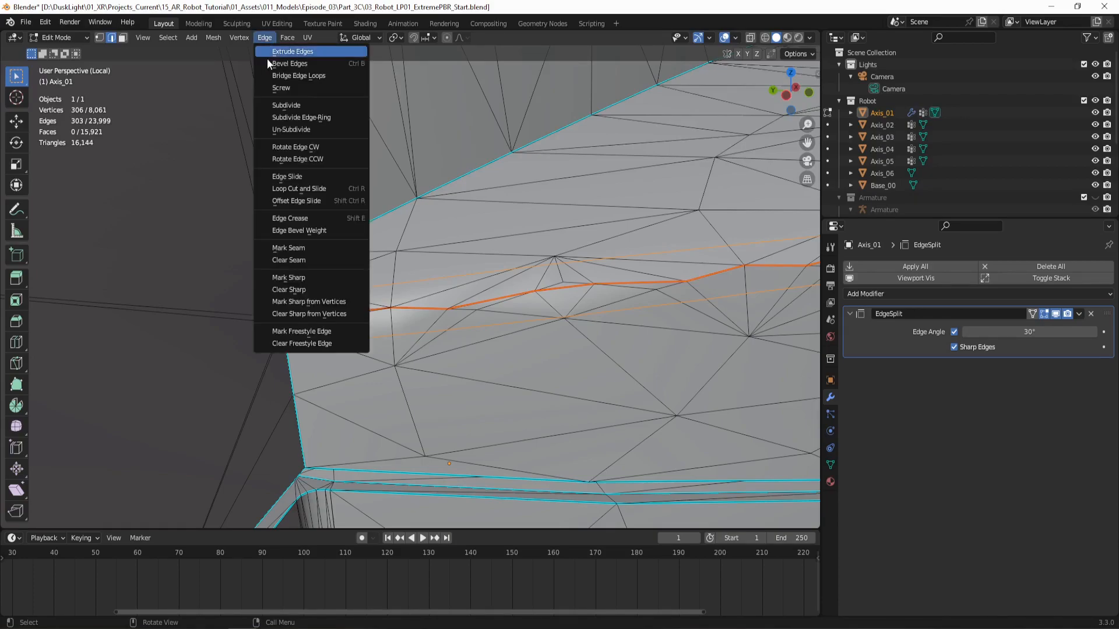
click(287, 247)
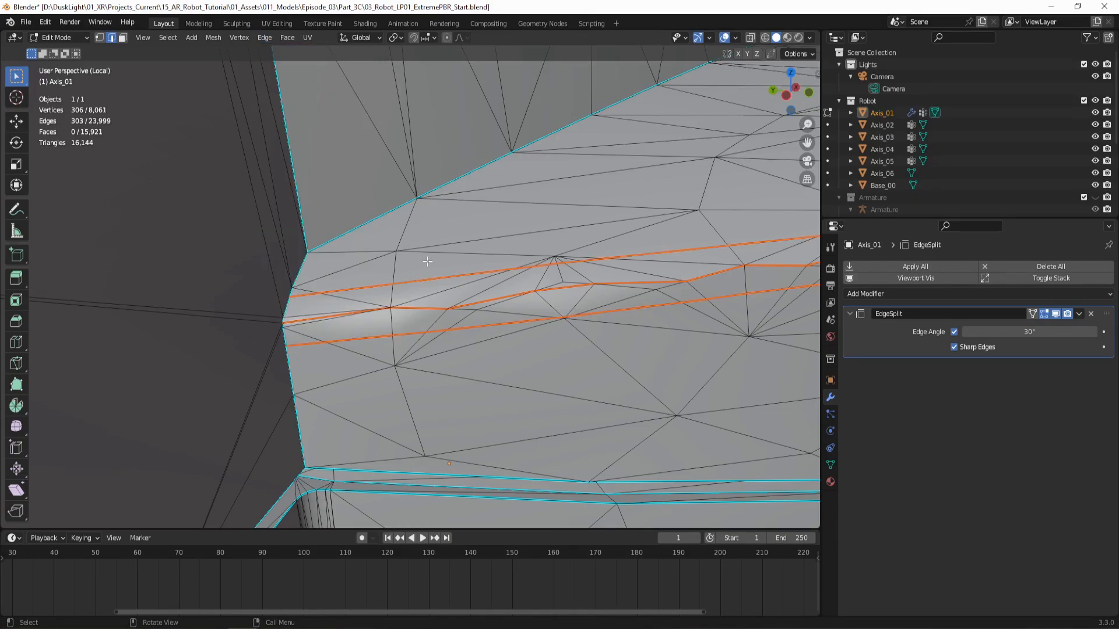
- Examine the shading along the rim in Object Mode and return to Edit Mode
middle_drag(424, 296, 365, 330)
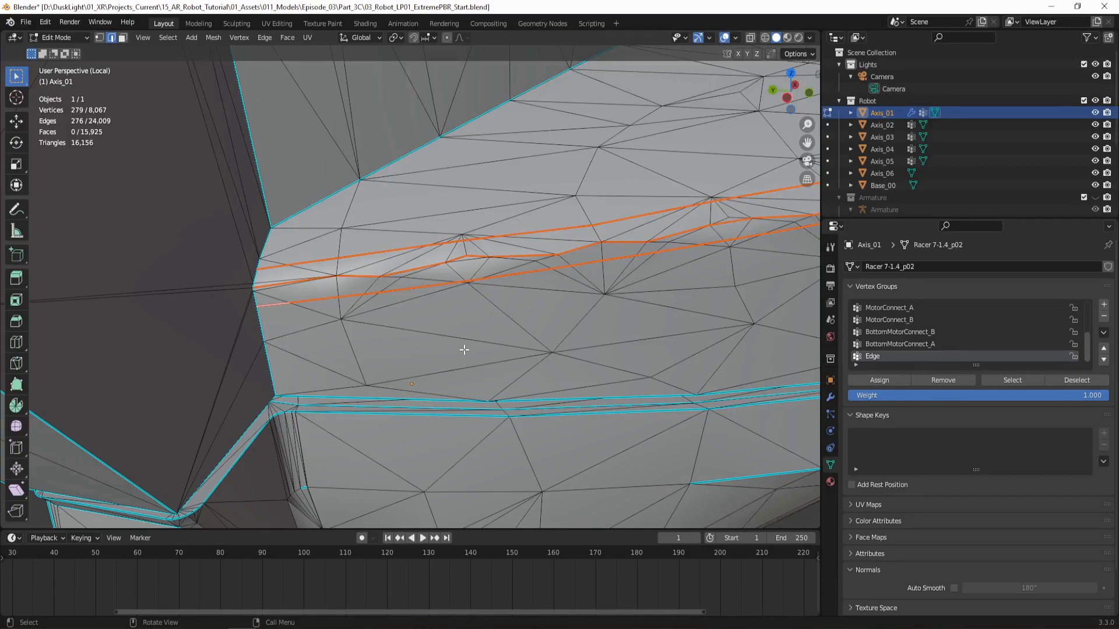
key(Tab)
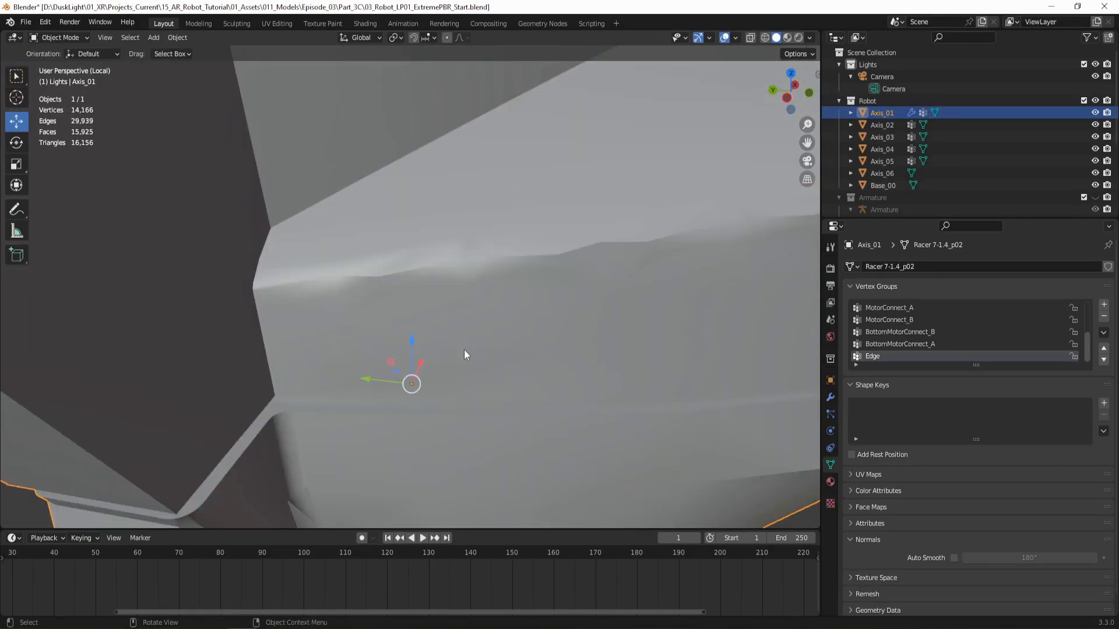
drag(415, 370, 397, 283)
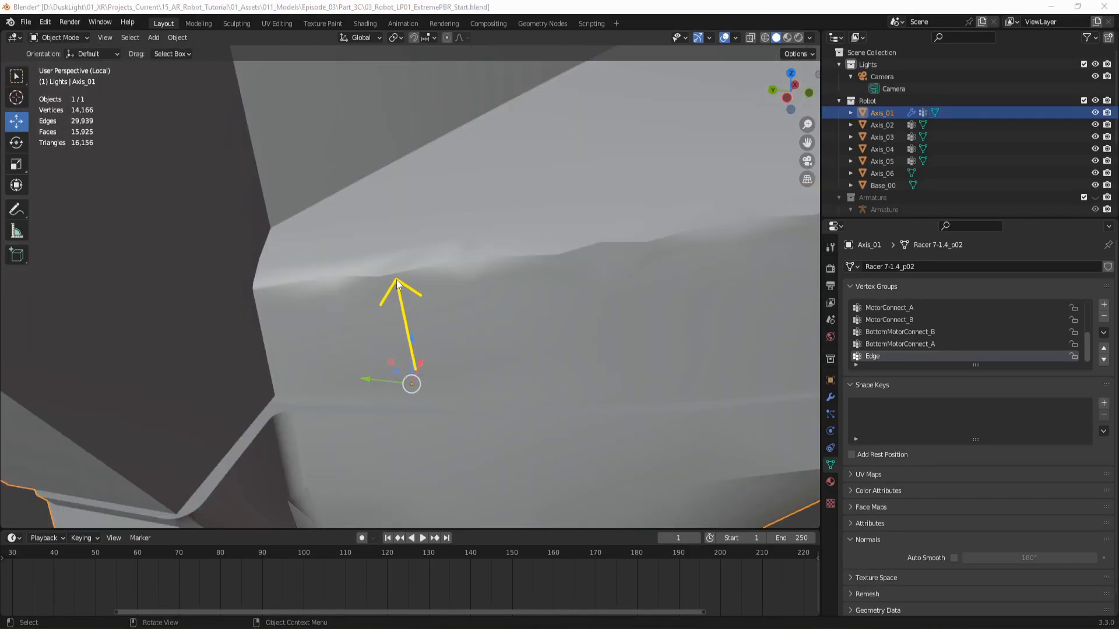
mouse_move(533, 146)
mouse_down()
mouse_move(495, 244)
mouse_move(478, 255)
mouse_up()
mouse_move(589, 373)
mouse_down()
mouse_move(577, 283)
mouse_move(559, 259)
mouse_up()
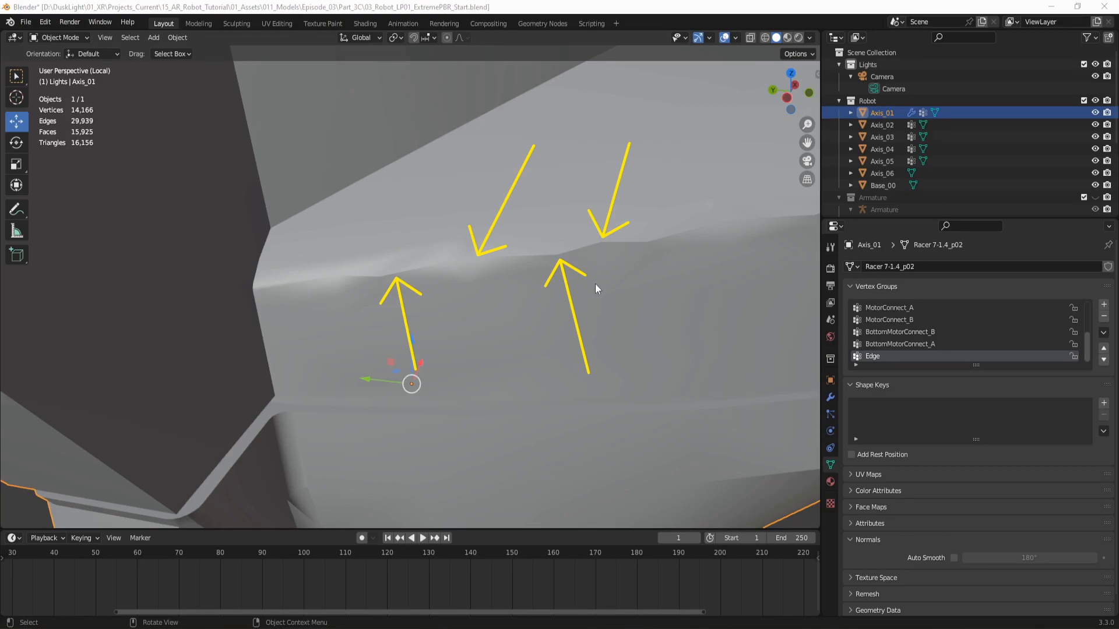
key(Tab)
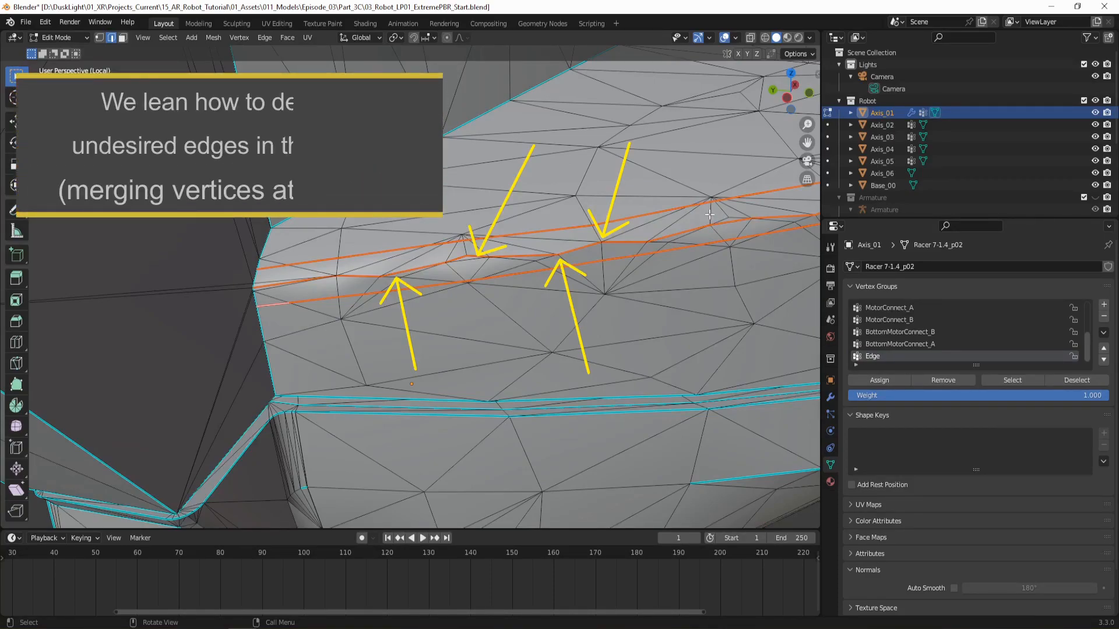
- Deselect the seam lines and mark two short edges crossing the strip between the outer seams as seams
key(alt+a)
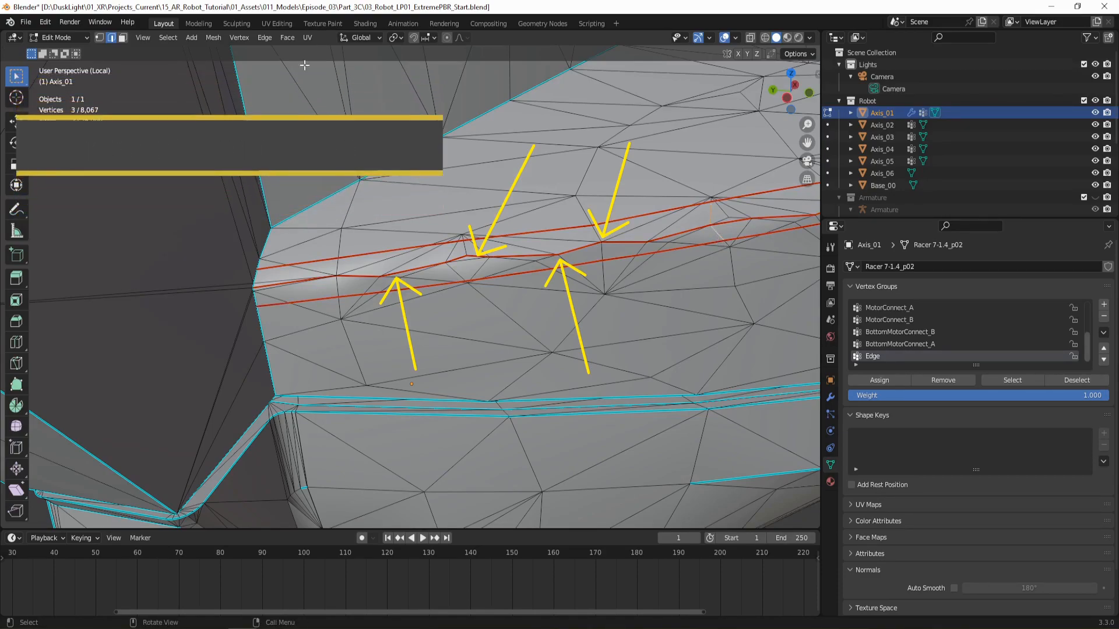
click(264, 37)
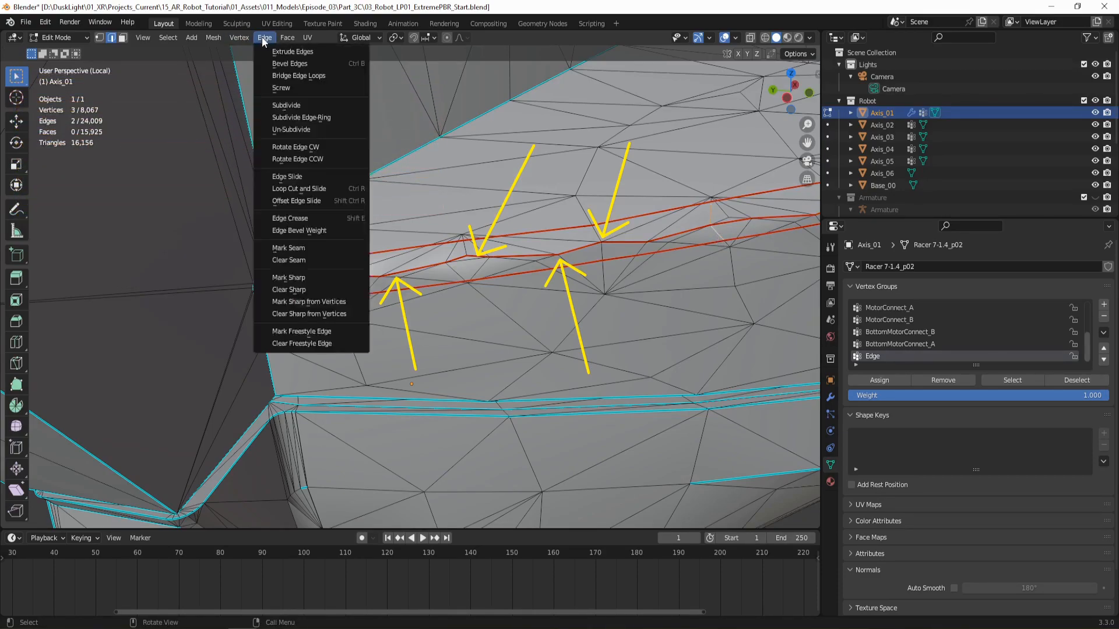
click(286, 249)
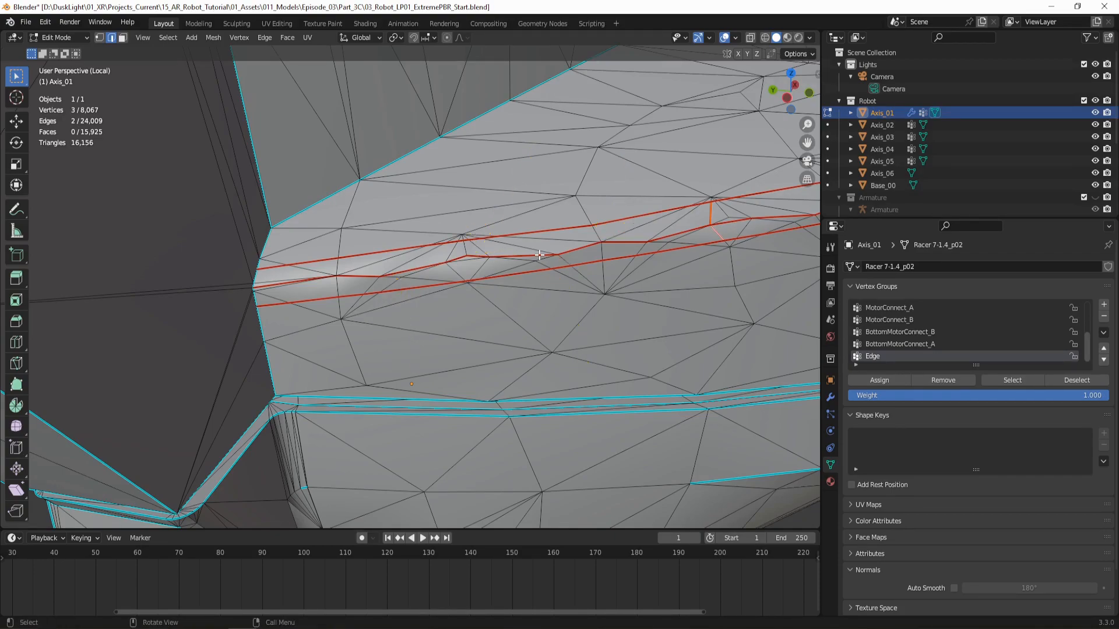
- Try deleting the diagonal edge between the upper and middle seams near the sharp boundary, and undo the deletion
scroll(411, 272, up, 2)
shift+middle_drag(331, 285, 366, 293)
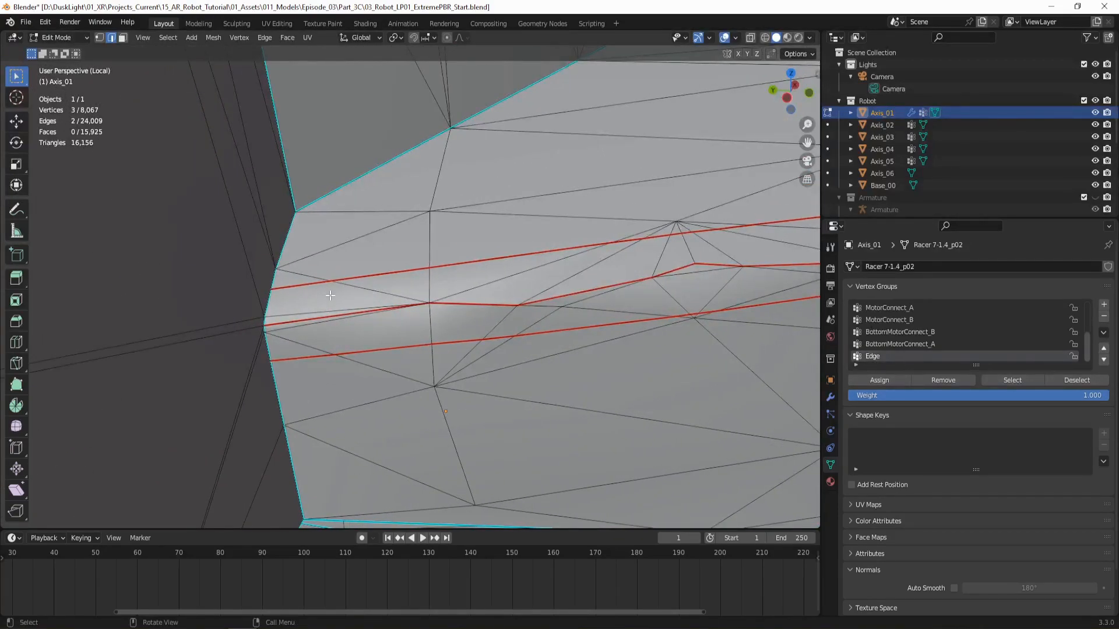
click(361, 289)
key(x)
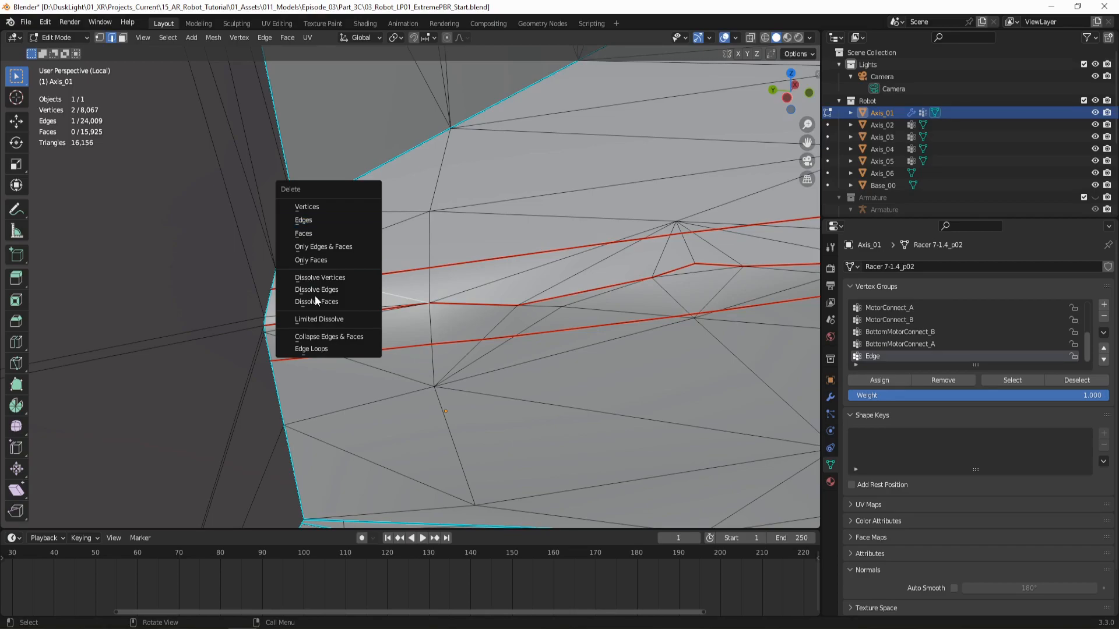
click(308, 219)
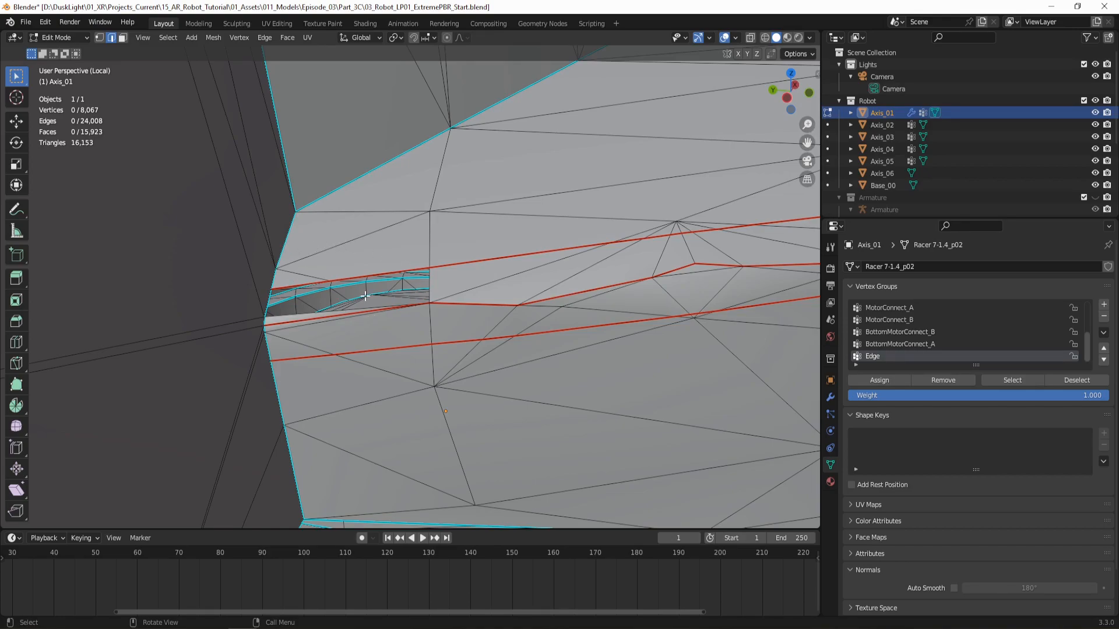
key(ctrl+z)
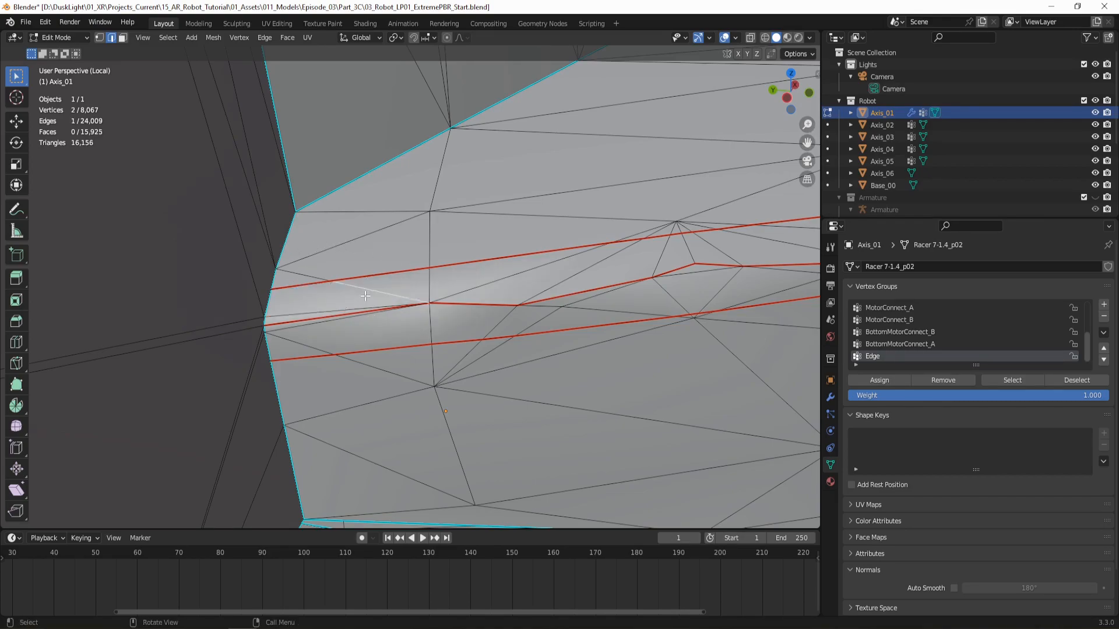
- Dissolve the stray edge segments between the upper and lower seams at the sharp boundary end, one by one
key(x)
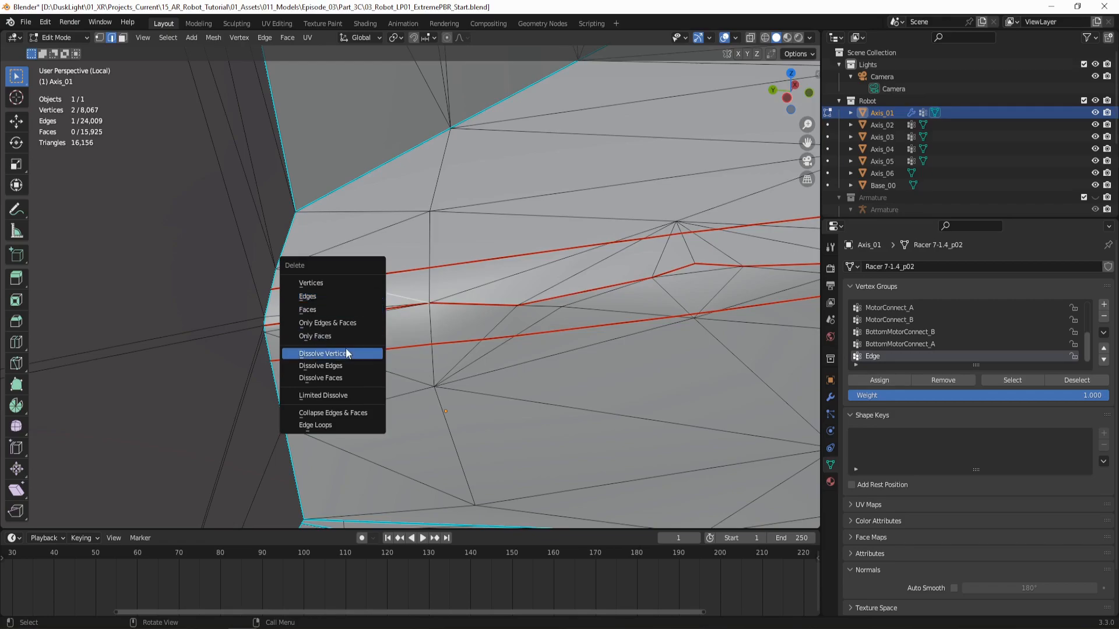
click(341, 364)
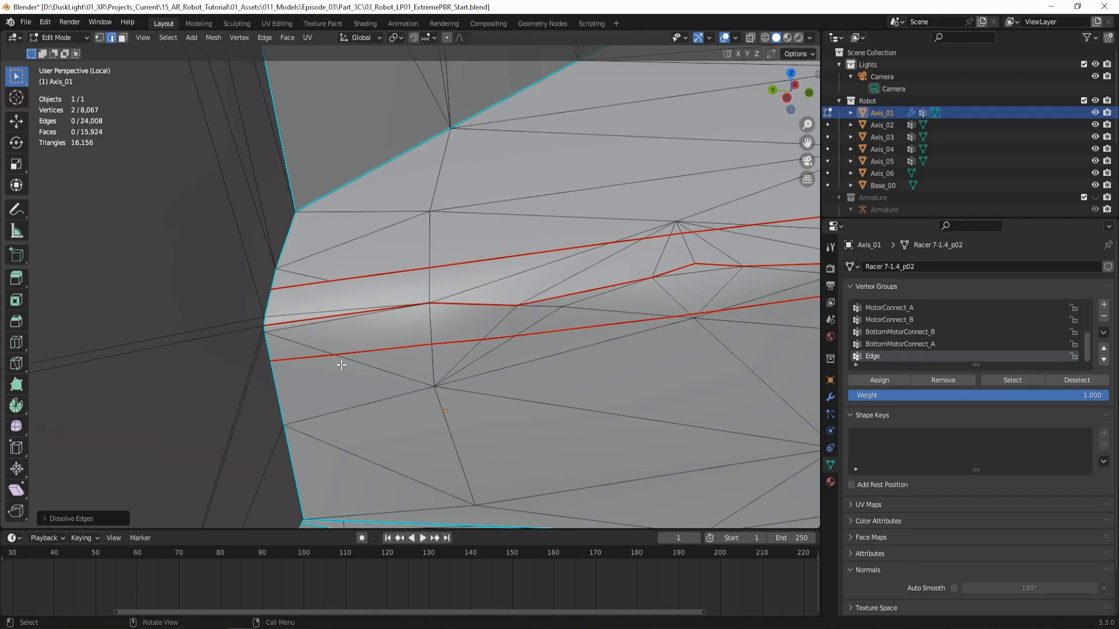
click(294, 315)
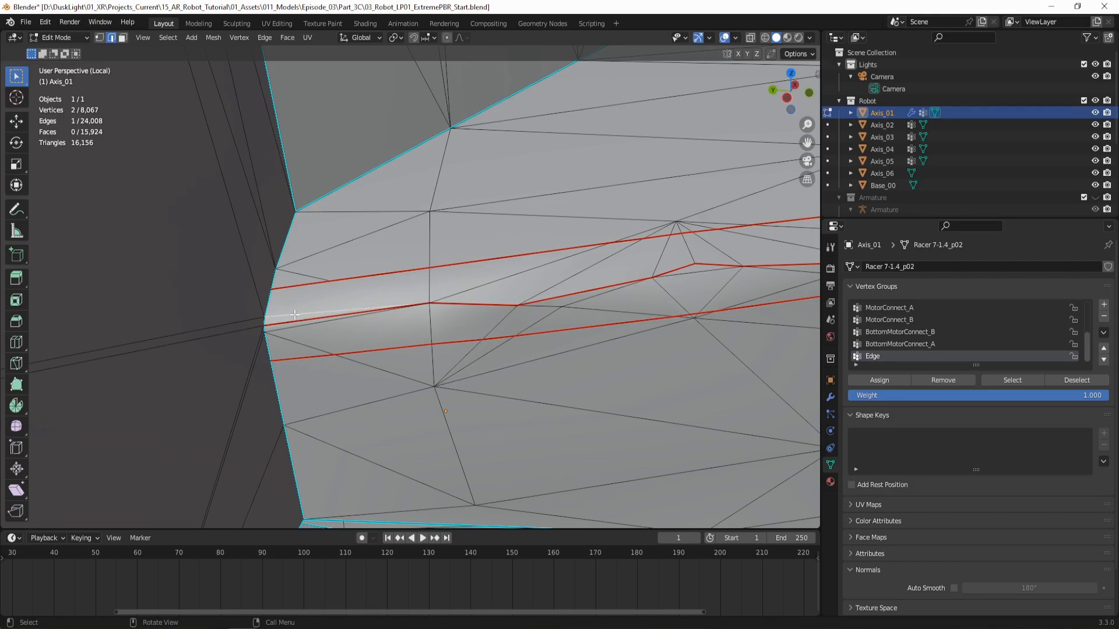
key(x)
click(295, 314)
click(299, 328)
key(x)
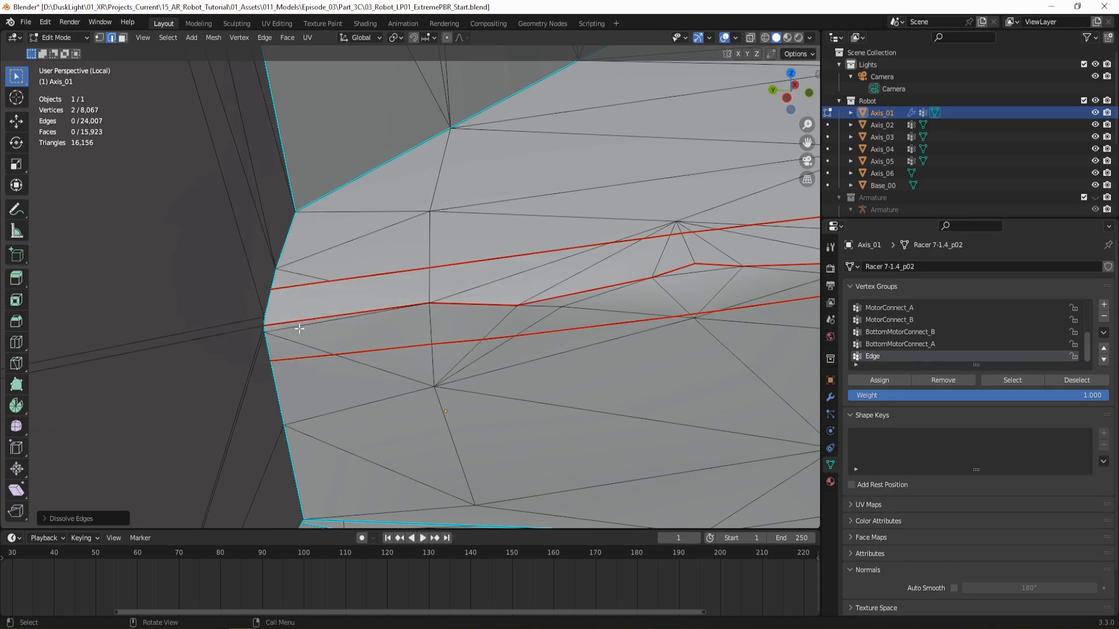
click(299, 327)
click(299, 344)
key(x)
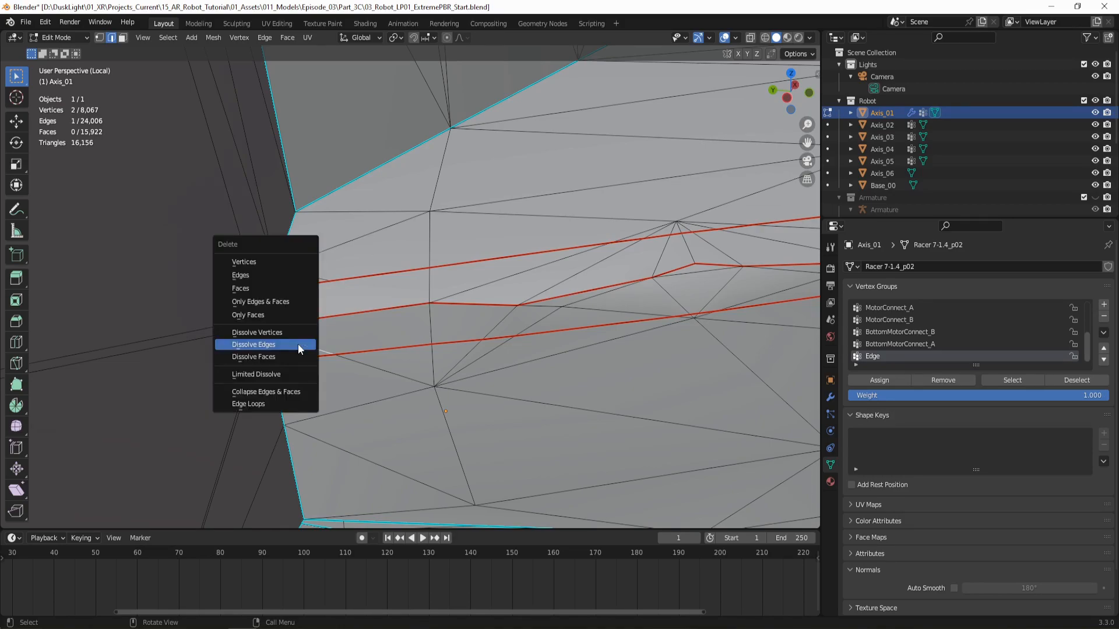
click(298, 344)
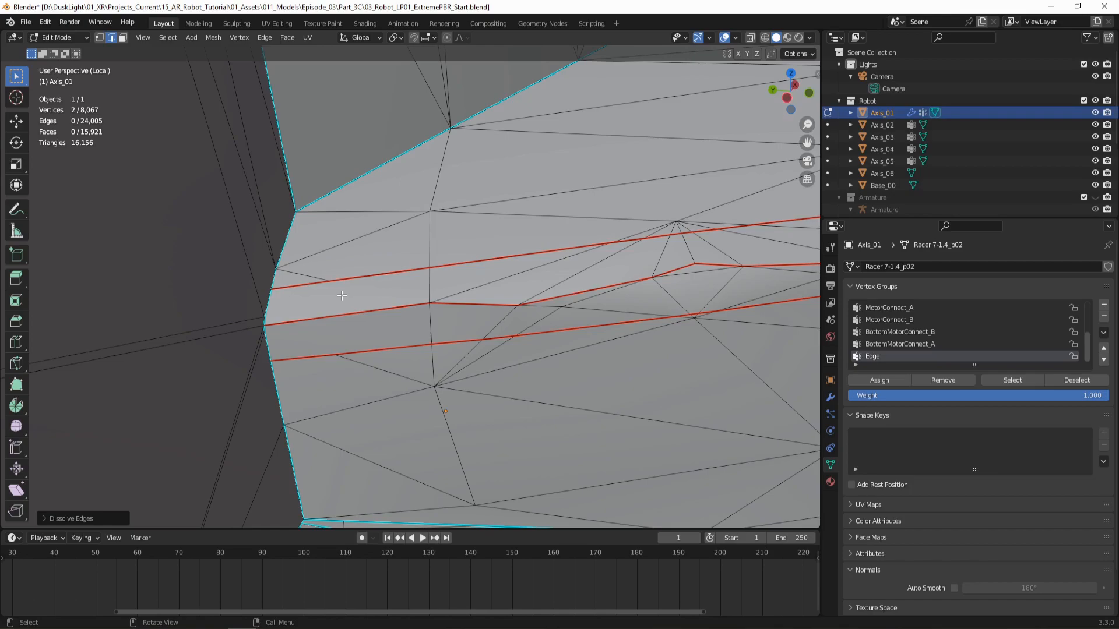
- Dissolve the seven stray edges around the middle seam's first kink, between the upper and lower seams near the sharp boundary
middle_drag(456, 332, 433, 293)
click(432, 271)
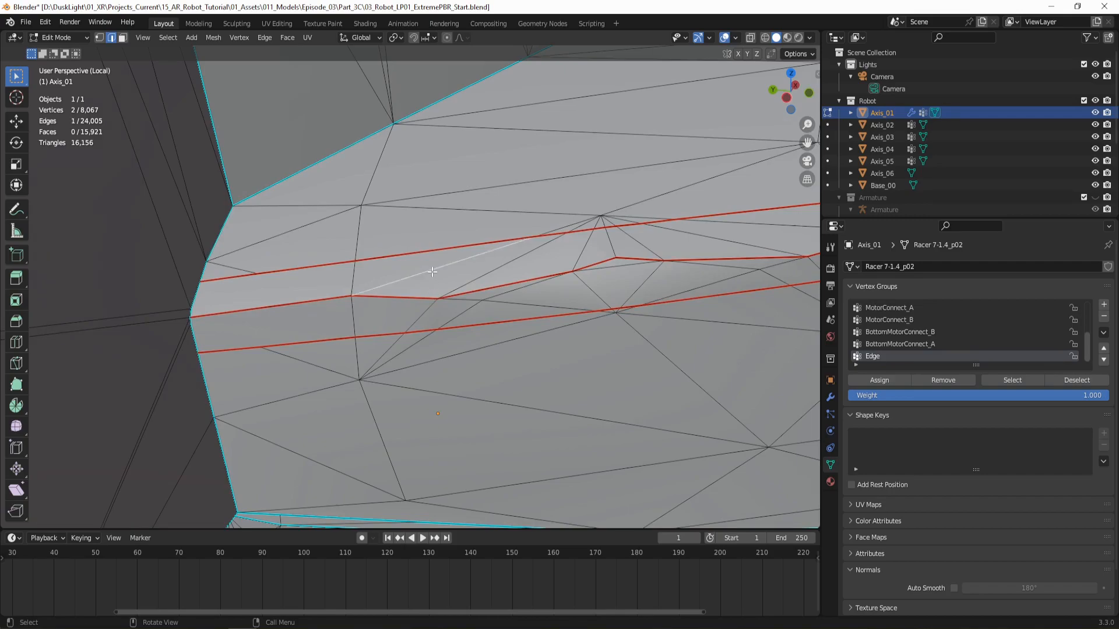
shift+click(493, 272)
shift+click(500, 295)
shift+click(500, 302)
shift+click(471, 300)
shift+click(469, 310)
shift+click(420, 318)
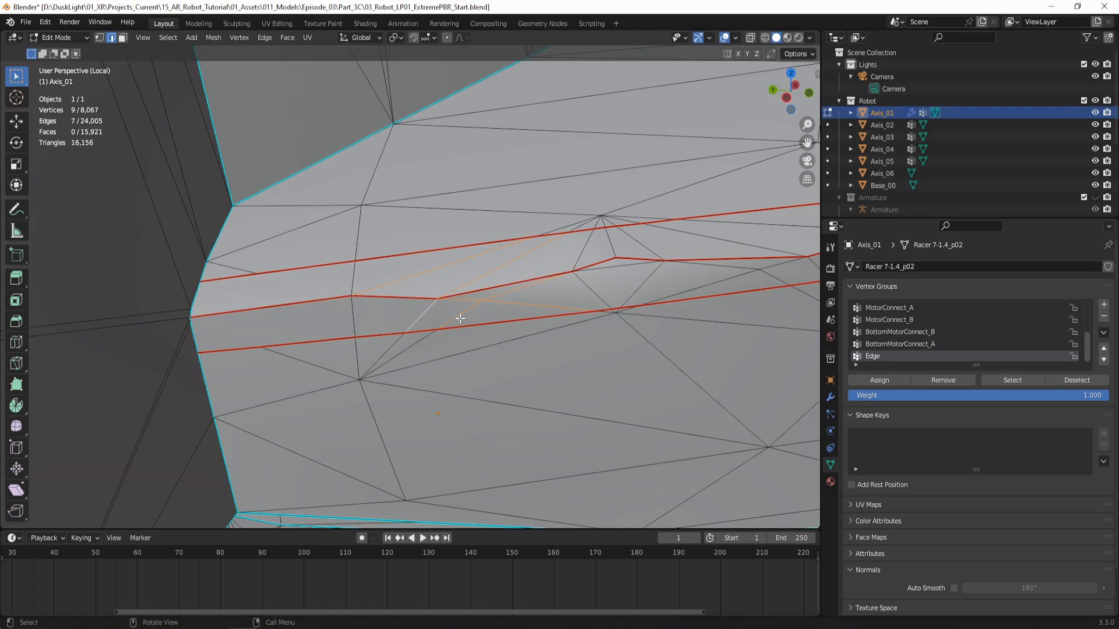
key(x)
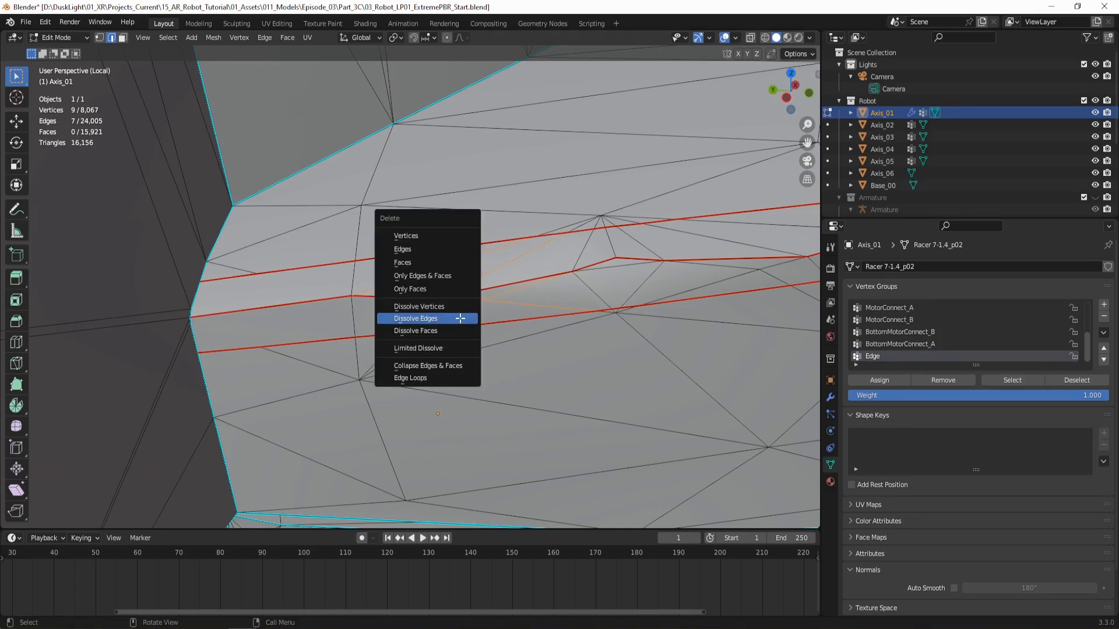
click(459, 319)
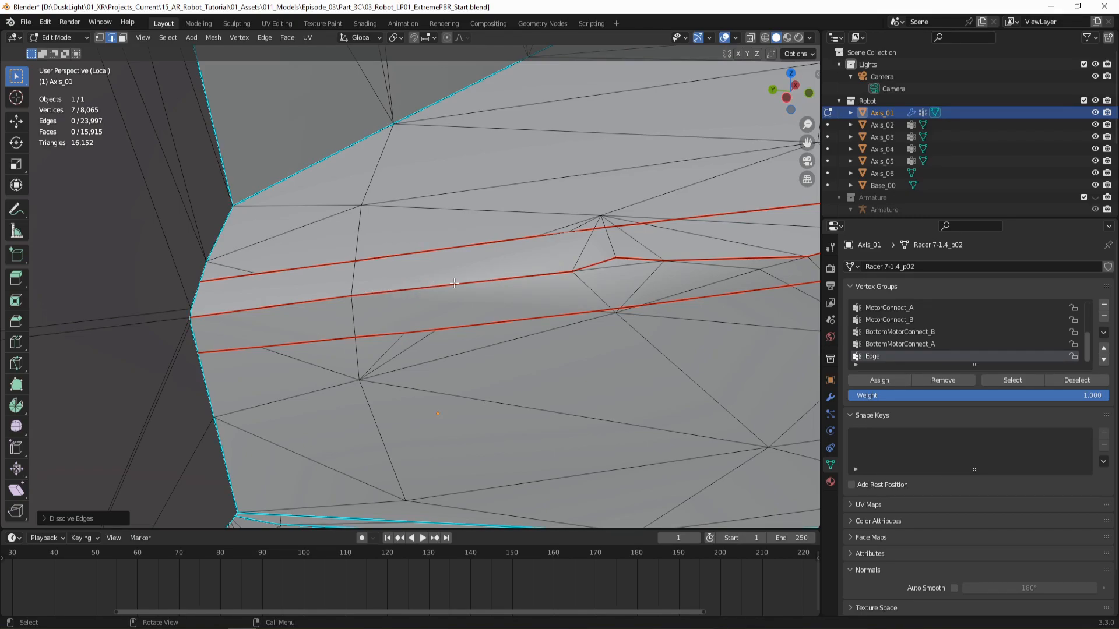
- Dissolve the stray edges crossing the seam strip at the next middle-seam kink, beneath the small triangle fan
middle_drag(454, 283, 447, 286)
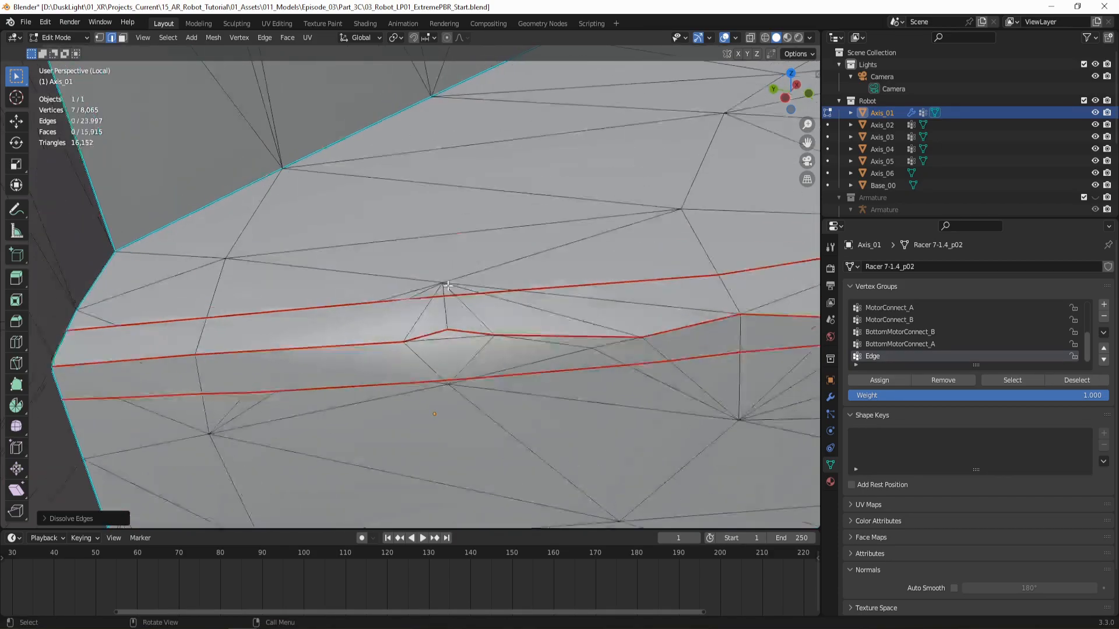
click(417, 320)
shift+click(425, 362)
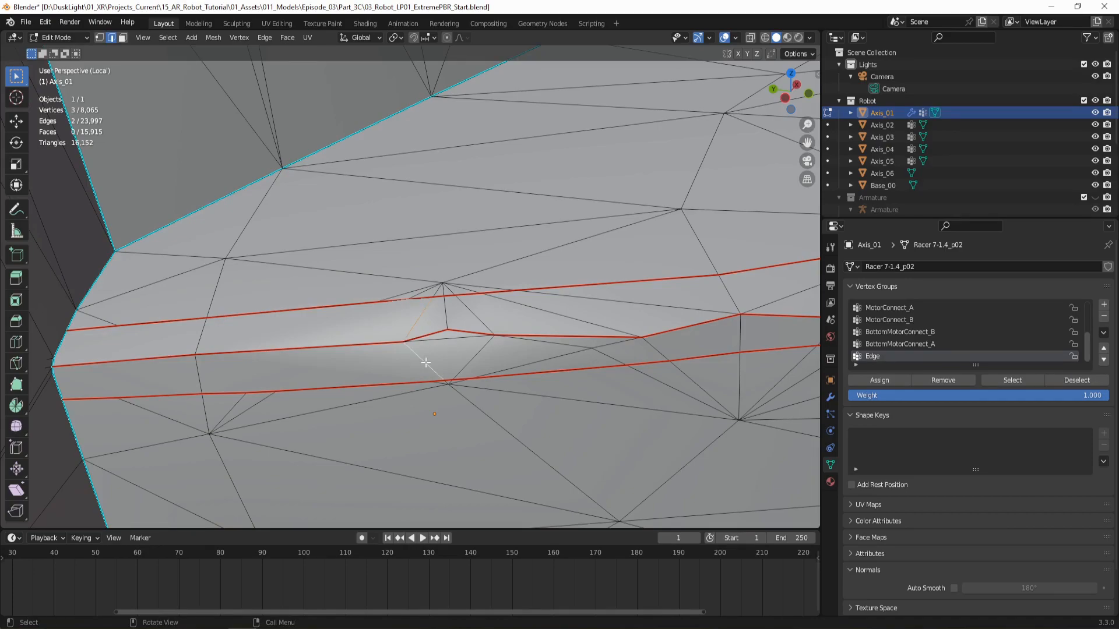
key(x)
click(426, 362)
click(447, 337)
key(x)
click(447, 337)
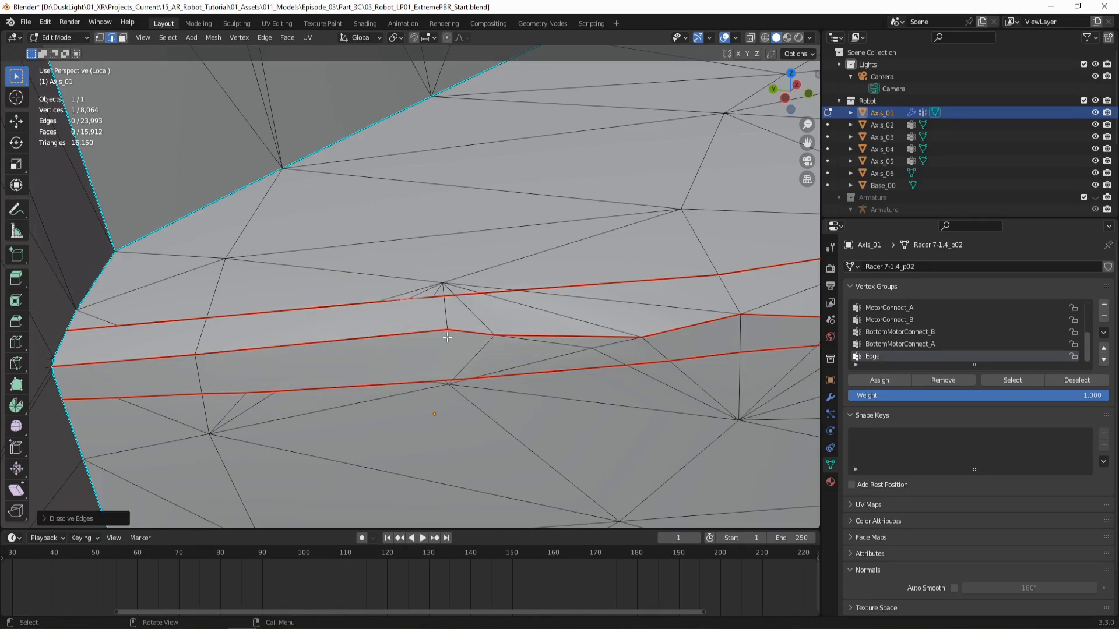
key(x)
click(448, 321)
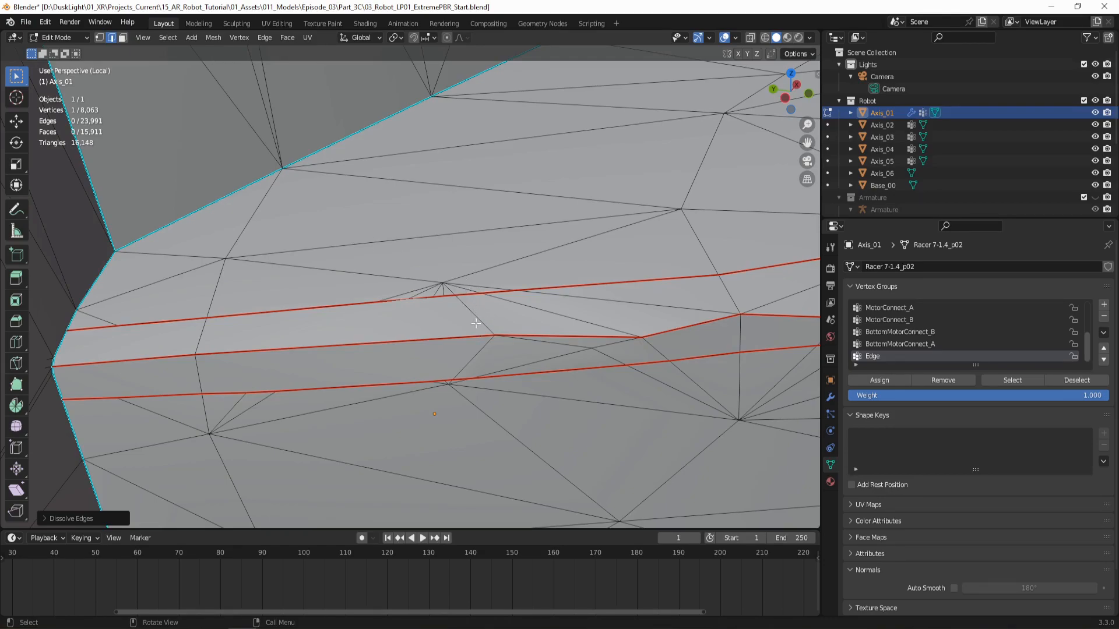
- Slide the middle seam's selected vertex along the seam until its crossing edges run nearly straight between the outer seams
click(99, 37)
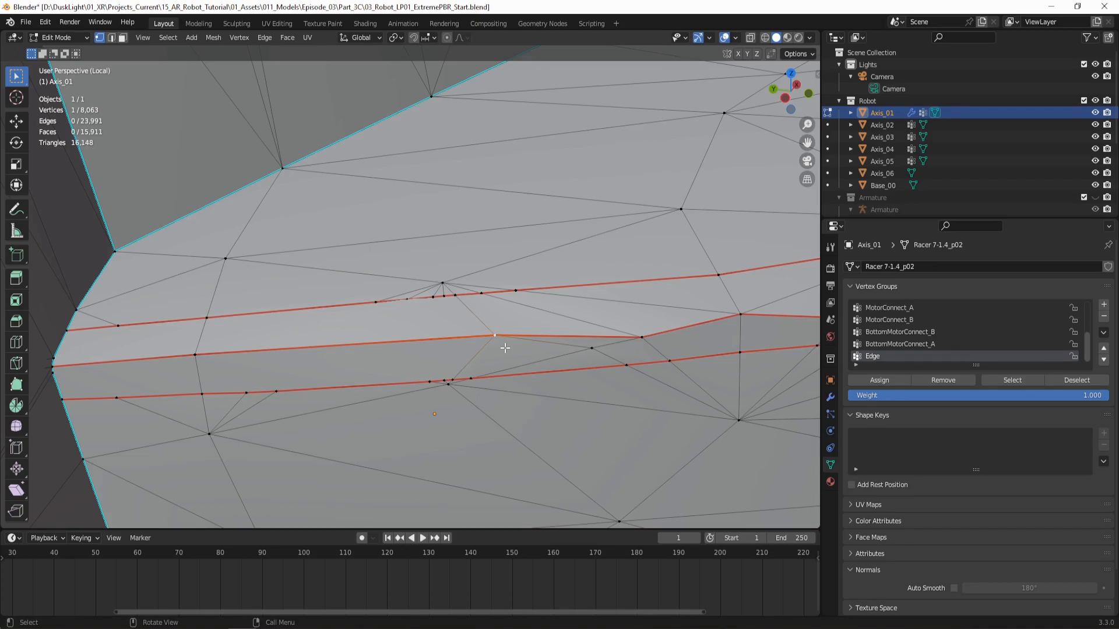
key(shift+v)
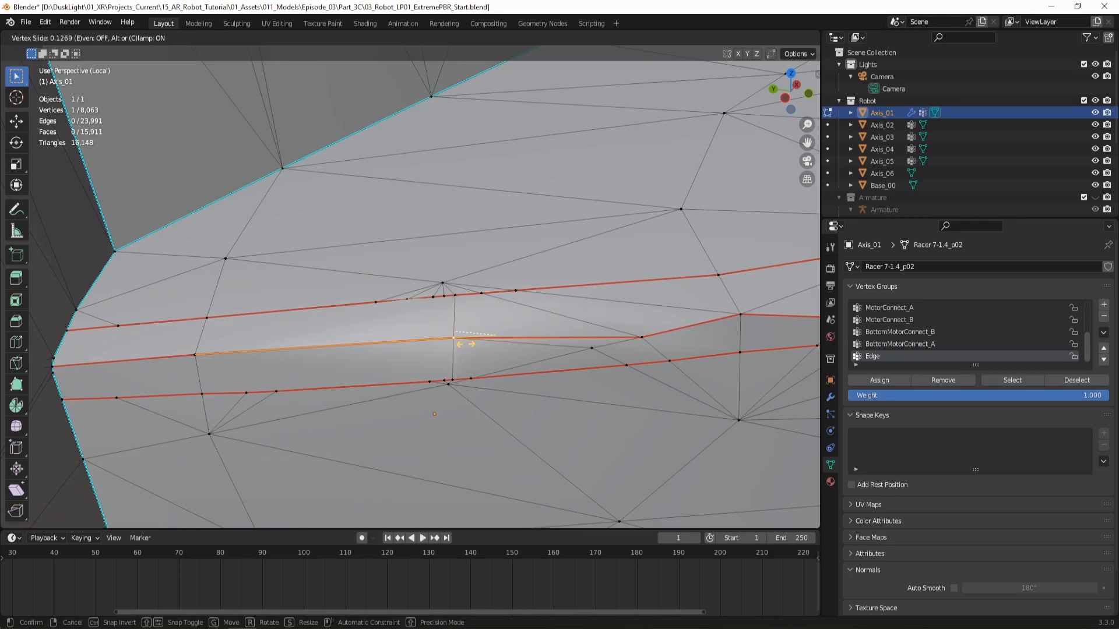
click(465, 344)
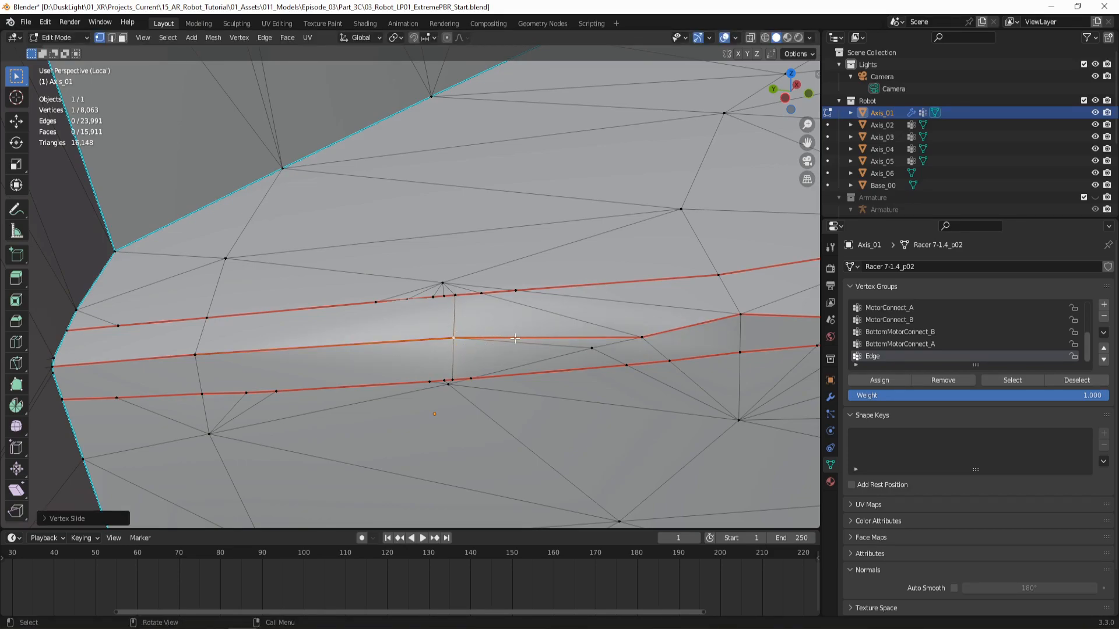
- Dissolve the diagonal and short stray edges between the outer seams, from the slid vertex to the next crossing edge
middle_drag(516, 350, 505, 347)
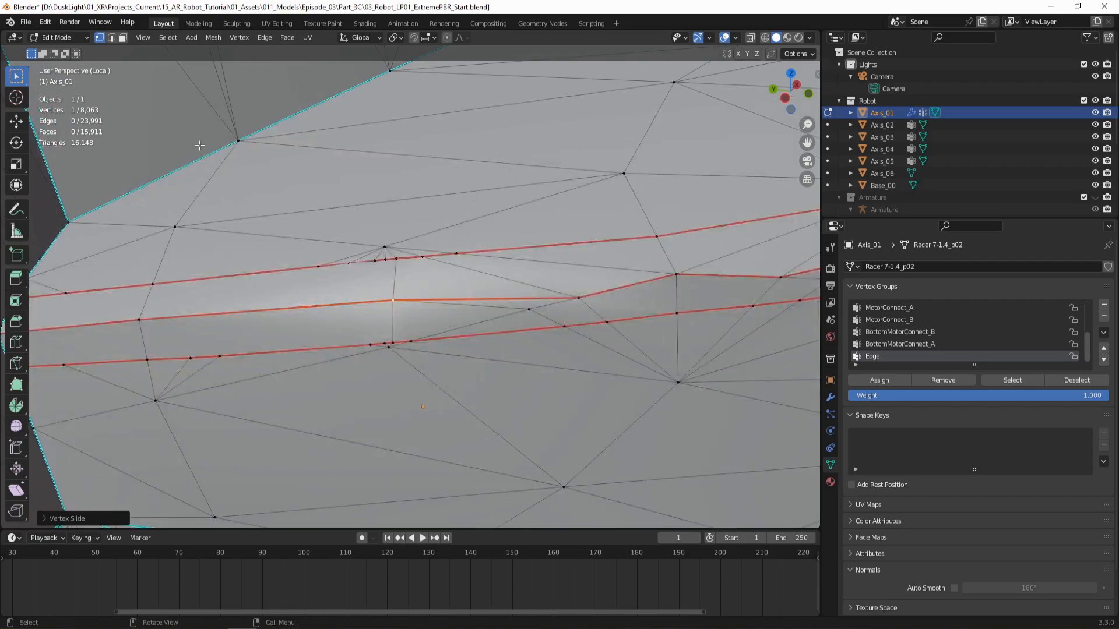
click(112, 39)
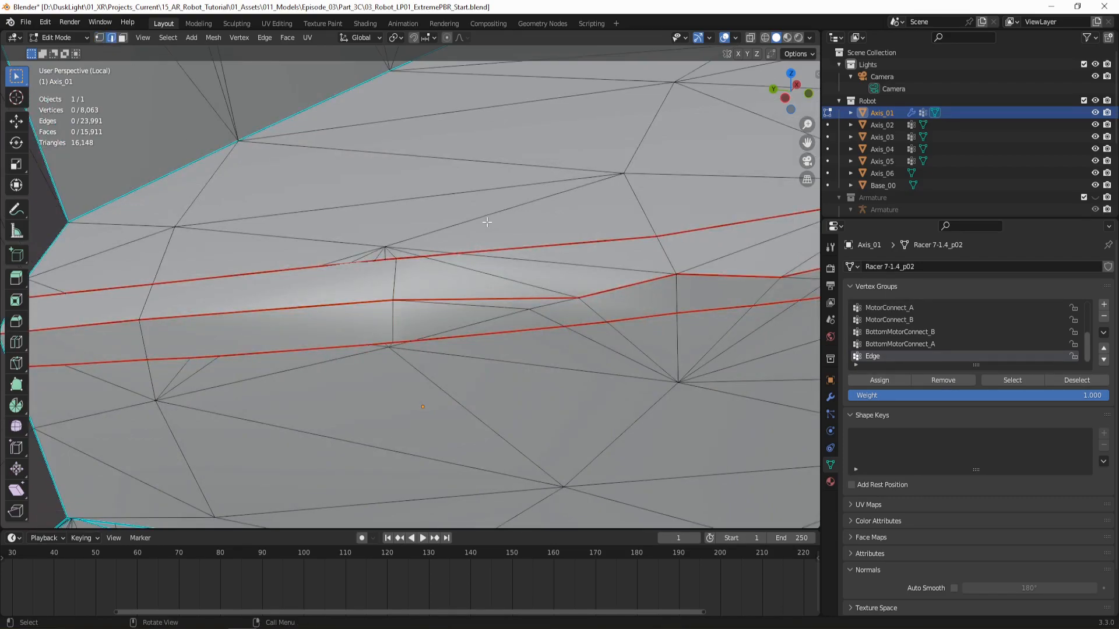
click(508, 279)
shift+click(500, 309)
shift+click(498, 320)
shift+click(549, 307)
shift+click(549, 316)
shift+click(593, 310)
key(x)
click(595, 312)
click(585, 264)
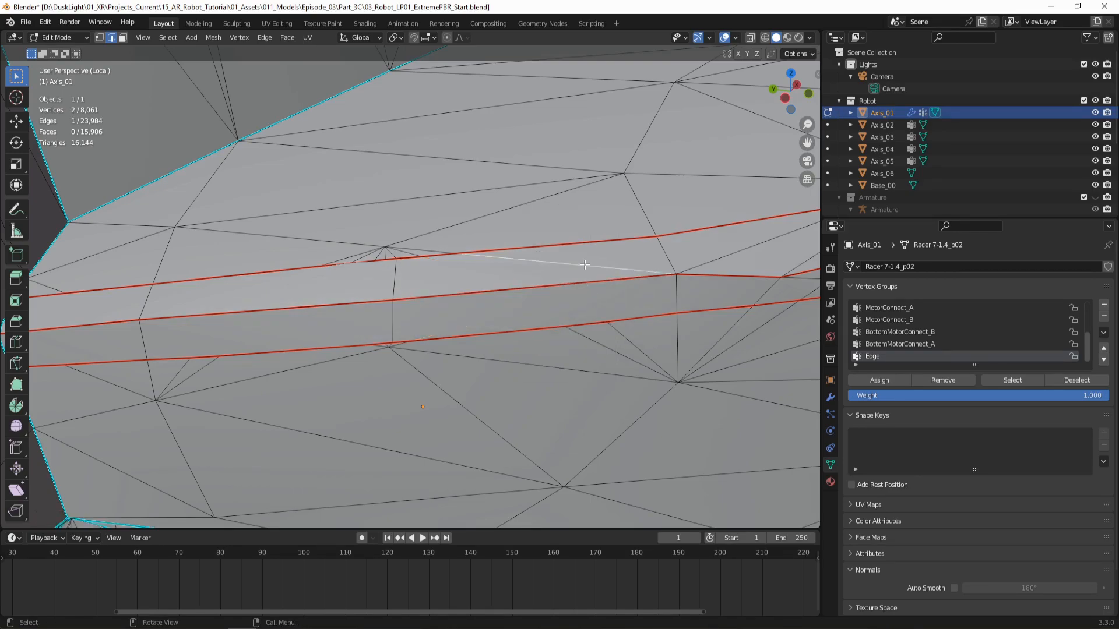
key(x)
click(585, 265)
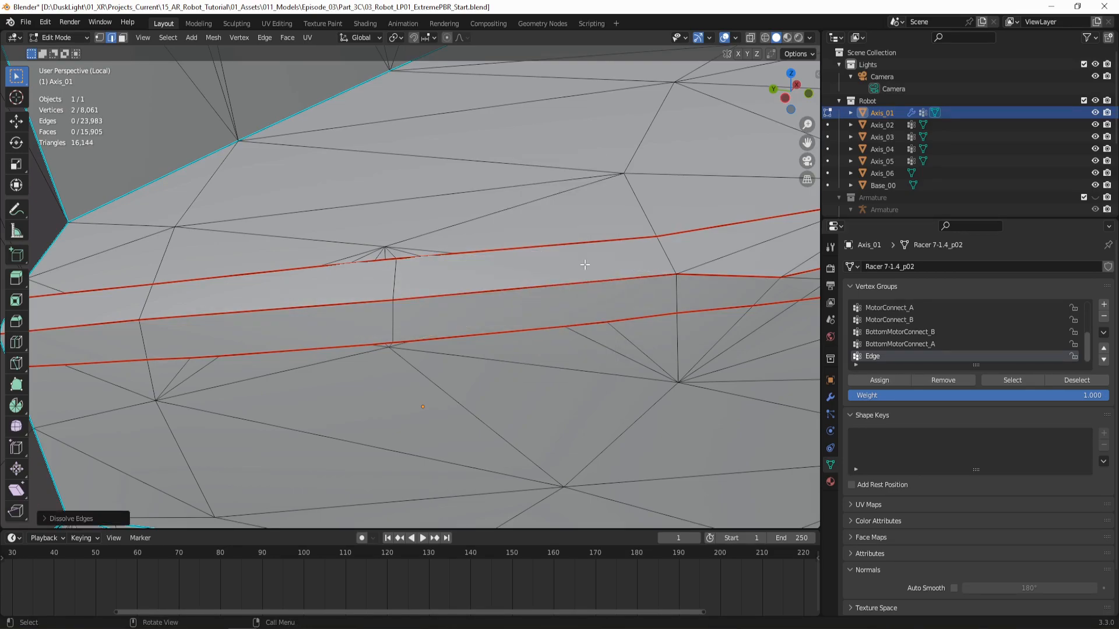
- Dissolve the stray edges in the strip section between the third crossing edge and the crossing edges marked as seams
scroll(585, 265, down, 7)
mouse_move(440, 290)
shift+middle_down()
mouse_move(430, 309)
mouse_move(443, 300)
shift+middle_up()
scroll(408, 296, up, 3)
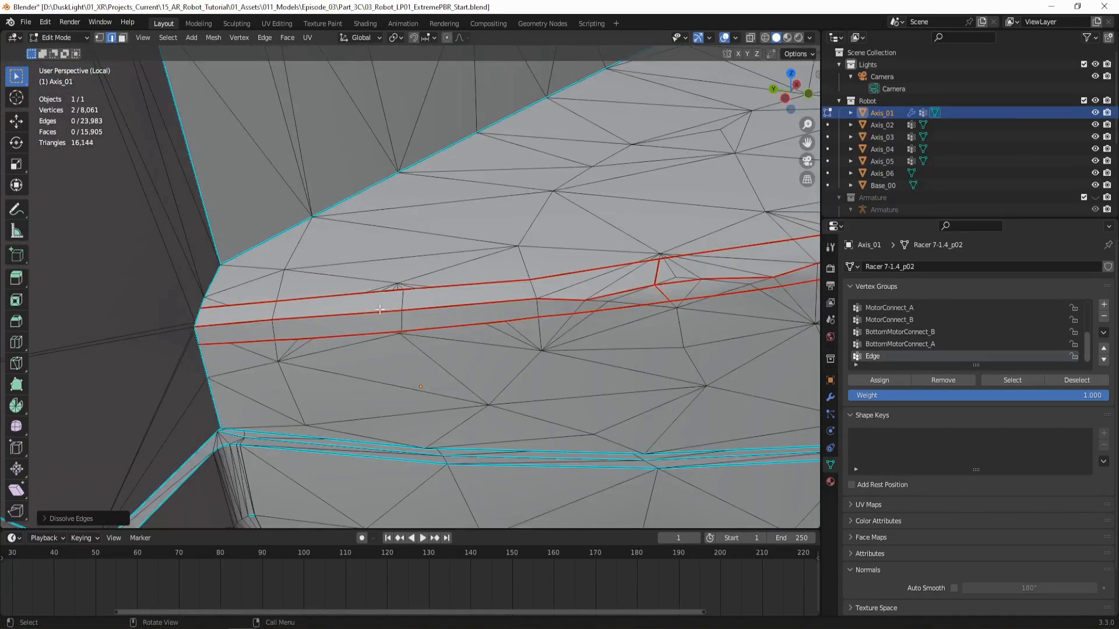
middle_drag(298, 310, 292, 309)
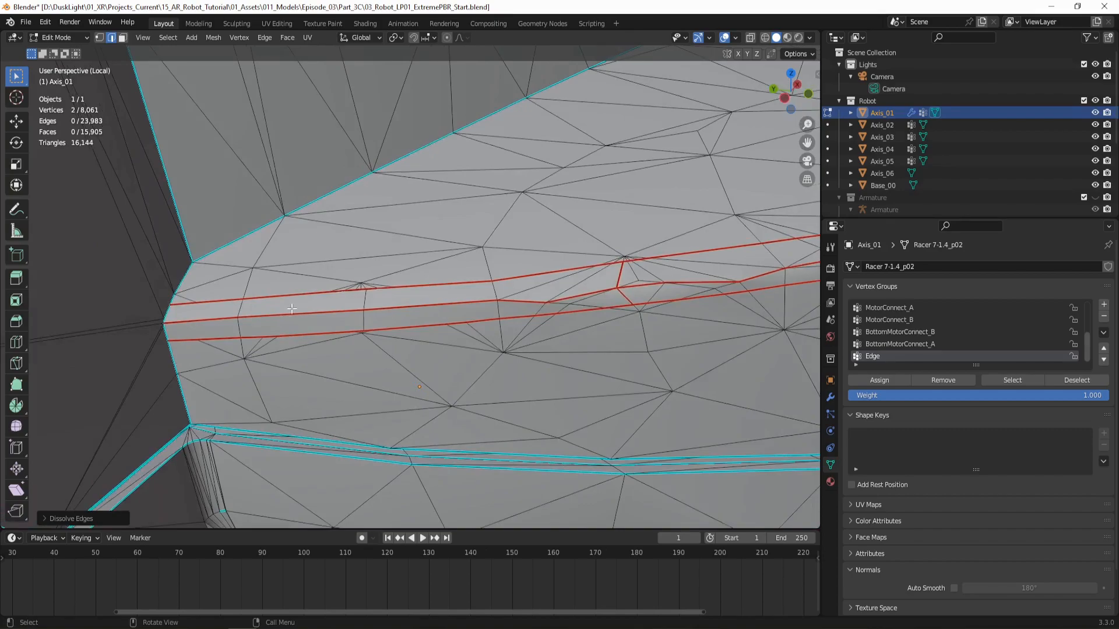
middle_drag(500, 299, 498, 300)
shift+click(498, 296)
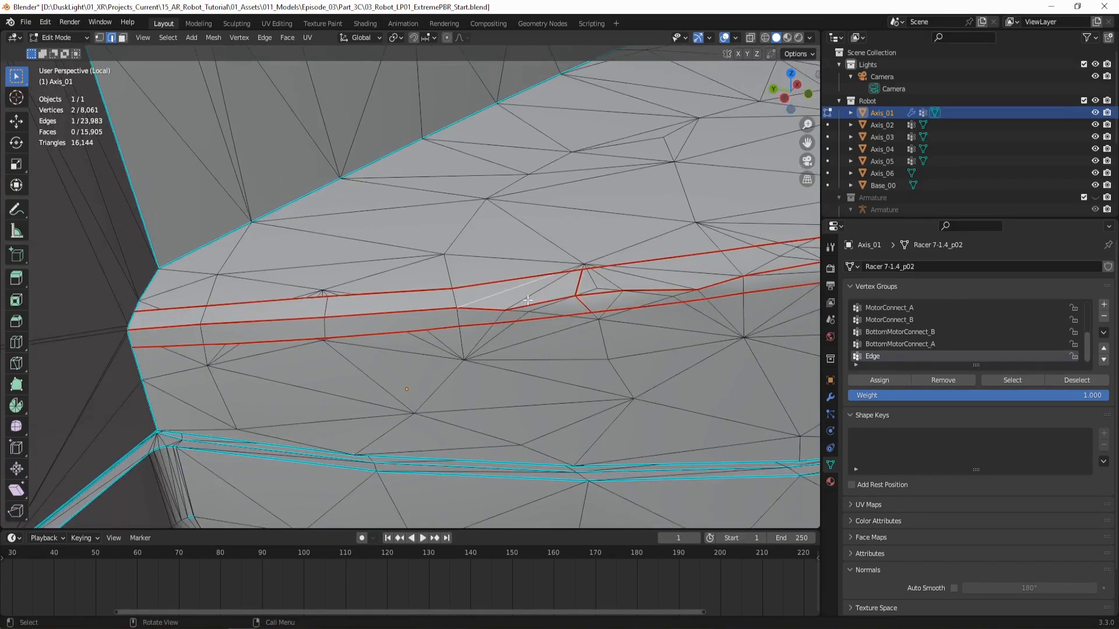
shift+click(527, 298)
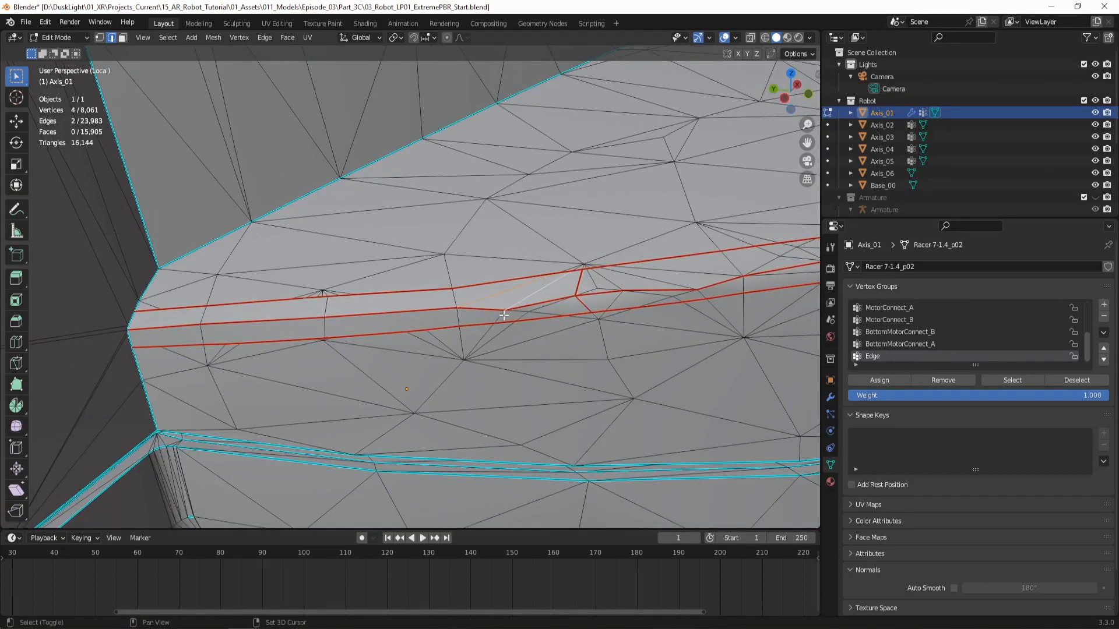
shift+click(503, 315)
shift+click(518, 314)
shift+click(525, 315)
key(x)
click(541, 310)
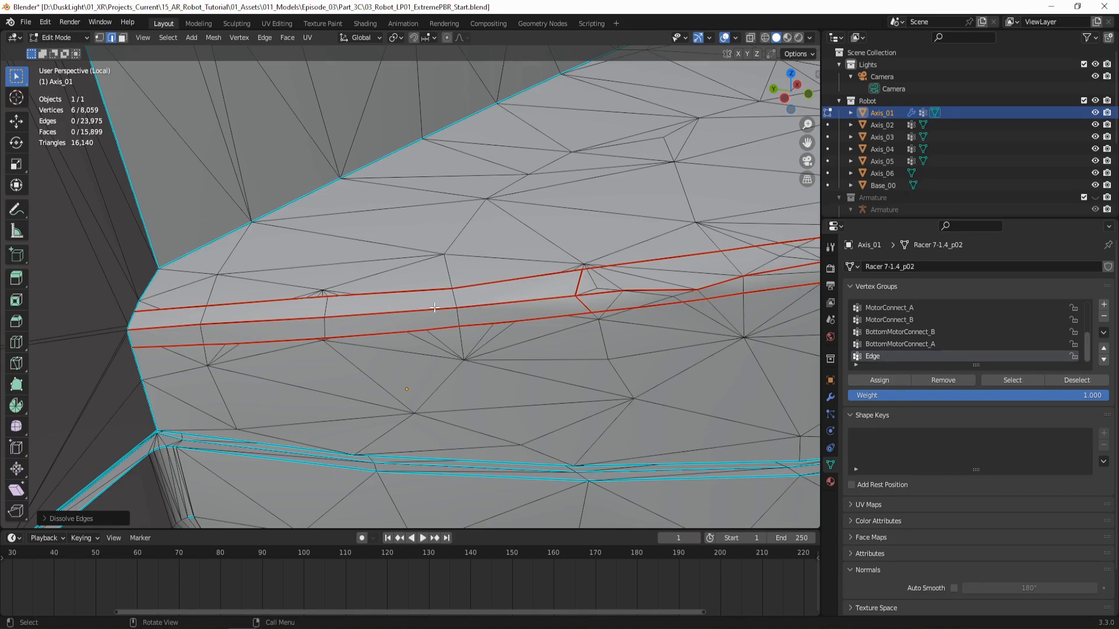
- Check the rim's shading along the cleaned strip in Object Mode and return to Edit Mode
key(Tab)
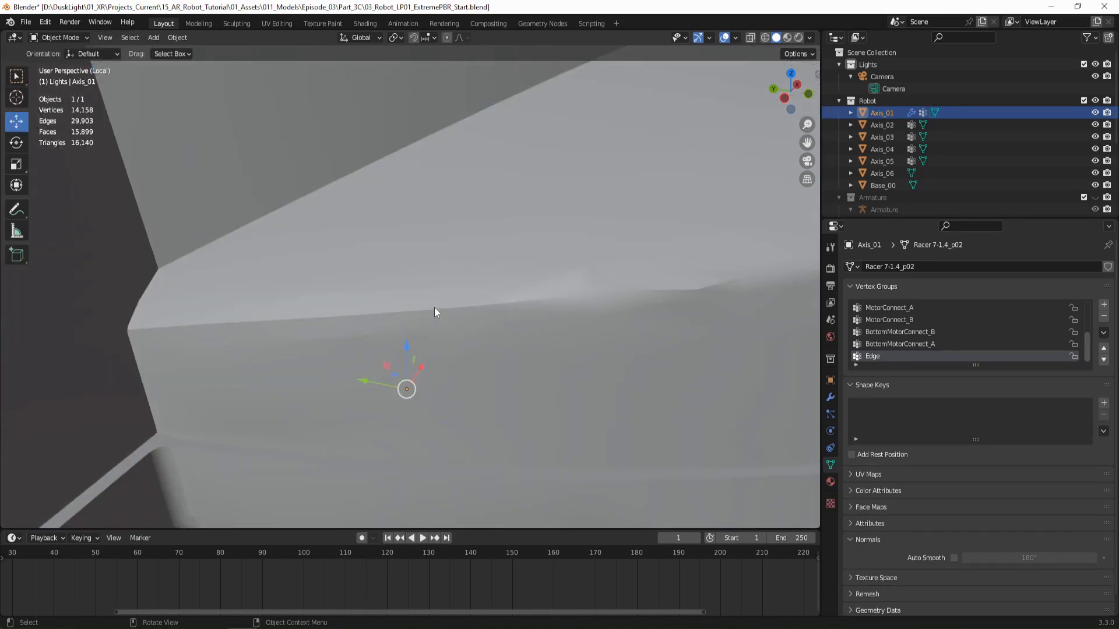
middle_drag(368, 344, 383, 274)
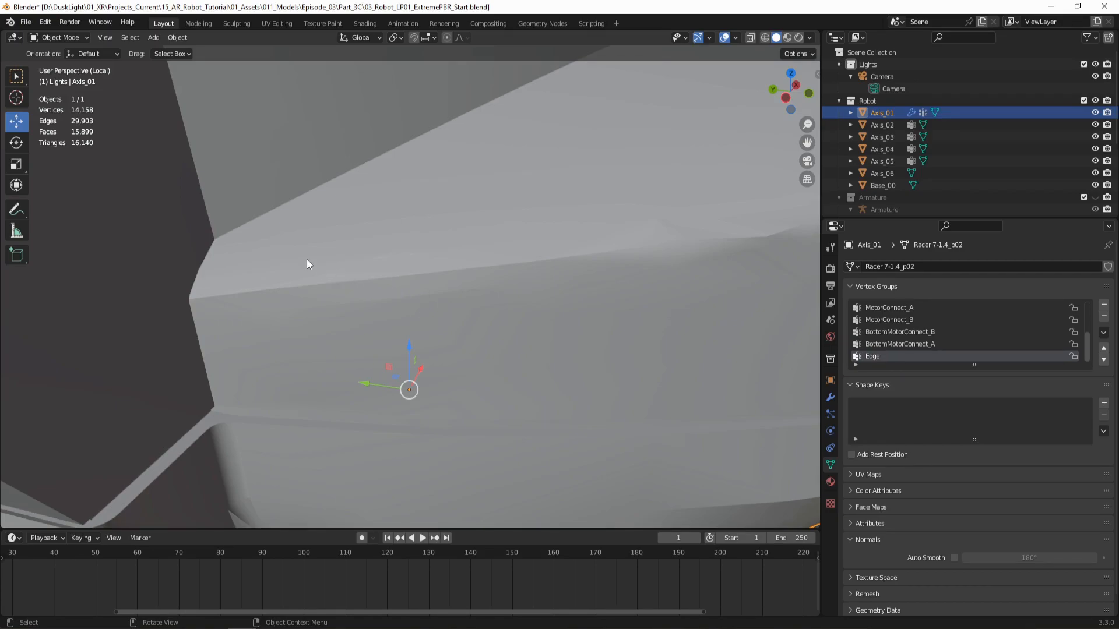
key(Tab)
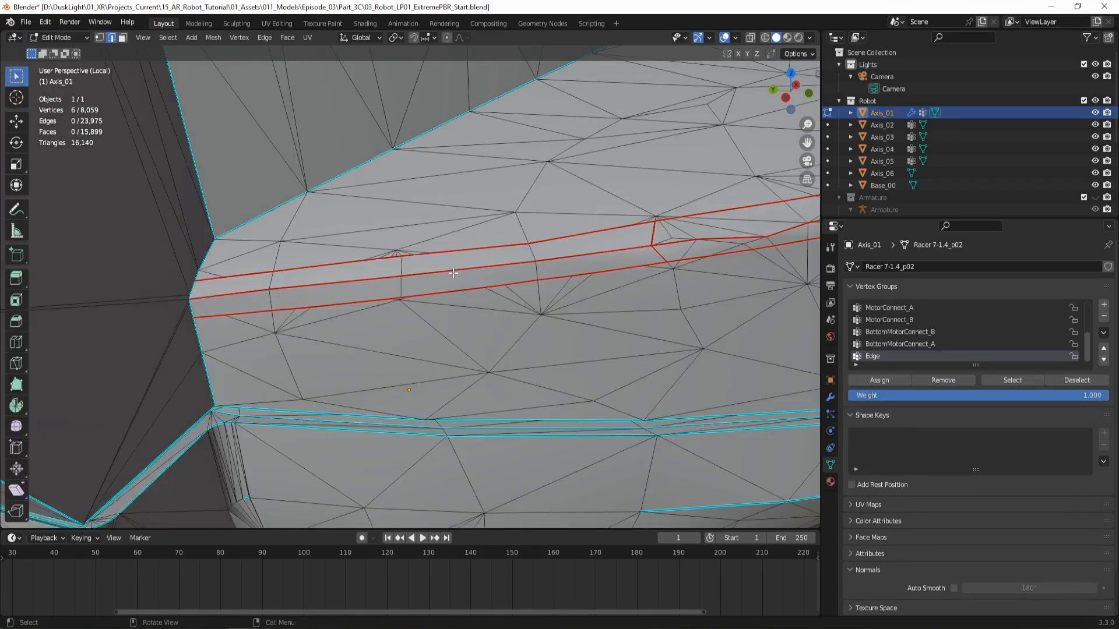
- Dissolve the long diagonal edge and its short stubs just below the lower seam at the second crossing edge, undoing the first attempt
scroll(435, 284, up, 3)
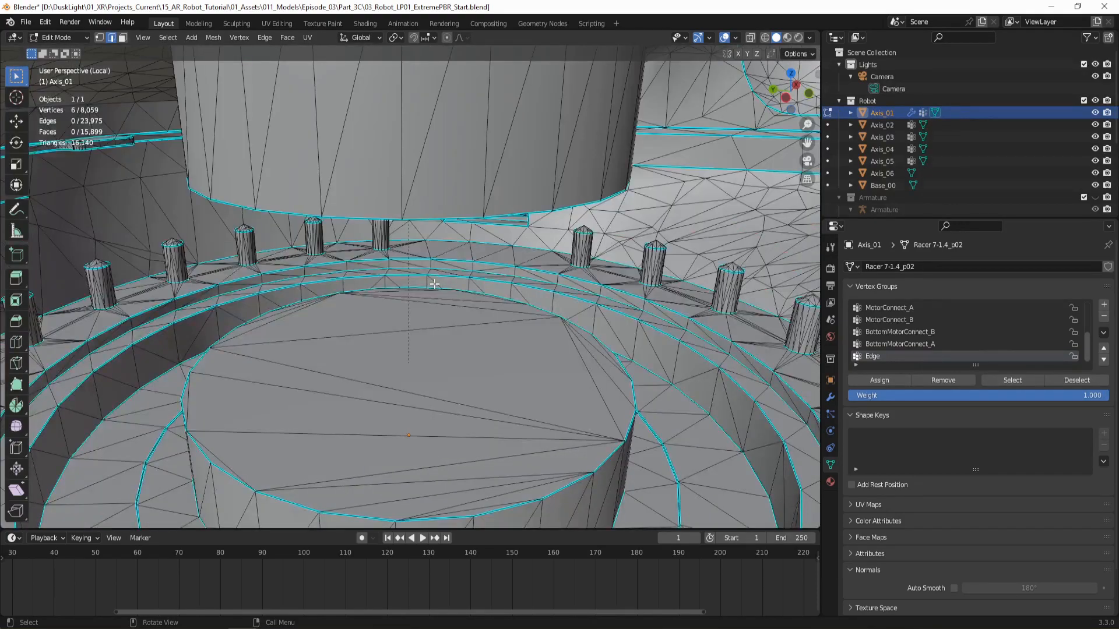
scroll(434, 284, down, 1)
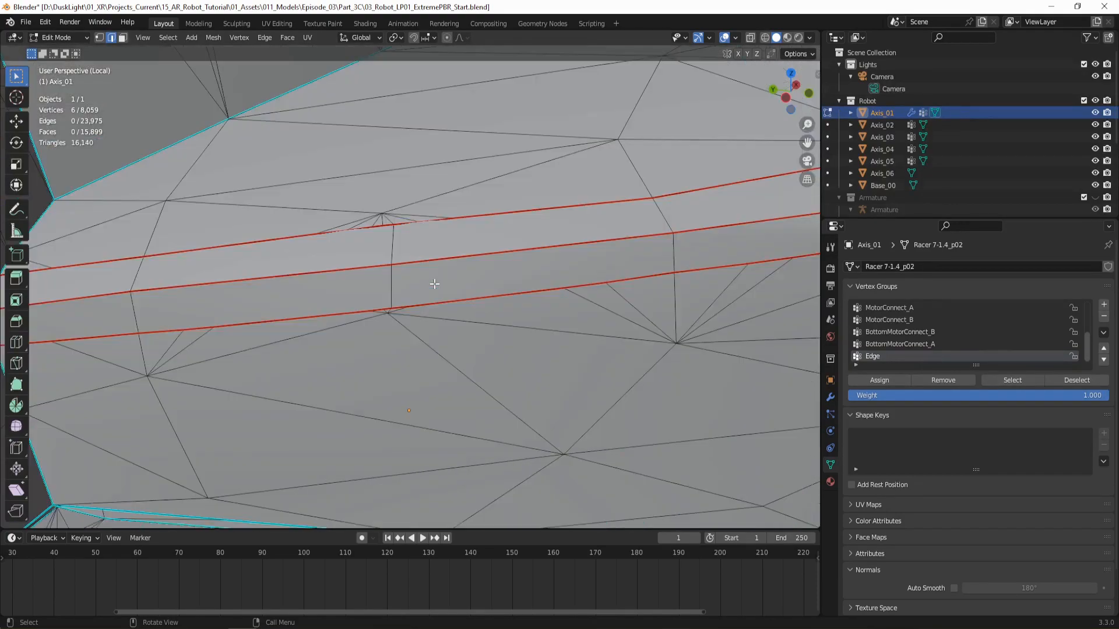
shift+middle_drag(429, 292, 454, 289)
shift+middle_drag(522, 218, 512, 294)
click(487, 333)
shift+click(492, 330)
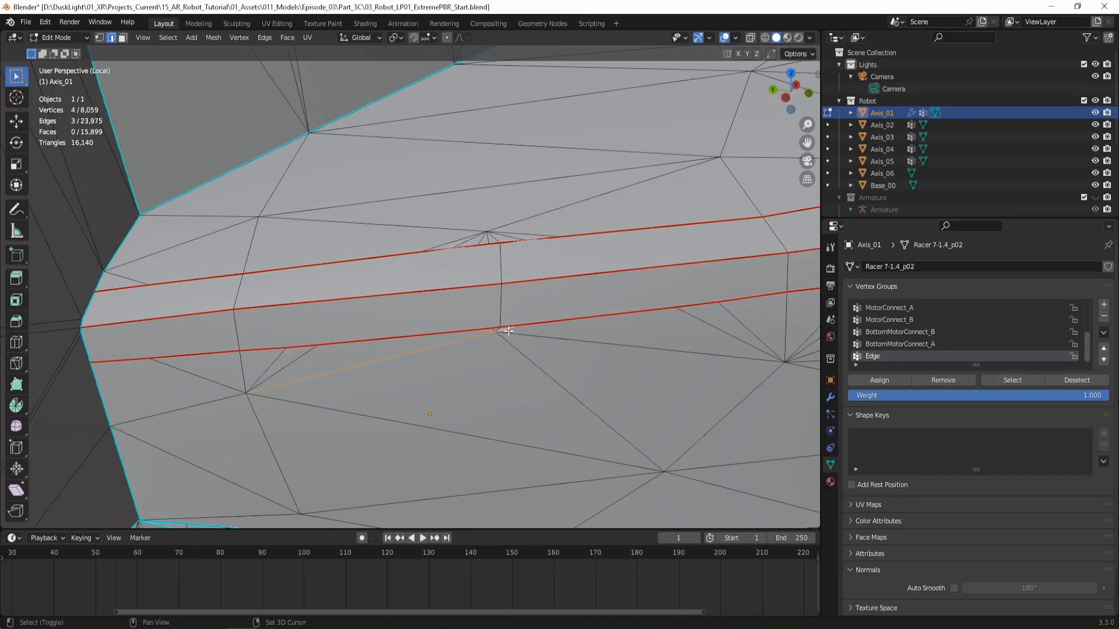
key(x)
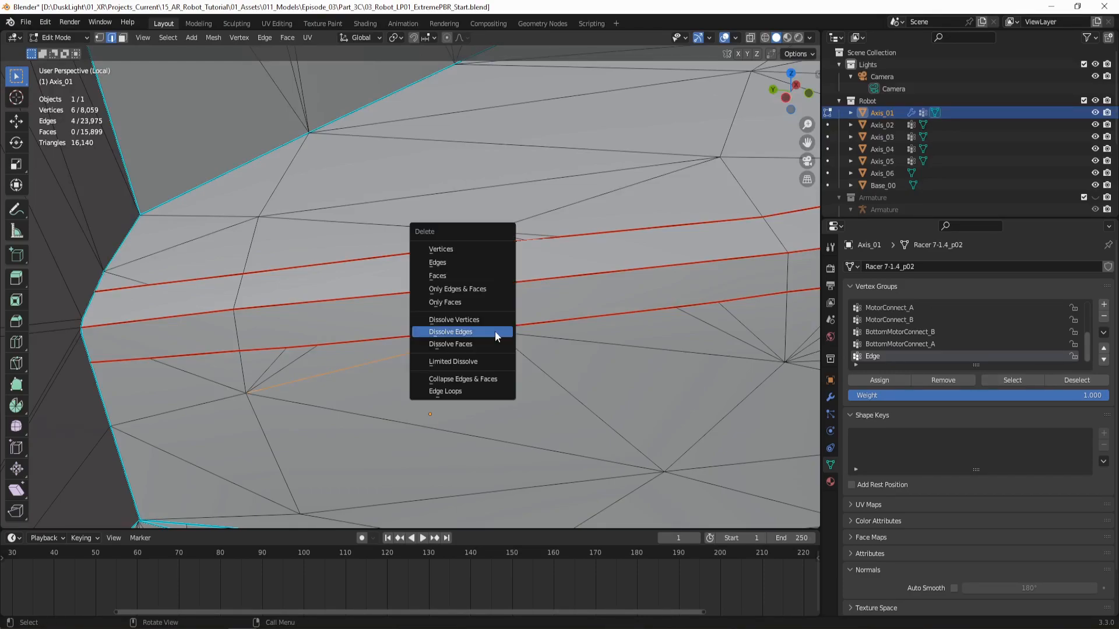
click(495, 331)
key(ctrl+z)
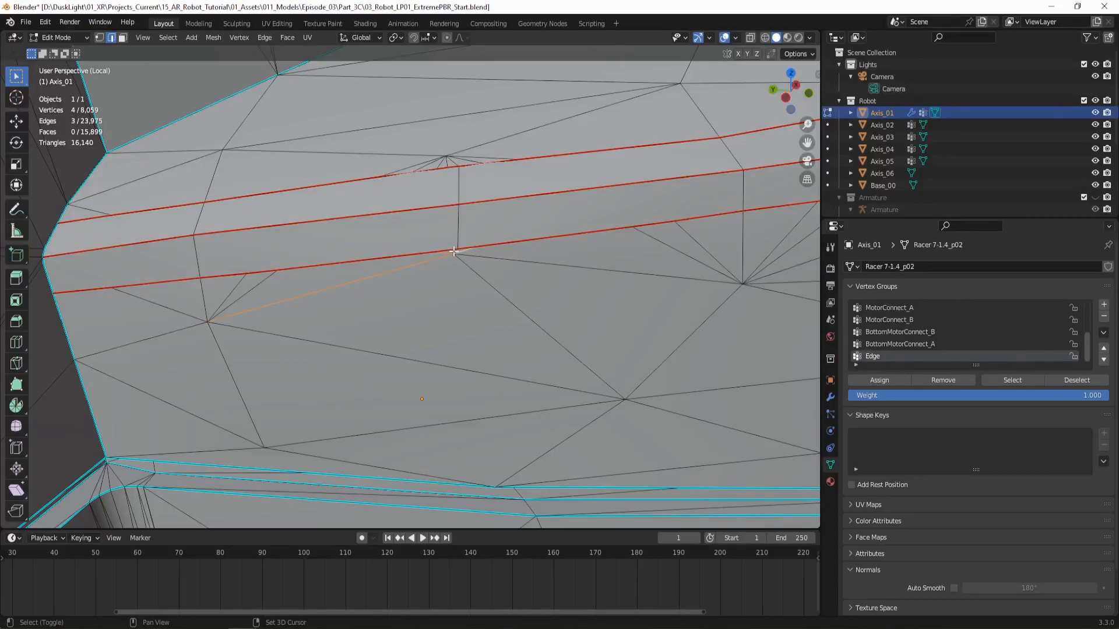
key(ctrl+x)
- Dissolve the remaining edges fanning out below the lower seam from the second crossing edge
click(474, 258)
shift+click(460, 260)
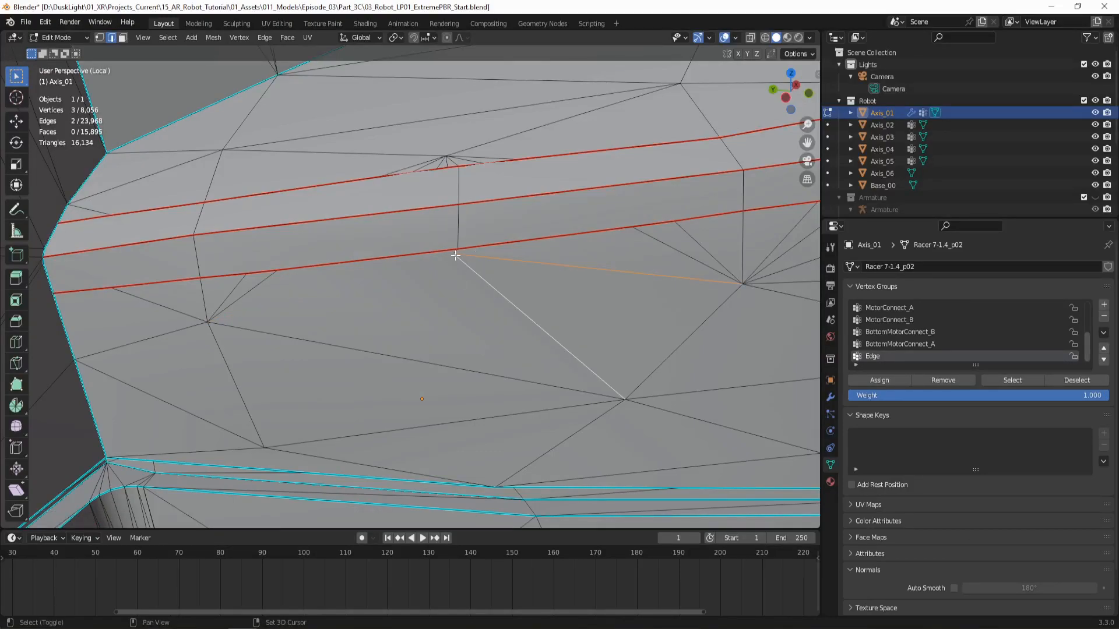
shift+click(469, 256)
key(x)
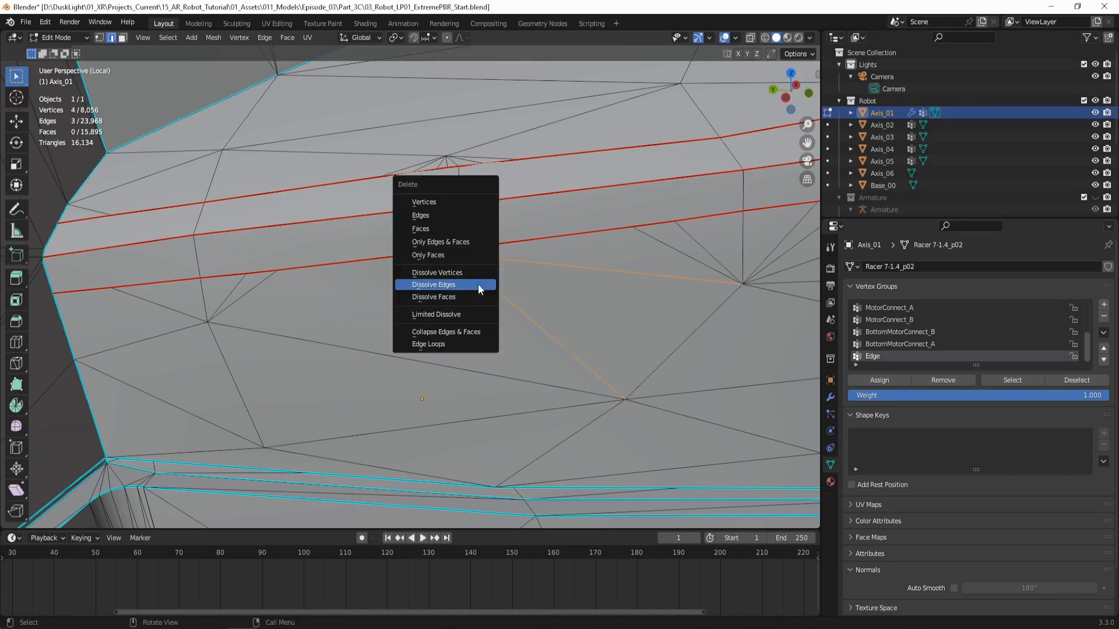
click(478, 285)
- Knife-cut an edge from the second crossing edge's lower-seam vertex down to the long diagonal edge below
key(k)
click(458, 250)
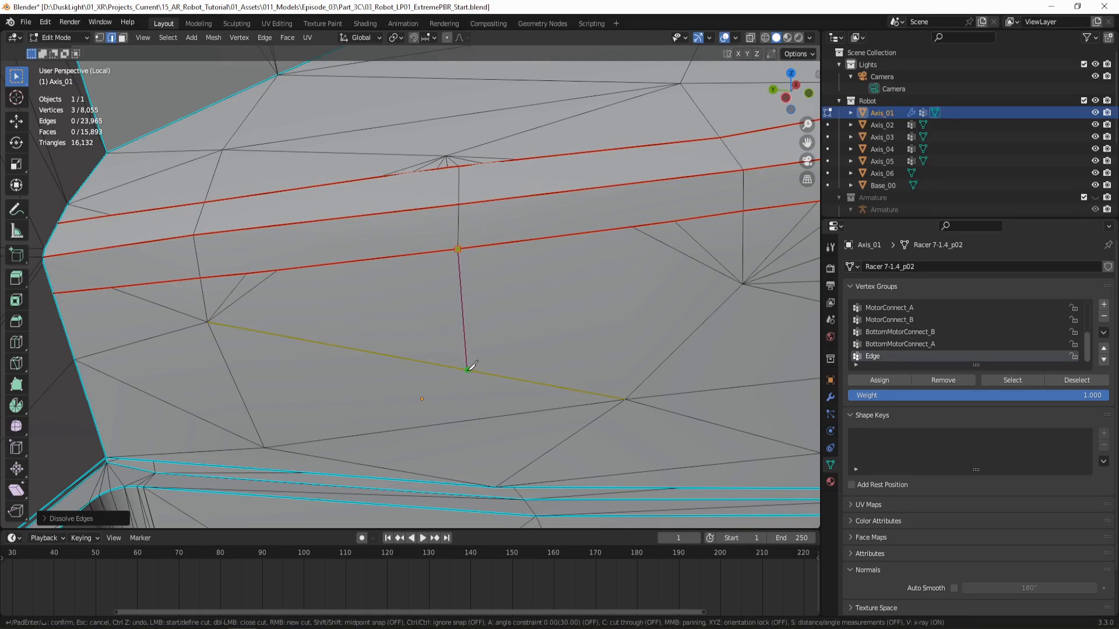
click(468, 368)
key(Return)
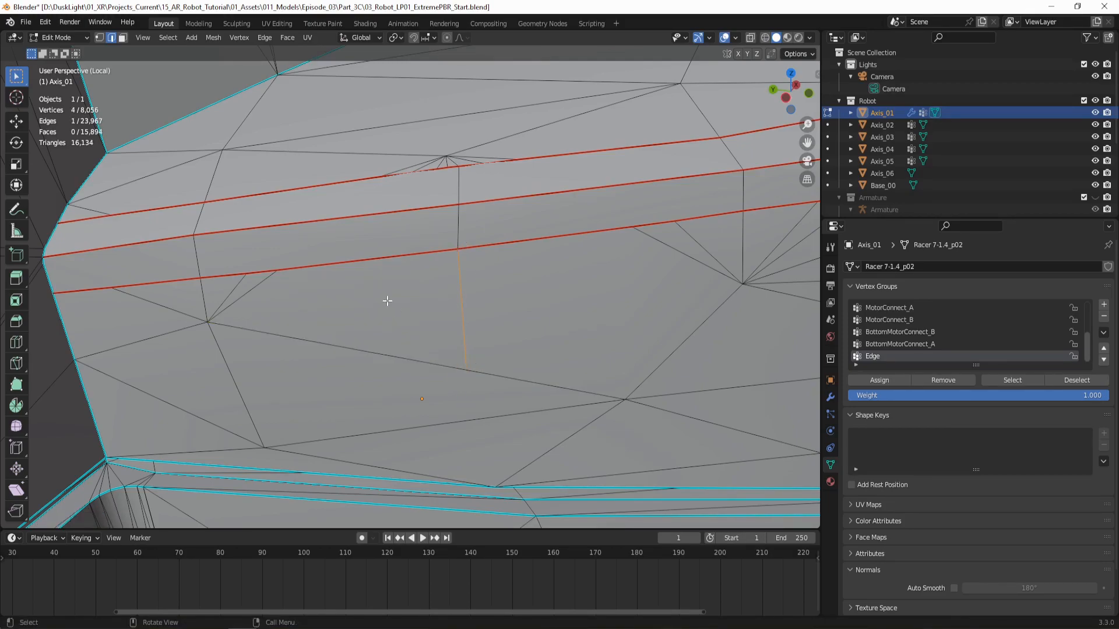
- Knife-cut a new crossing edge through all three seams between the first two crossing edges, reaching the edges above and below
key(k)
click(315, 136)
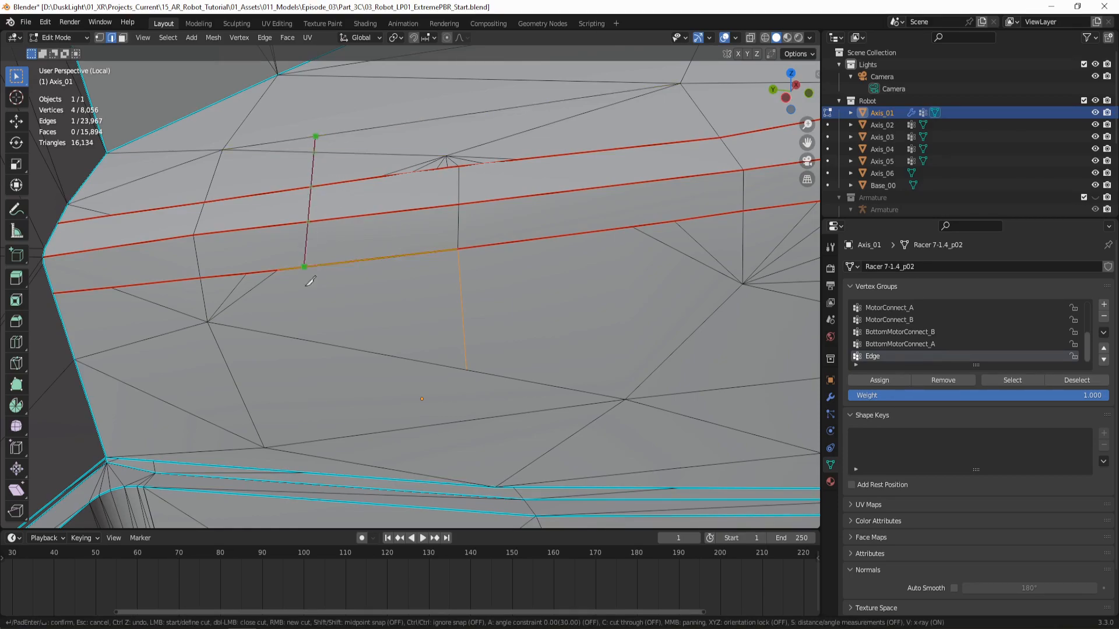
click(315, 343)
key(Return)
- Dissolve the stray diagonal edges below the lower seam on both sides of the first crossing edge
middle_drag(342, 324, 352, 328)
click(429, 392)
shift+click(407, 394)
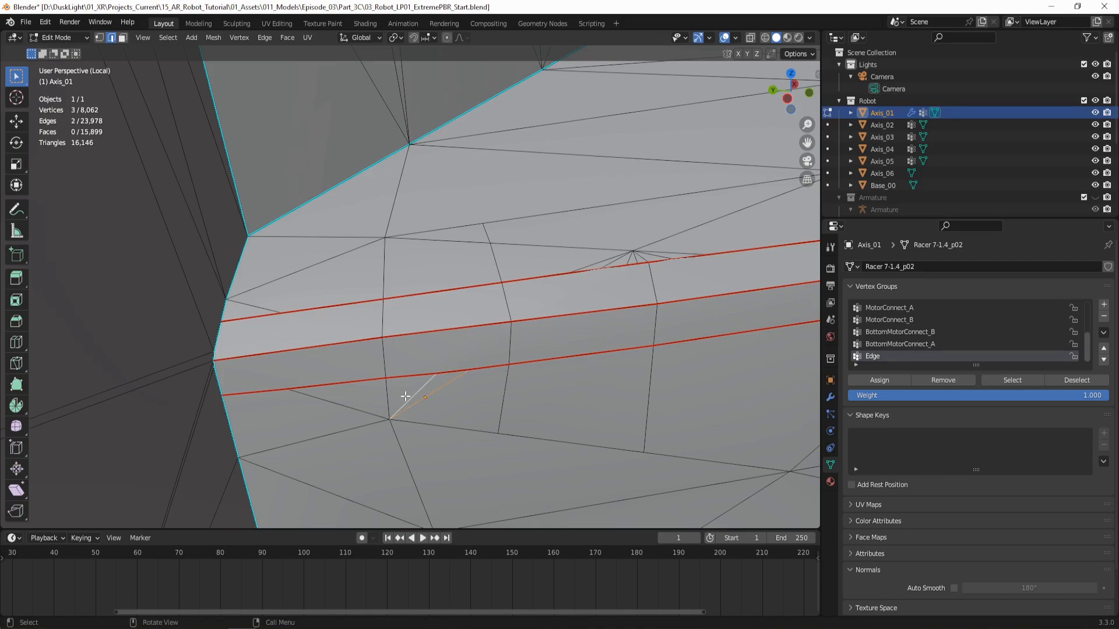
key(x)
click(405, 396)
click(352, 406)
key(x)
click(381, 361)
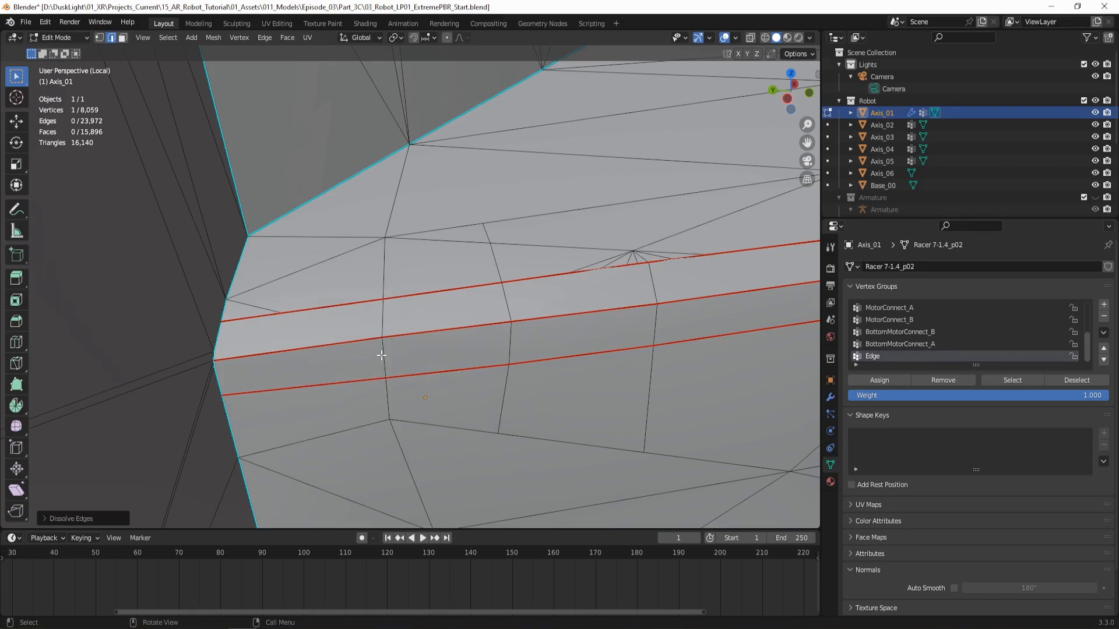
- Dissolve the small fan of stray edges just above the upper seam on both sides of the second crossing edge
scroll(381, 350, down, 5)
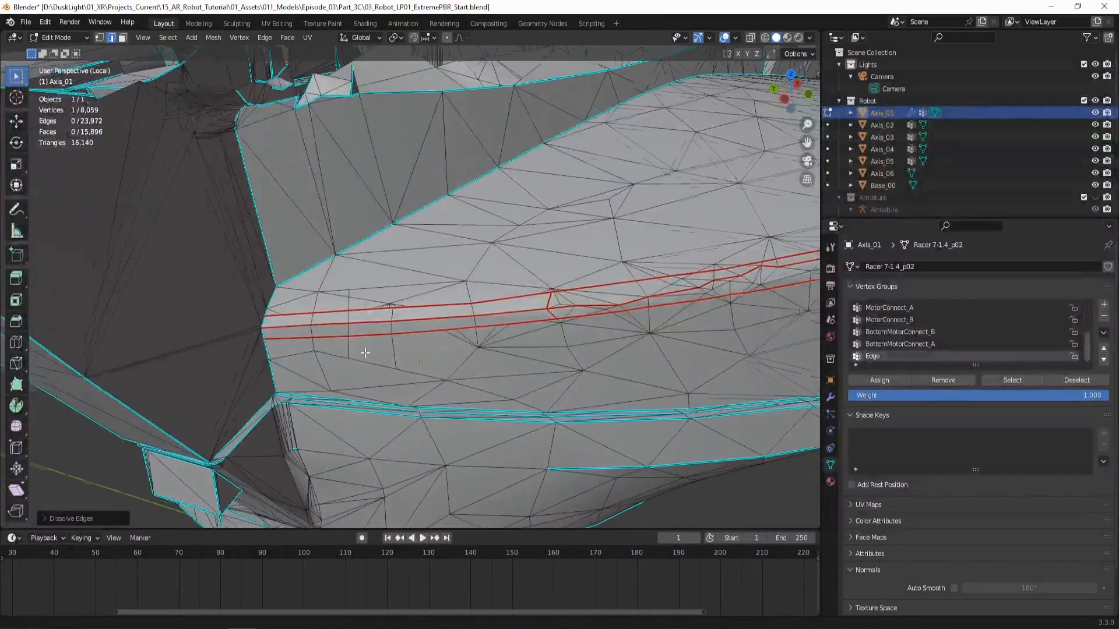
scroll(384, 340, up, 3)
scroll(400, 300, up, 3)
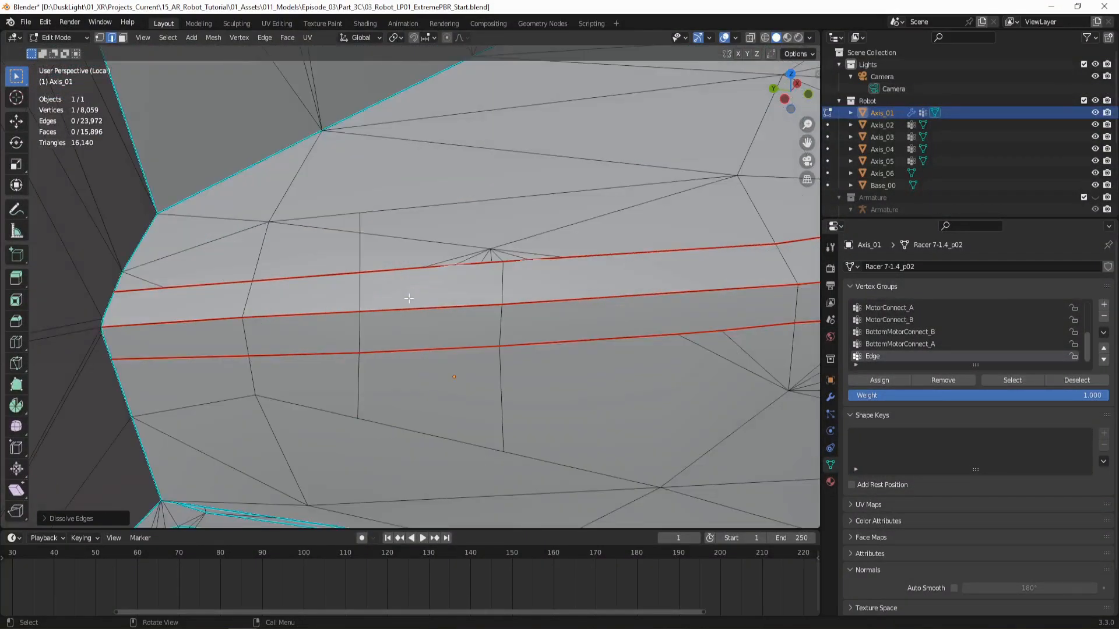
scroll(409, 298, up, 3)
scroll(410, 299, down, 1)
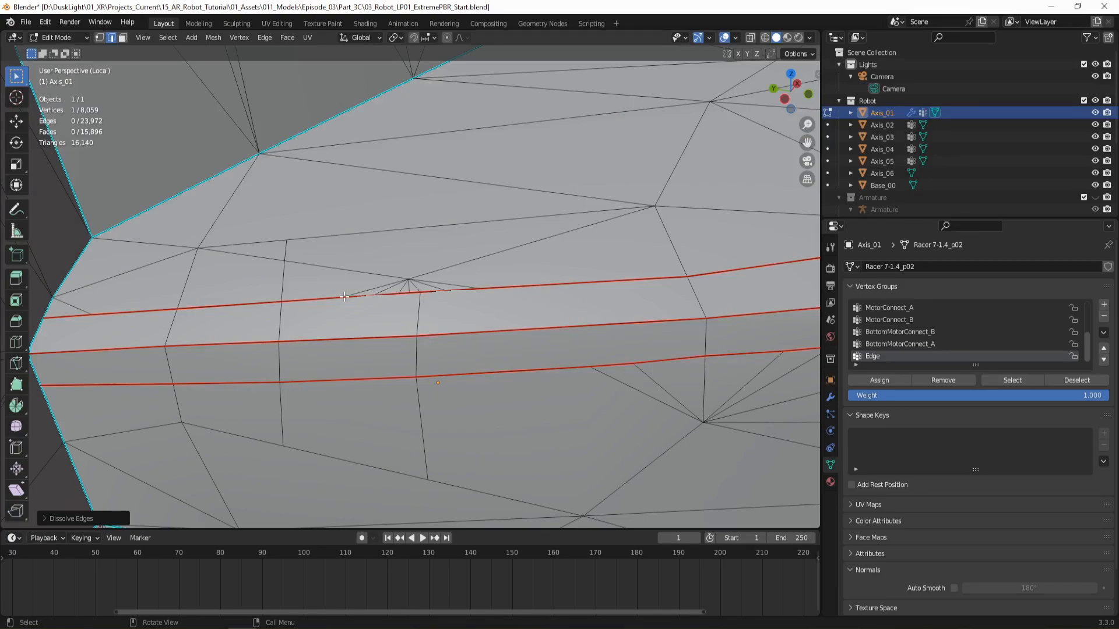
click(361, 292)
shift+click(384, 290)
shift+click(405, 289)
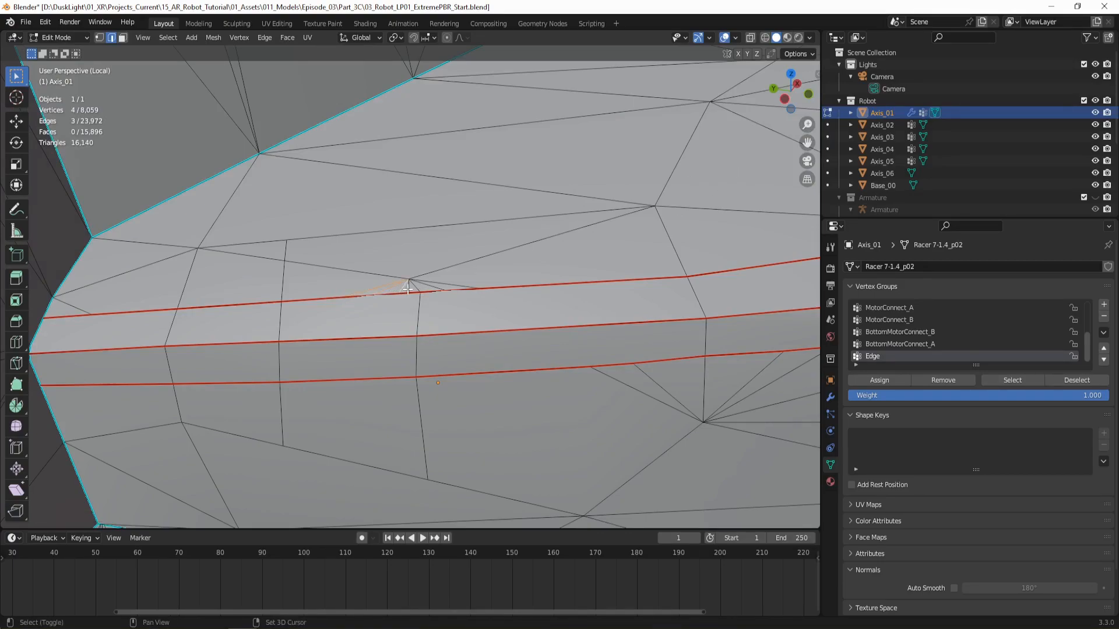
shift+click(434, 285)
key(x)
click(449, 284)
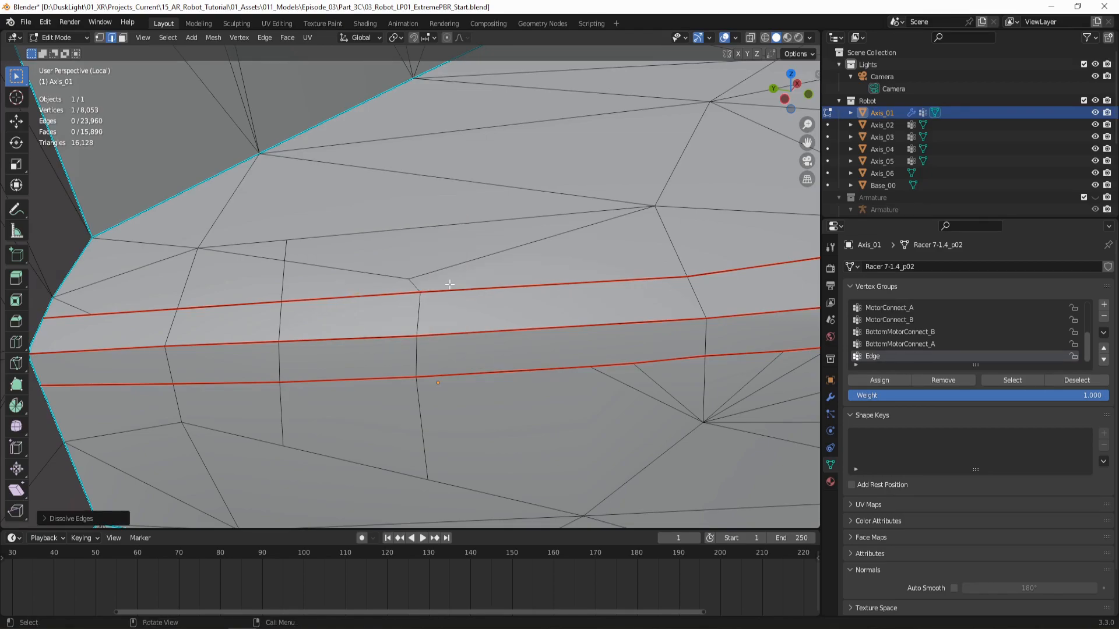
- Knife-cut upward extensions from the tops of the second and the in-between crossing edges to the long edges below the cyan boundary
key(k)
click(408, 279)
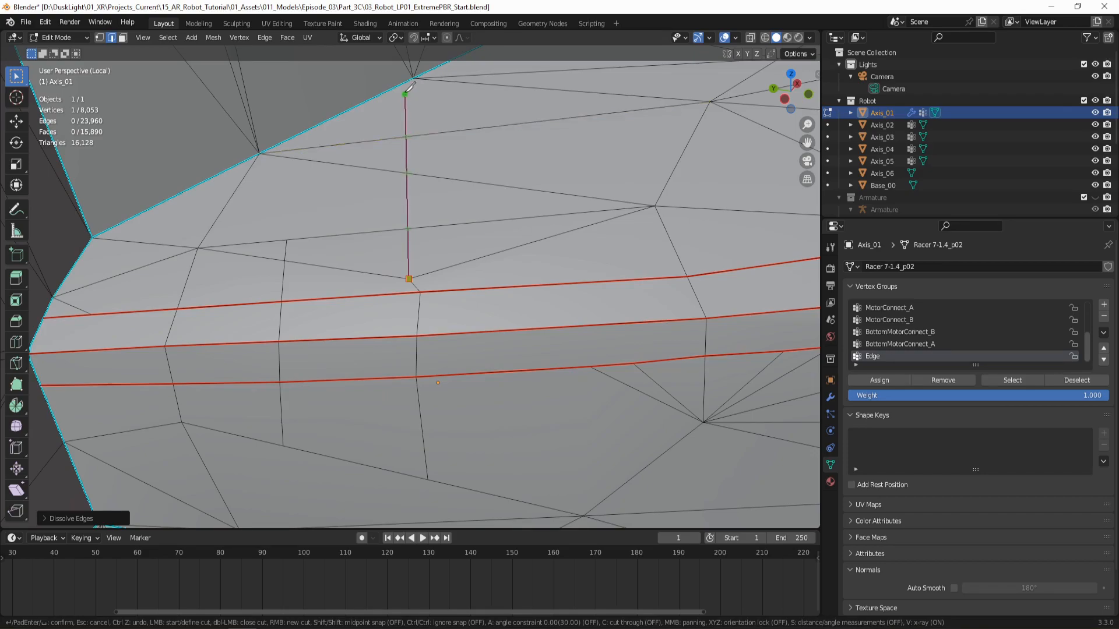
click(407, 137)
key(Return)
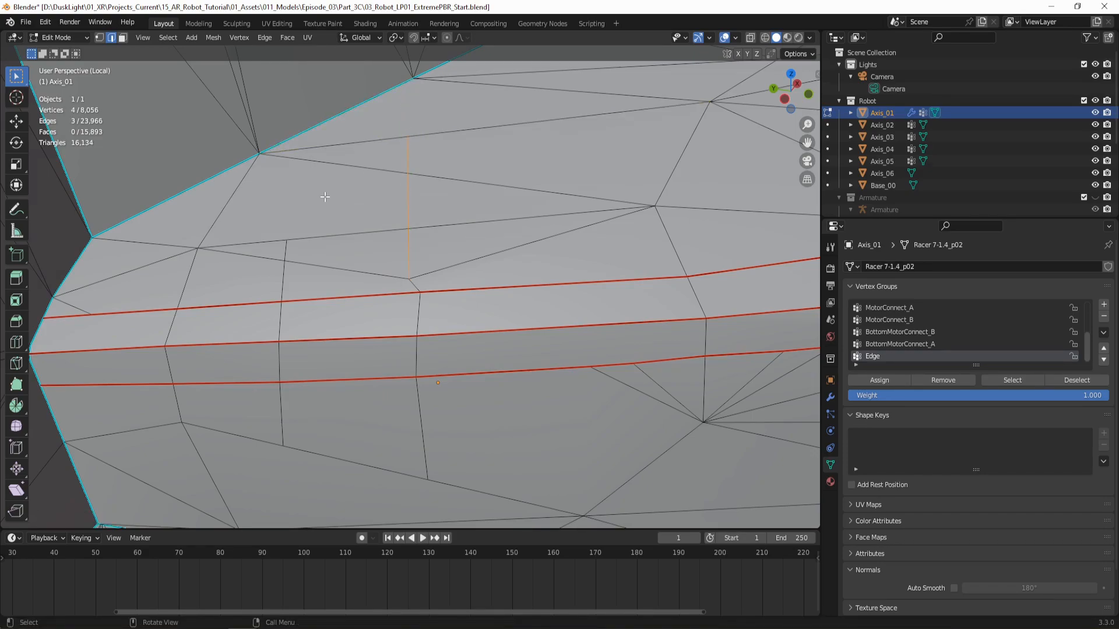
key(k)
click(286, 240)
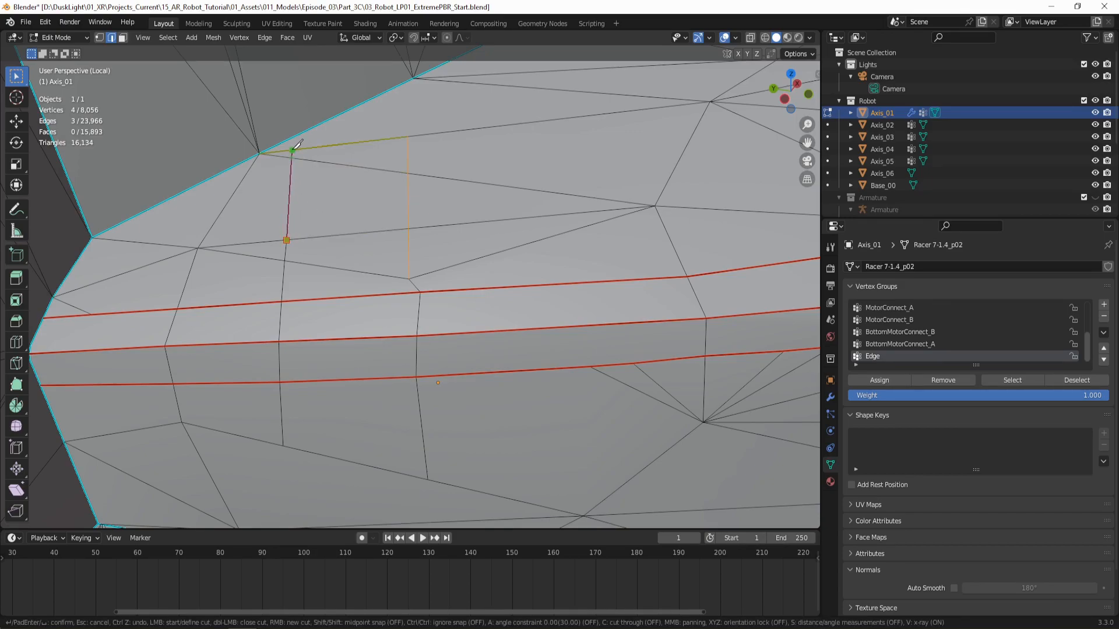
click(294, 150)
key(Return)
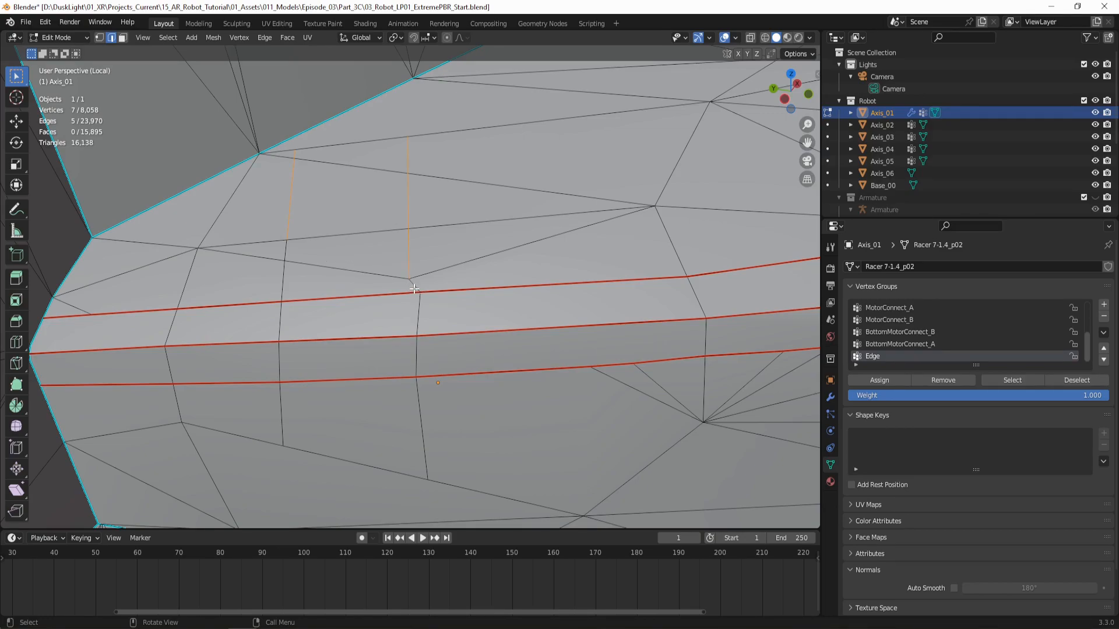
- In vertex selection, slide the second crossing edge's upper-seam vertex along the seam to line up with the vertex above it
click(99, 37)
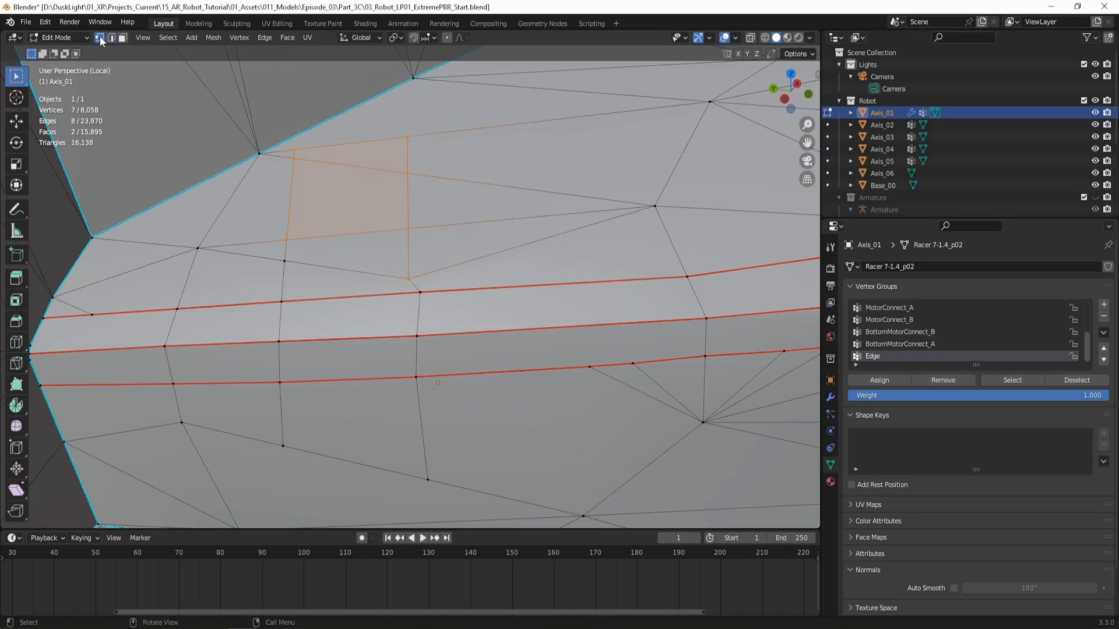
click(418, 292)
key(shift+v)
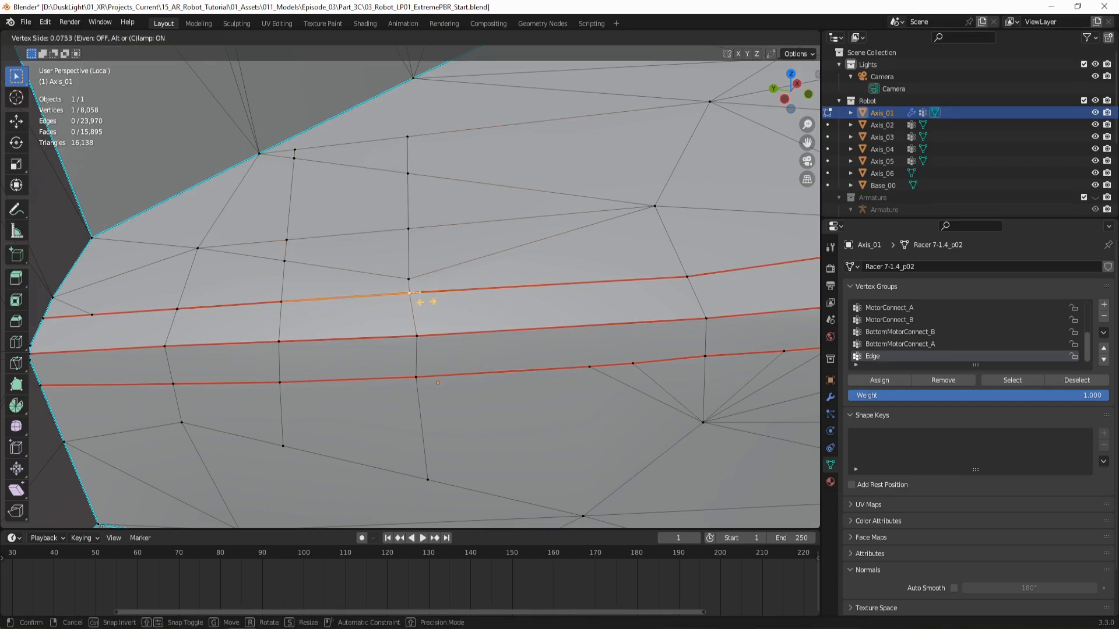
click(429, 302)
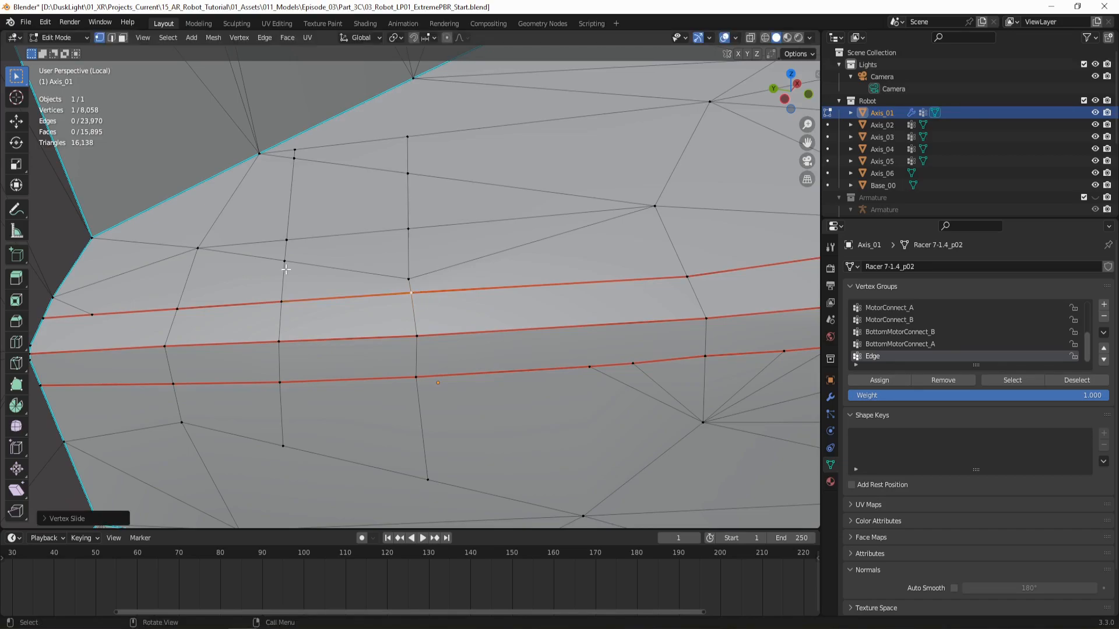
- Leave Edit Mode and inspect the shading along the reworked part of the rim
scroll(286, 268, down, 3)
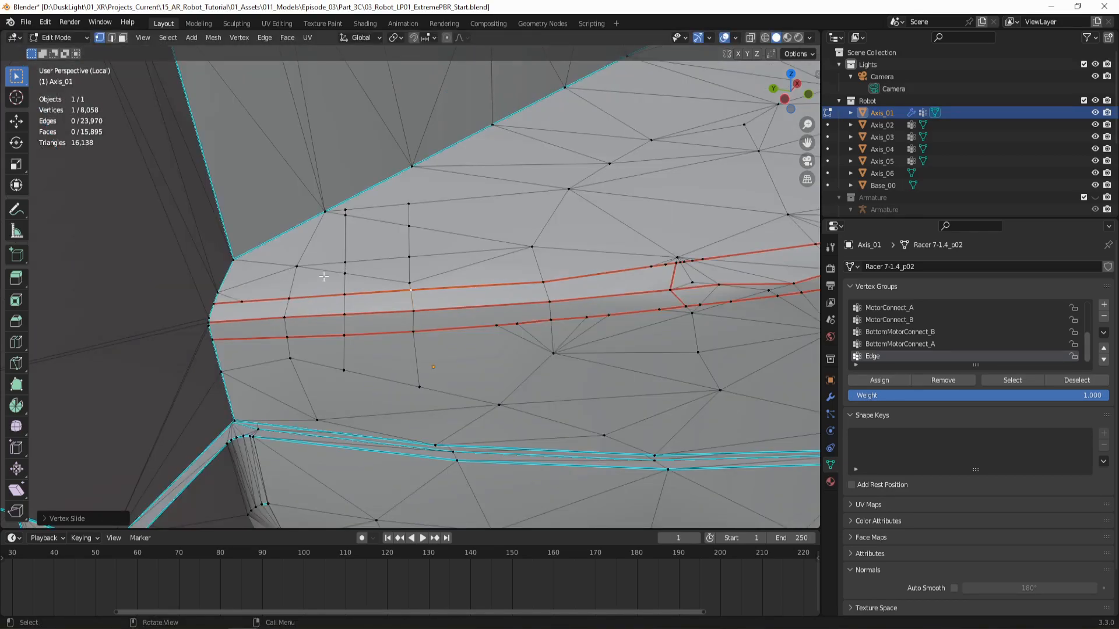
key(Tab)
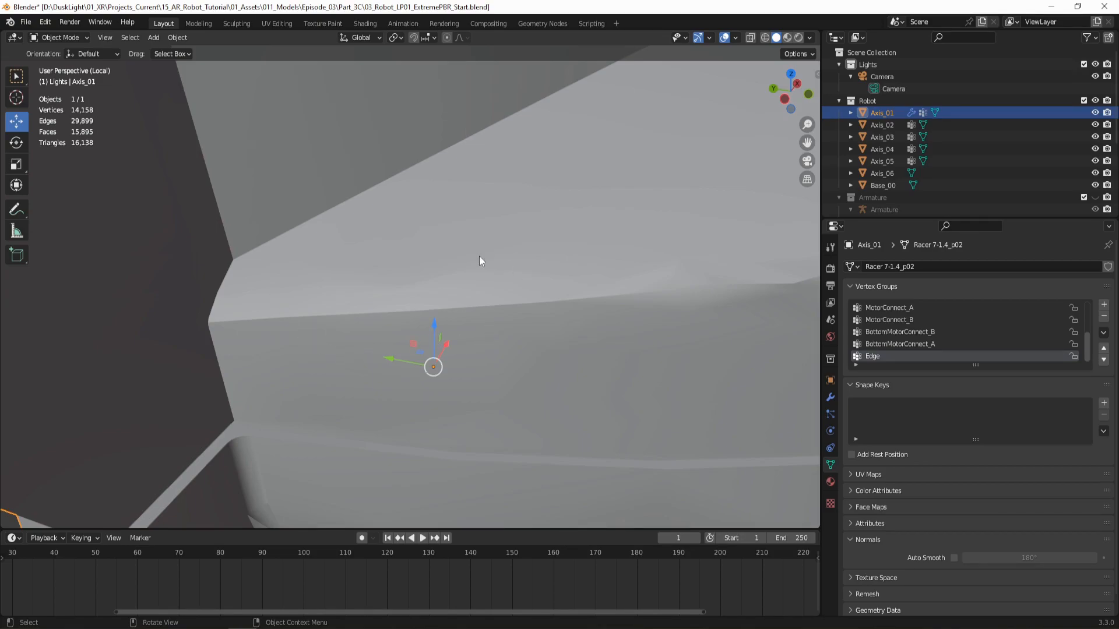
mouse_move(474, 334)
middle_down()
mouse_move(429, 342)
mouse_move(463, 345)
middle_up()
scroll(464, 398, down, 3)
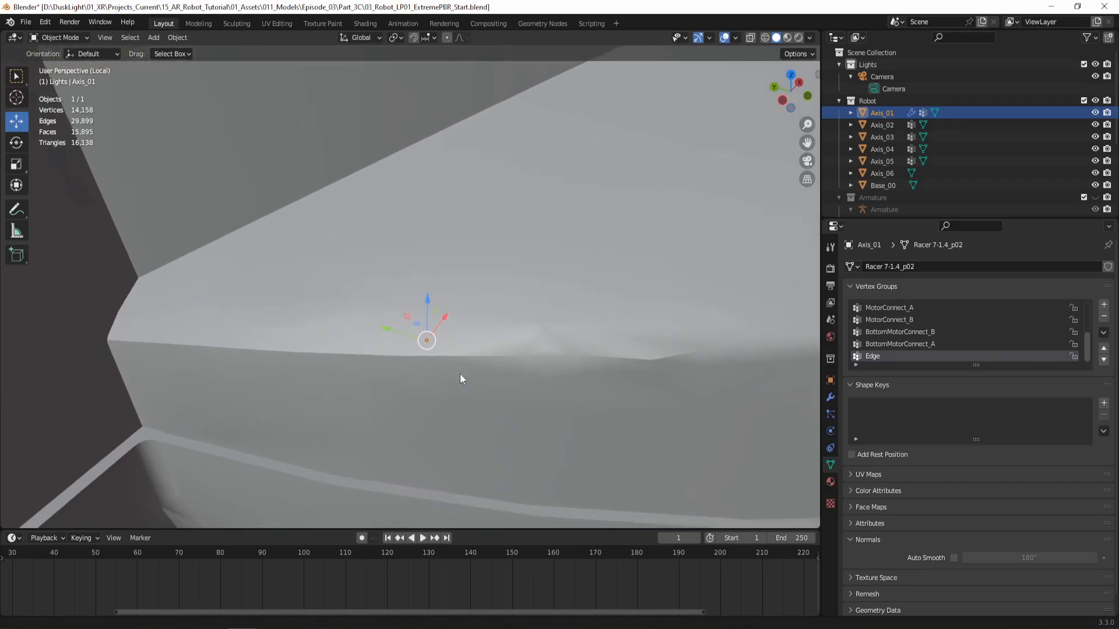
- Set the viewport lighting to MatCap with the glossy red sphere and examine the reflections along the rim
click(809, 37)
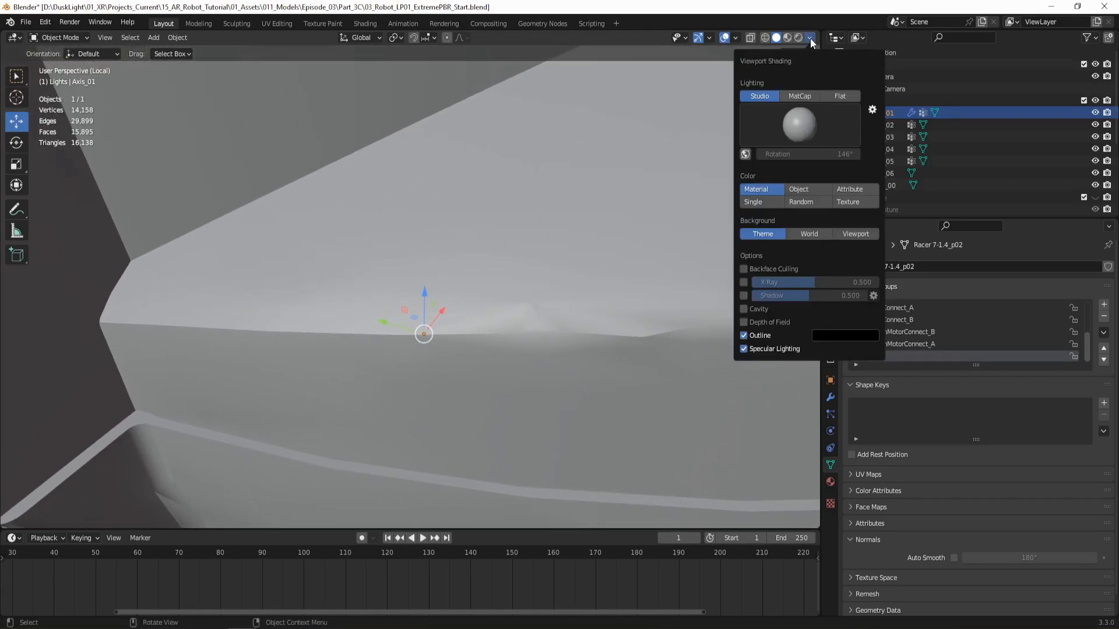
click(800, 96)
click(799, 121)
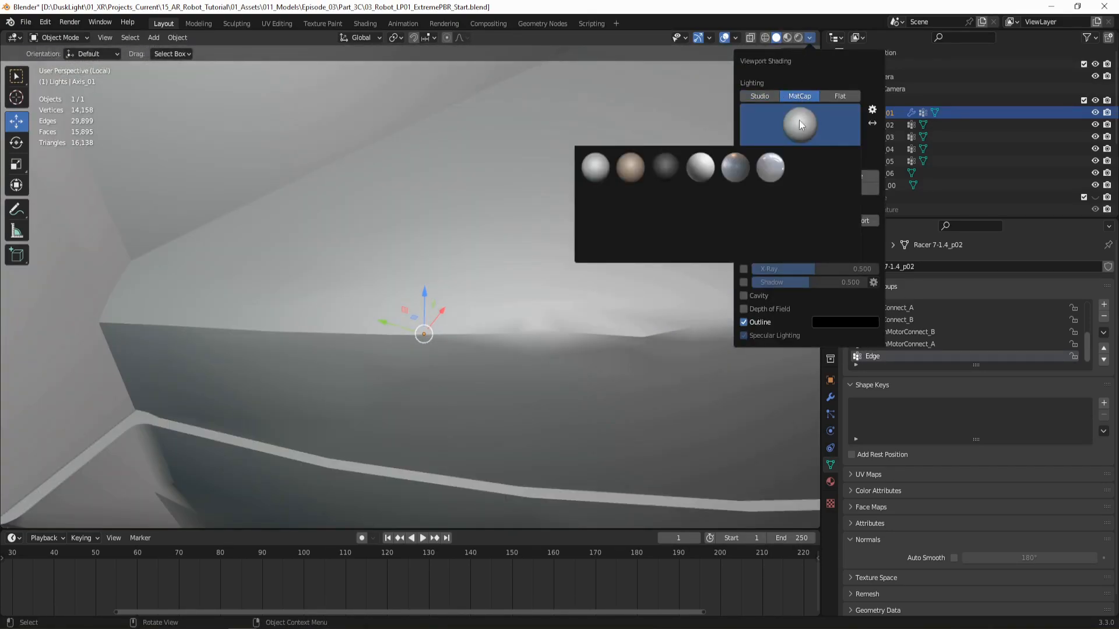
click(803, 202)
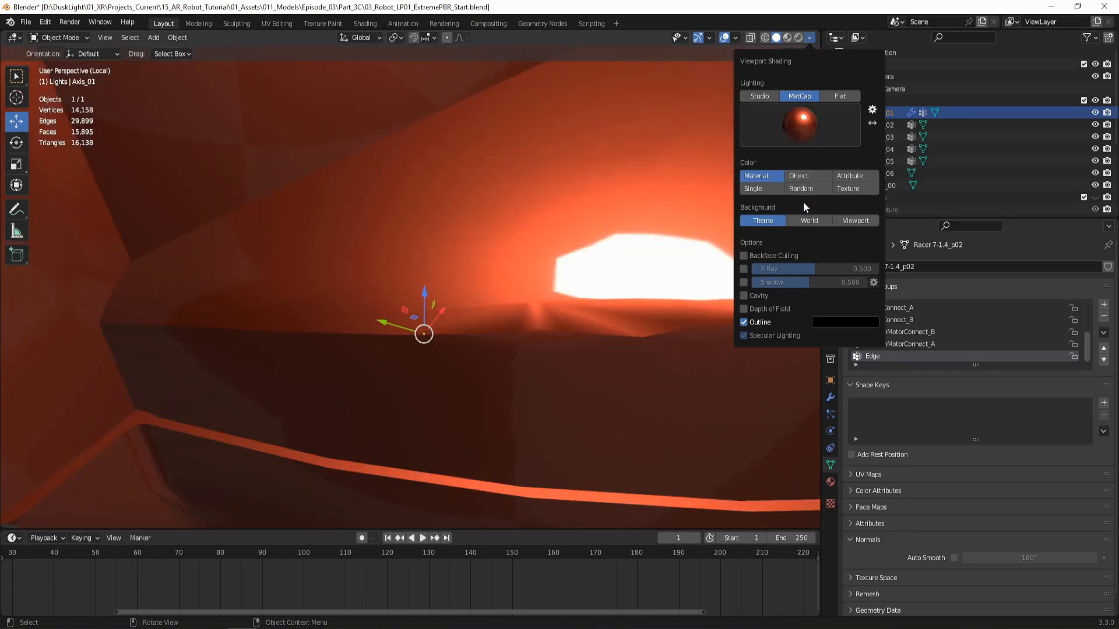
middle_drag(553, 292, 430, 334)
middle_drag(574, 211, 575, 206)
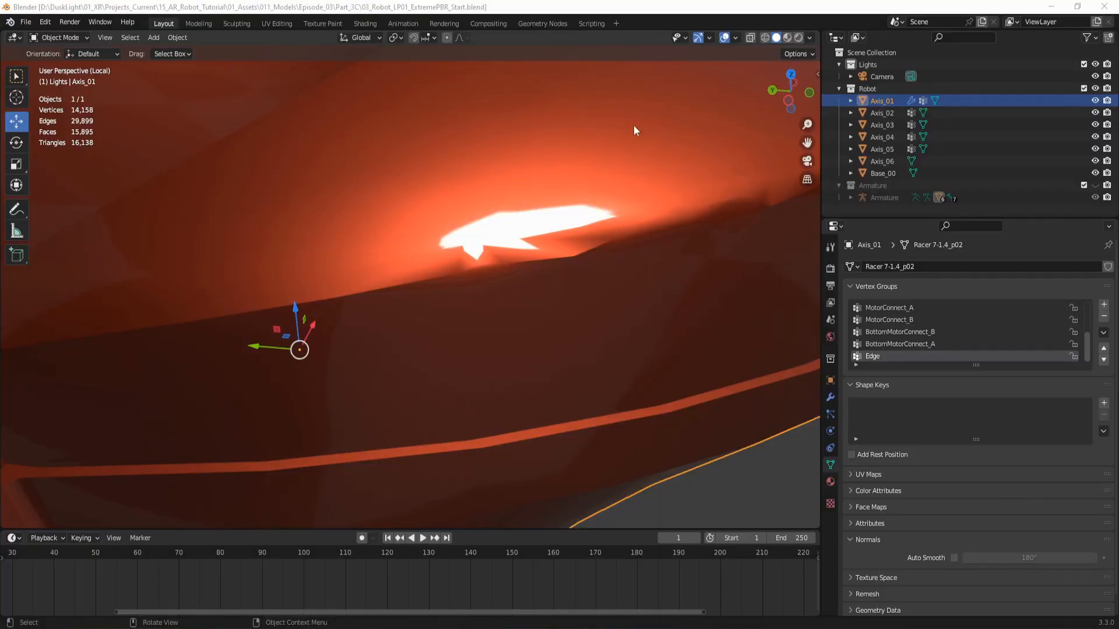
- Change the MatCap to the light grey sphere and return to Edit Mode on Axis_01
click(809, 37)
click(797, 122)
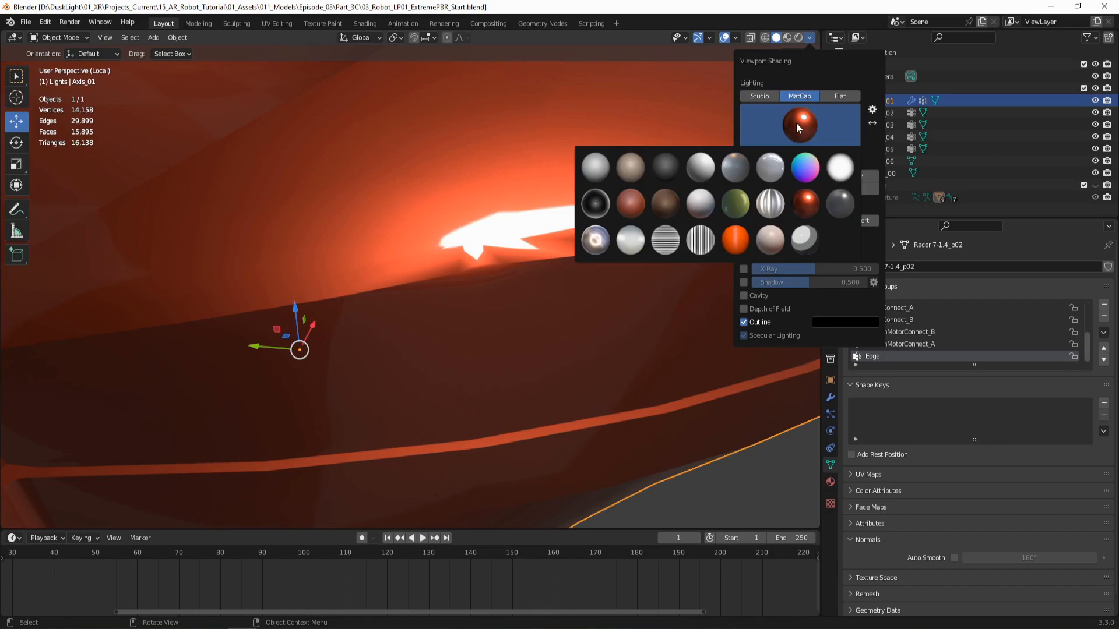
click(596, 163)
key(Tab)
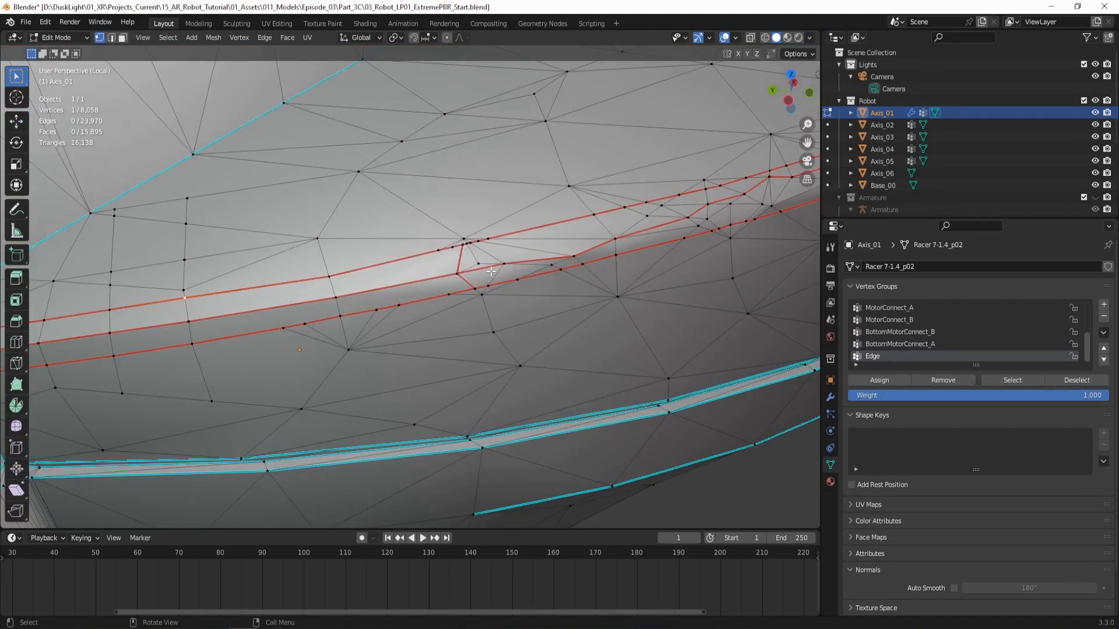
scroll(494, 267, up, 3)
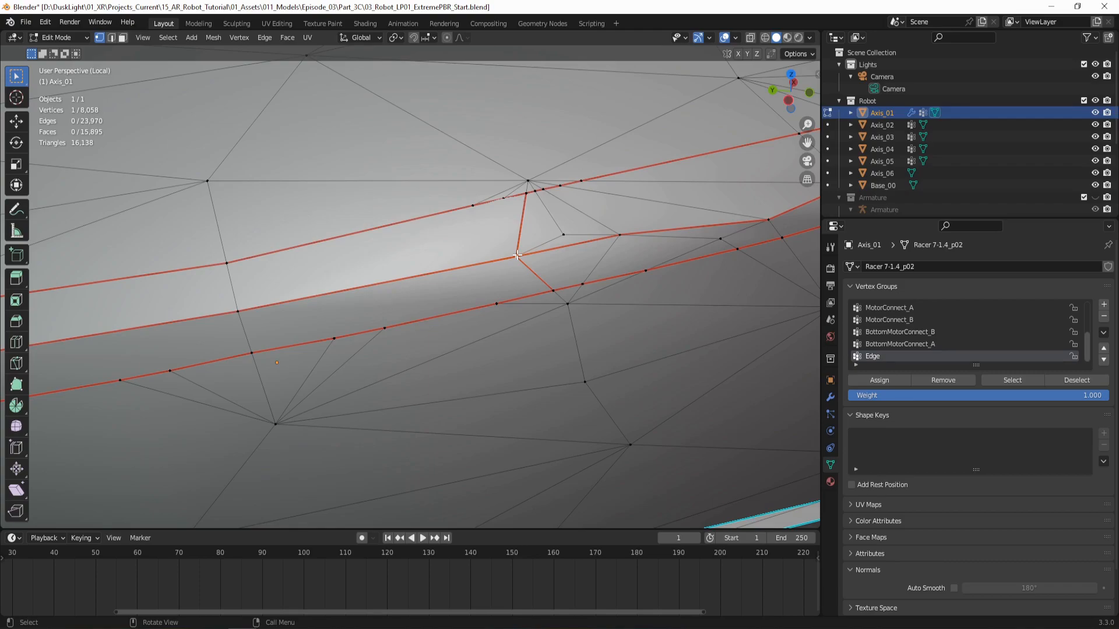
key(shift+v)
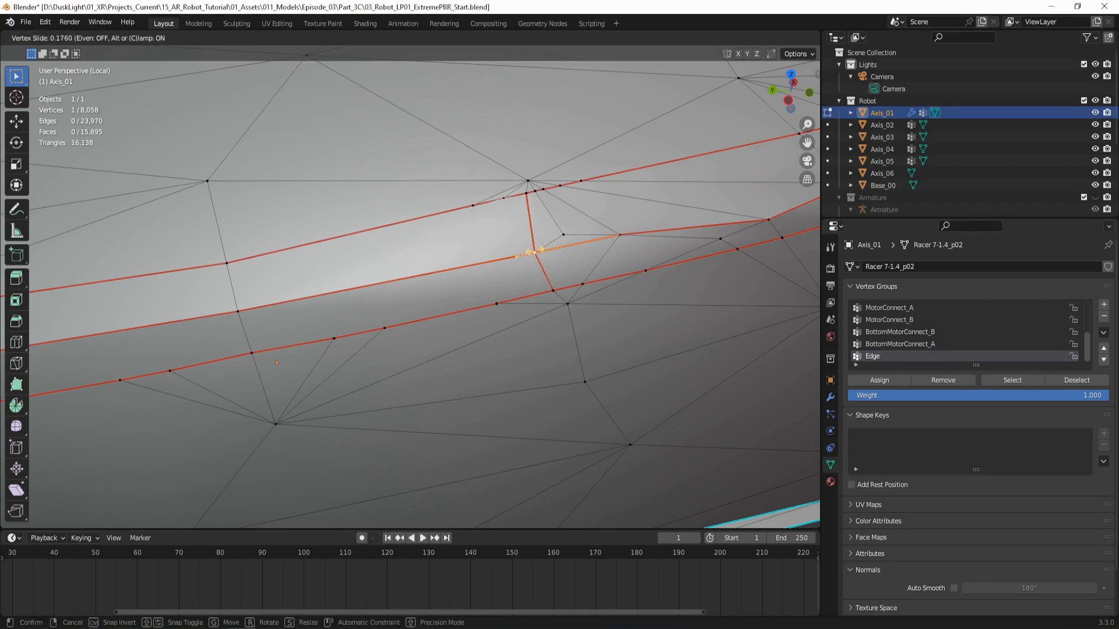
click(547, 249)
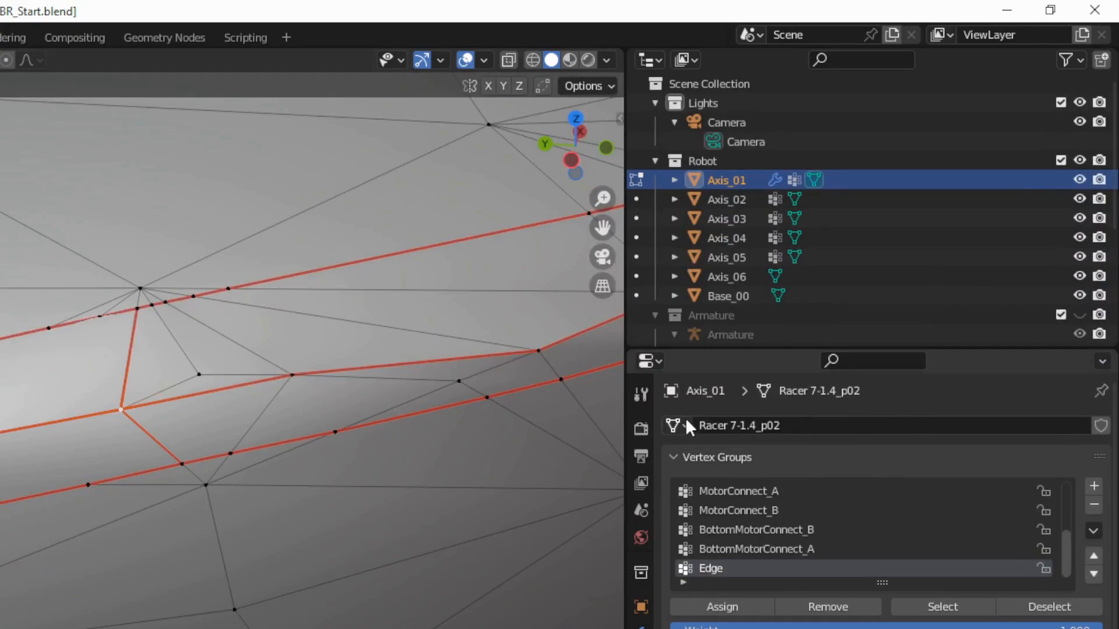
- Enable Auto Merge in the Select Box tool's options
click(641, 393)
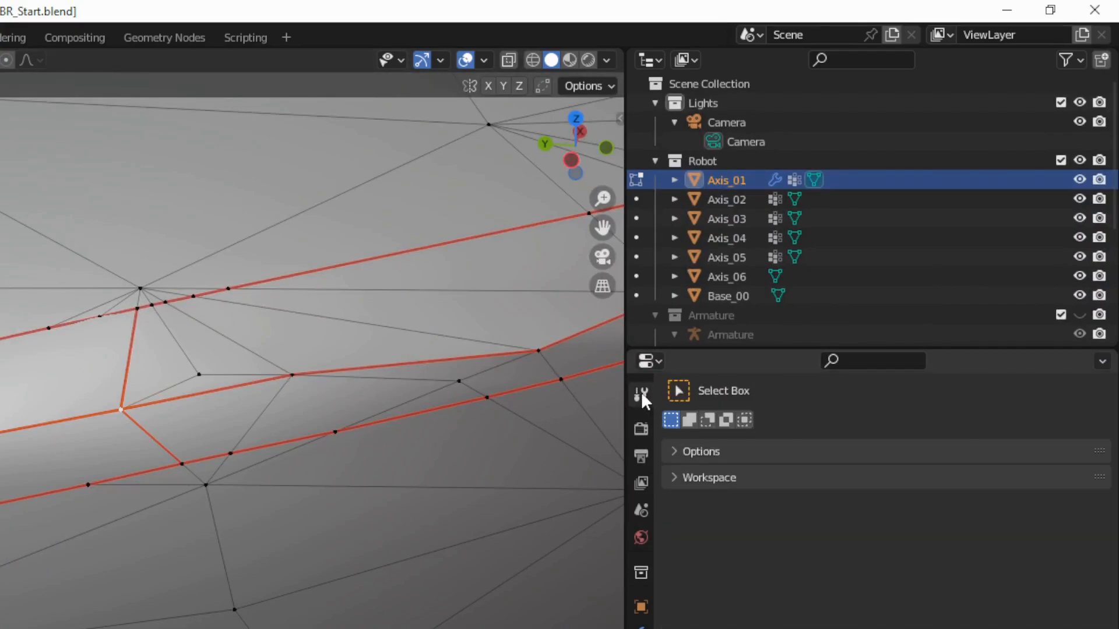
click(672, 449)
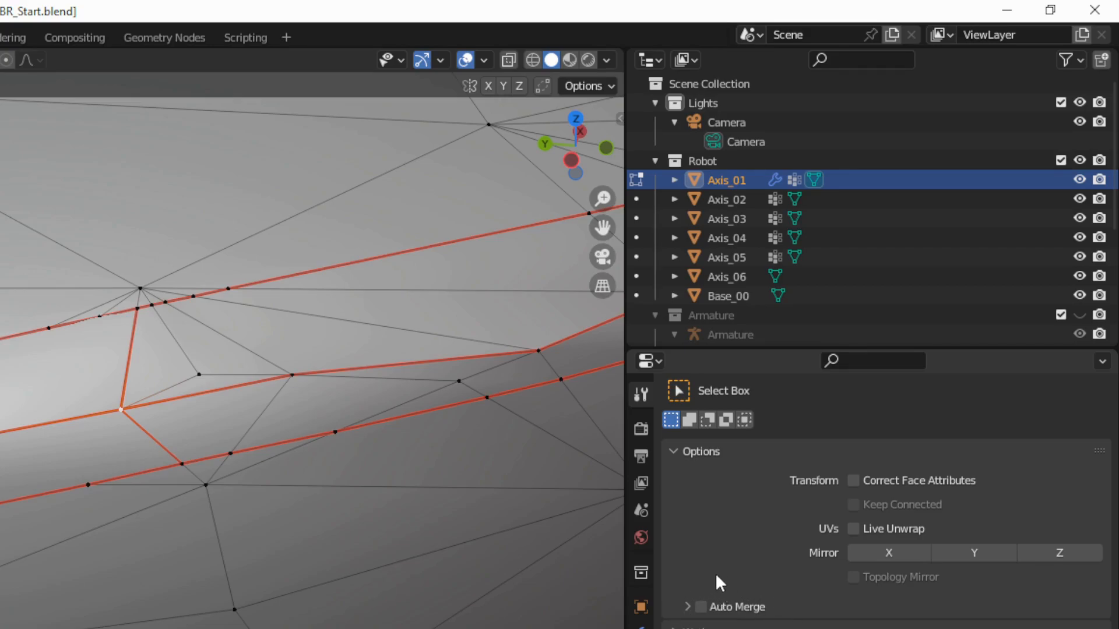
click(702, 607)
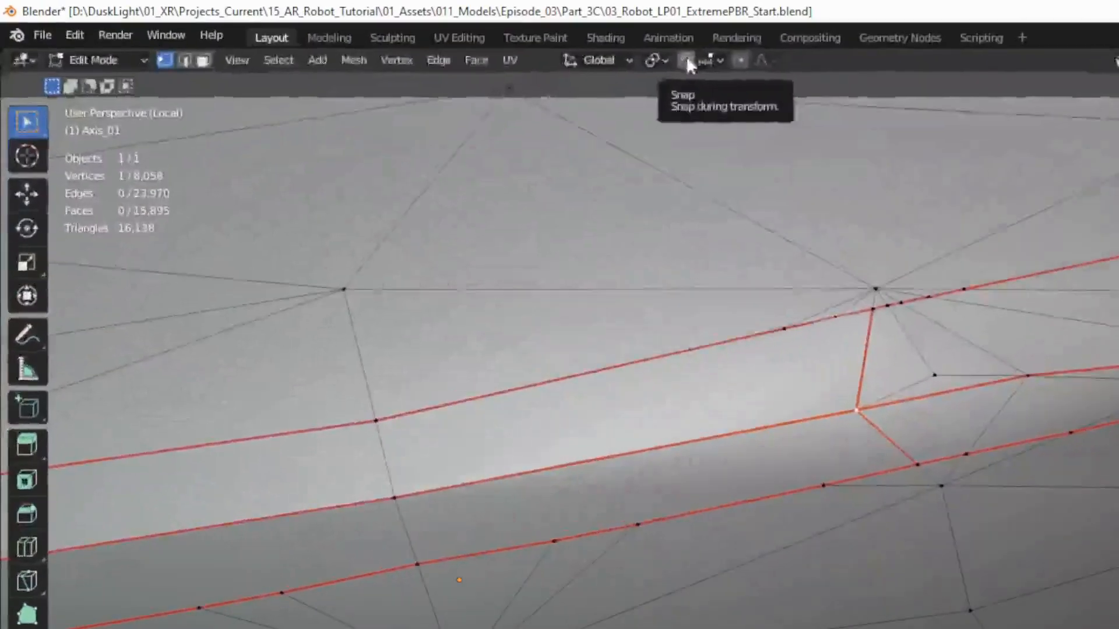
- Turn on snapping during transform with Vertex as the snap target
click(414, 37)
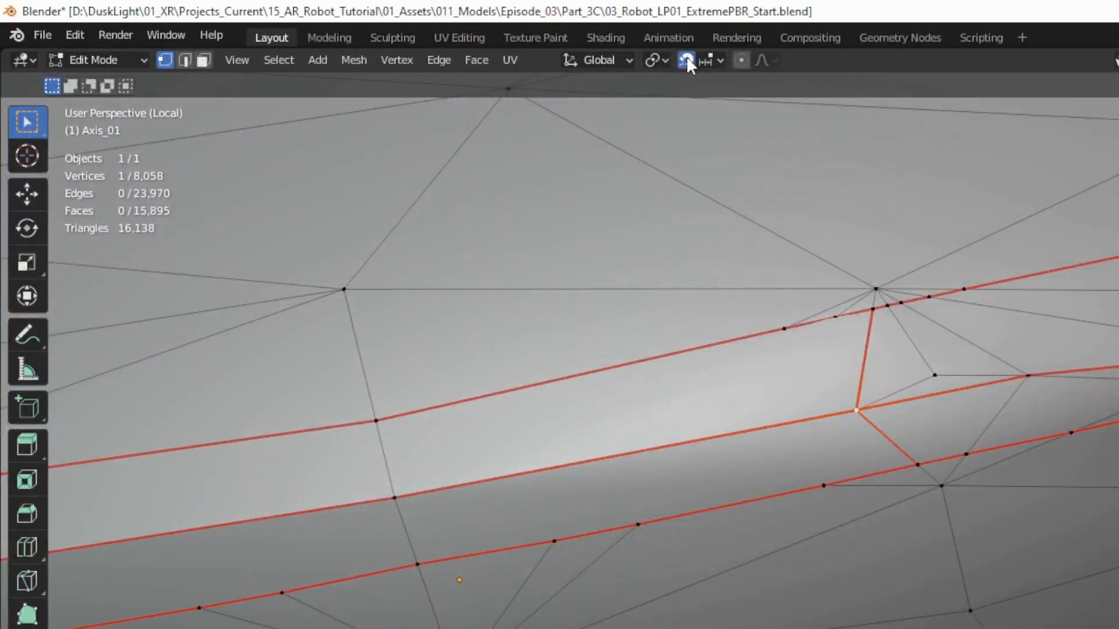
click(721, 59)
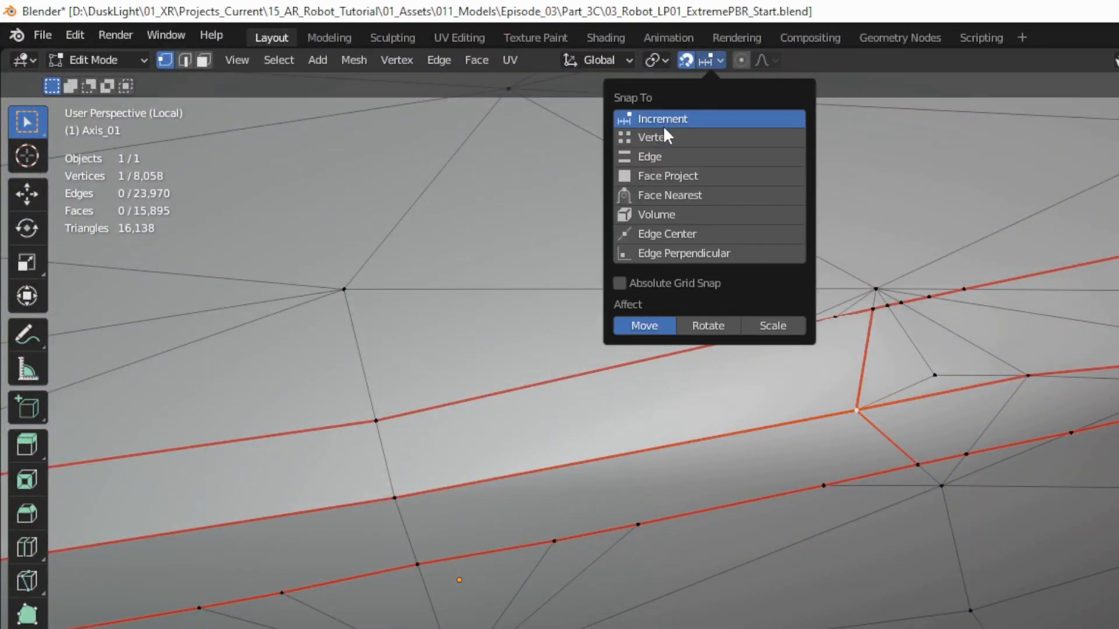
click(658, 140)
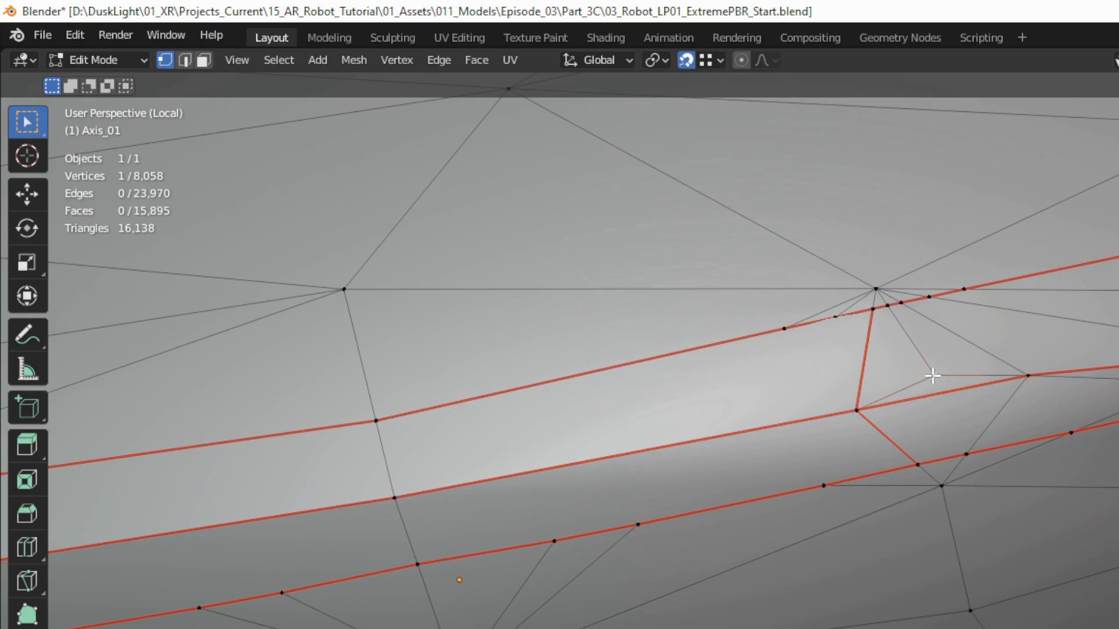
- Snap-merge the loose vertex between the seams into the middle-seam junction, and the adjacent upper-seam vertex into the short red connecting edge's top vertex
key(g)
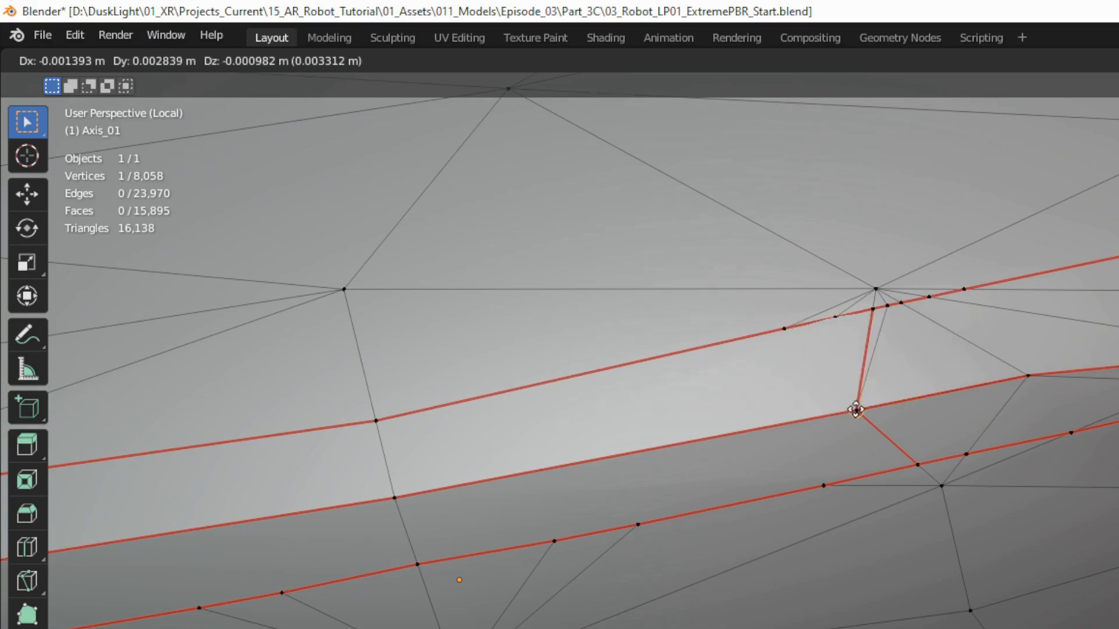
click(856, 410)
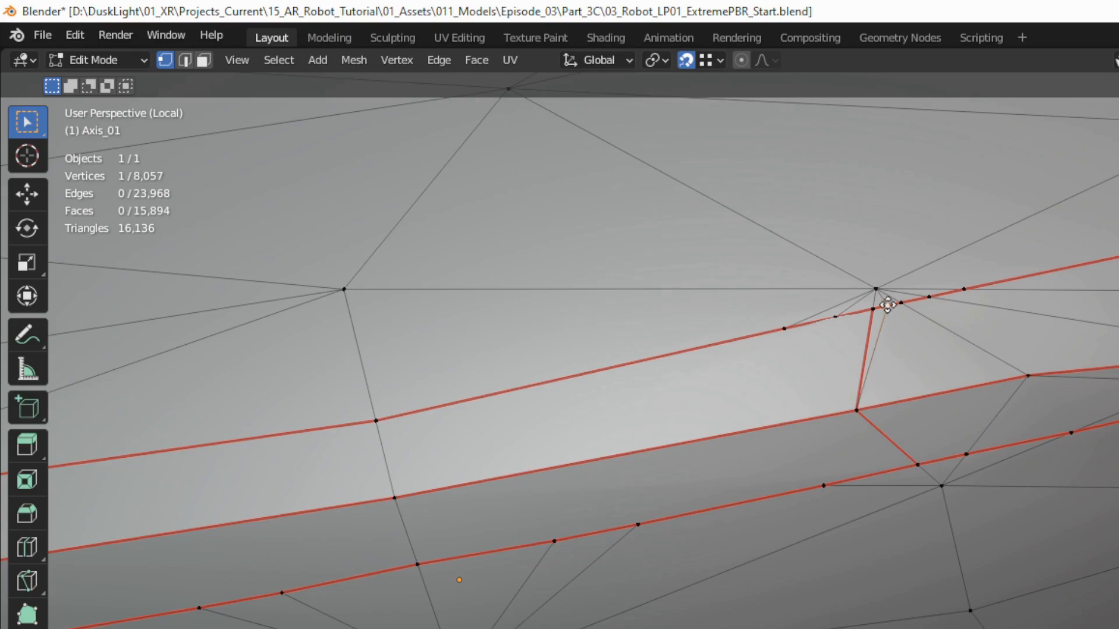
key(g)
click(871, 311)
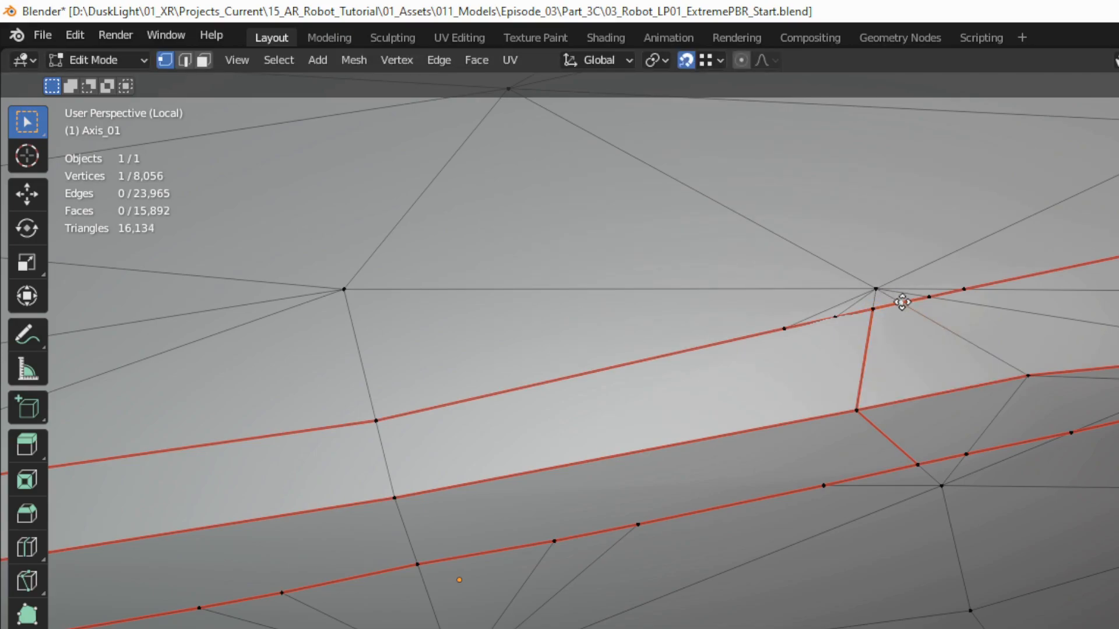
- Snap-merge the two stray vertices just right of the short red connecting edge into the next upper-seam vertex
key(g)
click(932, 298)
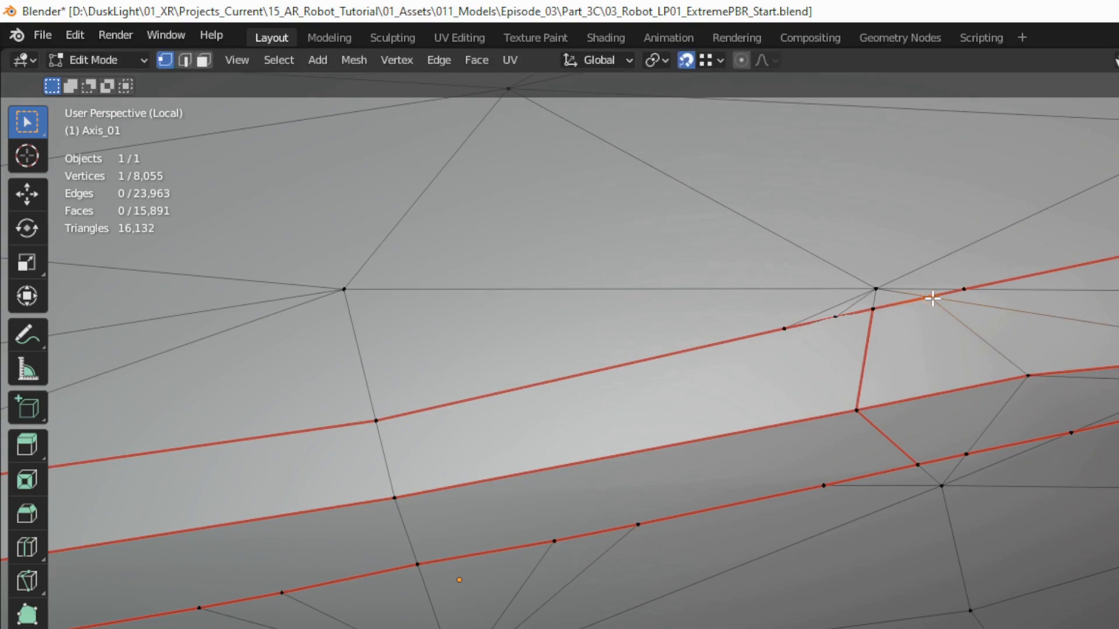
key(g)
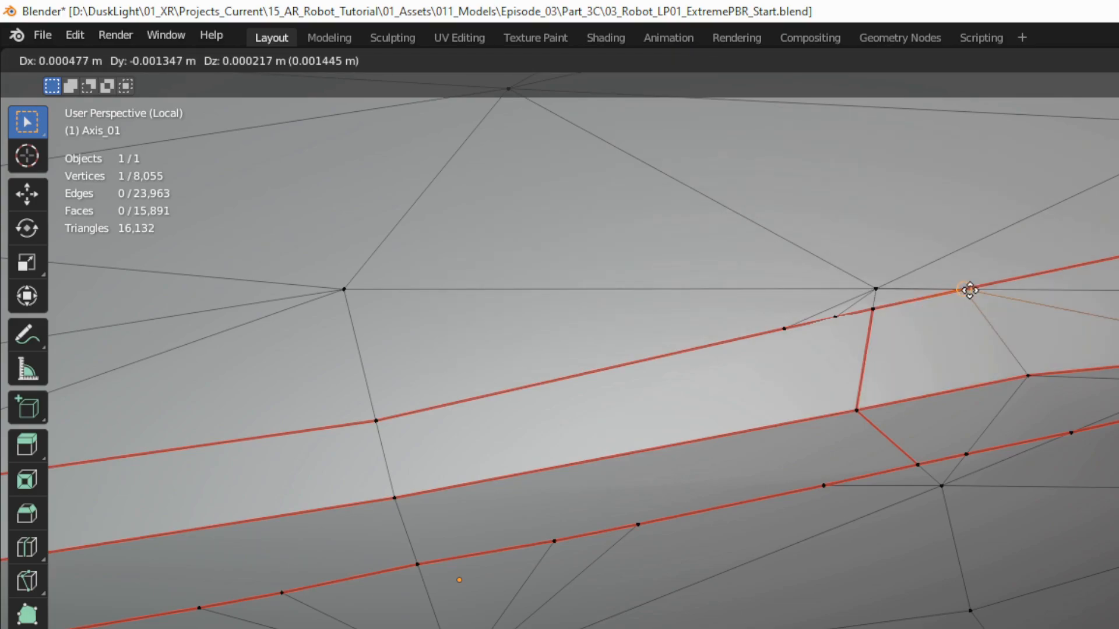
click(970, 289)
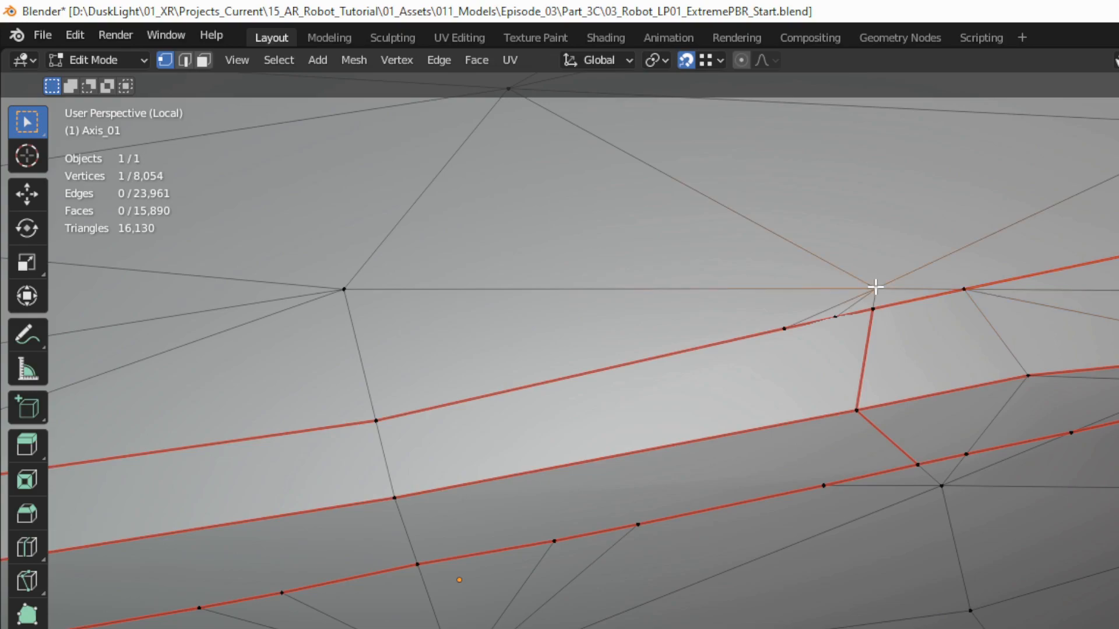
- Snap-merge the vertex above the upper seam and the two upper-seam vertices to the left into the short red connecting edge's top vertex
key(g)
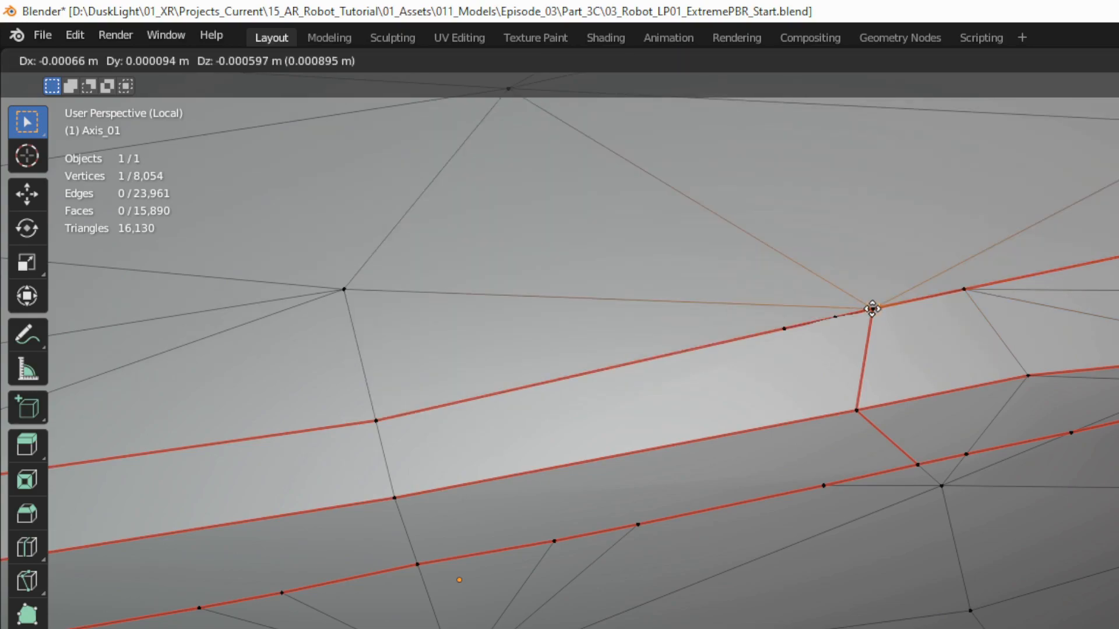
click(872, 309)
key(g)
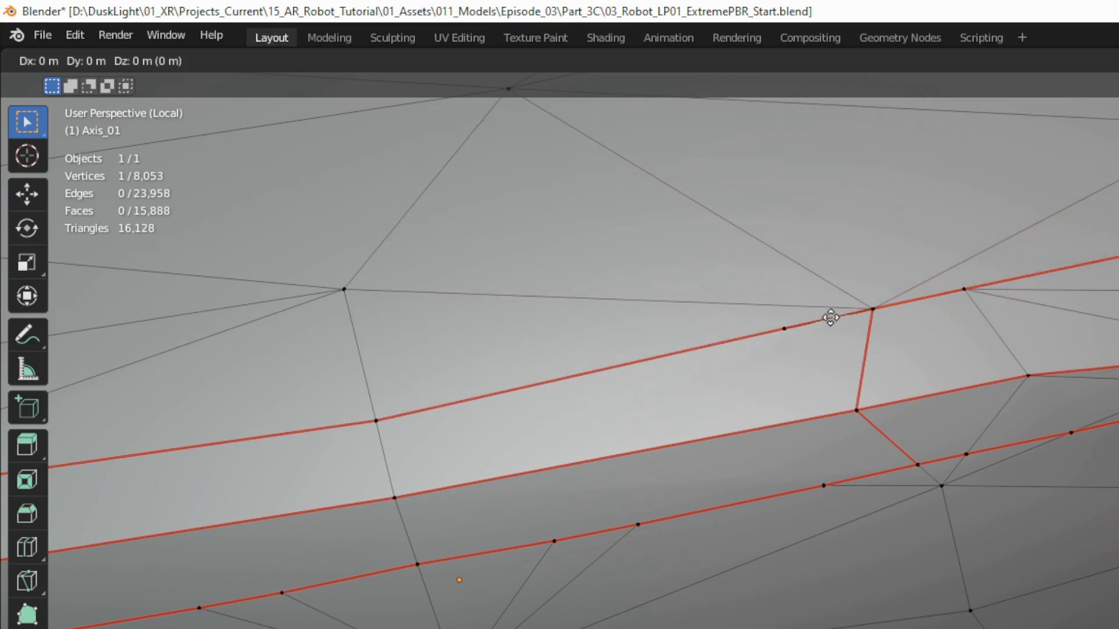
click(872, 309)
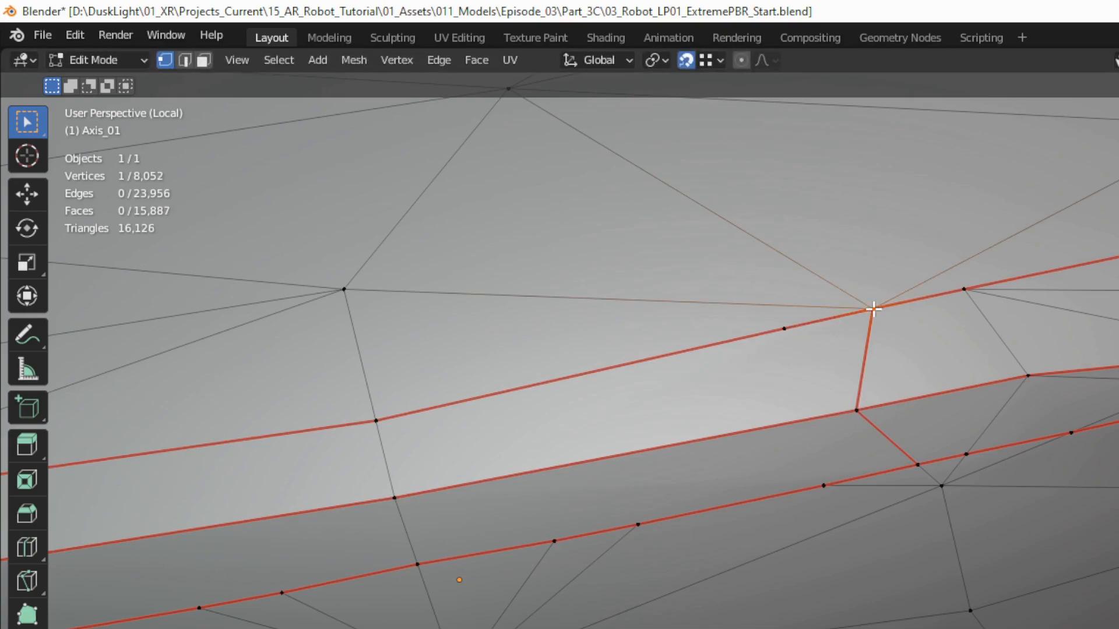
key(g)
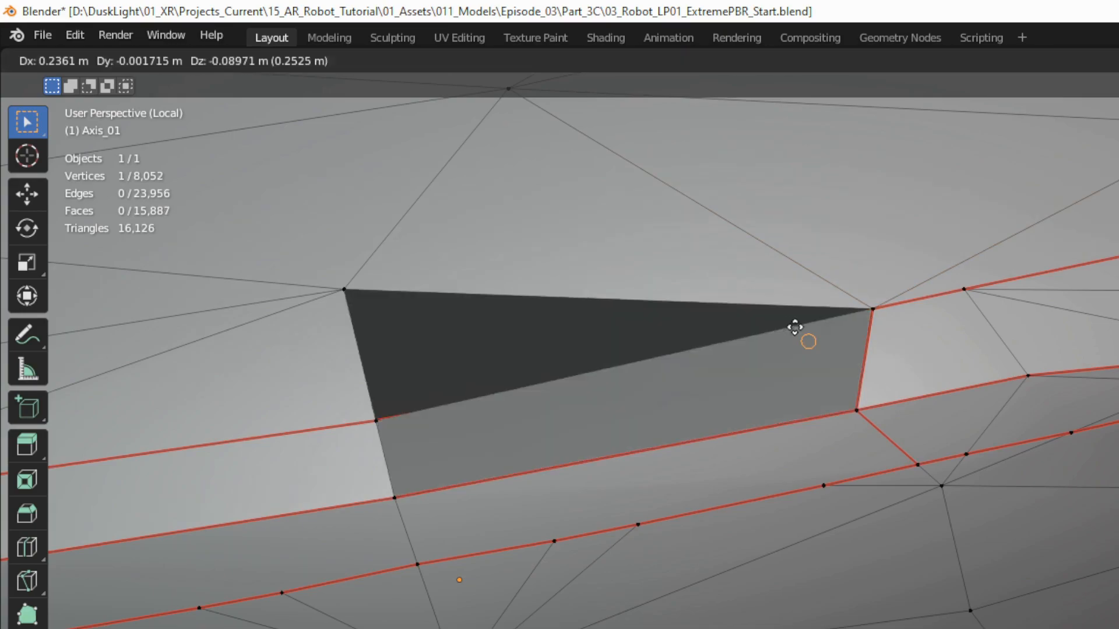
click(872, 310)
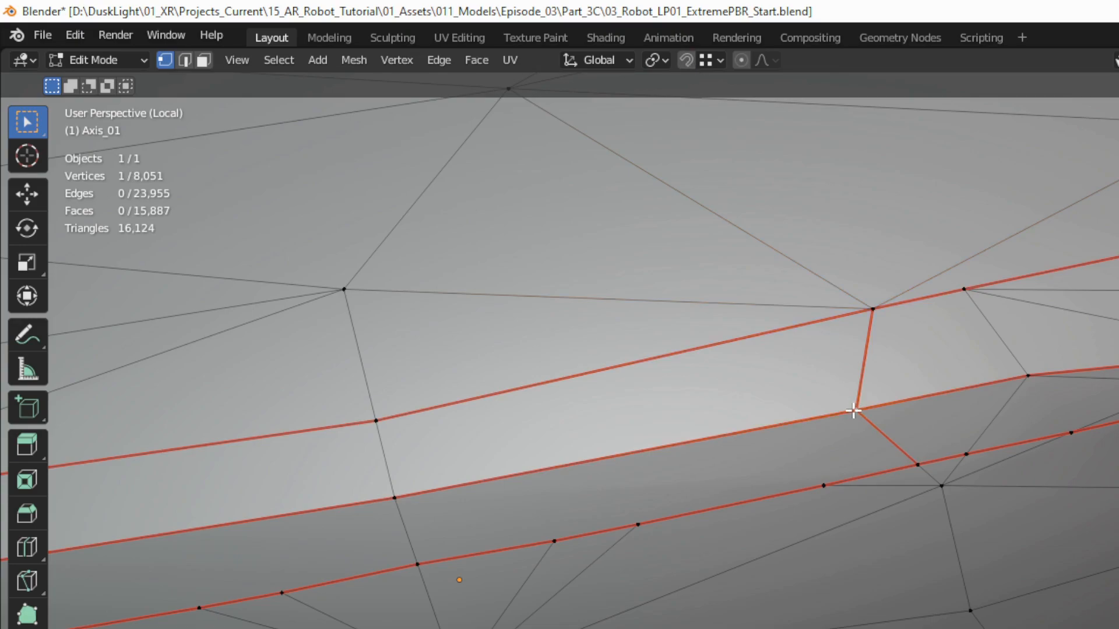
- Slide the middle-seam junction vertex right along the seam, and cut a new crossing edge from the upper seam to a lower-seam vertex left of it
key(shift+v)
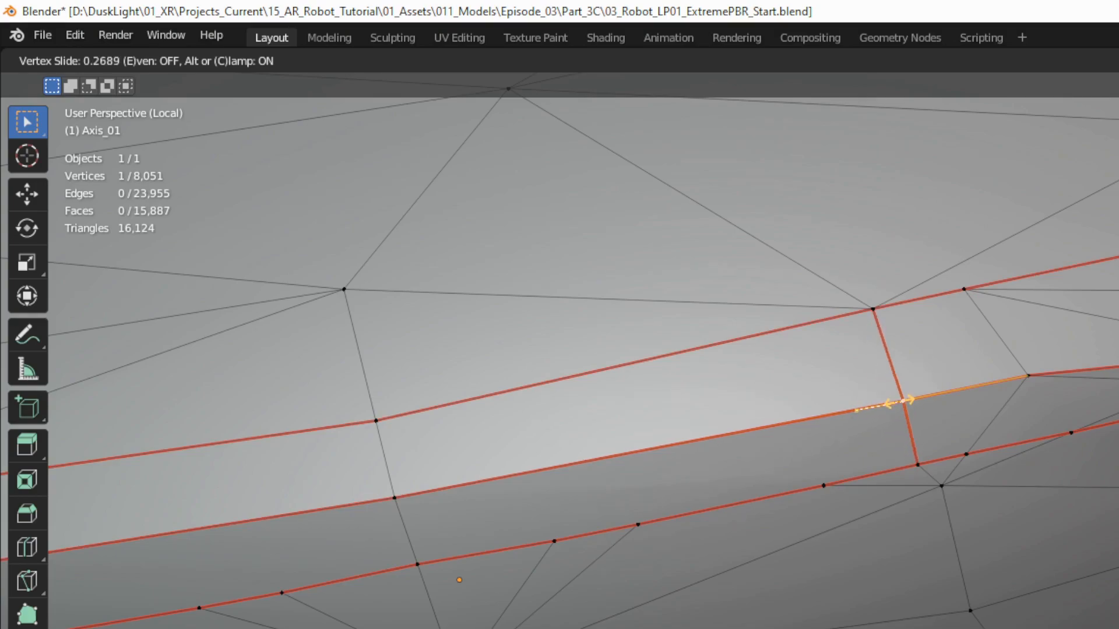
click(901, 401)
scroll(902, 402, down, 4)
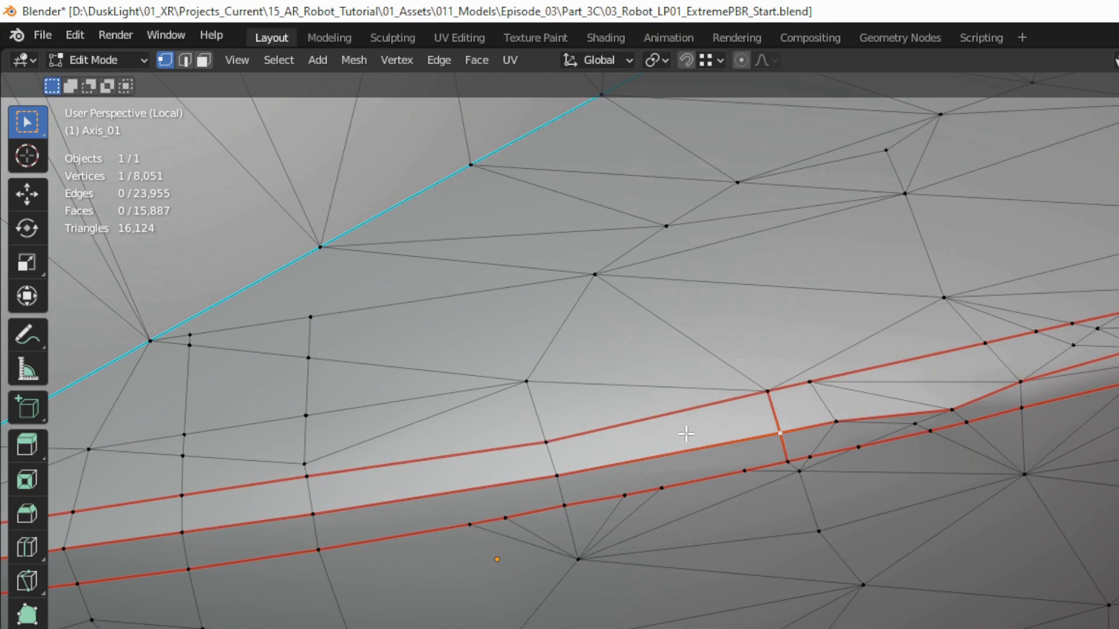
key(k)
click(652, 418)
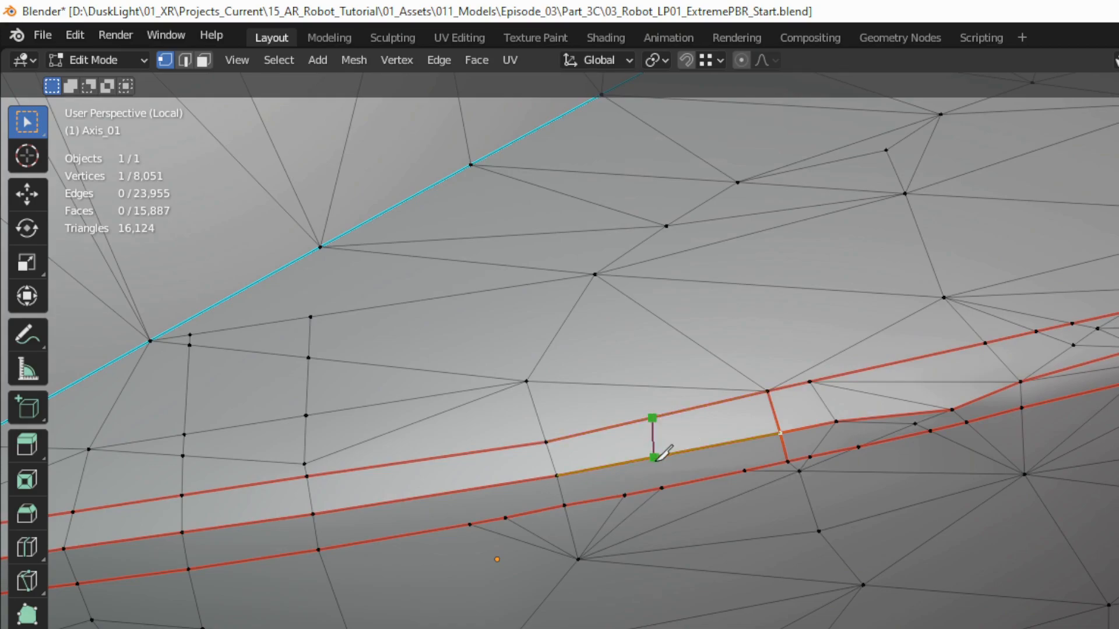
click(661, 488)
key(Return)
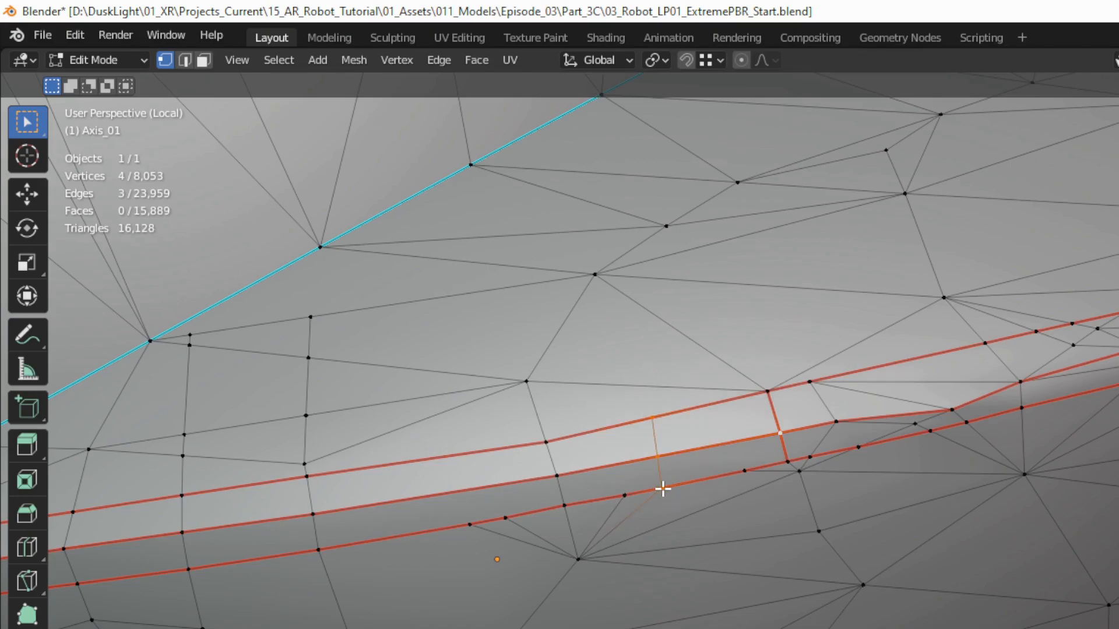
- Dissolve the four stray diagonal edges running from the lower seam to the shared vertex below it
scroll(663, 489, up, 4)
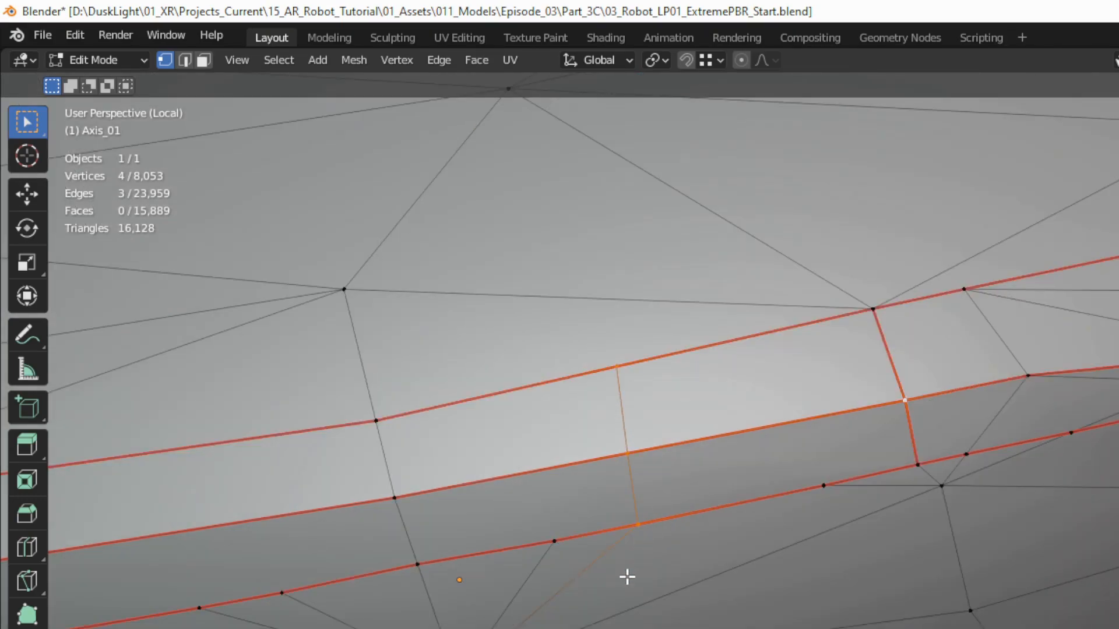
middle_drag(627, 576, 631, 571)
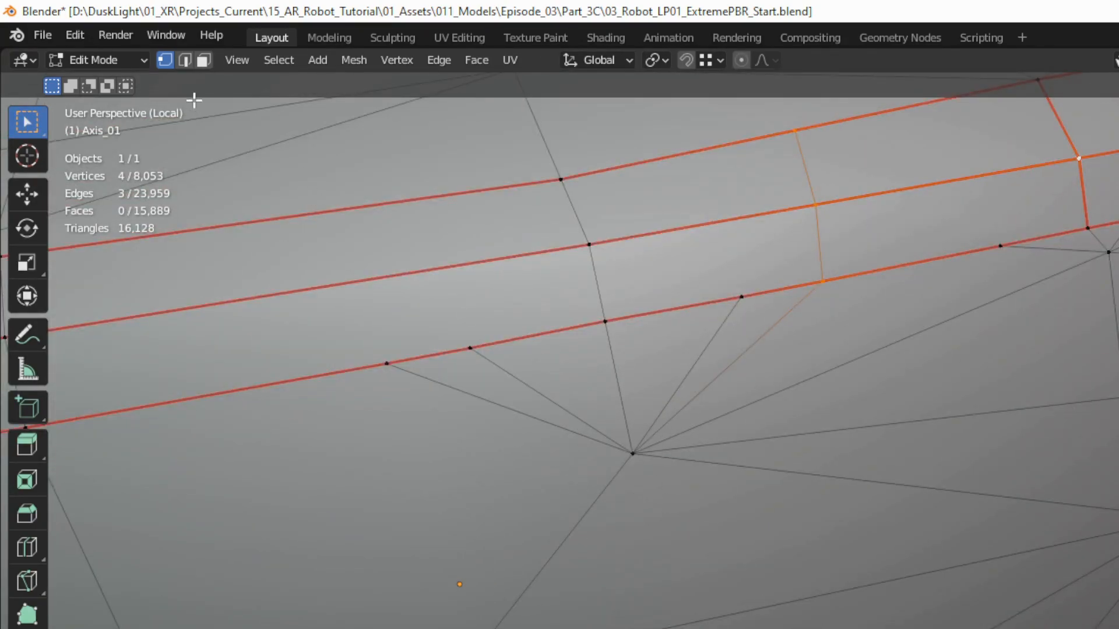
click(186, 62)
click(480, 401)
shift+click(528, 382)
shift+click(686, 374)
shift+click(736, 366)
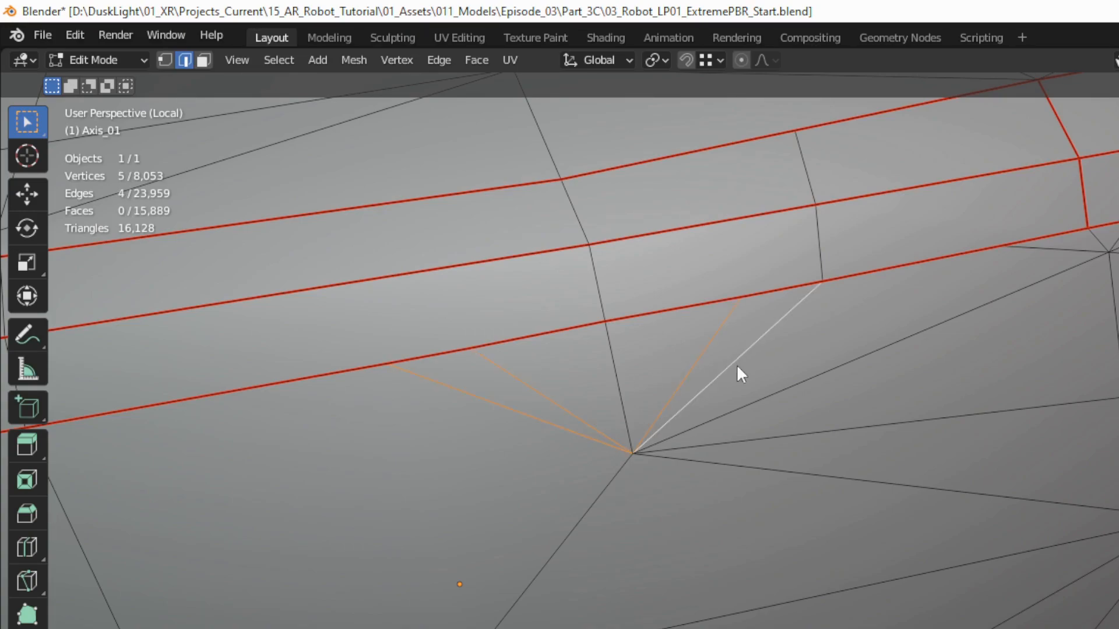
key(x)
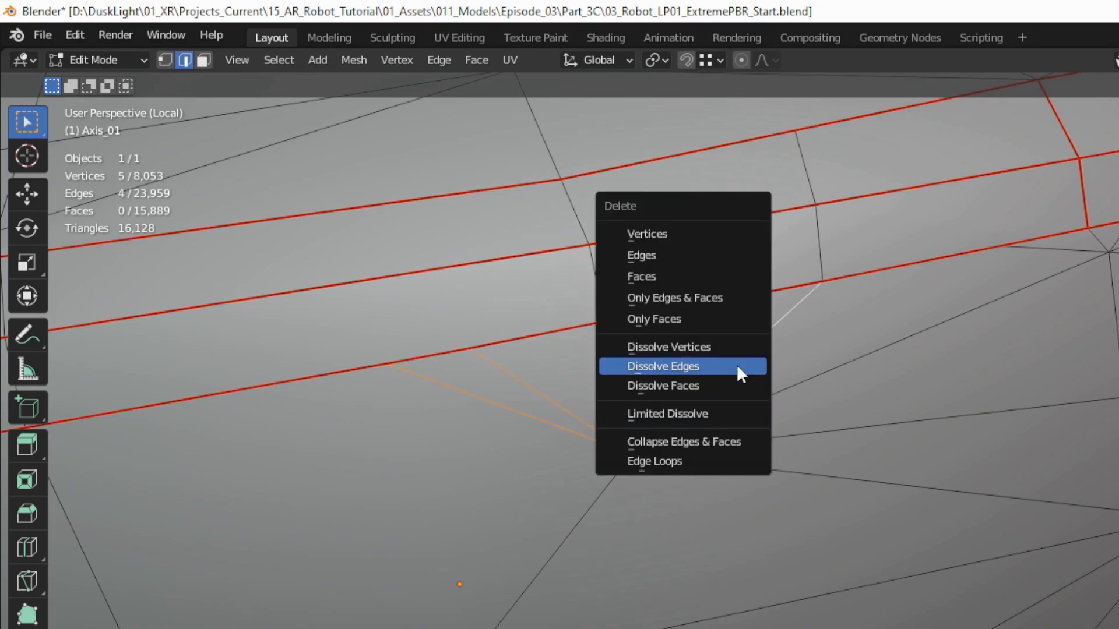
click(736, 366)
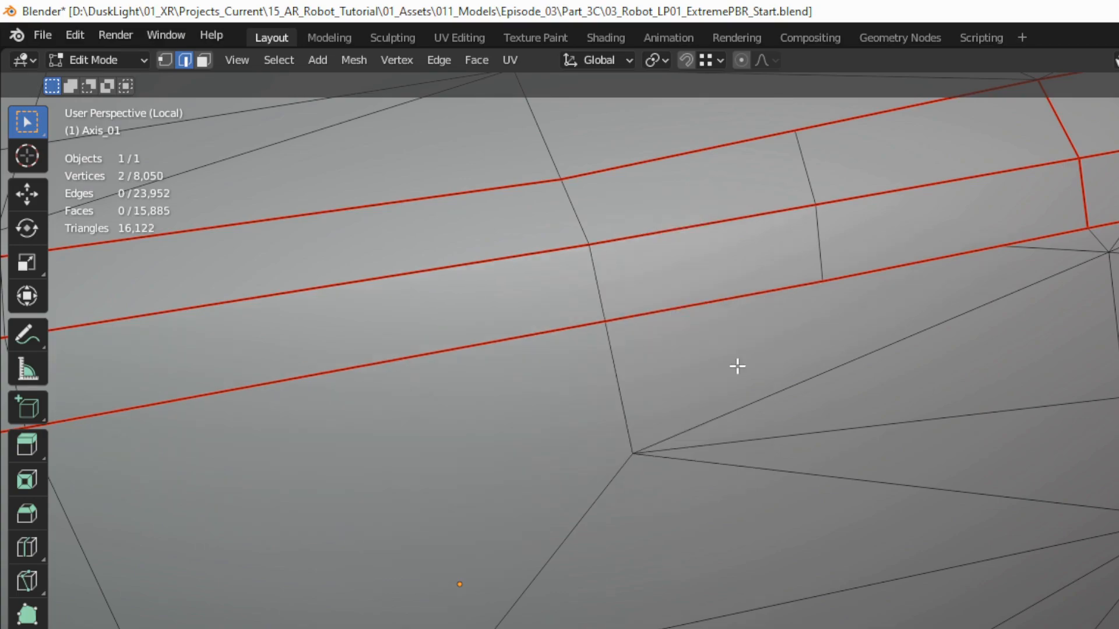
- Cut an edge from the shared vertex below the lower seam down to the next long edge beneath it
scroll(704, 434, down, 3)
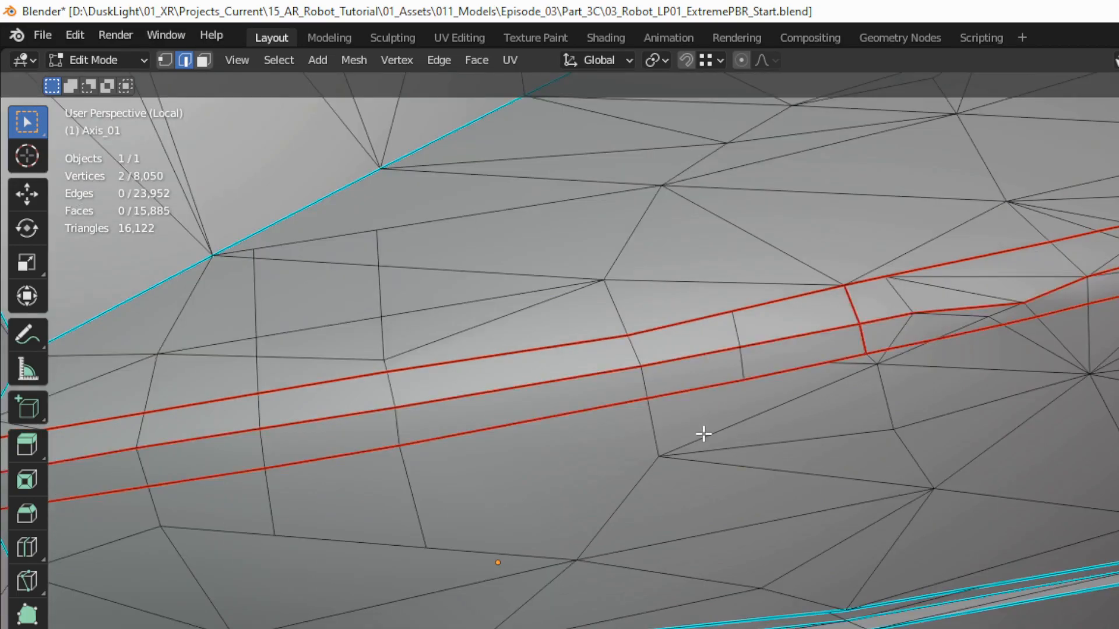
key(k)
click(658, 456)
click(683, 539)
key(Return)
- Cut a long crossing edge from the edge above the upper seam through all three seams to the edge below them
key(k)
click(479, 214)
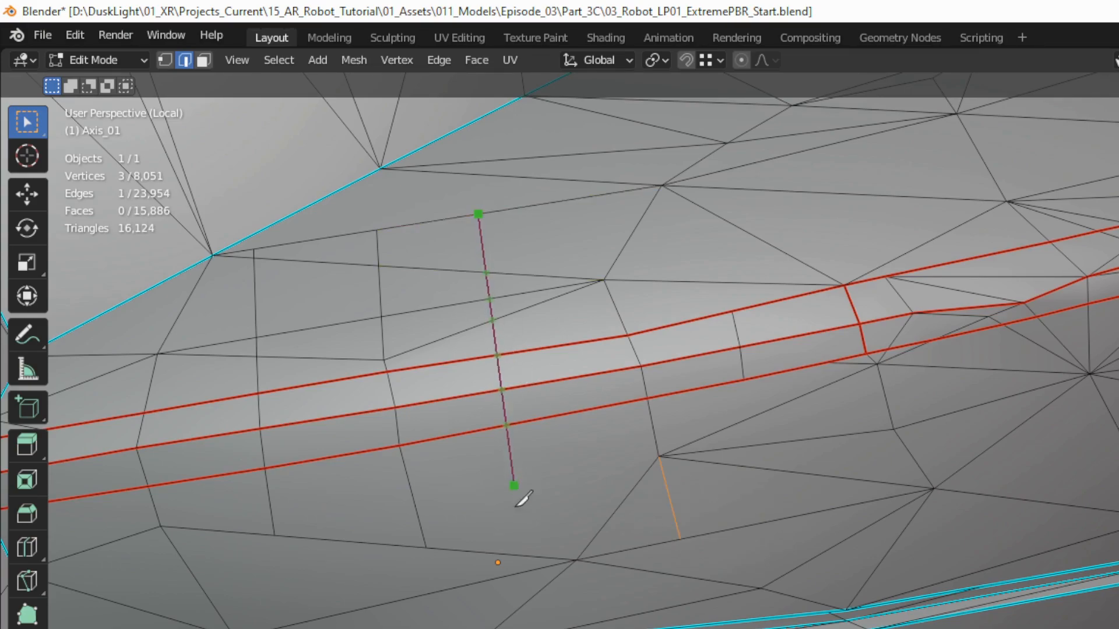
click(537, 557)
key(Return)
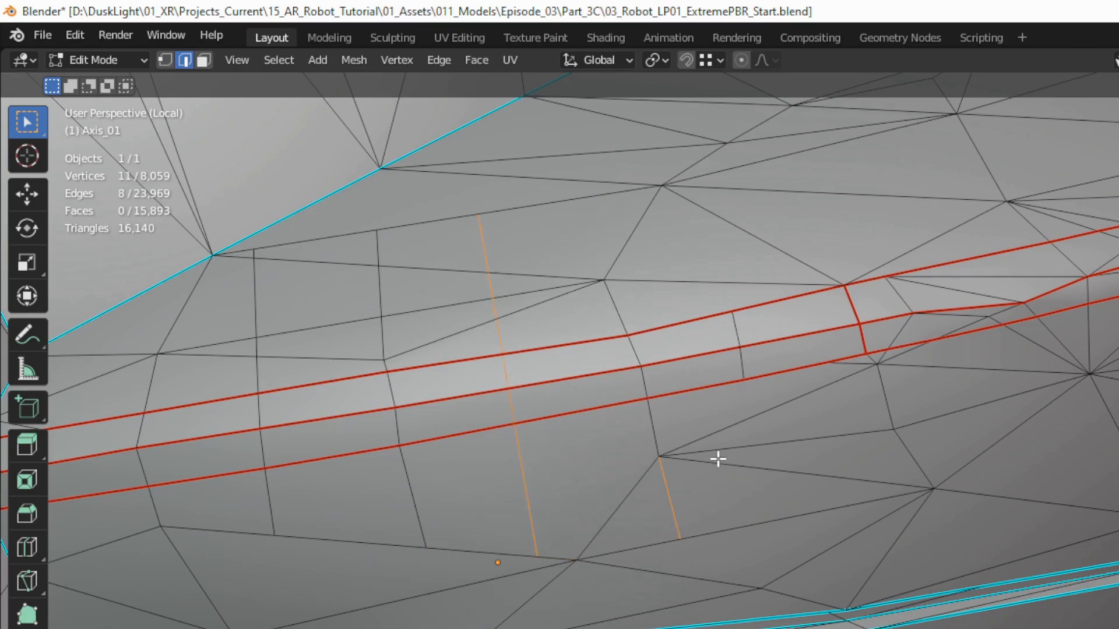
- Dissolve the upper diagonal edge running right from the shared vertex below the lower seam
click(722, 430)
key(x)
click(722, 429)
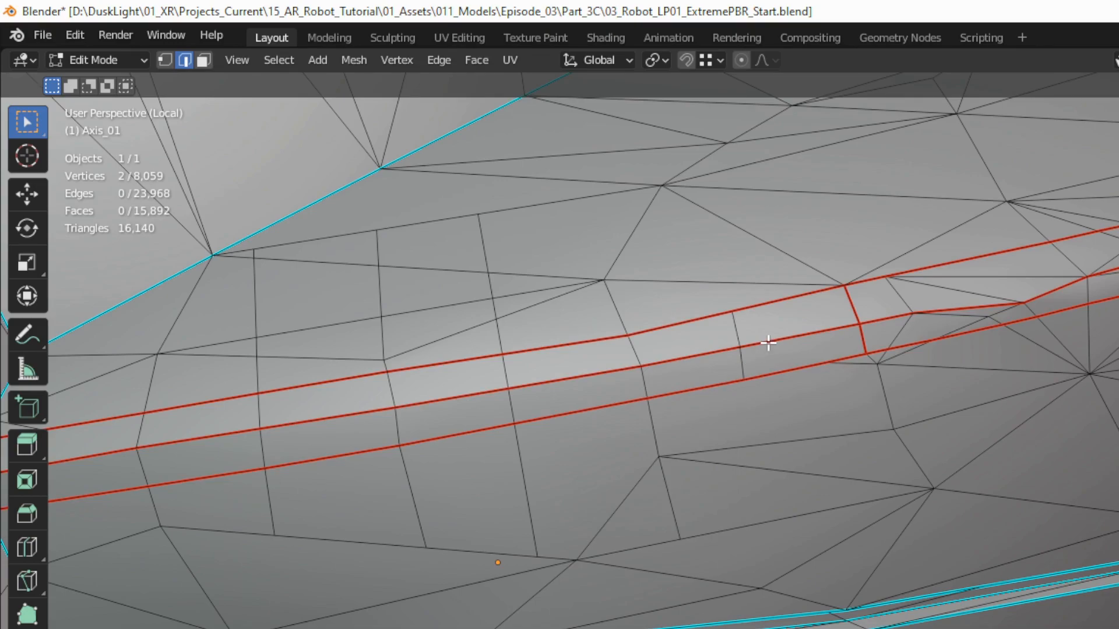
- Extend the short crossing edge upward and downward to the surrounding long edges, and view the shading in Object Mode
key(k)
click(732, 311)
click(691, 186)
key(Return)
key(k)
click(744, 380)
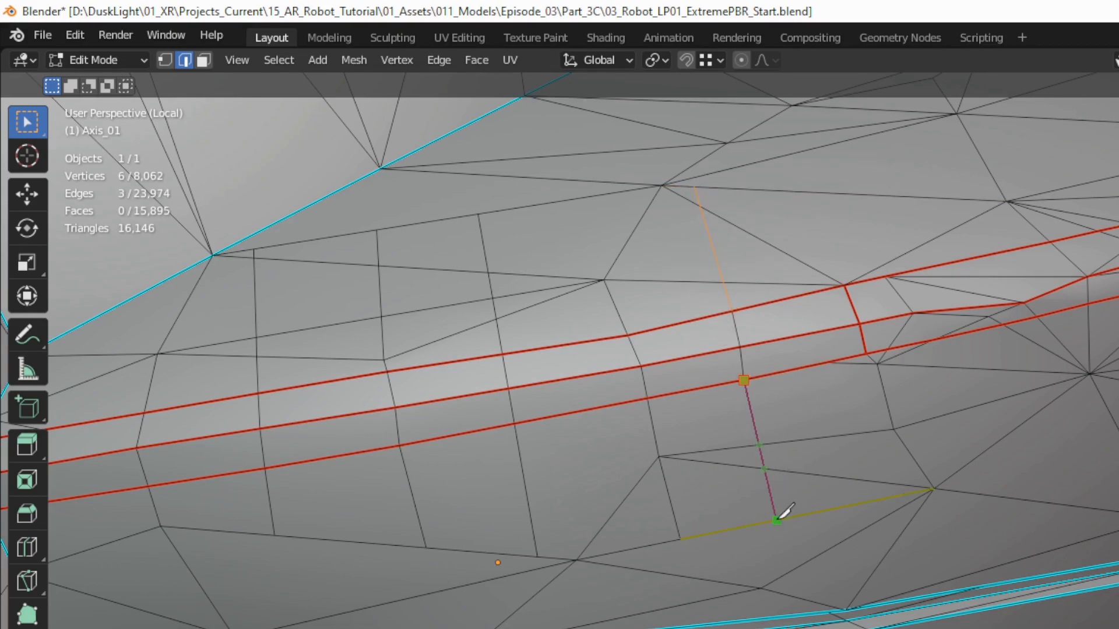
click(776, 518)
key(Return)
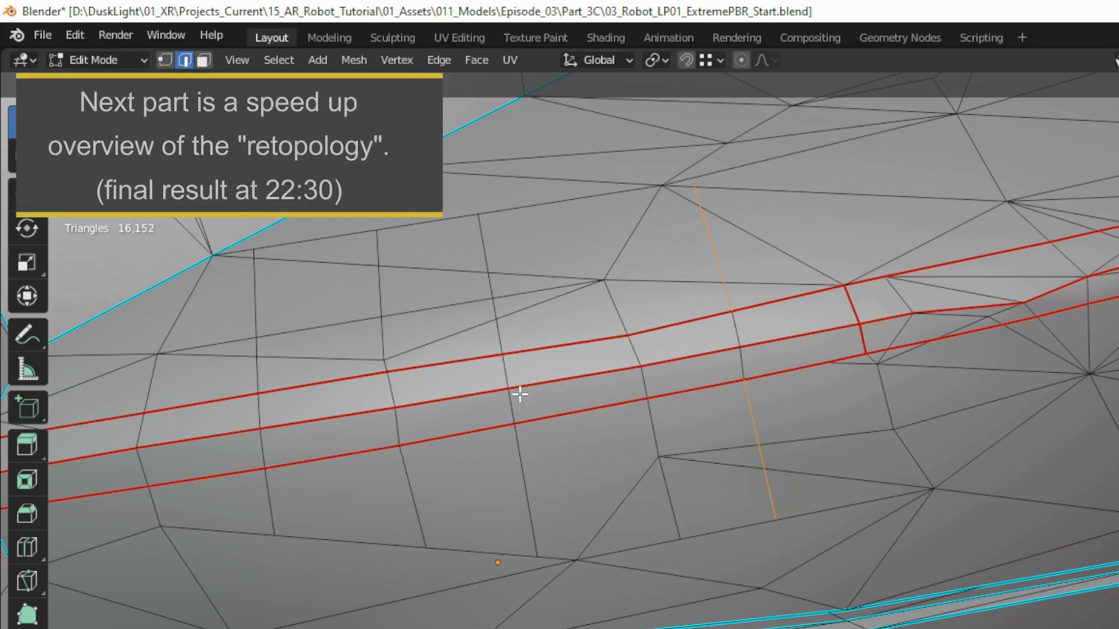
key(Tab)
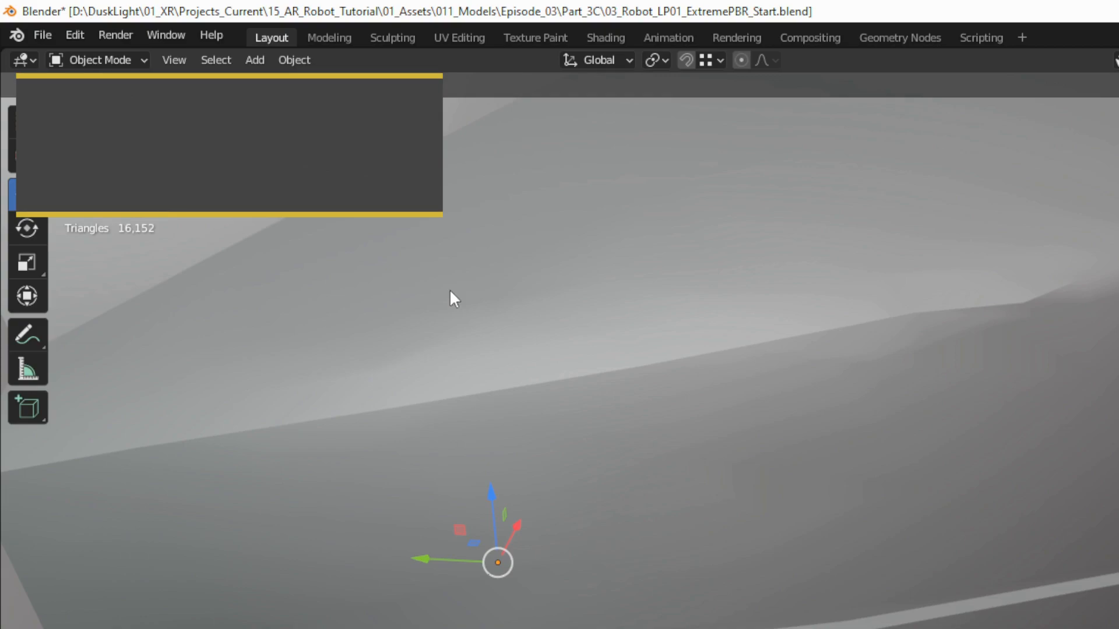
middle_drag(593, 390, 572, 399)
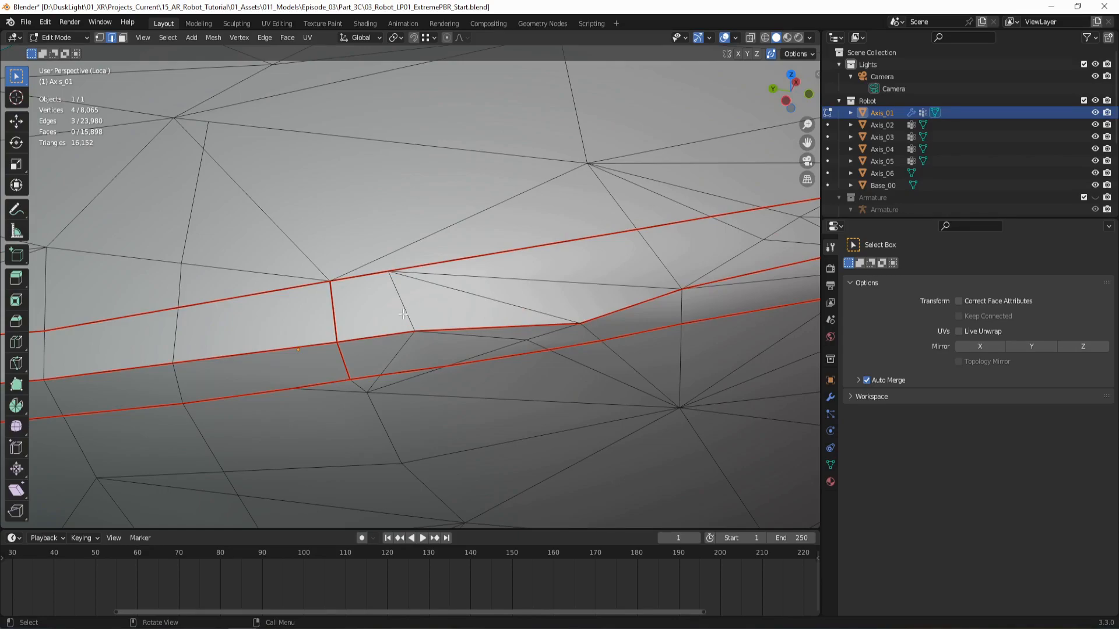
- Slide the lower-seam vertex right of the short red connecting edge along the seam until it sits beneath the middle-seam vertex
key(1)
click(381, 374)
key(shift+v)
click(424, 370)
- Dissolve the long diagonal edge between the upper and middle seams and the one running right from the middle-seam vertex below it
click(111, 37)
click(510, 304)
shift+click(489, 336)
key(x)
click(489, 335)
- Dissolve the remaining stray edges between the middle and lower seams around the loose vertex
click(502, 349)
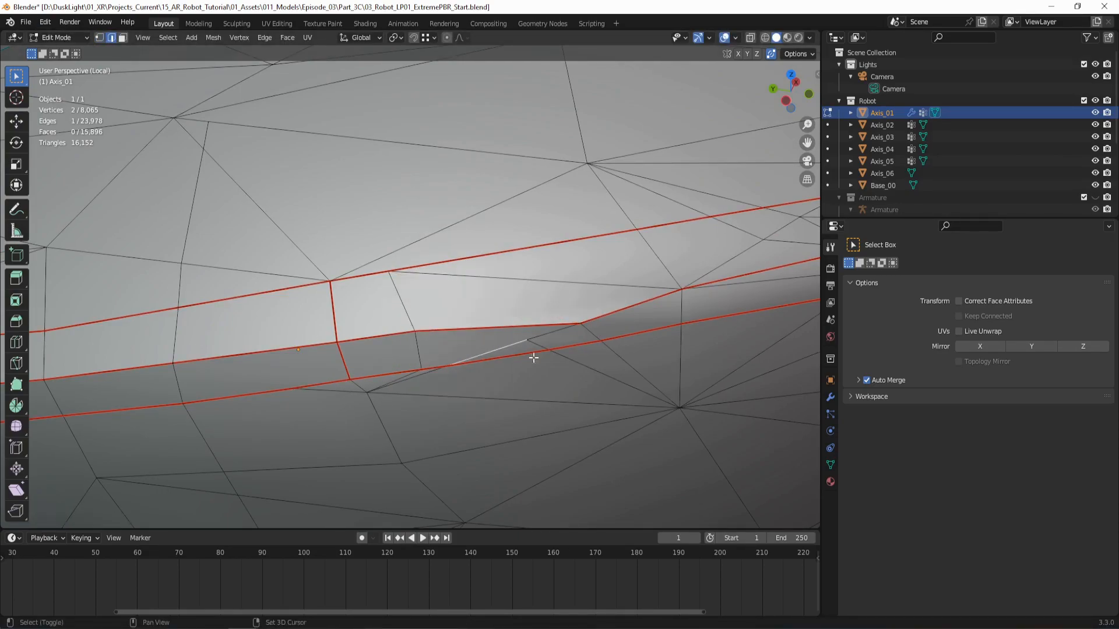
shift+click(537, 335)
shift+click(592, 330)
key(x)
click(592, 329)
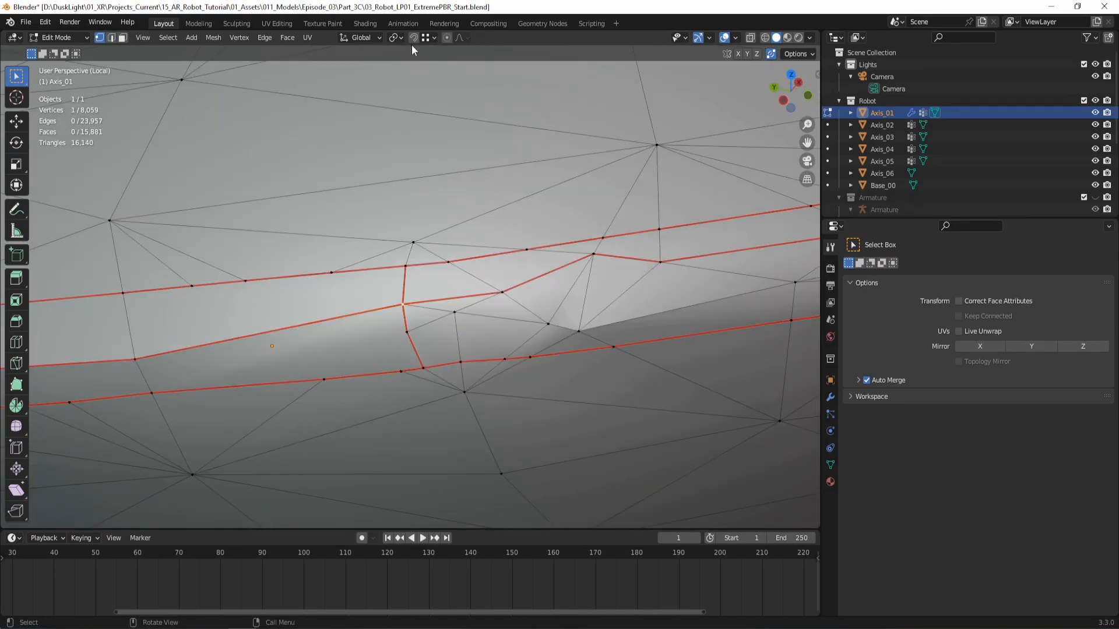
- Snap-merge the two raised middle-seam vertices into the vertices below them, and dissolve the two stray edges between them
drag(403, 302, 407, 332)
drag(503, 292, 548, 323)
key(2)
click(427, 320)
shift+click(474, 316)
key(ctrl+x)
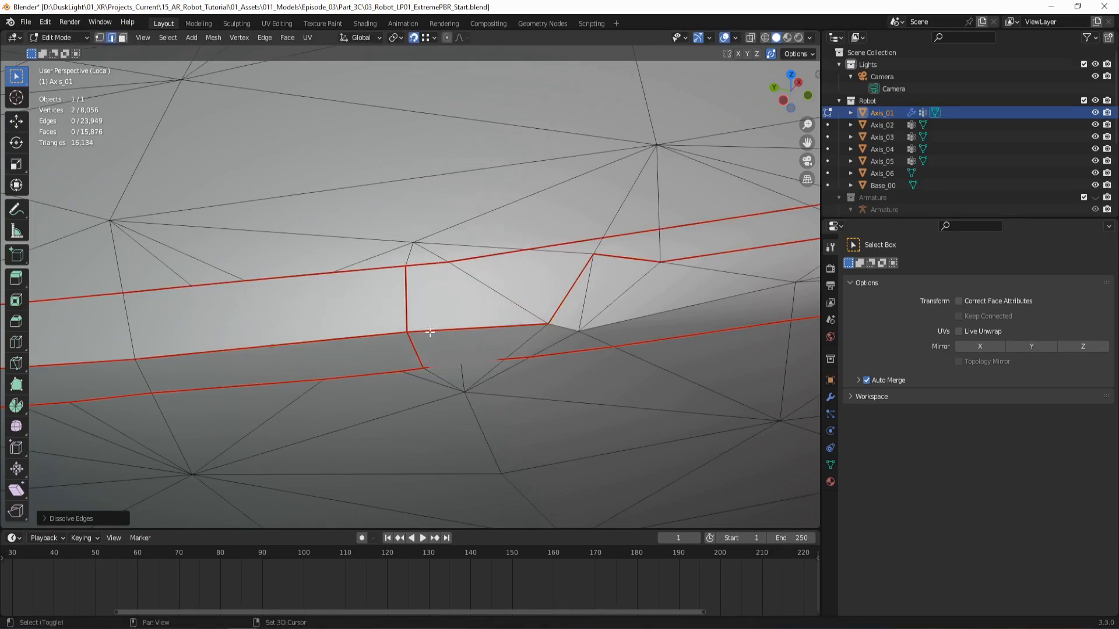
- Cut a crossing edge over the three seams, left of the short red connecting edge
shift+middle_drag(412, 373, 546, 314)
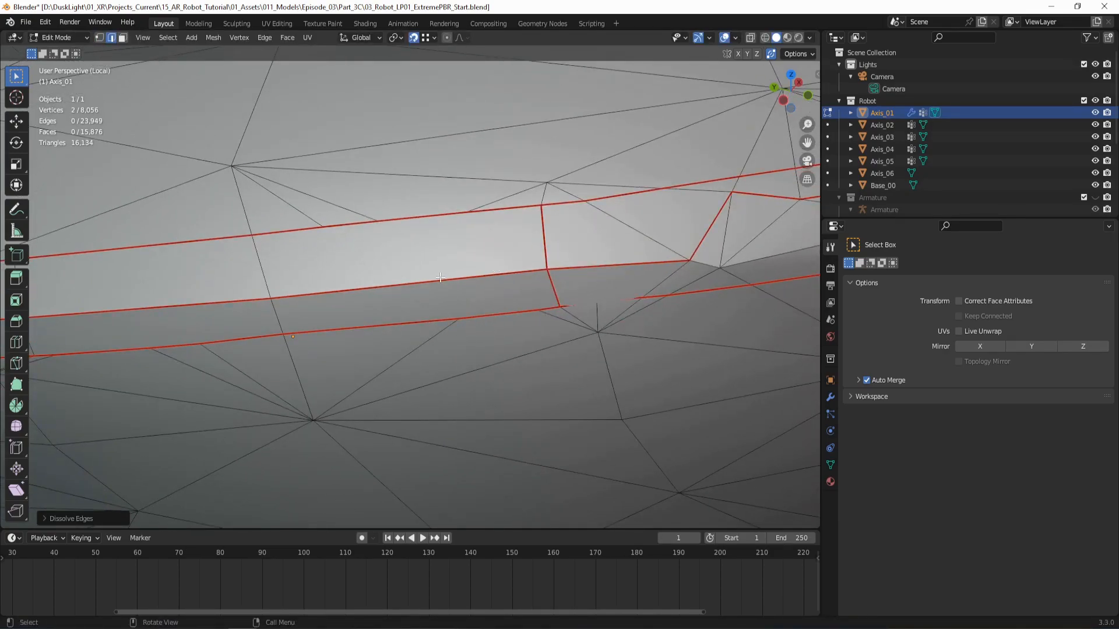
middle_drag(377, 273, 385, 272)
scroll(349, 308, down, 7)
key(k)
click(374, 222)
click(397, 337)
key(Return)
- Cut a second crossing edge over the seams to the right of the last one, and view the resulting shading in Object Mode
key(k)
click(444, 204)
click(470, 335)
key(Return)
middle_drag(471, 335, 470, 338)
scroll(470, 339, up, 3)
key(Tab)
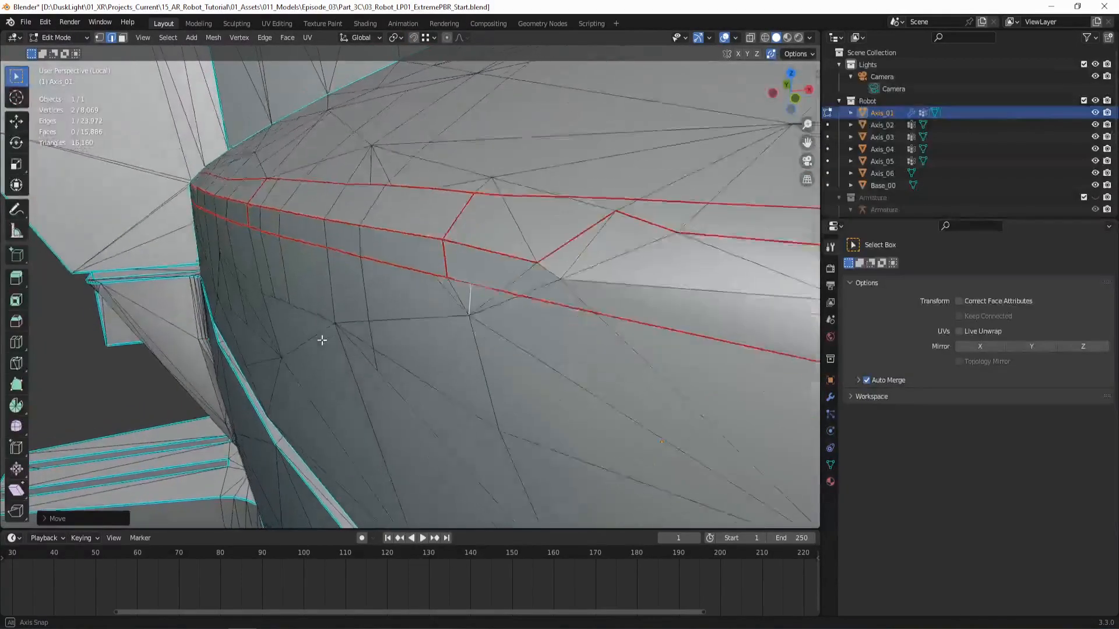
- Select the vertex beside the seam corner at the rim's silhouette and nudge it slightly along the global X axis
scroll(244, 264, up, 2)
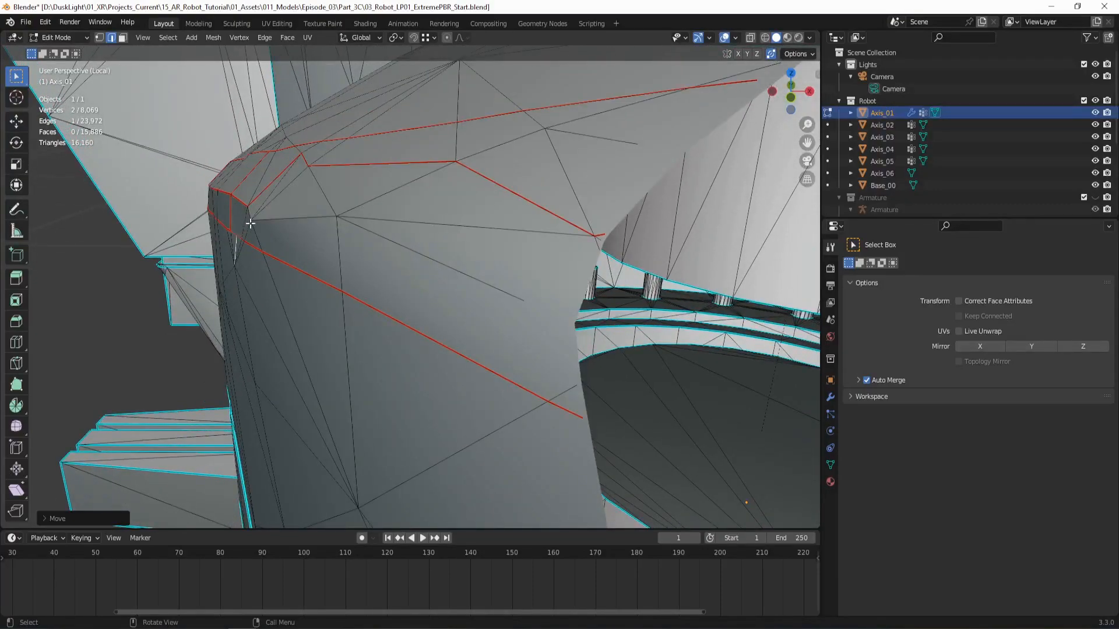
key(1)
click(251, 218)
click(17, 121)
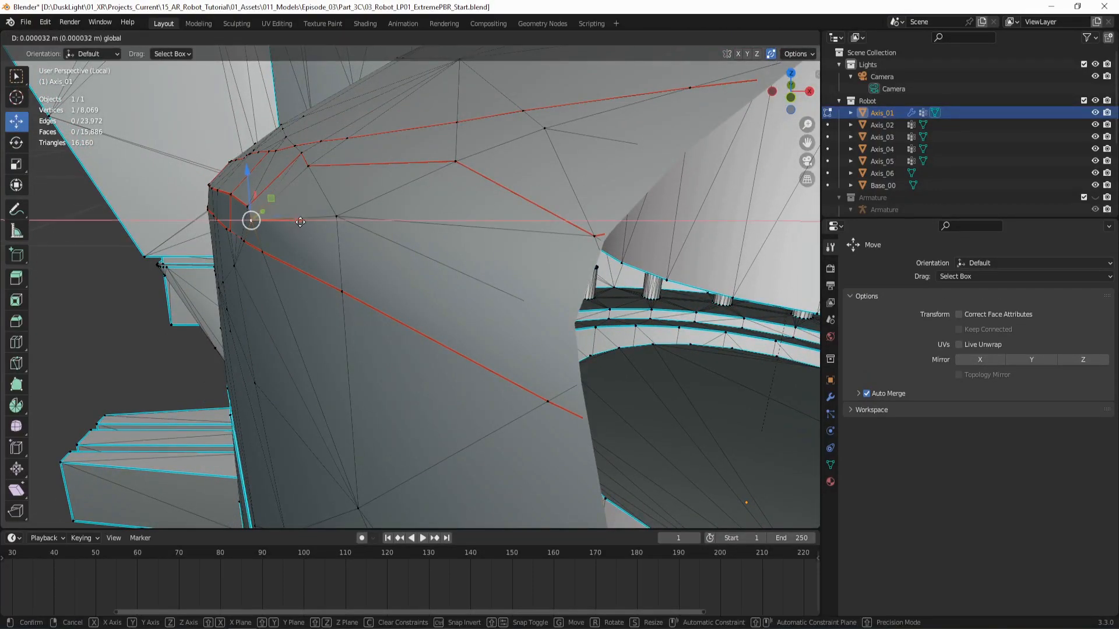
drag(250, 219, 252, 217)
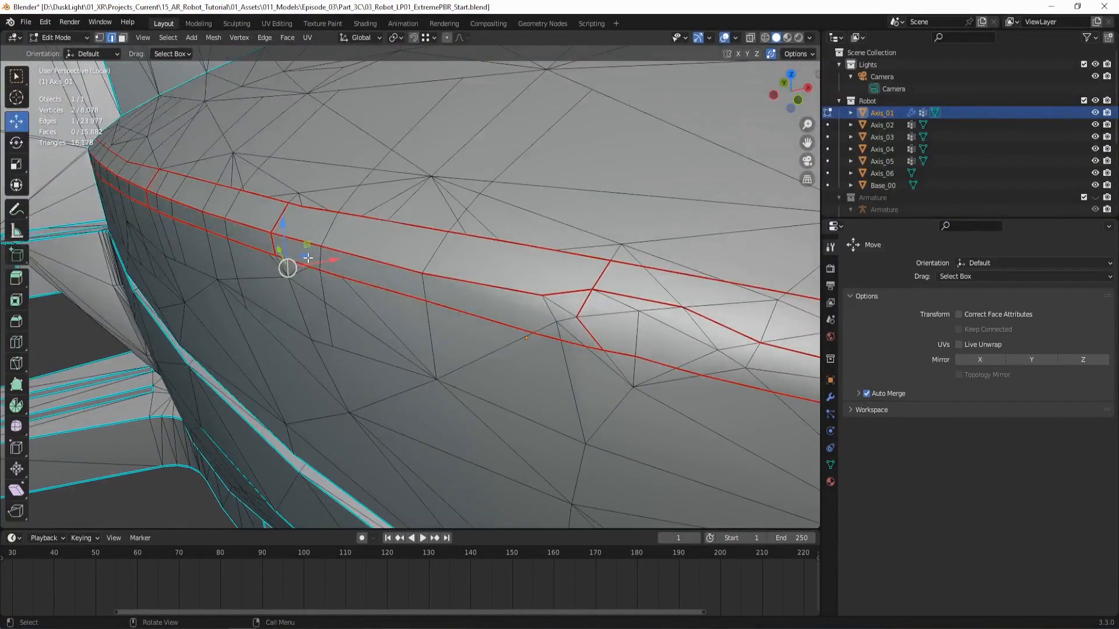
- Inspect the rim's shading in Object Mode from another angle and return to edge editing
key(2)
key(Tab)
mouse_move(533, 299)
middle_down()
mouse_move(552, 304)
mouse_move(546, 288)
mouse_move(487, 269)
mouse_move(479, 309)
middle_up()
scroll(488, 270, up, 1)
key(Tab)
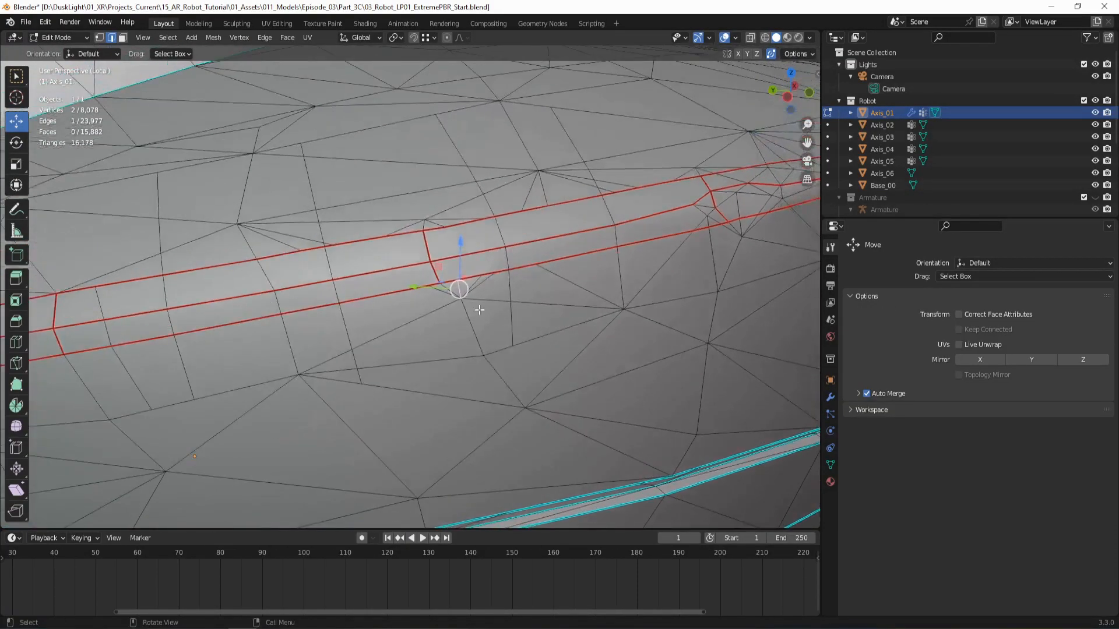
- Select the stray edge just below the lower seam, beside the short red connecting edge
scroll(479, 309, up, 3)
click(479, 290)
right_click(521, 287)
click(521, 289)
- Change the viewport MatCap in Object Mode and examine the rim's shading from different angles
key(Tab)
mouse_move(503, 335)
middle_down()
mouse_move(446, 324)
mouse_move(455, 367)
middle_up()
click(809, 38)
click(799, 124)
click(803, 201)
mouse_move(606, 344)
middle_down()
mouse_move(621, 313)
mouse_move(675, 288)
mouse_move(615, 309)
mouse_move(584, 295)
mouse_move(645, 325)
mouse_move(514, 366)
middle_up()
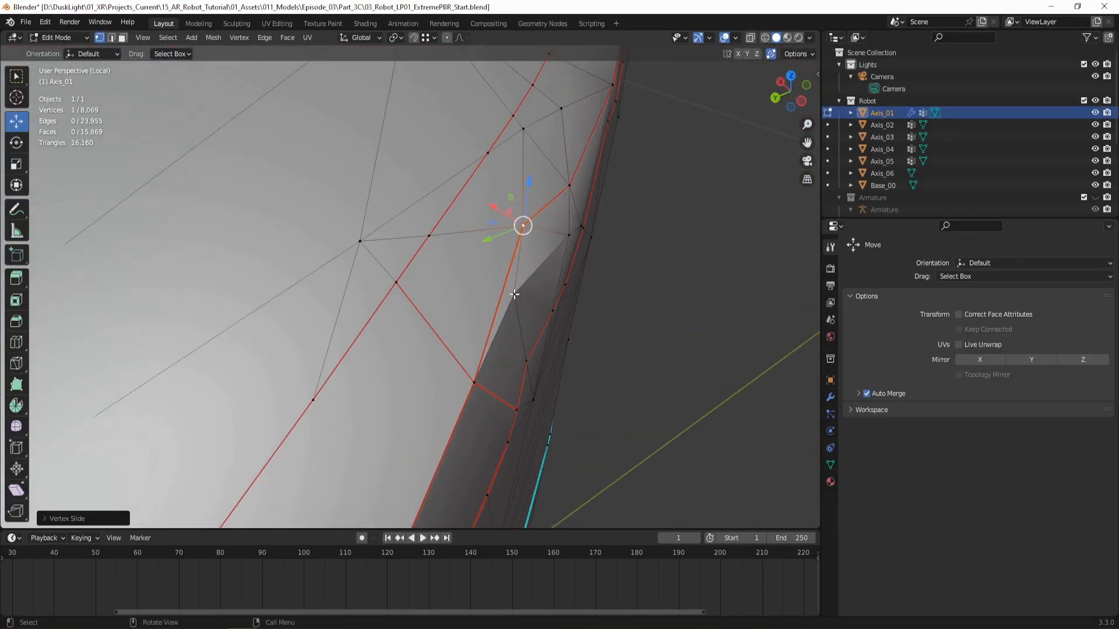
- Nudge two seam vertices at the rim's silhouette slightly along the global X axis
click(515, 294)
drag(484, 274, 490, 281)
middle_drag(580, 354, 315, 262)
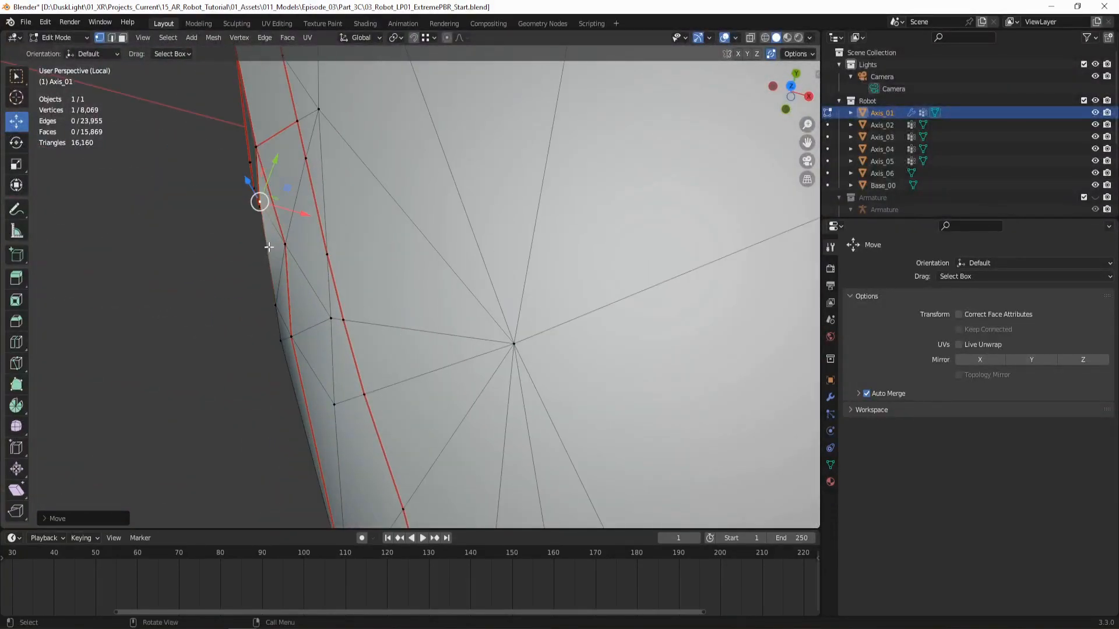
drag(310, 257, 313, 259)
middle_drag(312, 259, 437, 186)
- Select the cluster of short stray edges beside the seam bump in edge mode and dissolve them
click(112, 37)
click(330, 269)
shift+click(386, 262)
shift+click(393, 252)
shift+click(374, 285)
key(x)
click(373, 272)
- Dissolve the remaining stray edges around the middle seam's bump, including those just below the seam
middle_drag(373, 273, 355, 291)
click(356, 292)
key(ctrl+x)
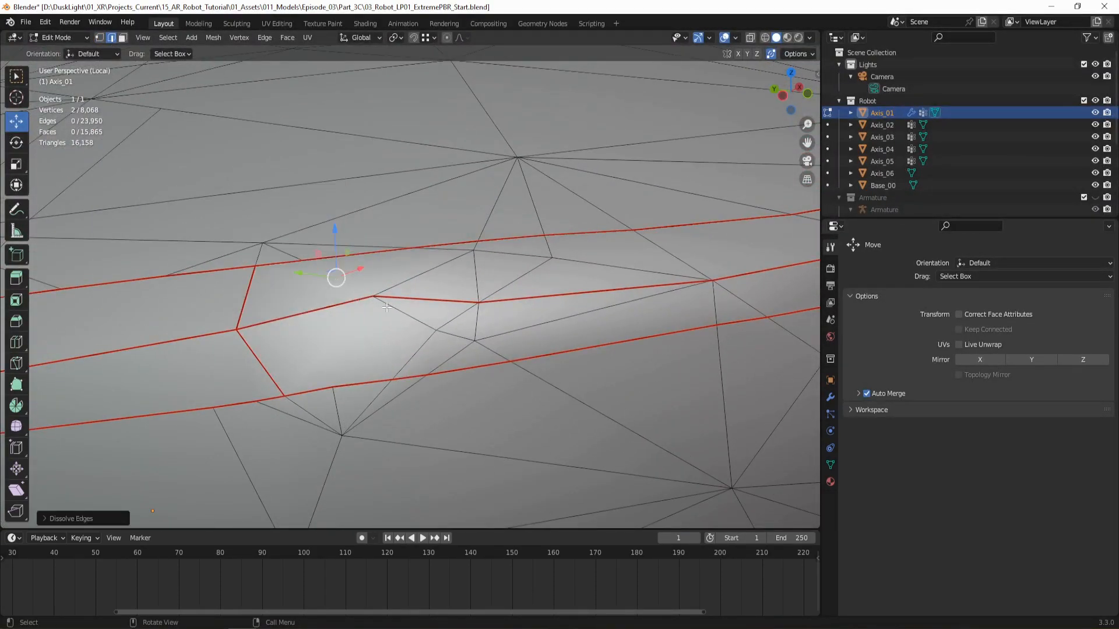
key(x)
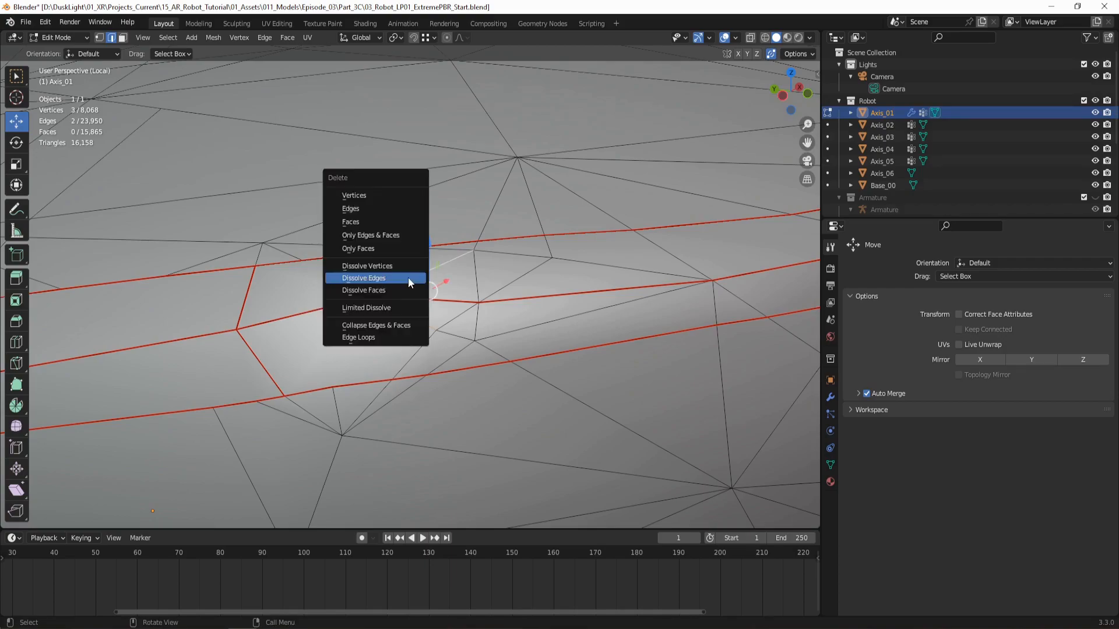
click(408, 277)
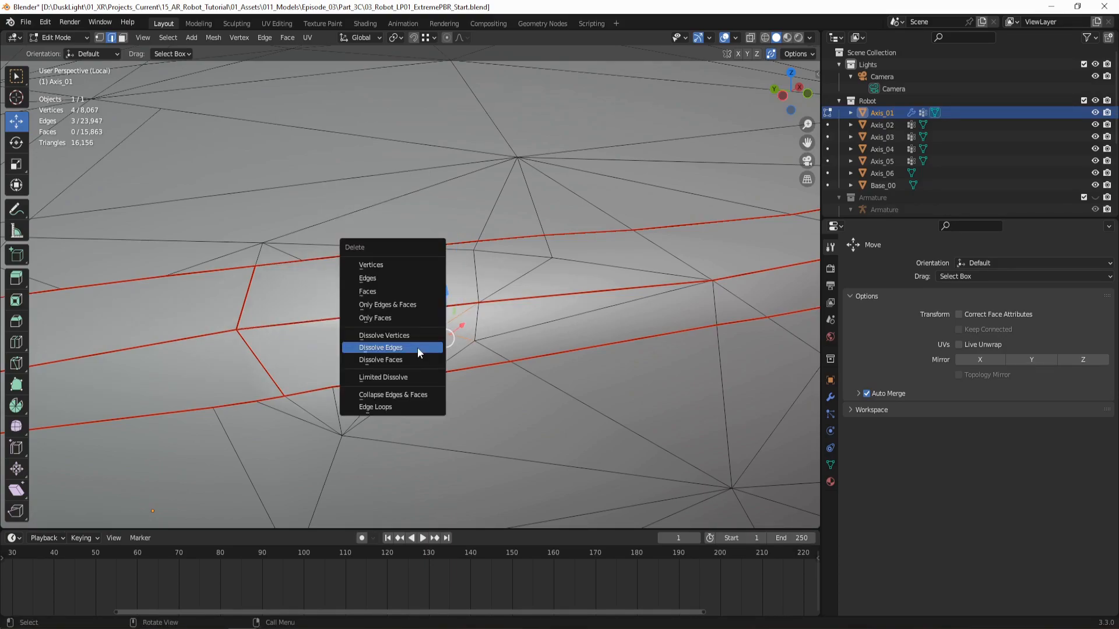
click(380, 347)
- Select the rim vertex at the seam junction in vertex mode and nudge it slightly to even out the seam
middle_drag(417, 347, 495, 309)
middle_drag(563, 298, 474, 365)
click(100, 38)
click(292, 368)
middle_drag(327, 378, 349, 402)
drag(349, 386, 345, 388)
middle_drag(370, 413, 422, 300)
- Knife-cut a straight edge from the vertex below the middle seam down across the lower seam to the edge underneath
key(2)
click(404, 304)
key(k)
click(418, 296)
click(418, 437)
key(Return)
- Dissolve the stray diagonal edges meeting at the top of the new vertical cut between the middle and lower seams
click(389, 314)
key(x)
click(389, 315)
click(460, 291)
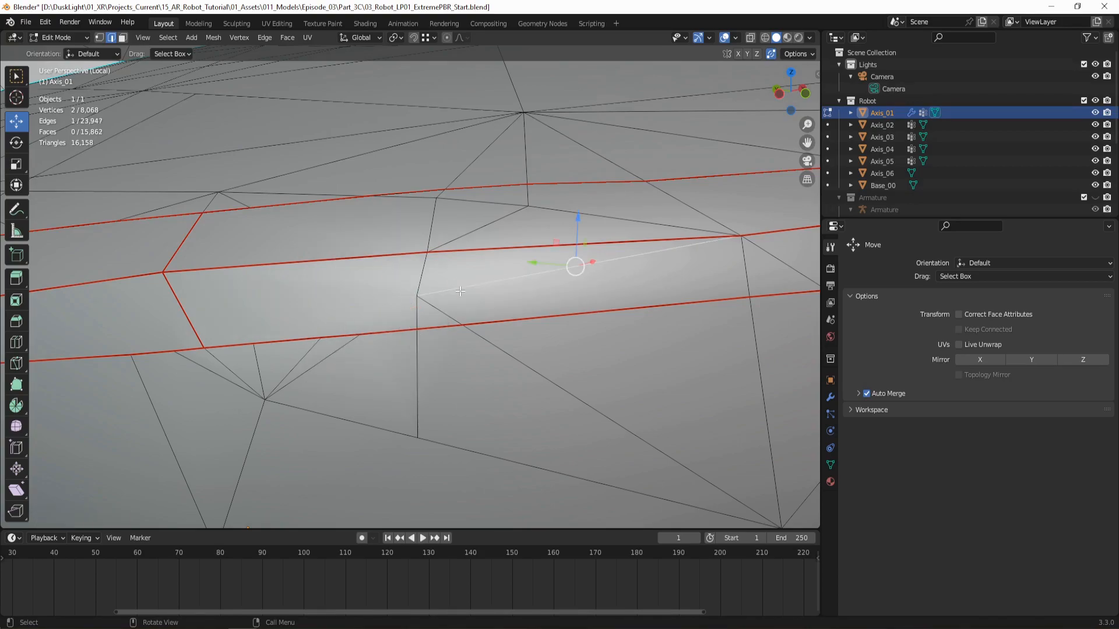
key(x)
click(459, 292)
click(440, 310)
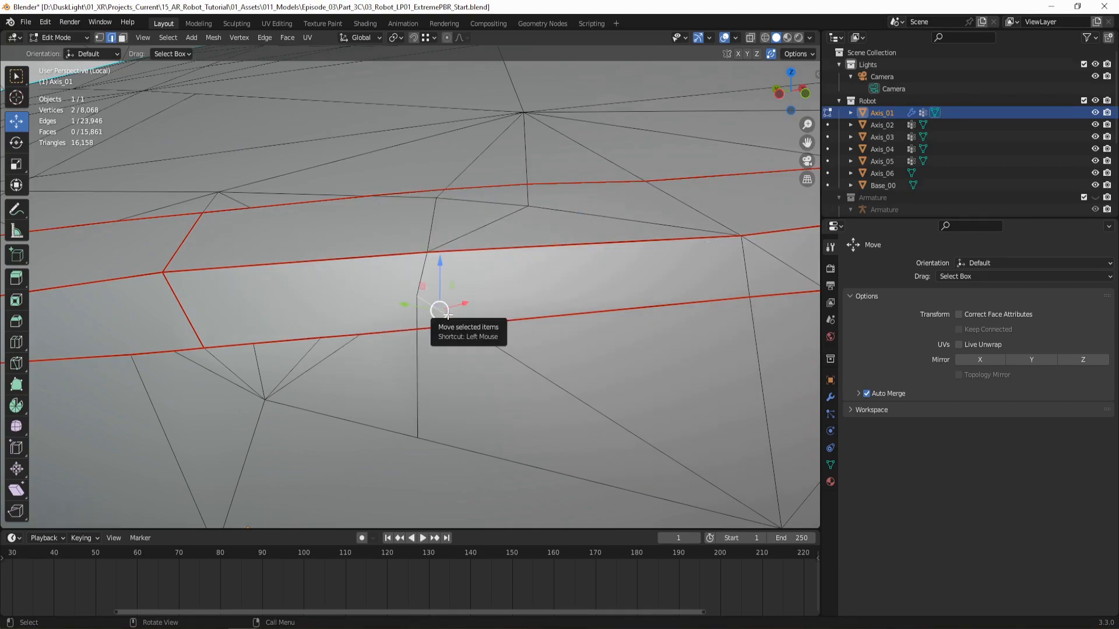
key(x)
click(441, 310)
middle_drag(441, 310, 442, 319)
- Select the stray edges between the upper and middle seams above the new cut and dissolve them
click(469, 251)
shift+click(467, 214)
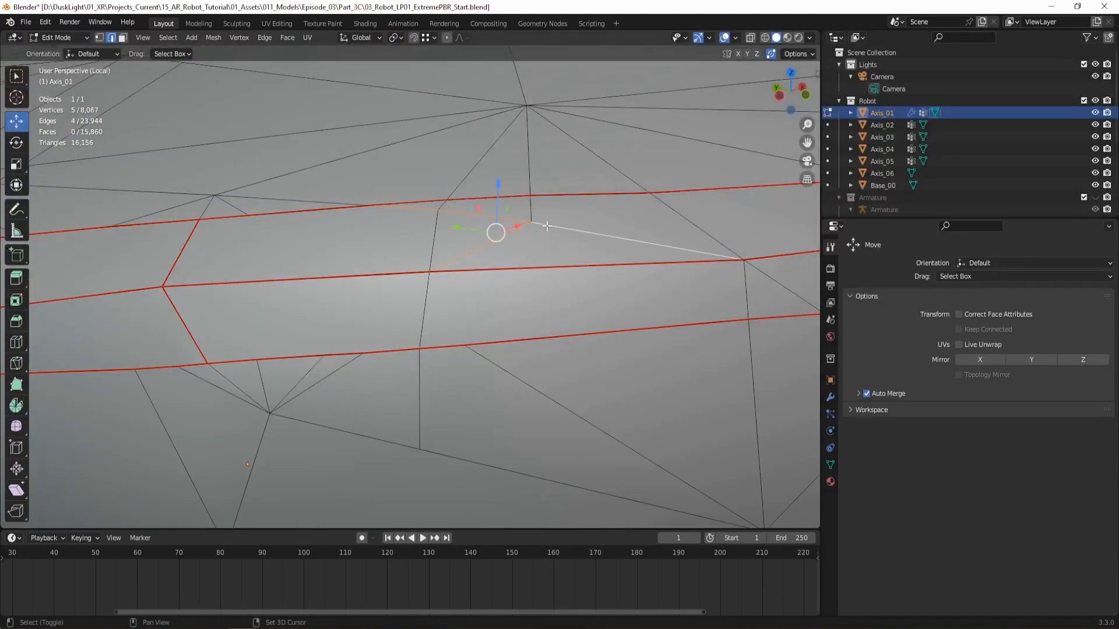
key(x)
click(546, 226)
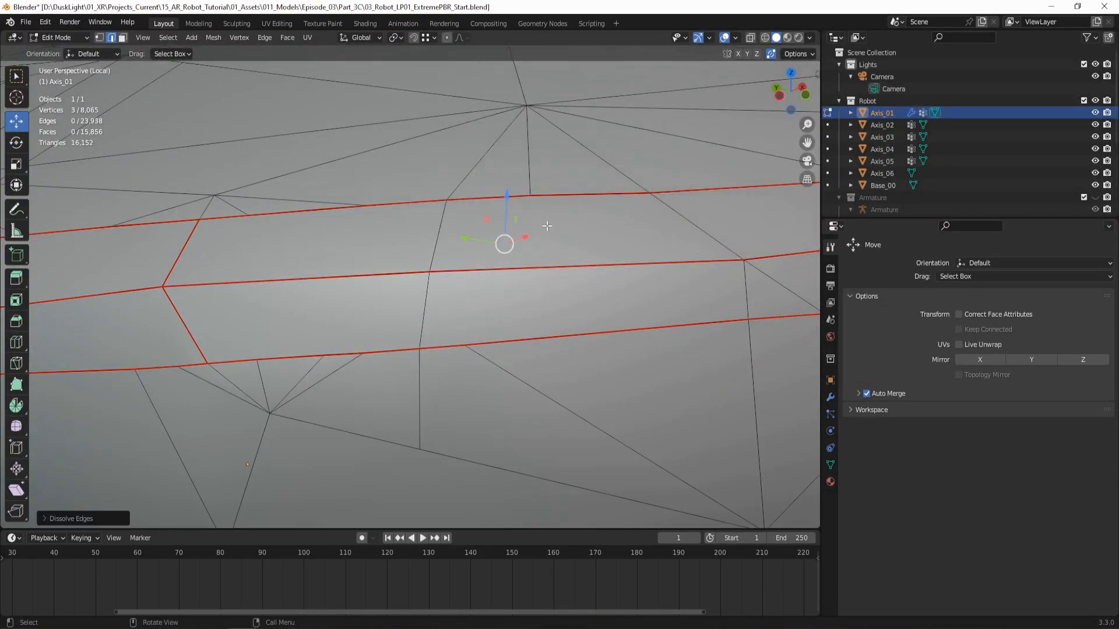
middle_drag(547, 226, 527, 365)
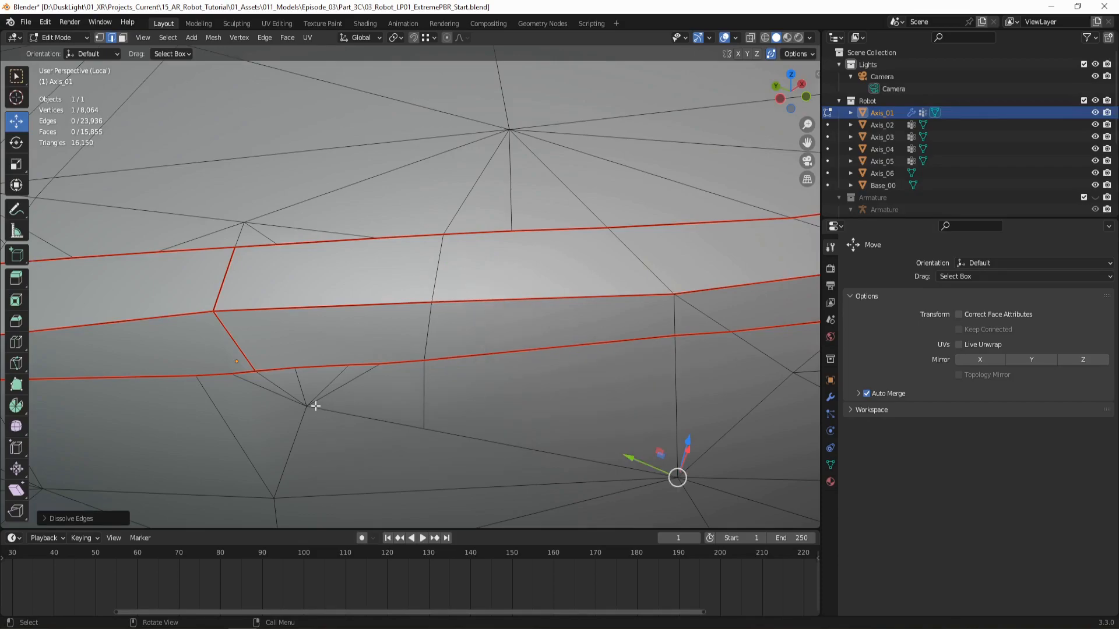
- Dissolve the fan of stray edges running from the lower seam to the vertex just beneath it
click(261, 388)
shift+click(301, 382)
key(x)
click(342, 384)
shift+middle_drag(342, 385, 419, 337)
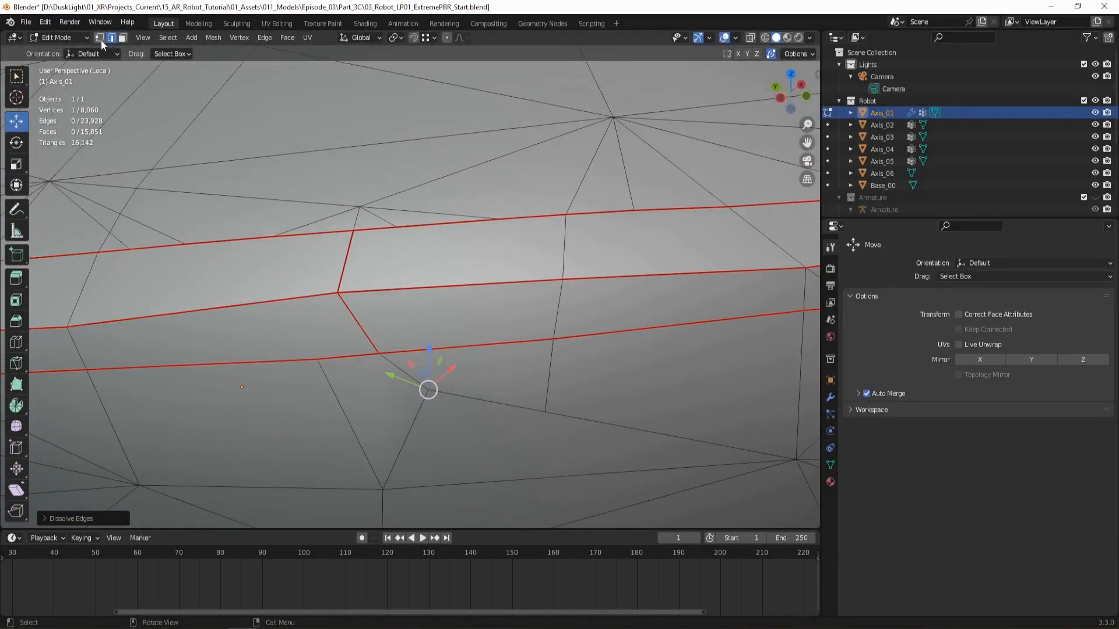
- Slide the lower-seam vertex of the short red cross edge along the seam by a factor of about 0.6
click(376, 356)
key(g)
key(g)
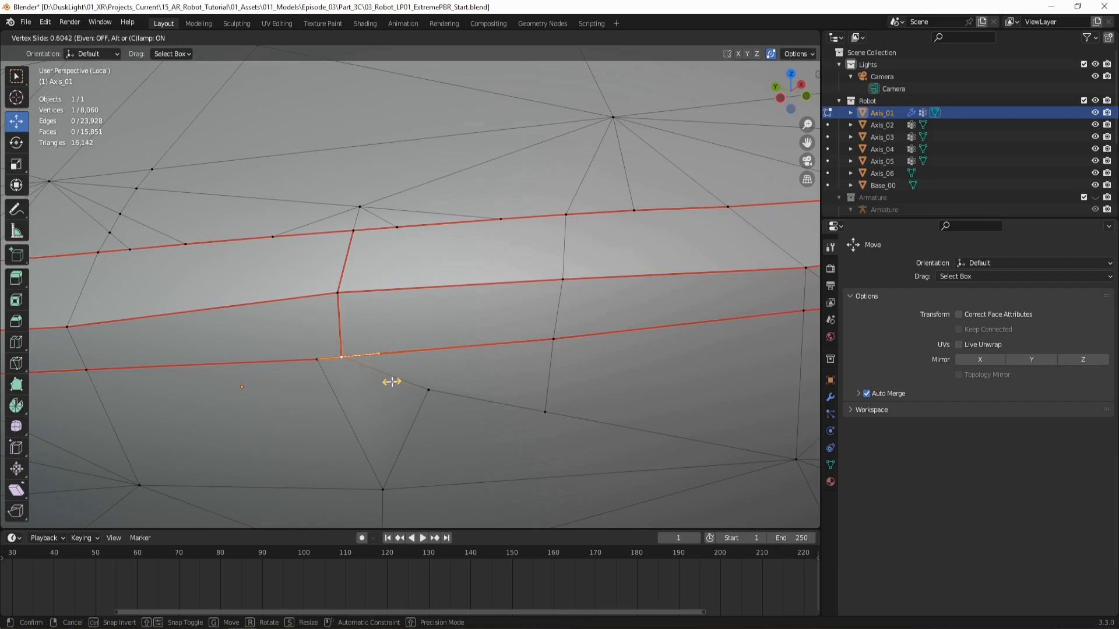
click(391, 381)
middle_drag(391, 382, 474, 359)
shift+middle_drag(597, 325, 430, 322)
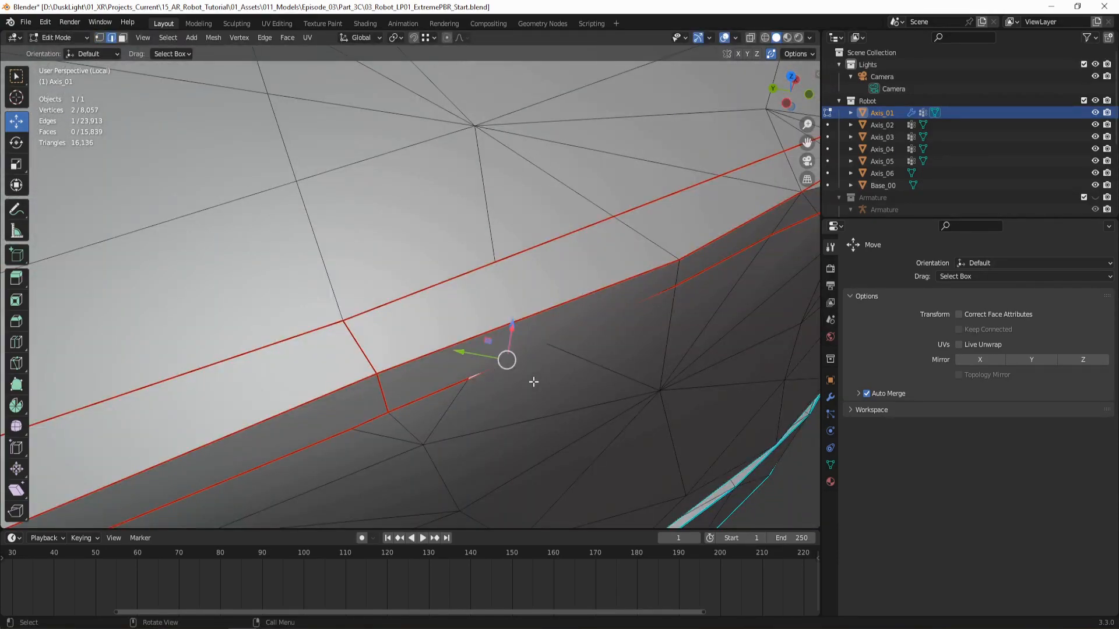
- Move the lower-seam edge segment sunk into the dark side surface to realign it with the seam
key(g)
click(535, 384)
middle_drag(535, 385, 390, 344)
- Dissolve the stray diagonal edge between the upper and middle seams and adjust the neighbouring lower-seam segment
click(550, 303)
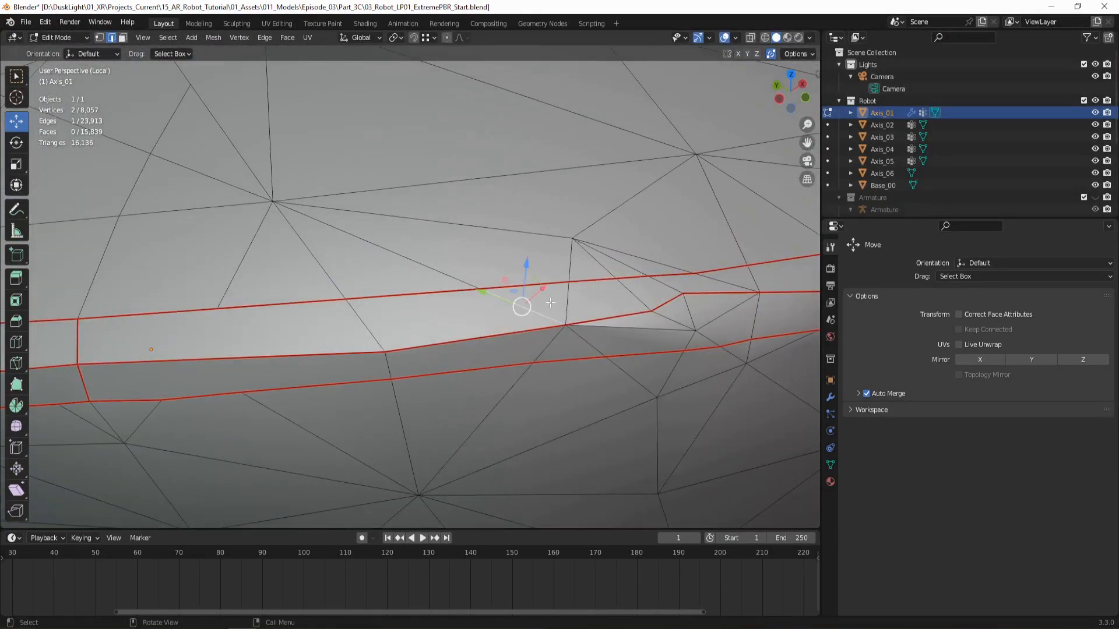
key(x)
click(583, 343)
middle_drag(582, 350, 460, 332)
click(479, 384)
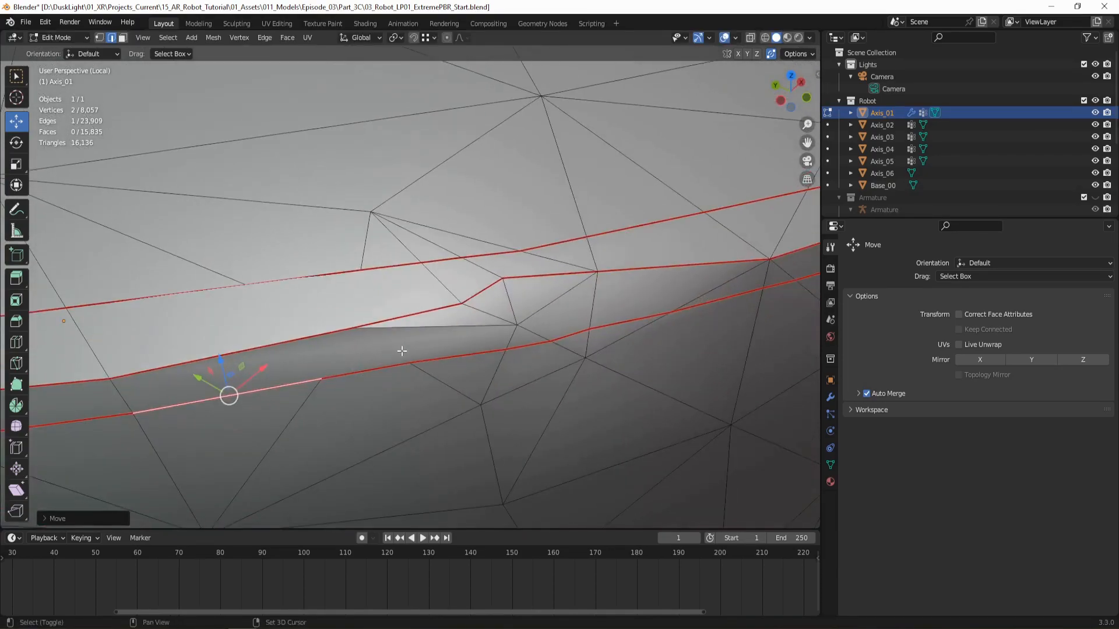
- Slide the middle seam's peak vertex down its edge to straighten the seam
key(1)
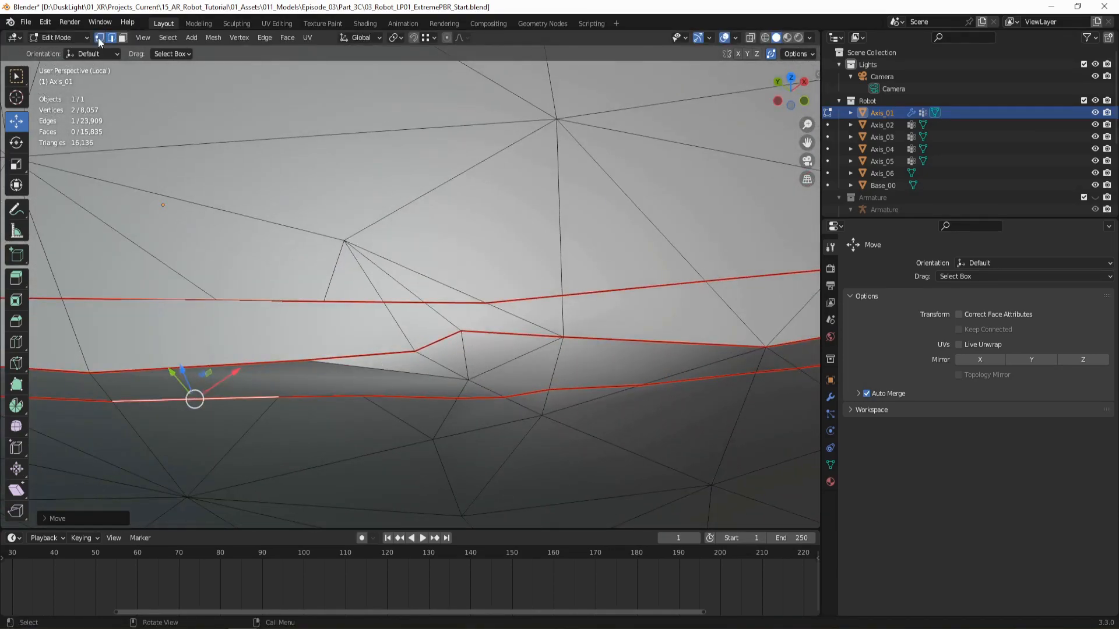
click(461, 331)
key(g)
key(g)
click(463, 349)
- Dissolve the three stray edges linking the middle seam to the vertex just below it
key(2)
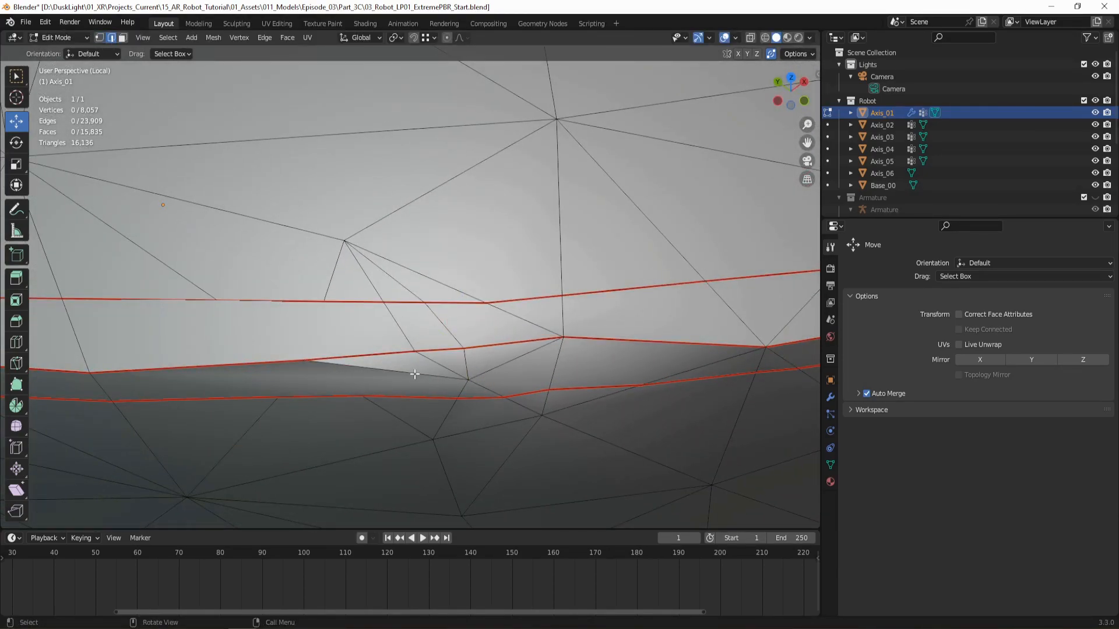
click(414, 374)
key(x)
click(412, 373)
click(442, 366)
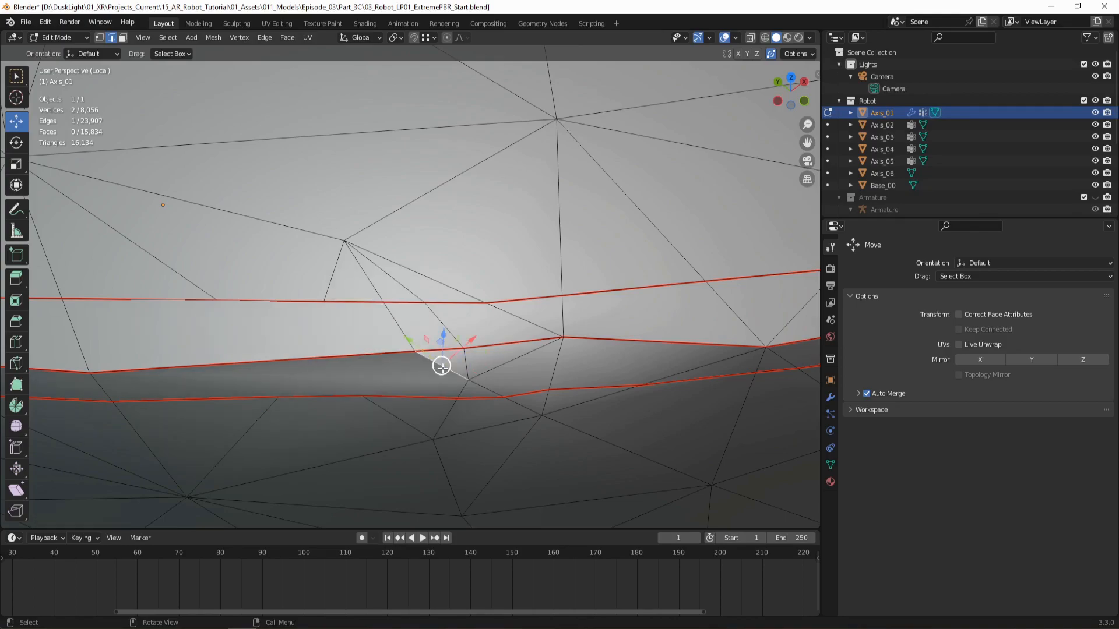
shift+click(462, 364)
key(x)
click(461, 364)
middle_drag(460, 364, 346, 341)
- Nudge two middle-seam vertices at the rim's silhouette slightly along the global X axis in vertex mode
key(1)
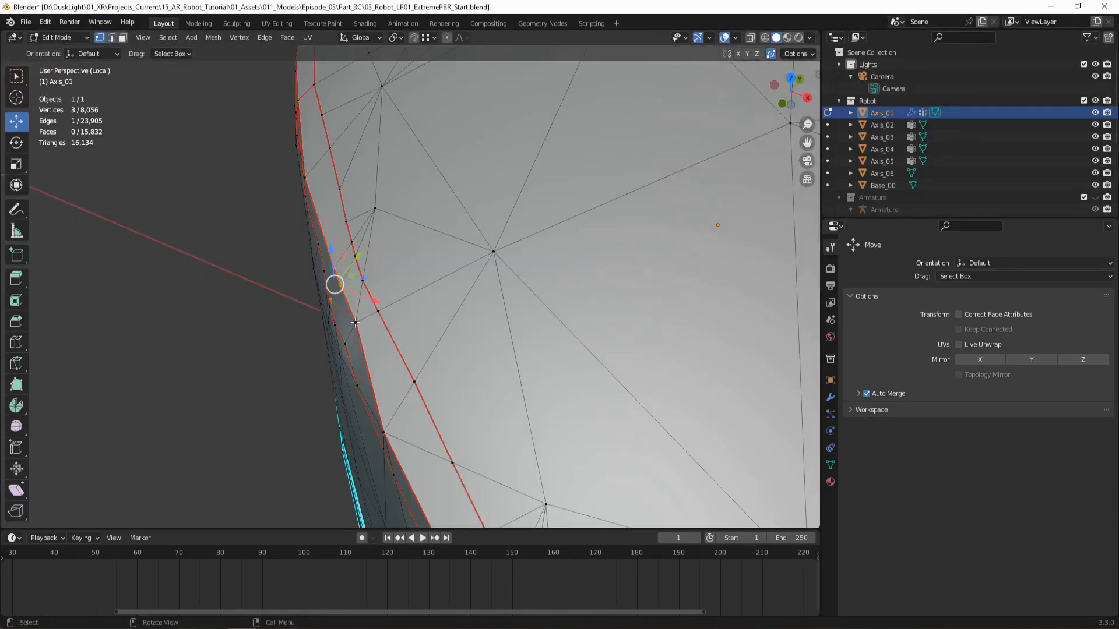
drag(397, 338, 392, 335)
drag(375, 291, 368, 298)
middle_drag(362, 381, 439, 360)
key(2)
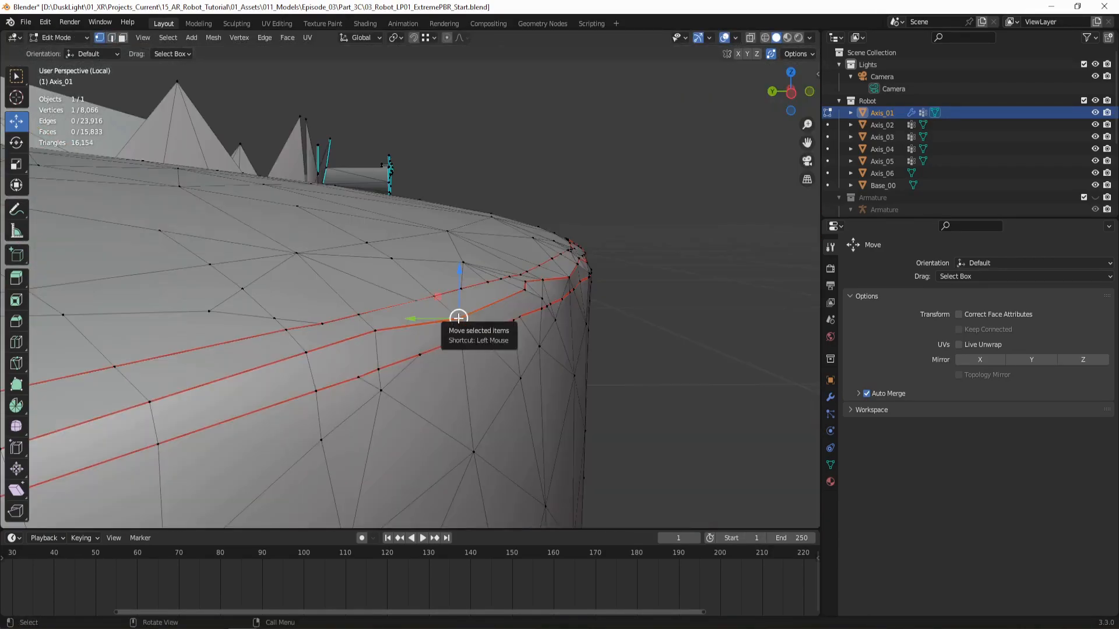
- Slide the selected middle-seam vertex slightly along its edge to smooth the seam's curve near the silhouette
key(g)
key(g)
click(451, 313)
middle_drag(451, 312, 547, 321)
shift+middle_drag(548, 321, 409, 346)
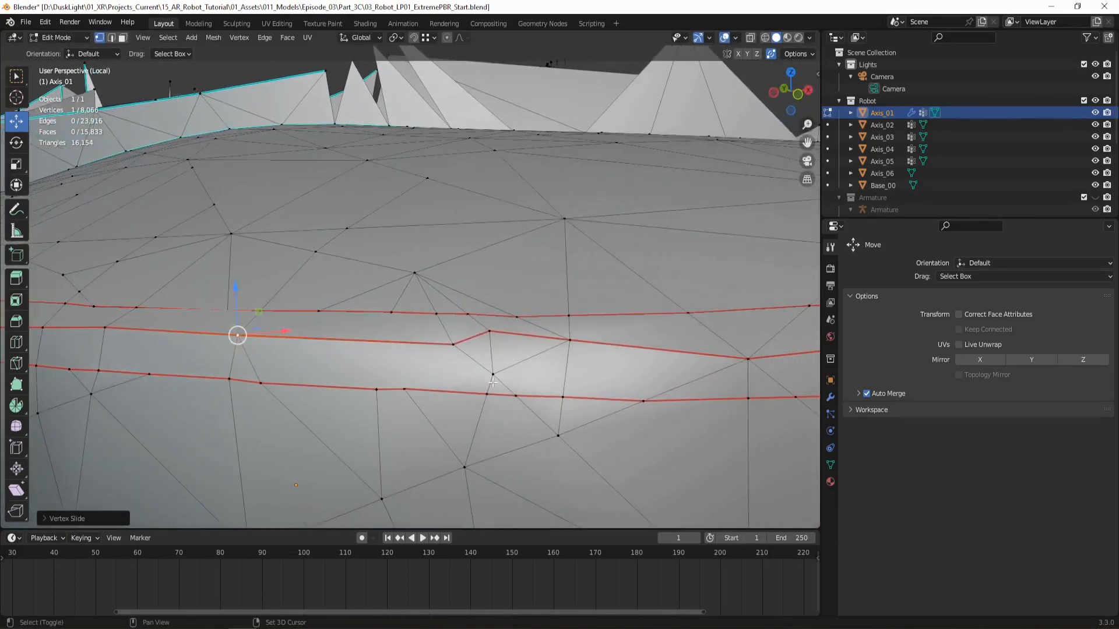
- Merge the stray vertex below the middle seam into the seam's peak vertex and try sliding it down in line
key(g)
click(489, 331)
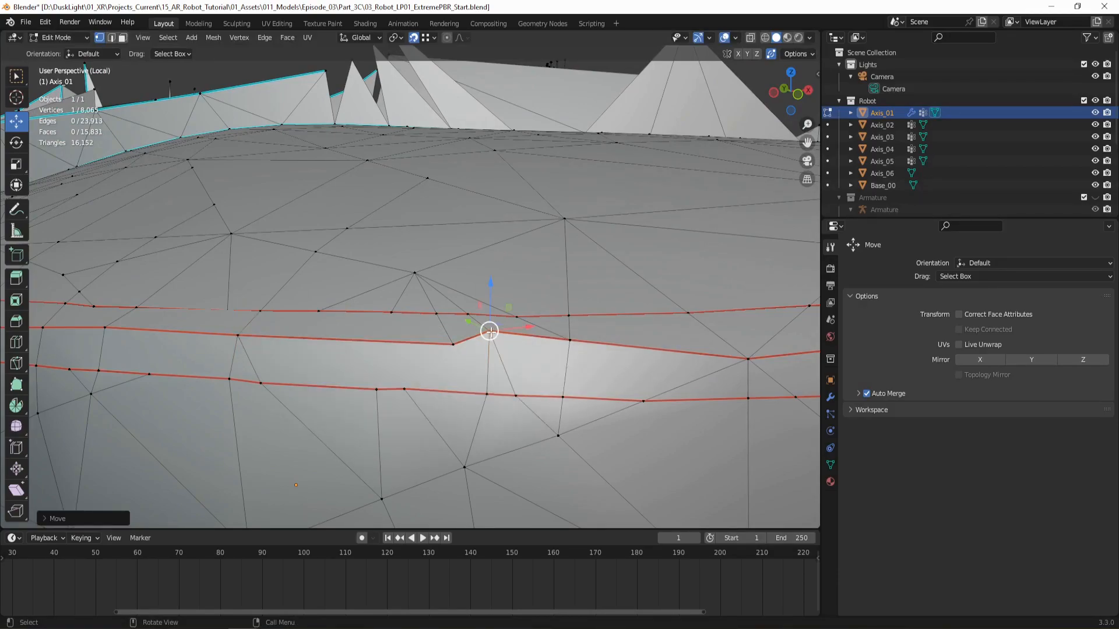
key(g)
key(g)
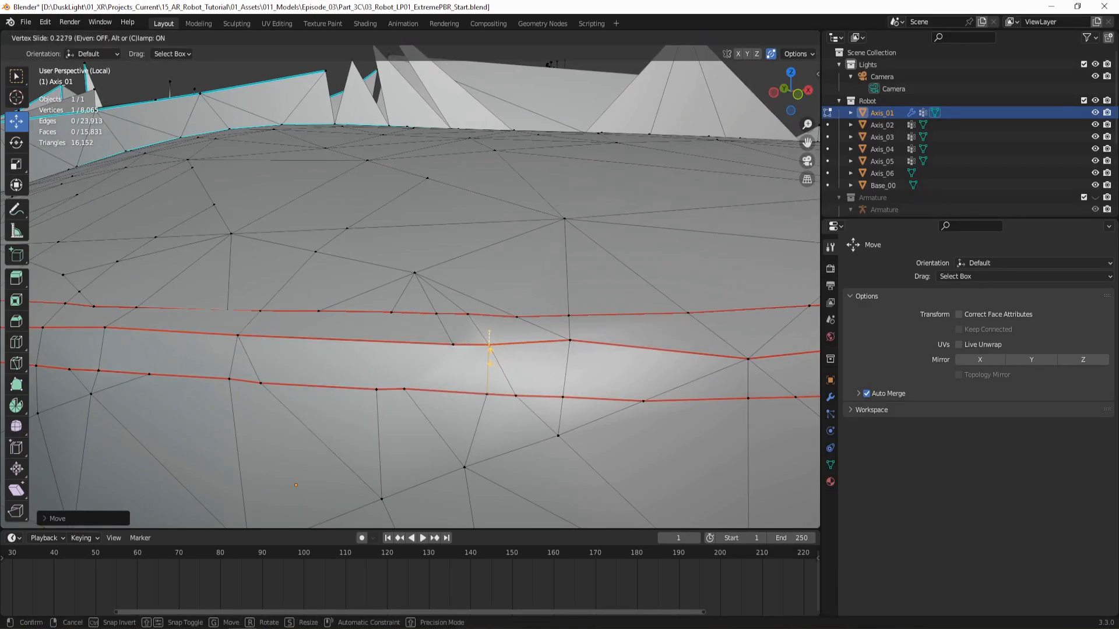
key(Escape)
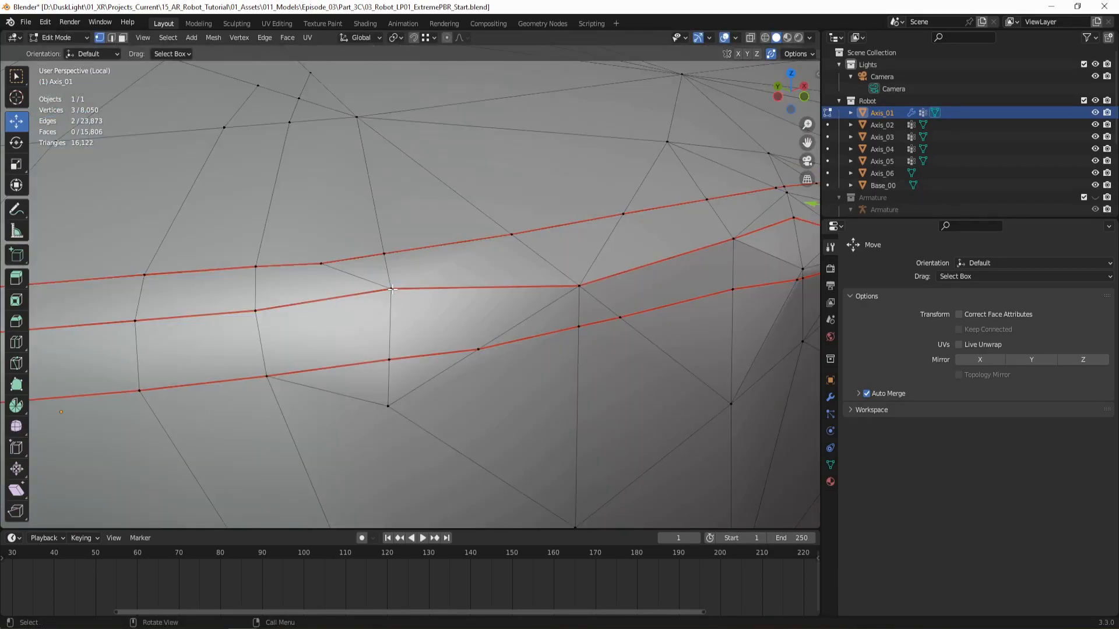
- Slide the middle-seam vertex at the bright shading patch slightly down its vertical edge
key(g)
key(g)
click(390, 301)
- Dissolve the stray diagonal edges between the red seams beside the bright shading patch
click(111, 38)
click(364, 285)
key(x)
click(365, 285)
middle_drag(365, 285, 338, 282)
click(414, 320)
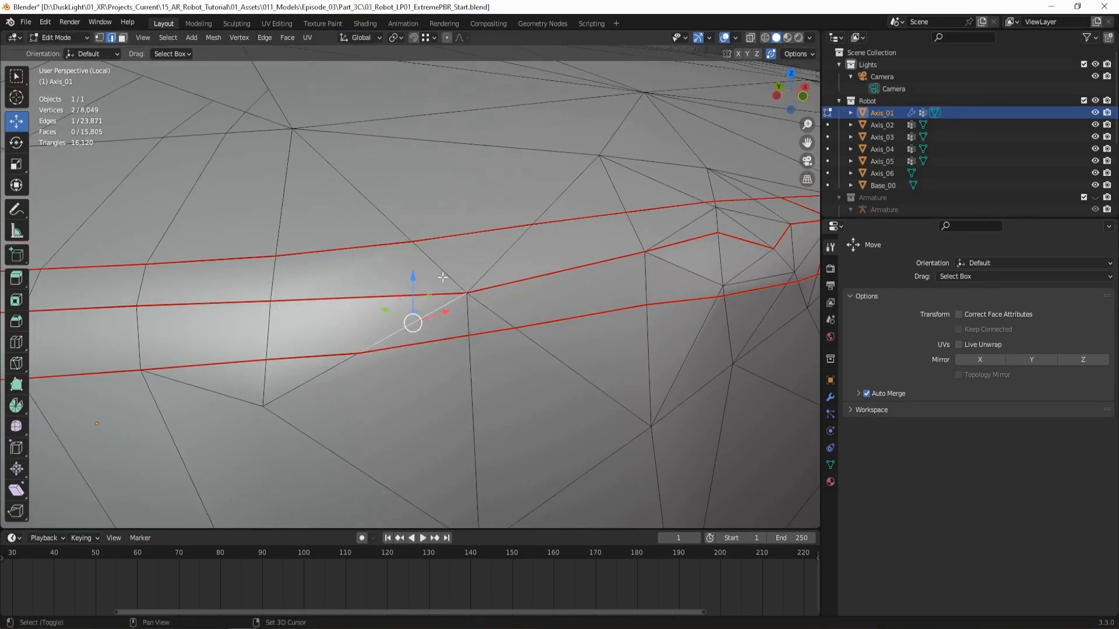
key(x)
click(444, 270)
- Knife-cut an edge from the middle-seam vertex up across the upper seam to the edge above, and dissolve the old diagonal
key(k)
click(466, 293)
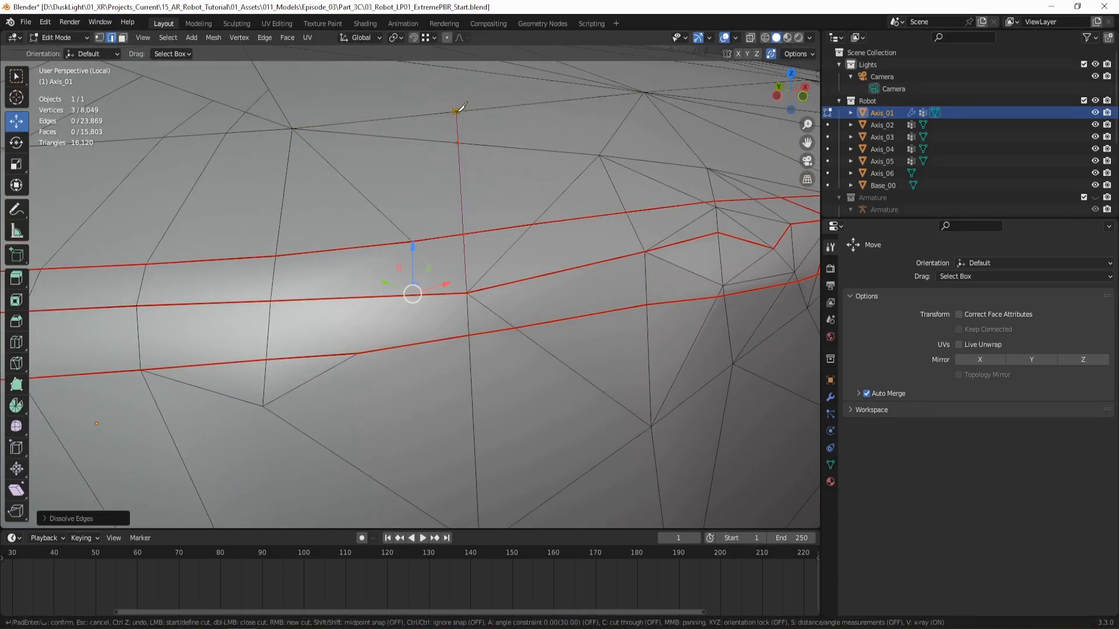
click(457, 110)
key(Return)
click(376, 208)
key(x)
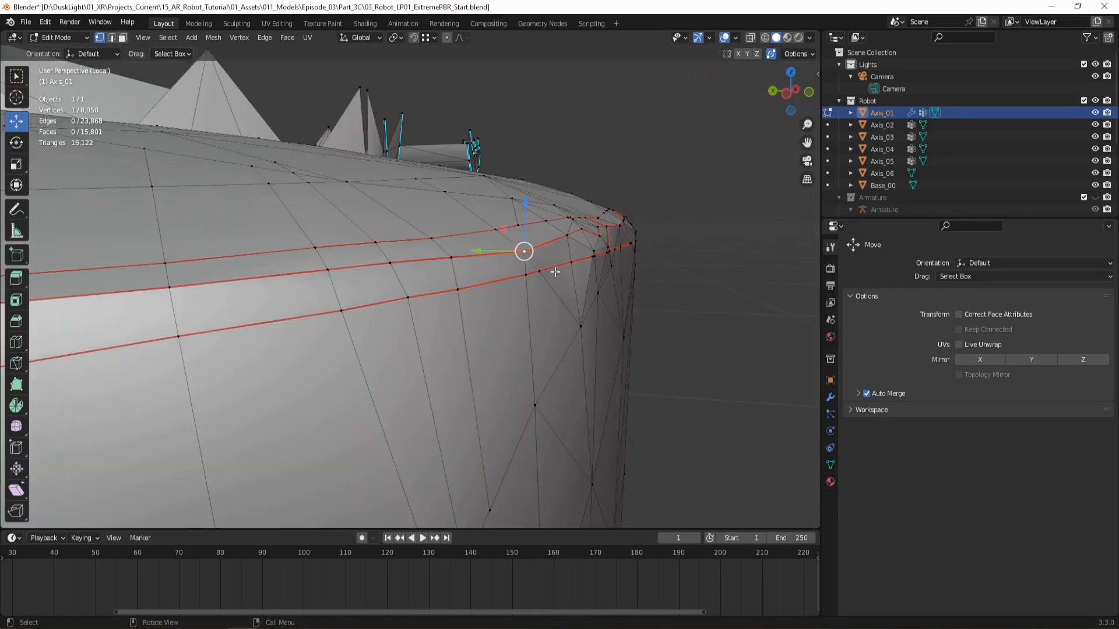
- Slide the middle-seam vertex nearest the rim's silhouette slightly along its edge in vertex mode
key(g)
key(g)
click(551, 270)
middle_drag(551, 270, 457, 300)
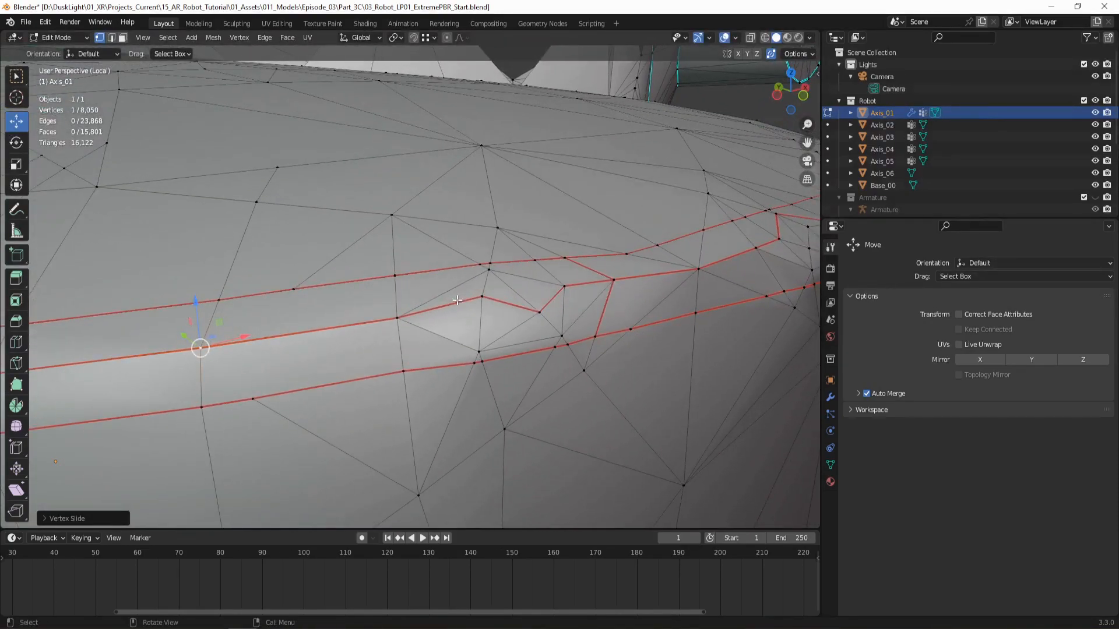
- Dissolve the stray edges joining the middle seam to the vertex just above the lower seam
key(2)
shift+click(443, 338)
key(x)
click(447, 334)
click(480, 333)
shift+click(502, 339)
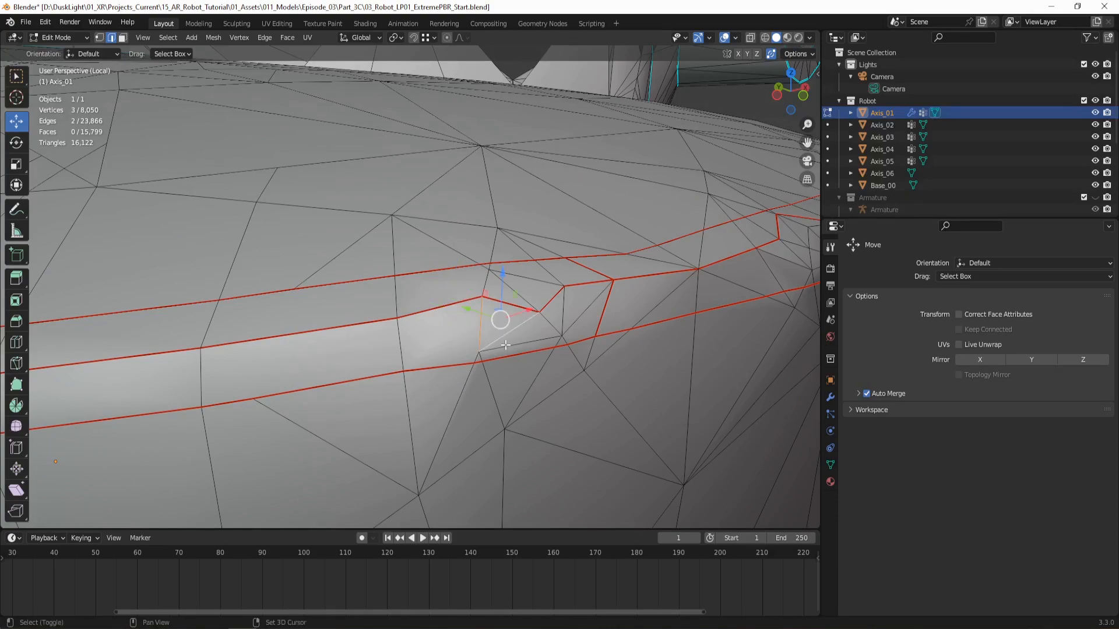
key(x)
click(479, 353)
- Knife-cut an edge from the middle seam's peak vertex down to the lower-seam vertex
middle_drag(479, 353, 708, 287)
key(k)
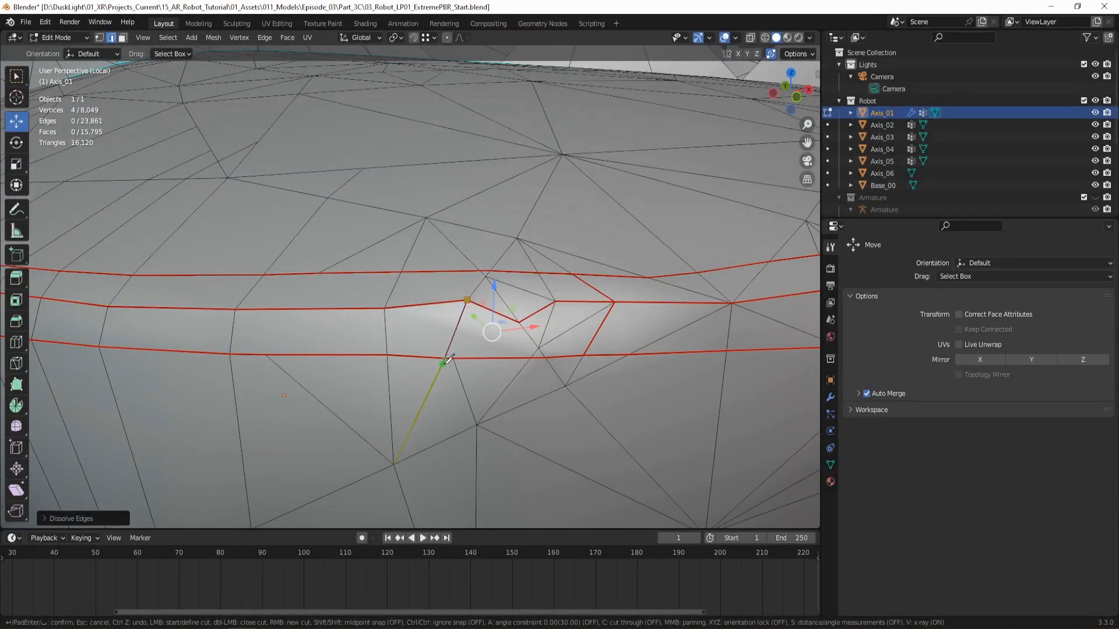
click(446, 359)
key(Return)
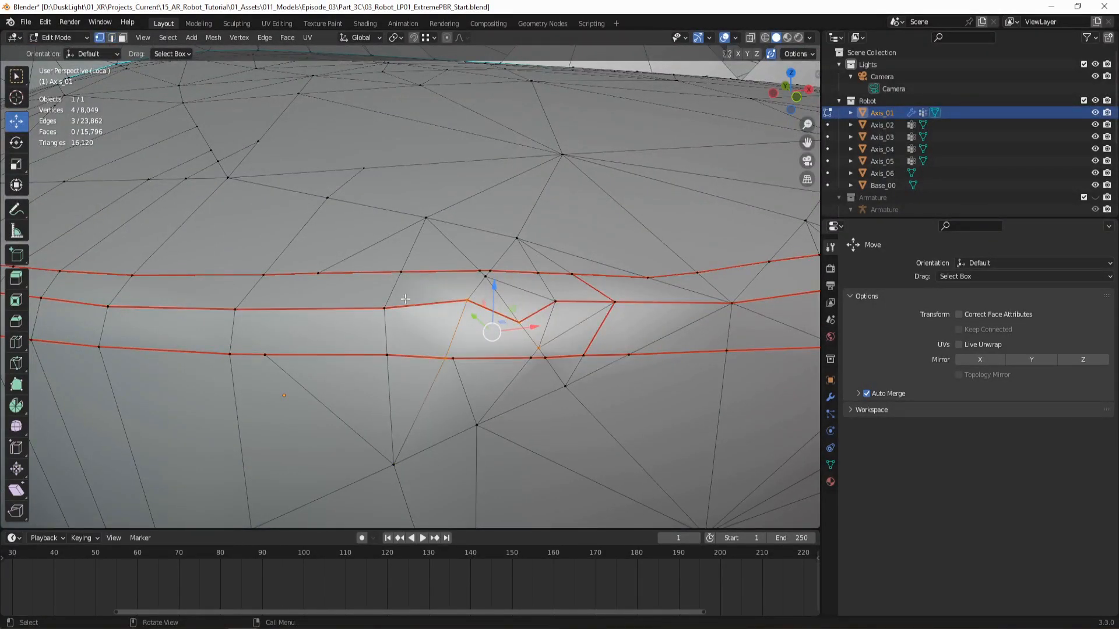
- Slide the uneven middle-seam vertices and the adjoining red corner vertex along their edges to level the seam
key(g)
key(g)
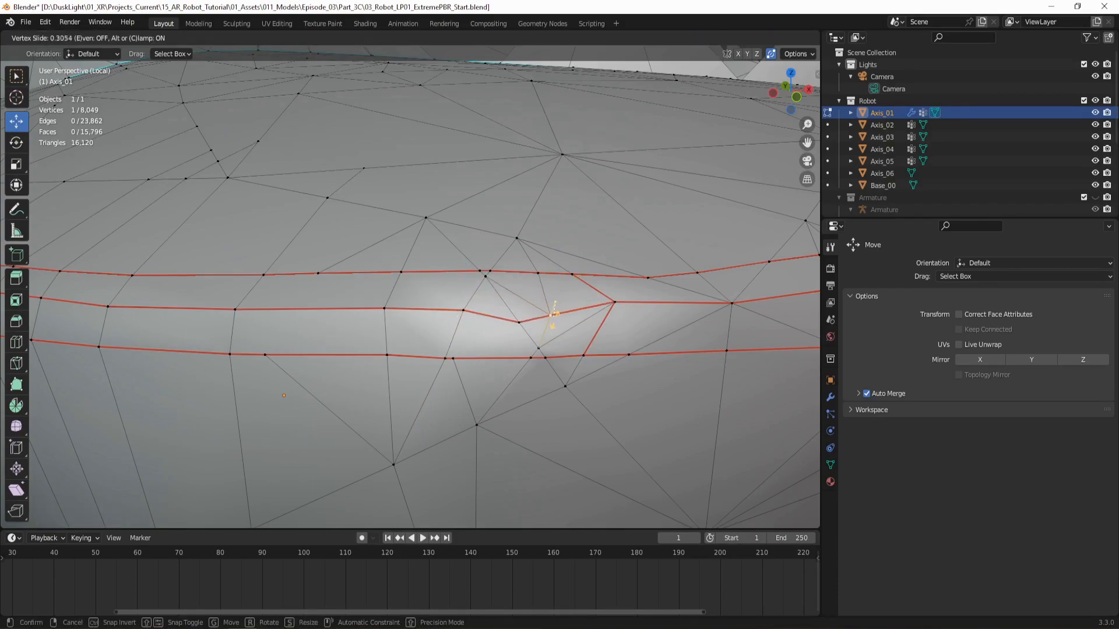
click(512, 312)
click(614, 302)
key(g)
key(g)
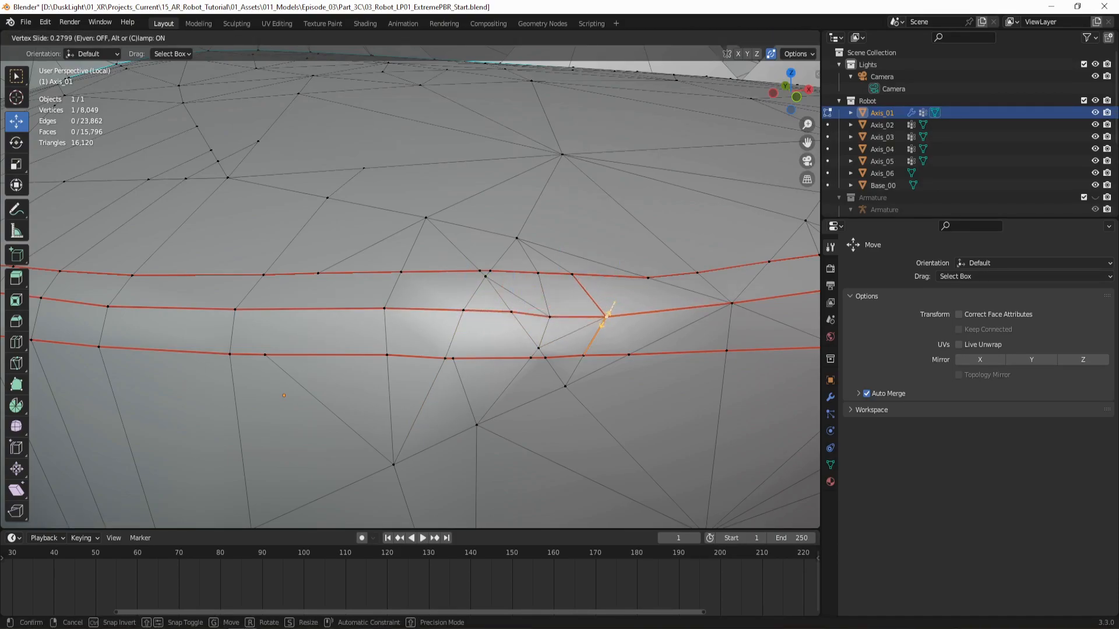
click(606, 316)
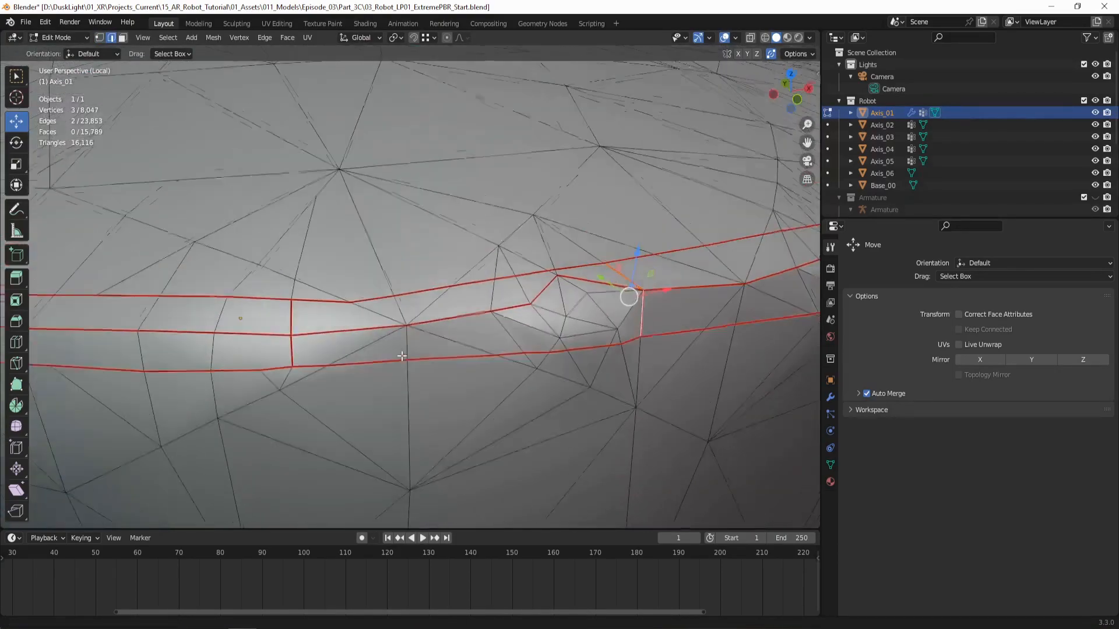
- Merge the next seam bump's peak vertex into the vertex below it, and its neighbour into the one above the lower seam
shift+middle_drag(560, 276, 467, 308)
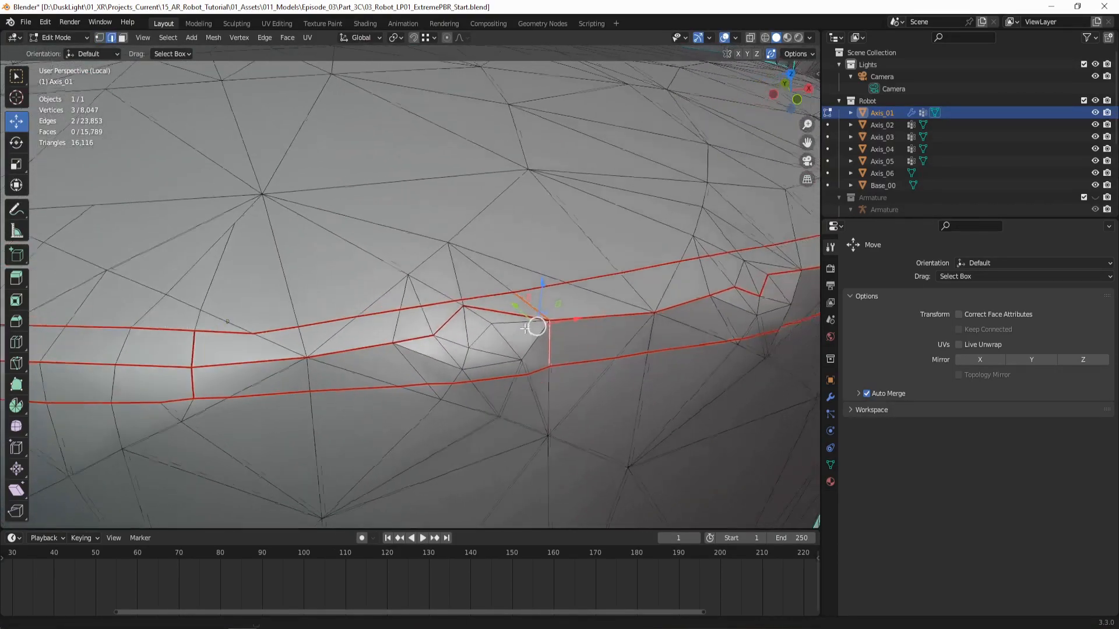
click(463, 306)
key(g)
click(470, 344)
click(491, 325)
key(g)
click(521, 360)
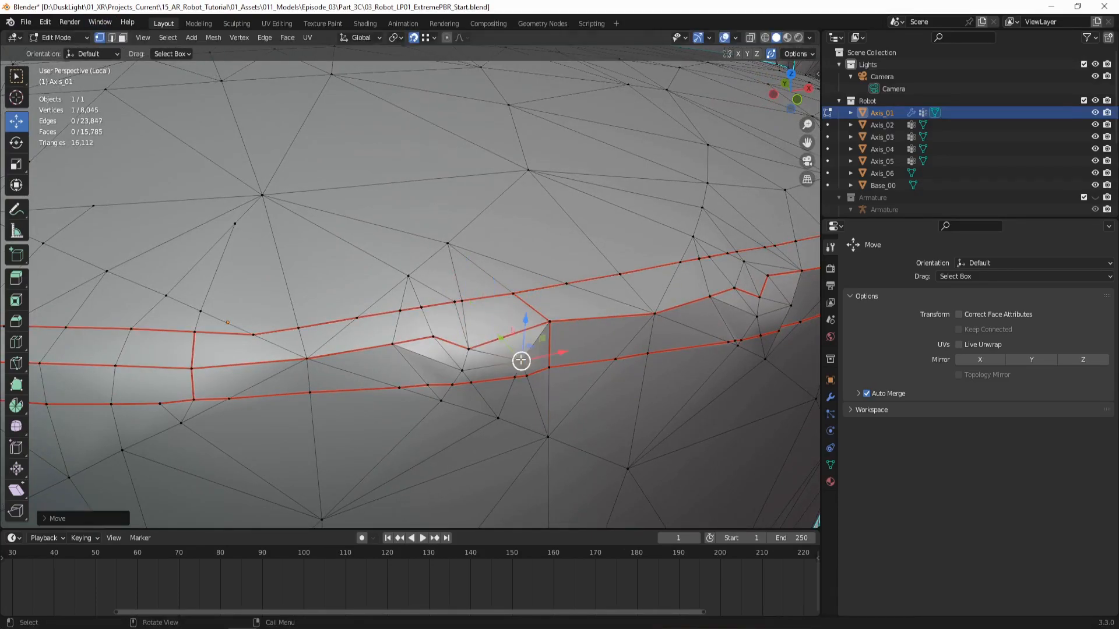
- Turn off snapping and move the lower-seam edge beside the rim's corner along the global Y axis
click(413, 38)
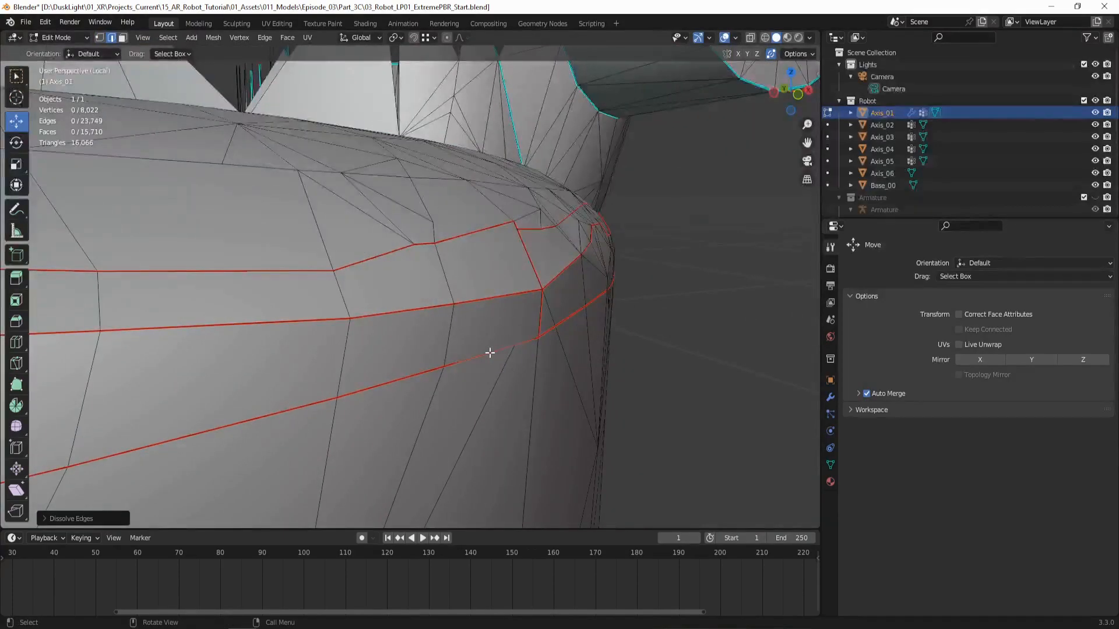
click(489, 352)
key(g)
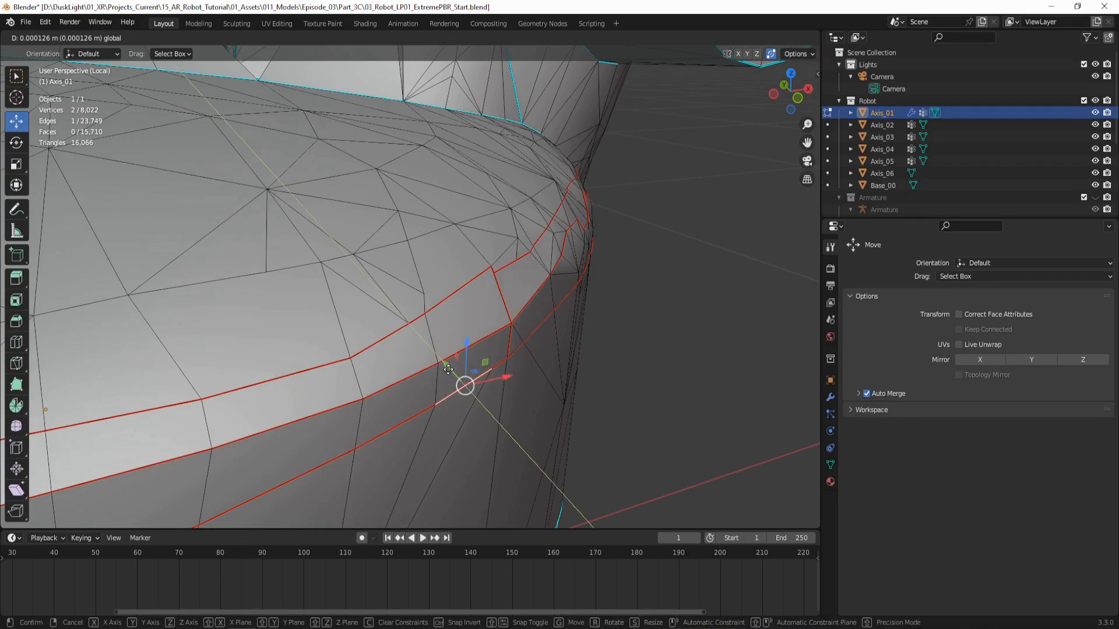
click(464, 373)
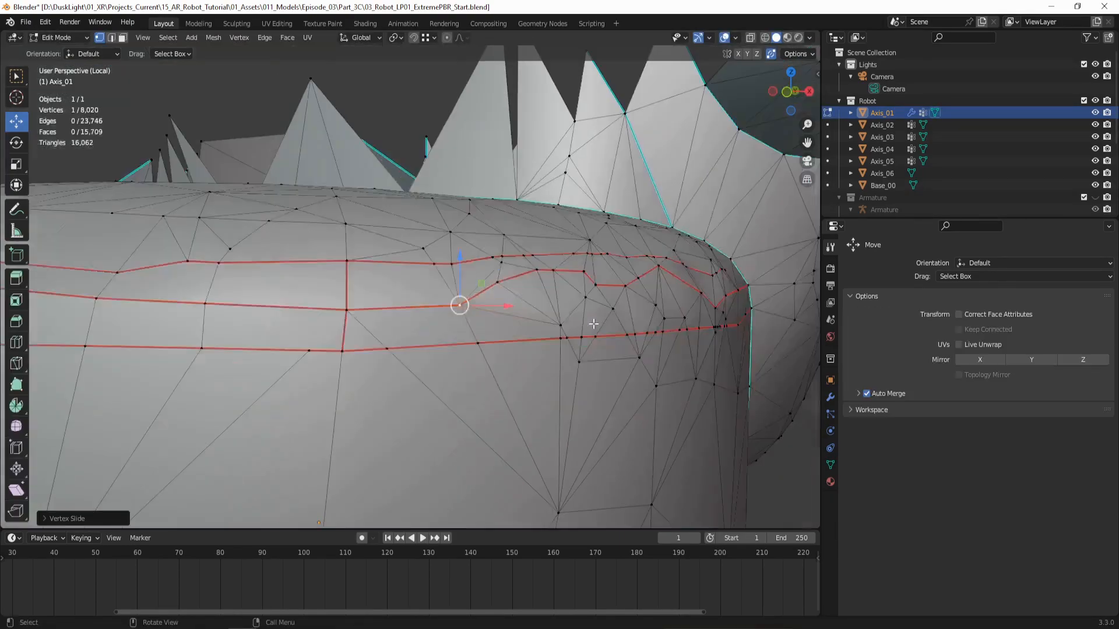
- Reposition the uneven middle-seam vertices near the rim's sharp bend to straighten the seam
middle_drag(457, 302, 505, 327)
drag(428, 318, 482, 275)
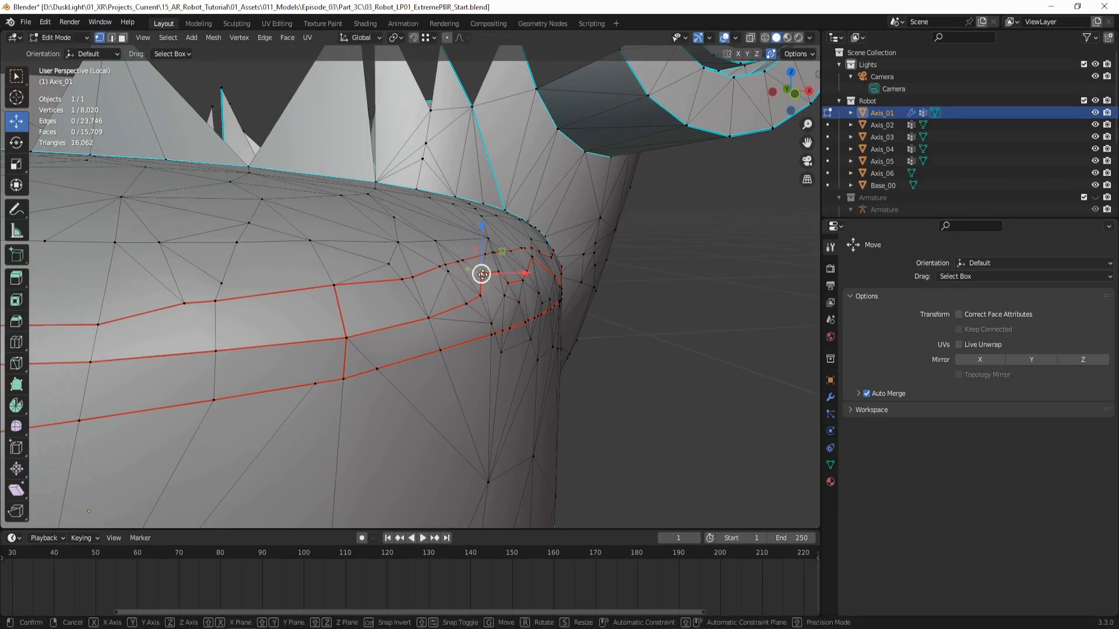
click(499, 287)
key(2)
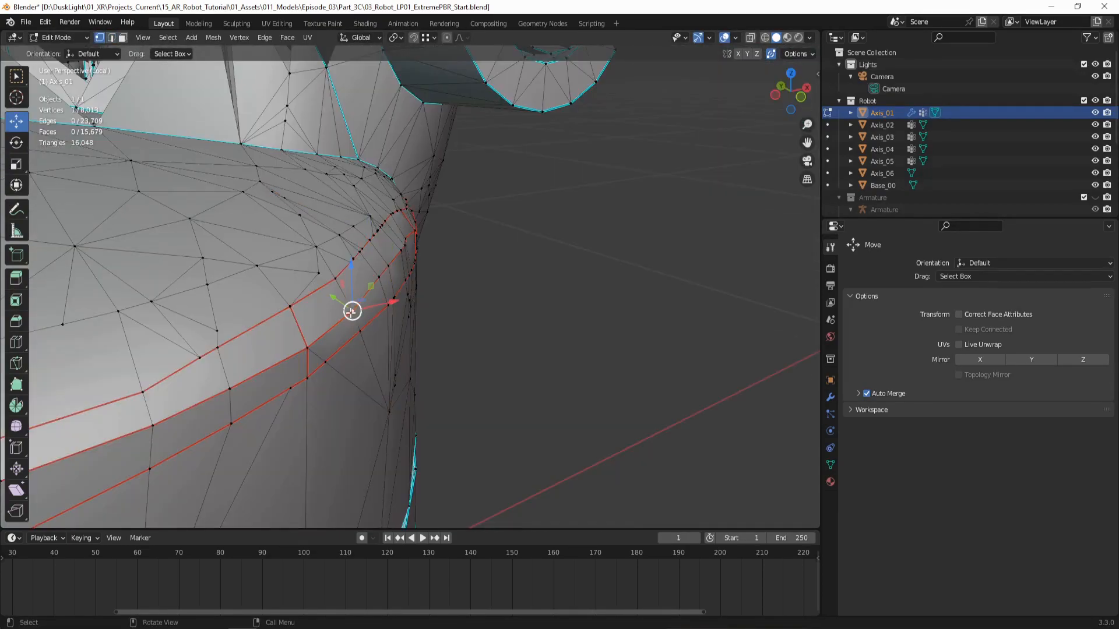
scroll(326, 320, up, 1)
drag(334, 290, 338, 293)
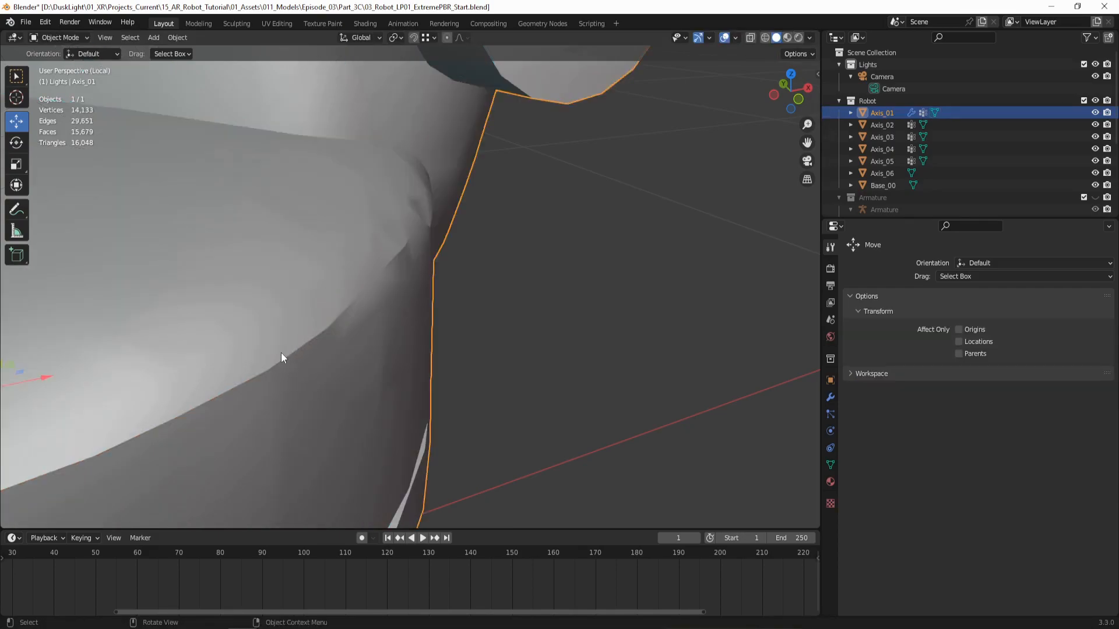
- Move the middle-seam edge at the dark shading patch along the global Y axis and leave Edit Mode
scroll(297, 354, up, 2)
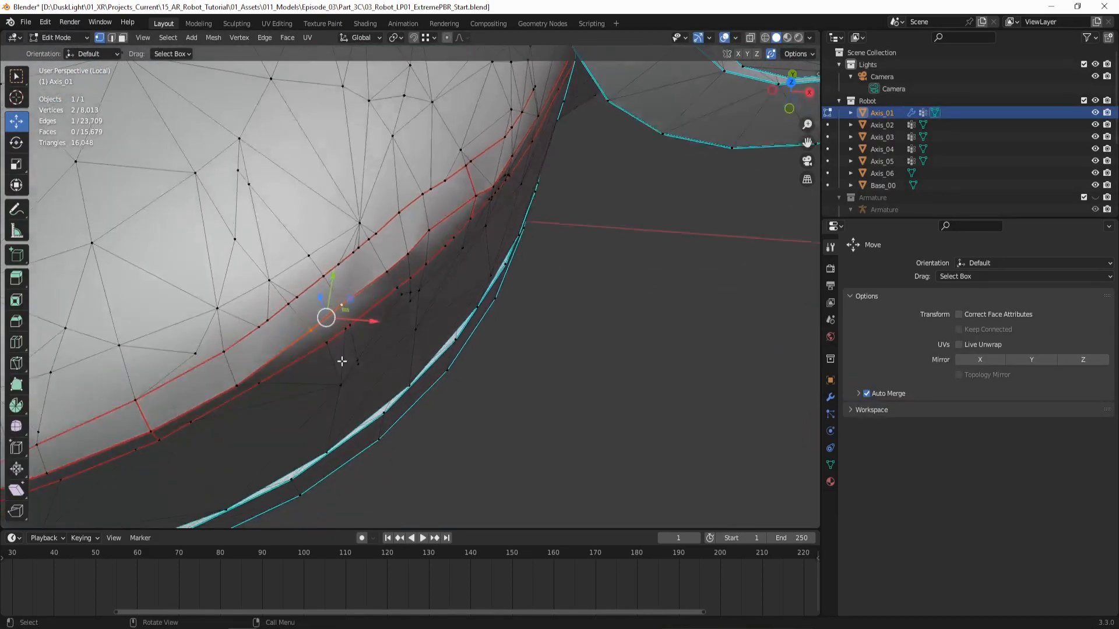
key(g)
key(y)
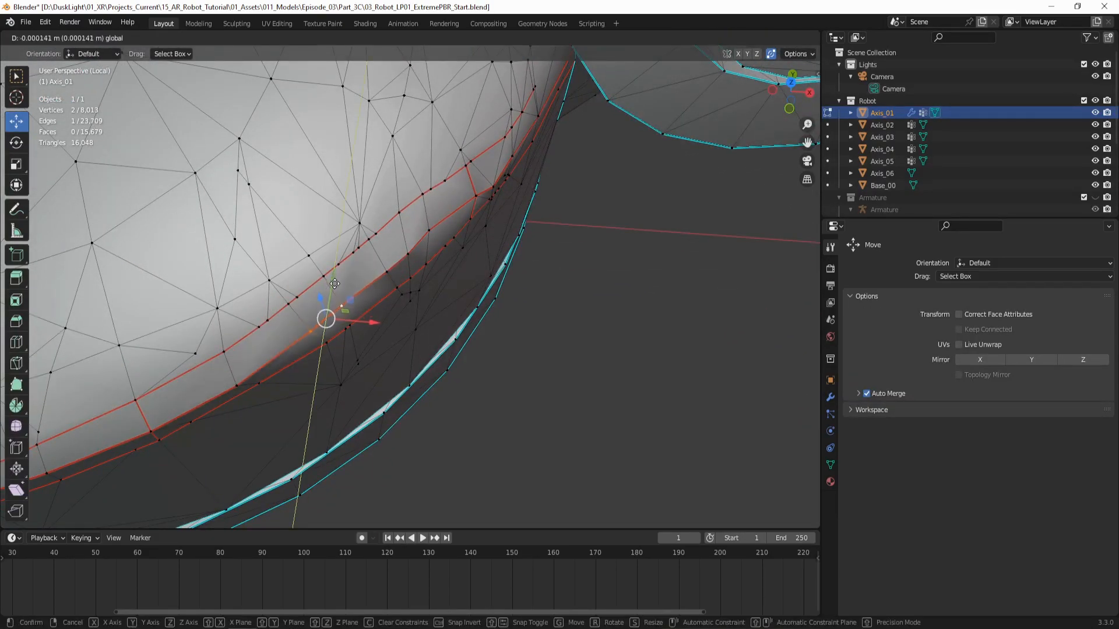
click(345, 343)
key(Tab)
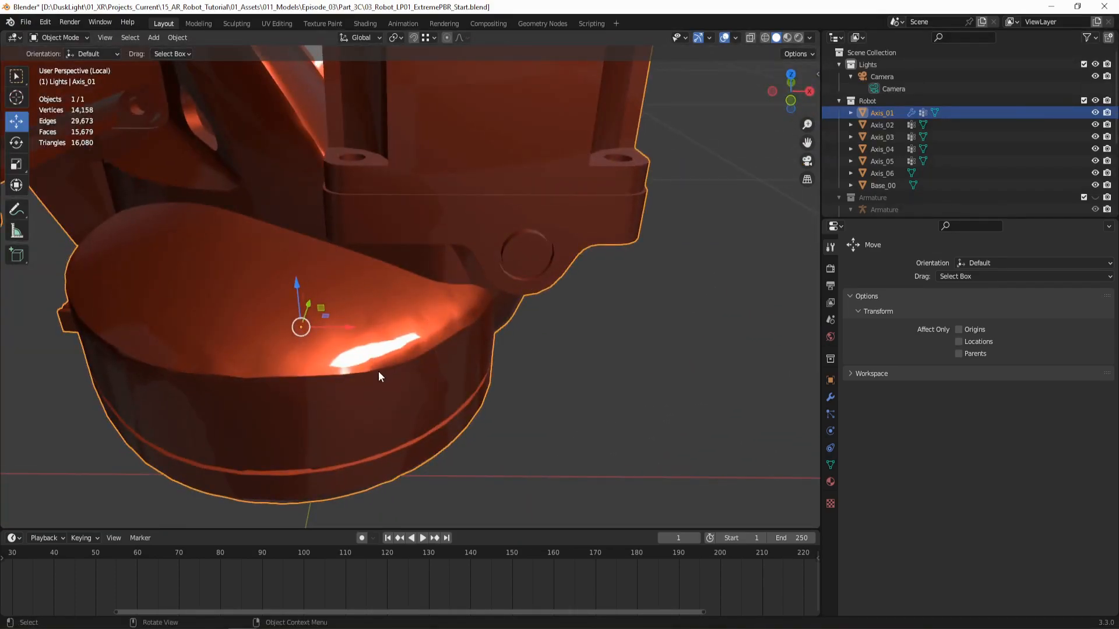
- Return to Edit Mode and dissolve the three stray edges above the upper seam, left of the bright highlight
middle_drag(379, 371, 356, 314)
key(Tab)
scroll(466, 356, up, 6)
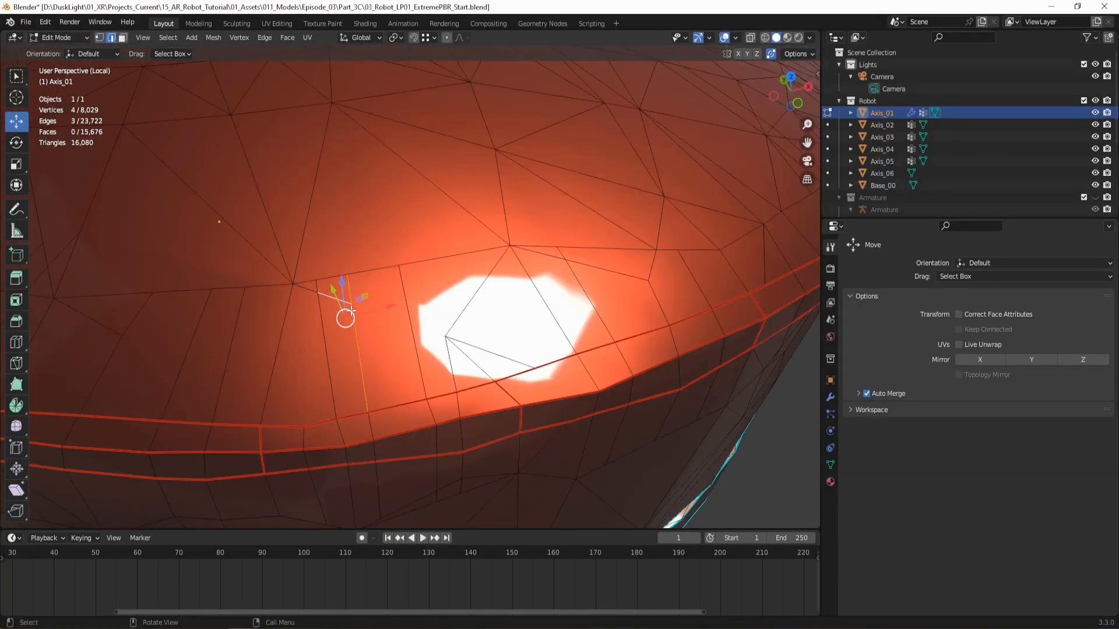
key(x)
click(336, 302)
- Knife-cut an edge from the vertex beside the highlight up to the boundary edge, and dissolve the stray edges branching from that vertex
middle_drag(474, 340, 437, 354)
key(k)
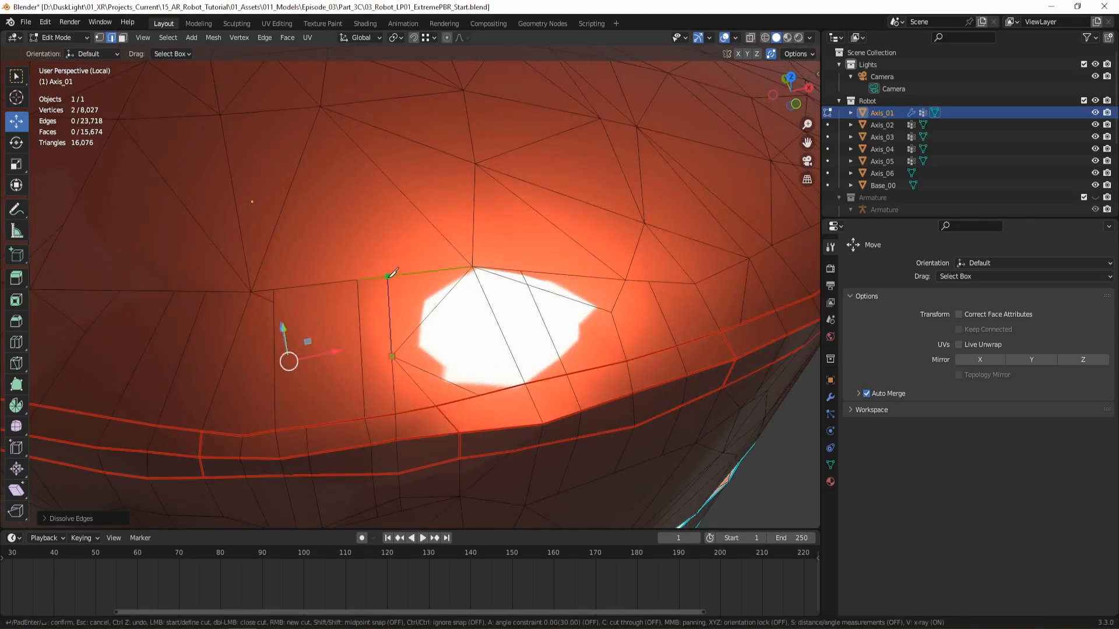
key(Return)
key(x)
click(419, 333)
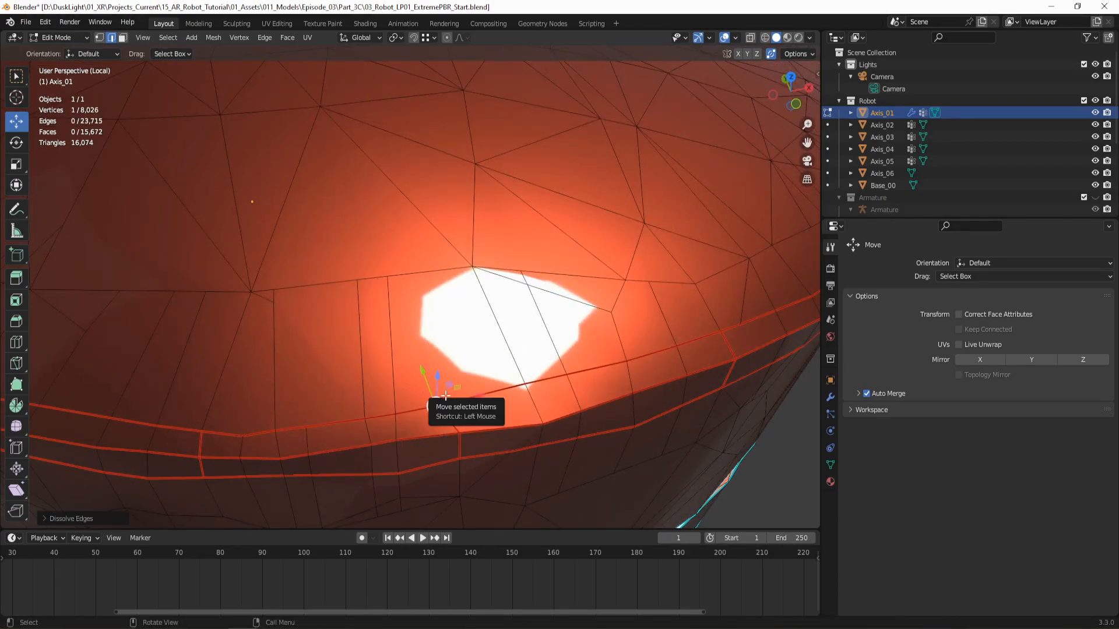
- Knife-cut an edge from the upper-seam vertex below the highlight up to the boundary edge above it
key(k)
click(438, 404)
click(423, 274)
key(Return)
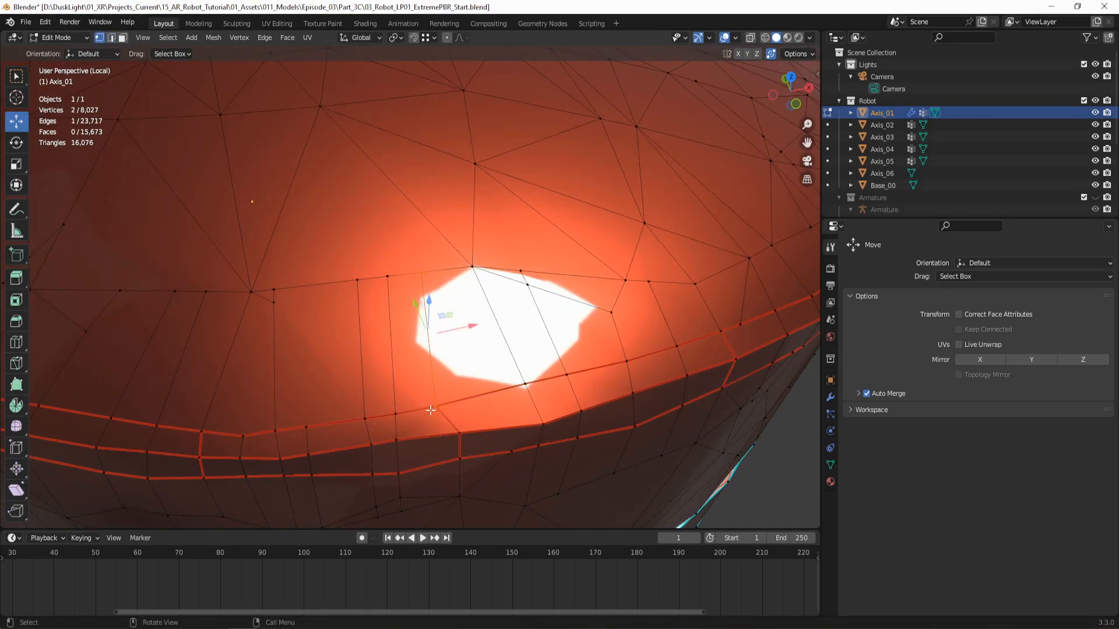
- Slide the upper-seam vertex at the base of the new cut along its edge
click(433, 408)
key(g)
key(g)
click(486, 397)
- Knife-cut another edge up to the boundary edge left of the highlight, and dissolve the short stray edge beside it
key(k)
click(304, 286)
key(Return)
click(112, 38)
click(268, 301)
key(ctrl+x)
- Check the highlight's shading in Object Mode, and dissolve the stray edge at the highlight's pinched corner in Edit Mode
key(Tab)
middle_drag(296, 336, 379, 256)
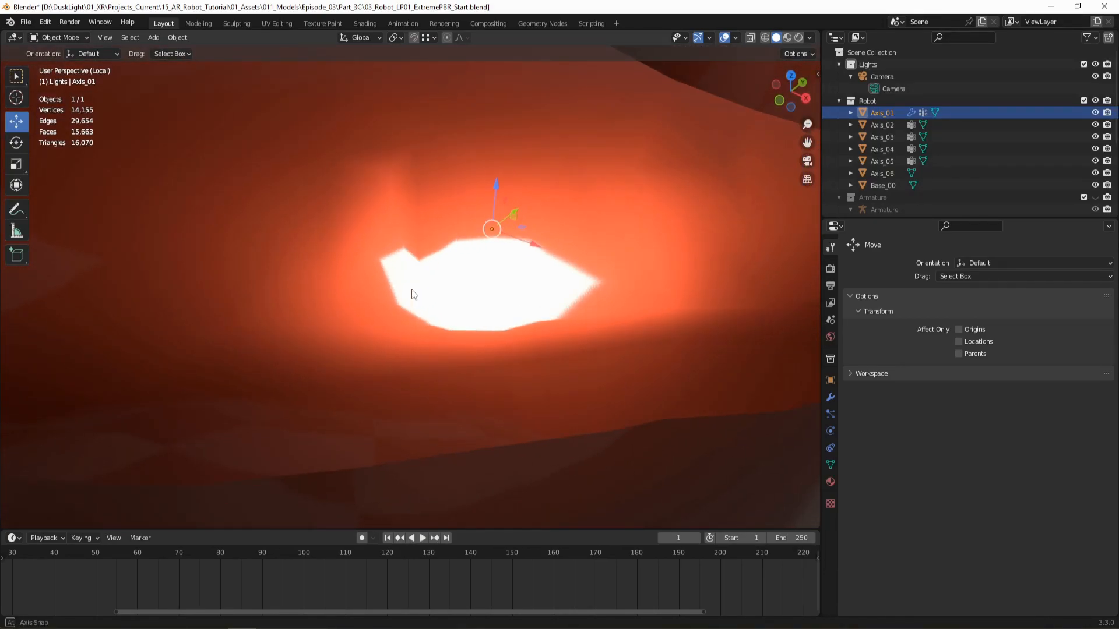
key(Tab)
key(x)
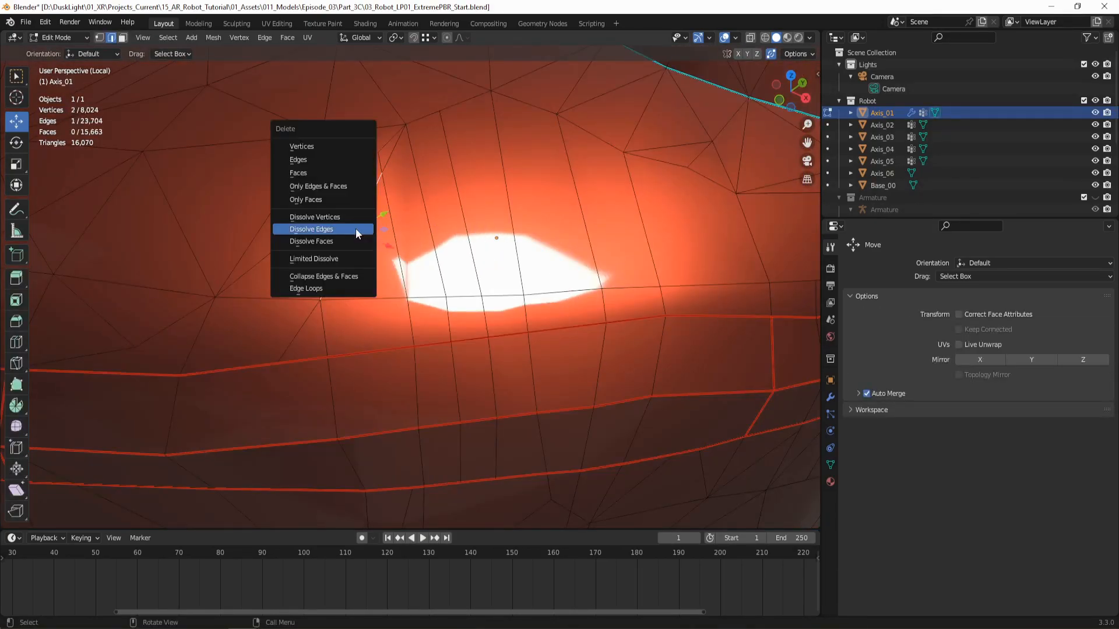
- Dissolve the selected edge beside the bright highlight on Axis_01 and check the shading in Object Mode
click(357, 229)
key(Tab)
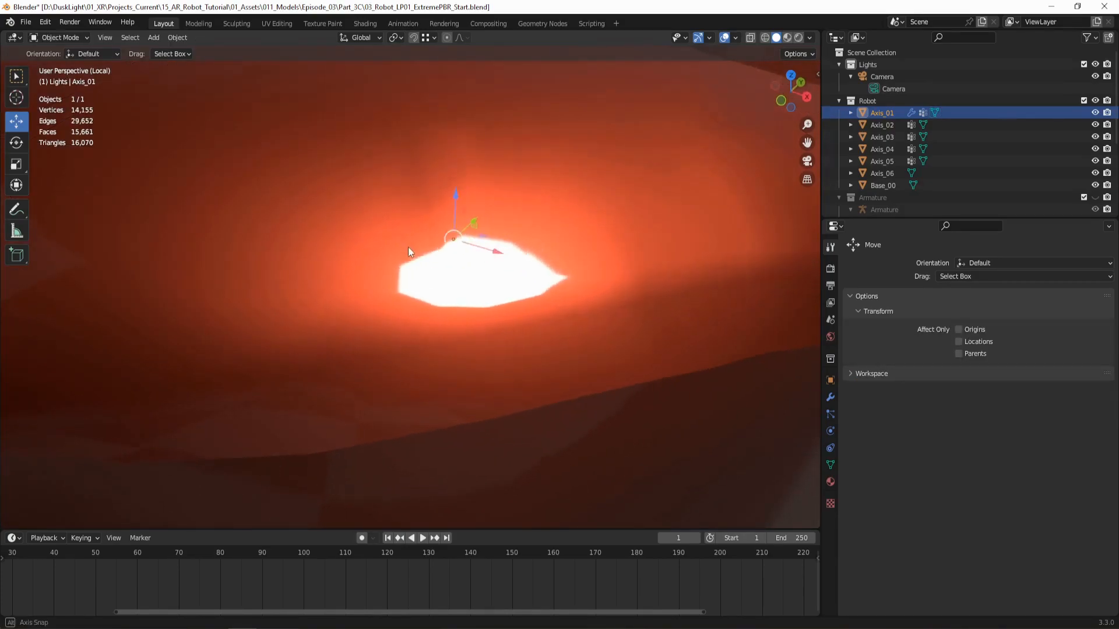
mouse_move(407, 247)
middle_down()
mouse_move(383, 247)
mouse_move(408, 247)
middle_up()
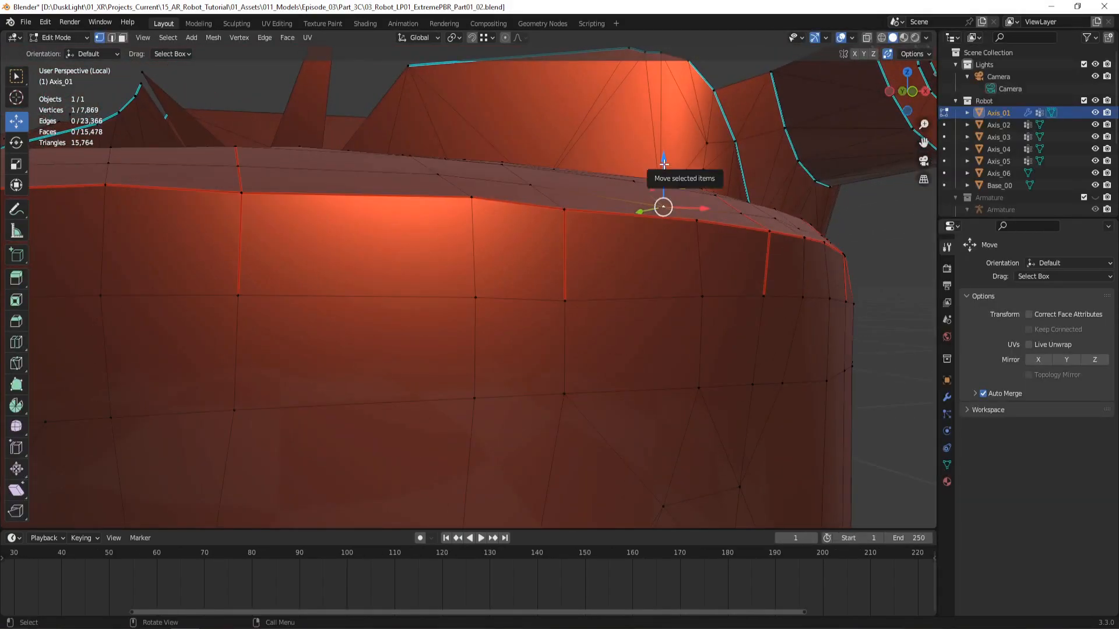
- Move three vertices along the upper rim of Axis_01 slightly upward on the Z axis
drag(663, 204, 663, 199)
click(562, 210)
drag(568, 184, 568, 180)
click(243, 192)
drag(246, 154, 246, 146)
scroll(428, 178, down, 3)
middle_drag(442, 176, 554, 155)
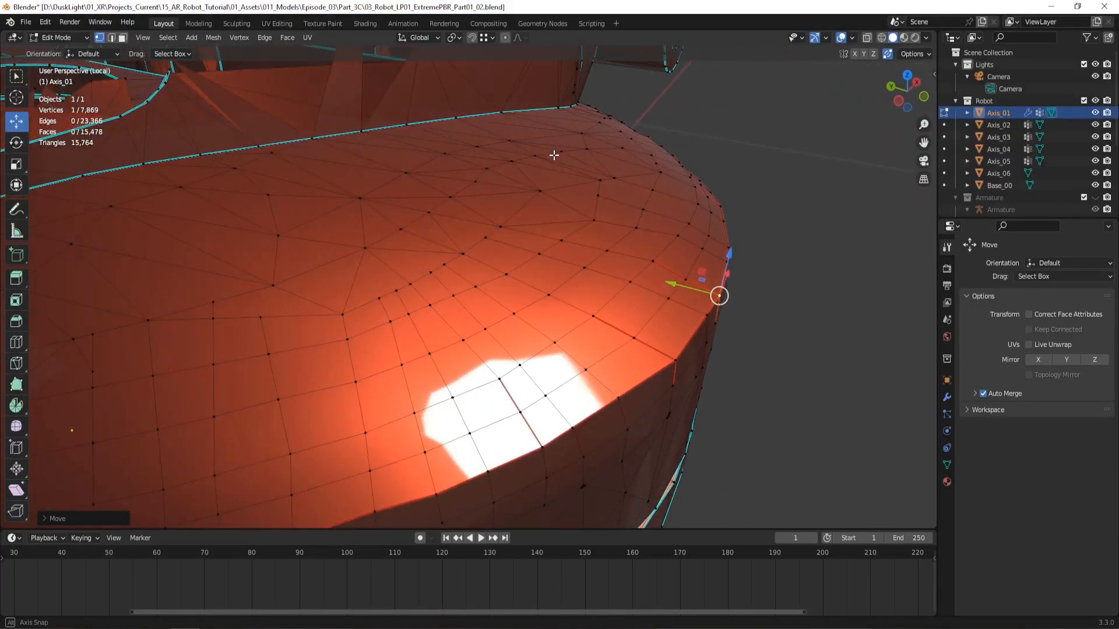
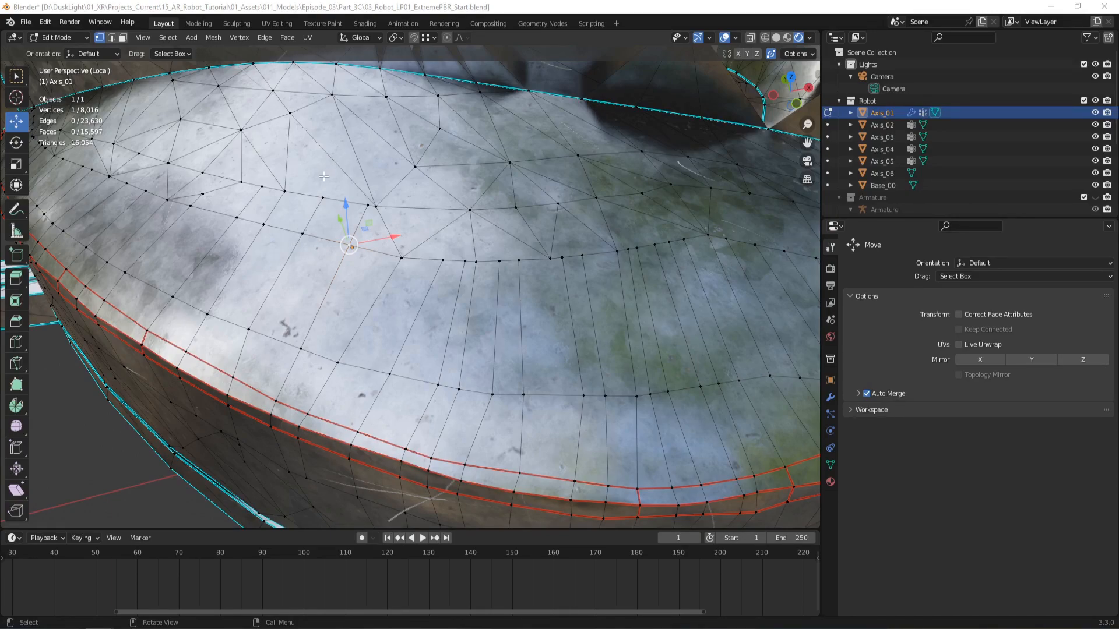
- Inspect the textured top surface and rim of Axis_01 in Object and Edit Mode, and preview a loop cut around the rim
key(Tab)
middle_drag(329, 177, 370, 123)
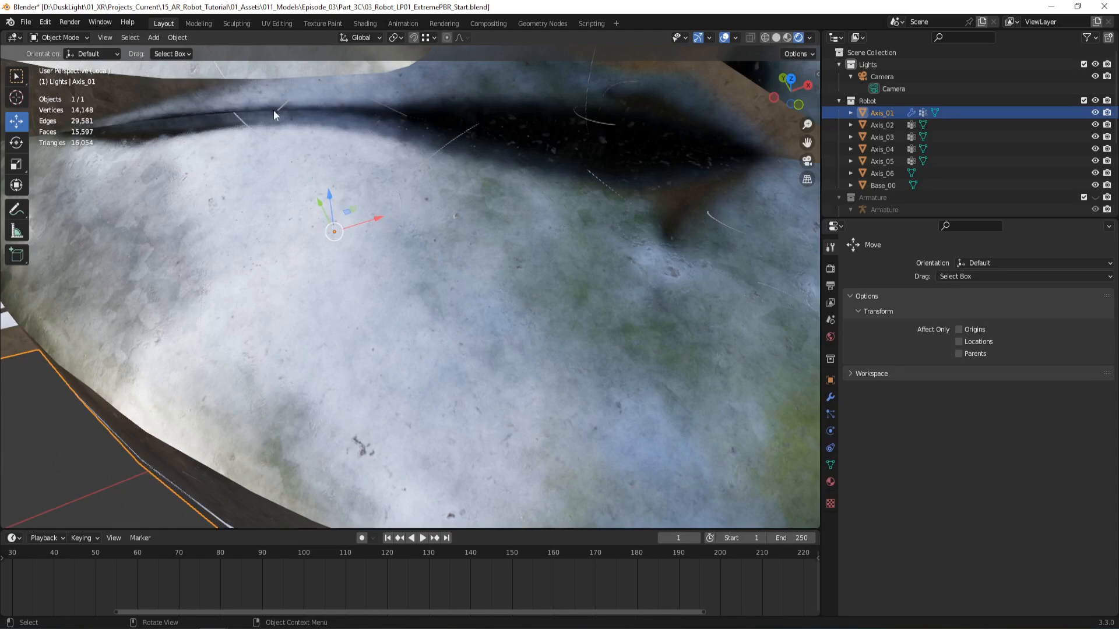
middle_drag(359, 262, 436, 286)
key(Tab)
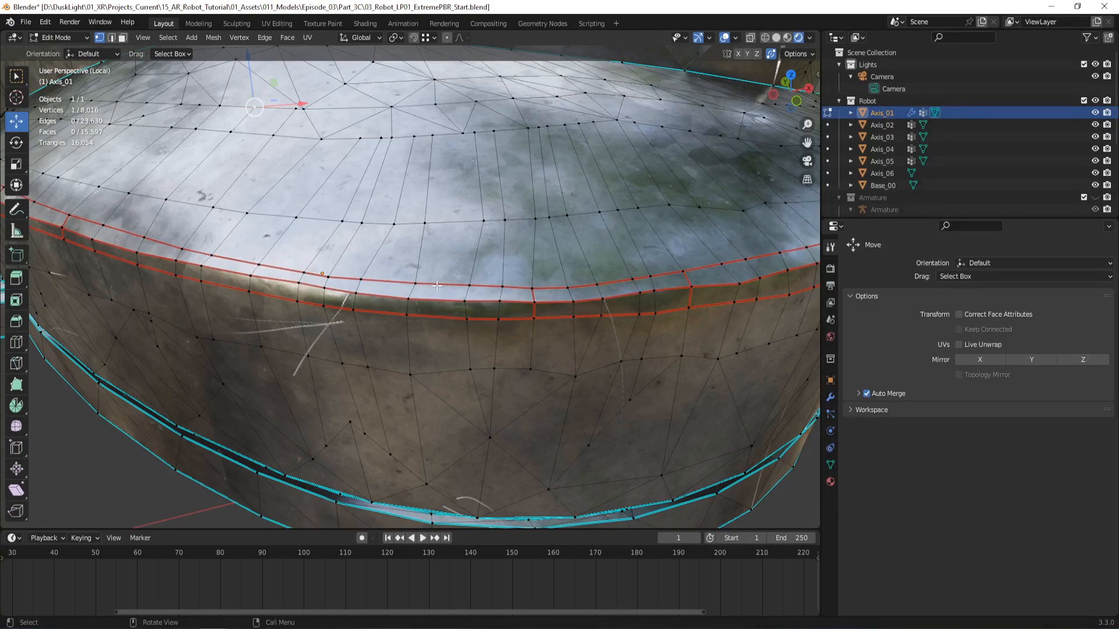
middle_drag(436, 286, 405, 282)
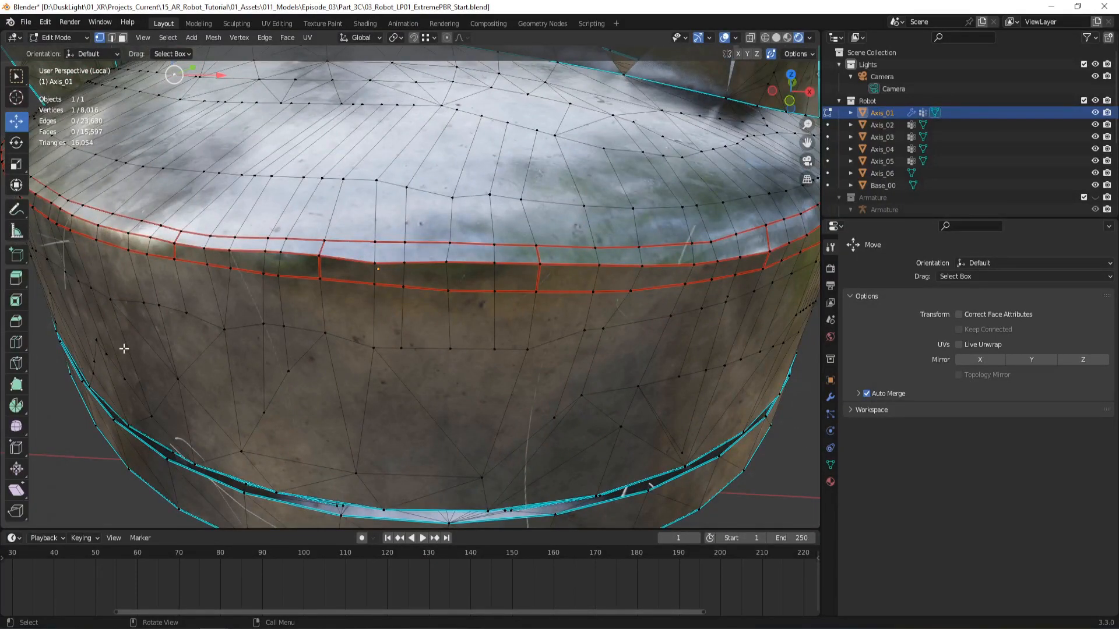
click(15, 343)
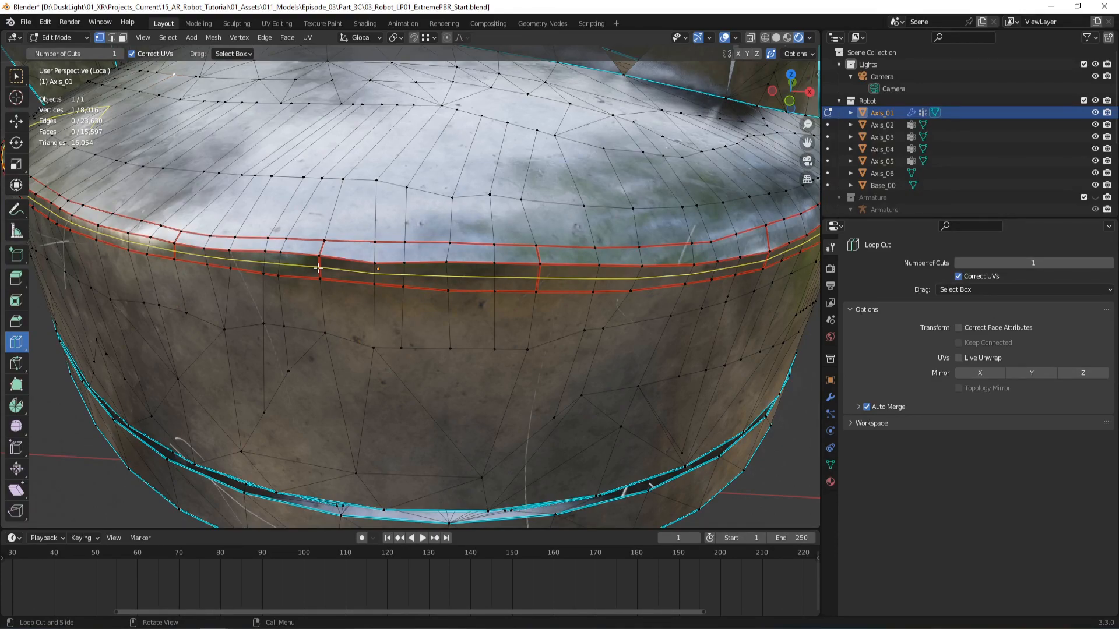
click(17, 121)
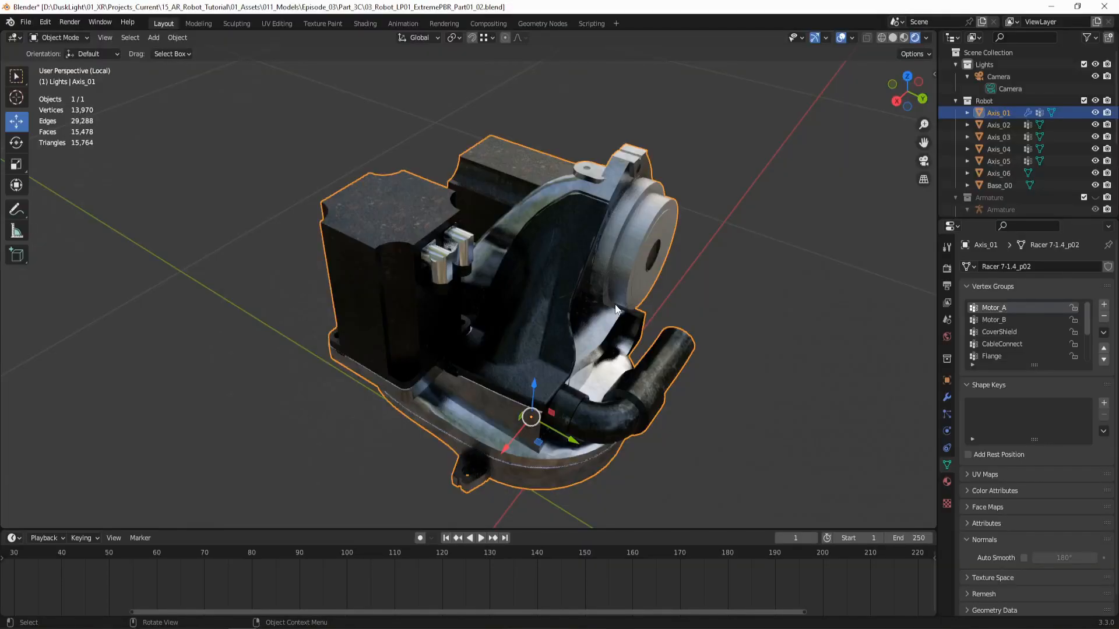
- Select the Motor_A vertex group of Axis_01 in Edit Mode
middle_drag(457, 275, 405, 258)
key(Tab)
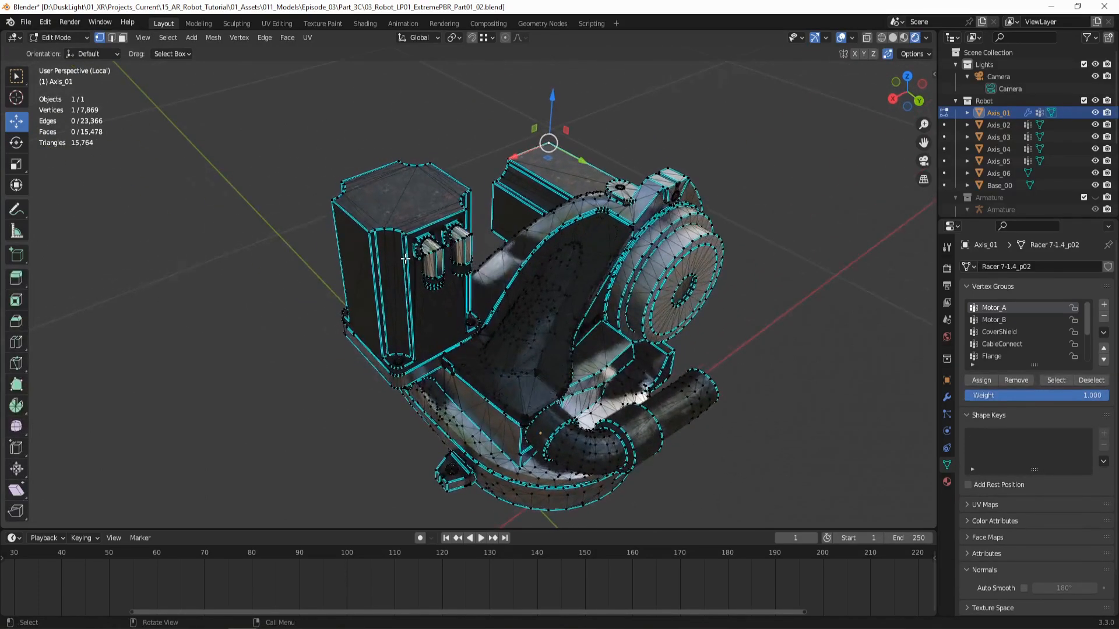
click(1055, 379)
- Add the 1k Sign Paint Metal 003 material from the Metal - Worn Paint category of Extreme PBR to the selected motor
key(n)
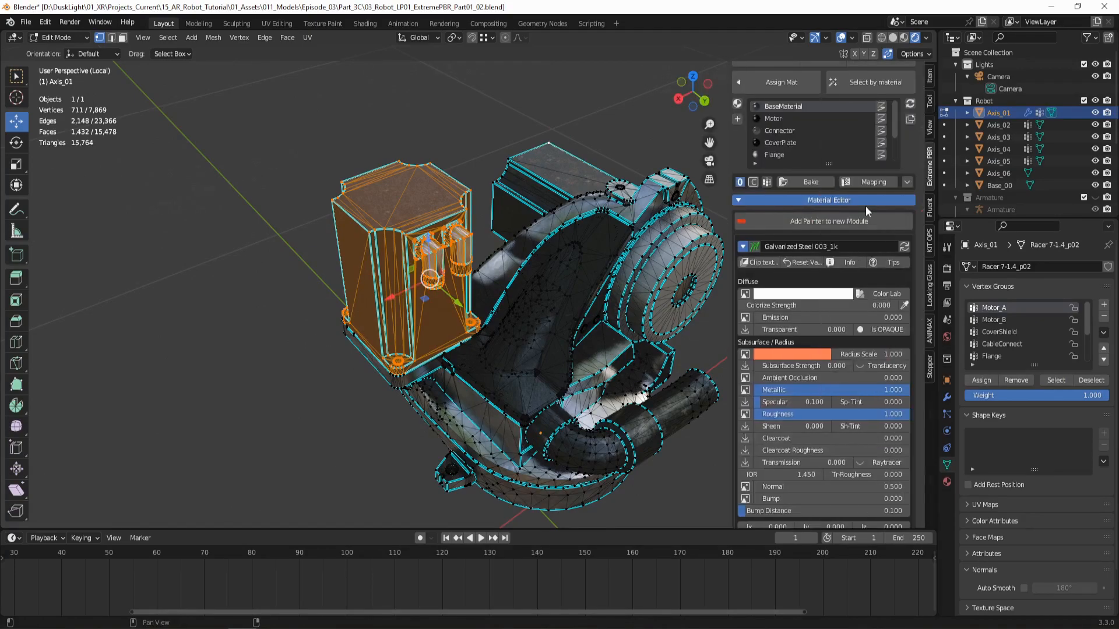
scroll(830, 382, up, 7)
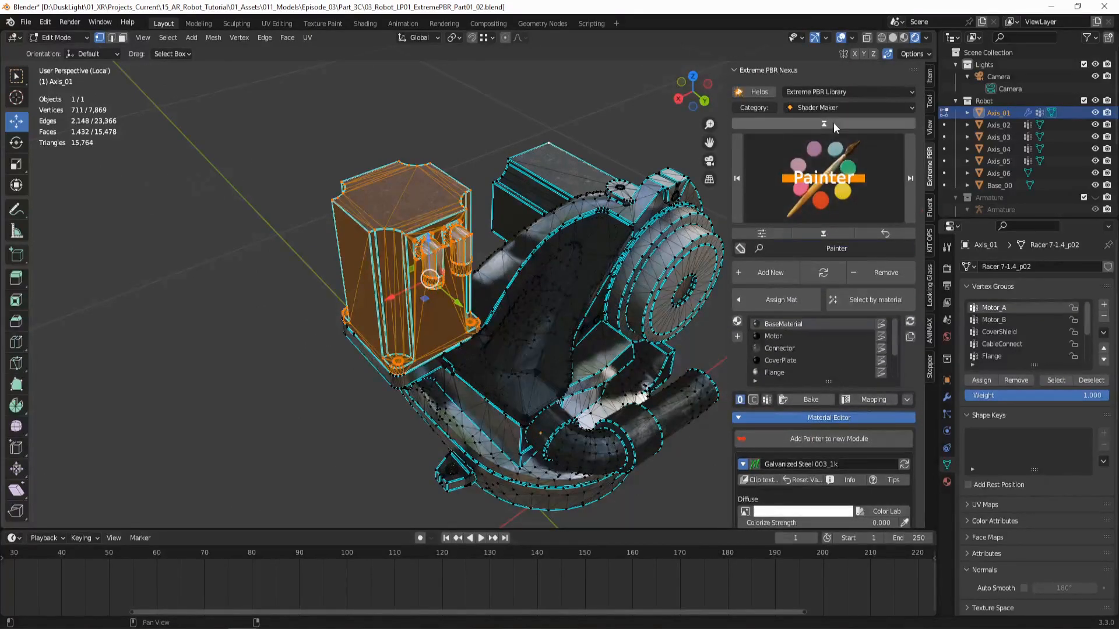
click(832, 108)
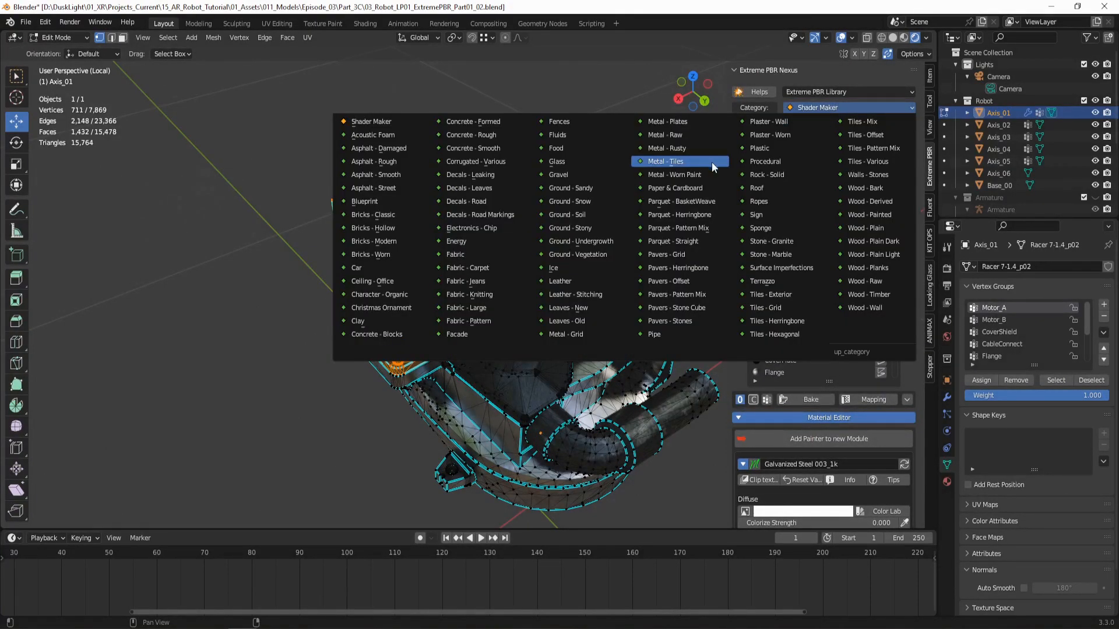
click(683, 175)
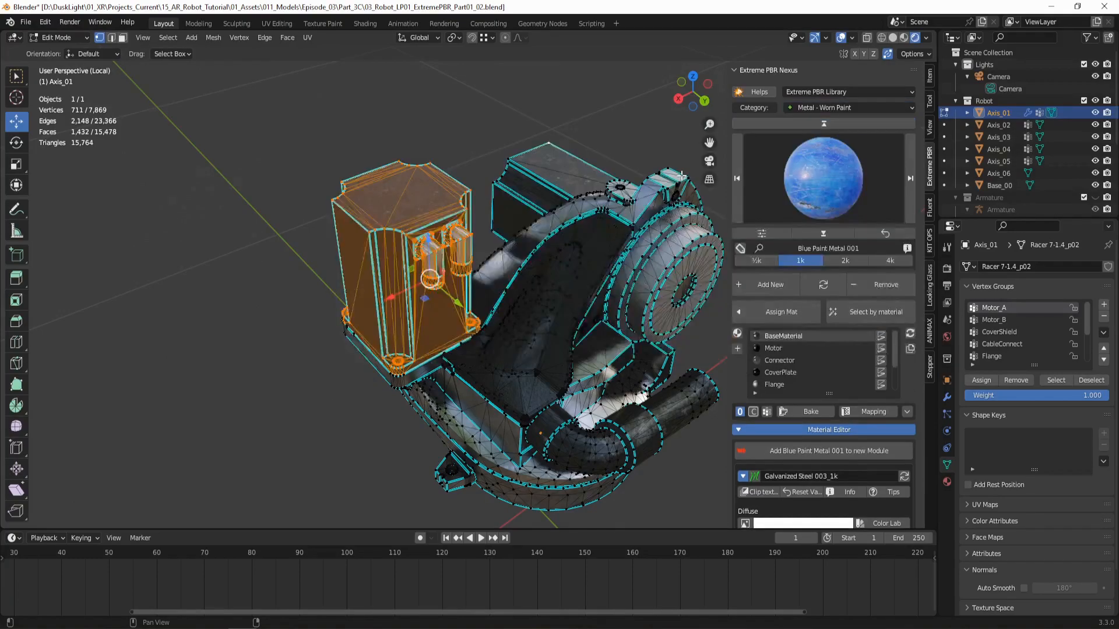
click(812, 185)
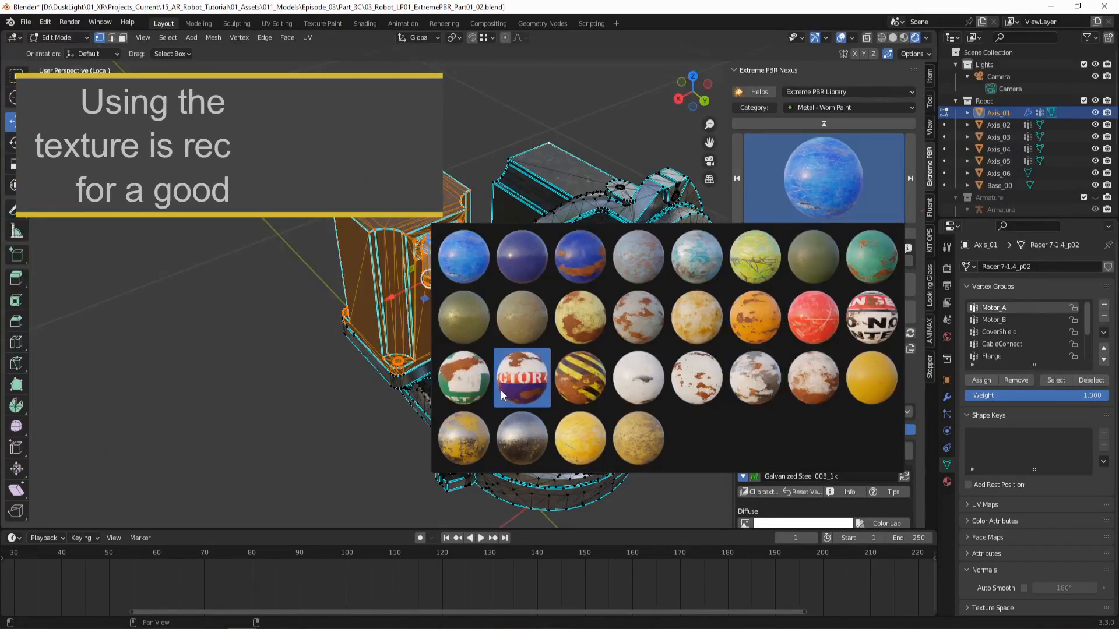
click(474, 384)
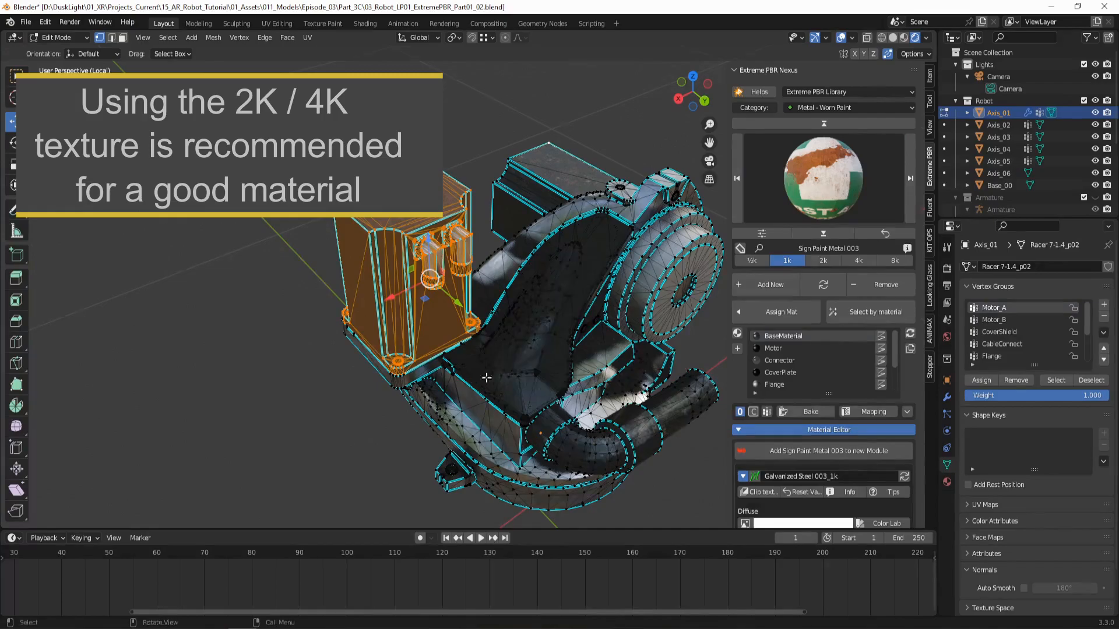
click(770, 285)
- Examine how the painted metal texture runs across the motor's faces, seams and connectors from several sides
mouse_move(478, 186)
middle_down()
mouse_move(532, 177)
mouse_move(524, 183)
middle_up()
scroll(423, 275, up, 4)
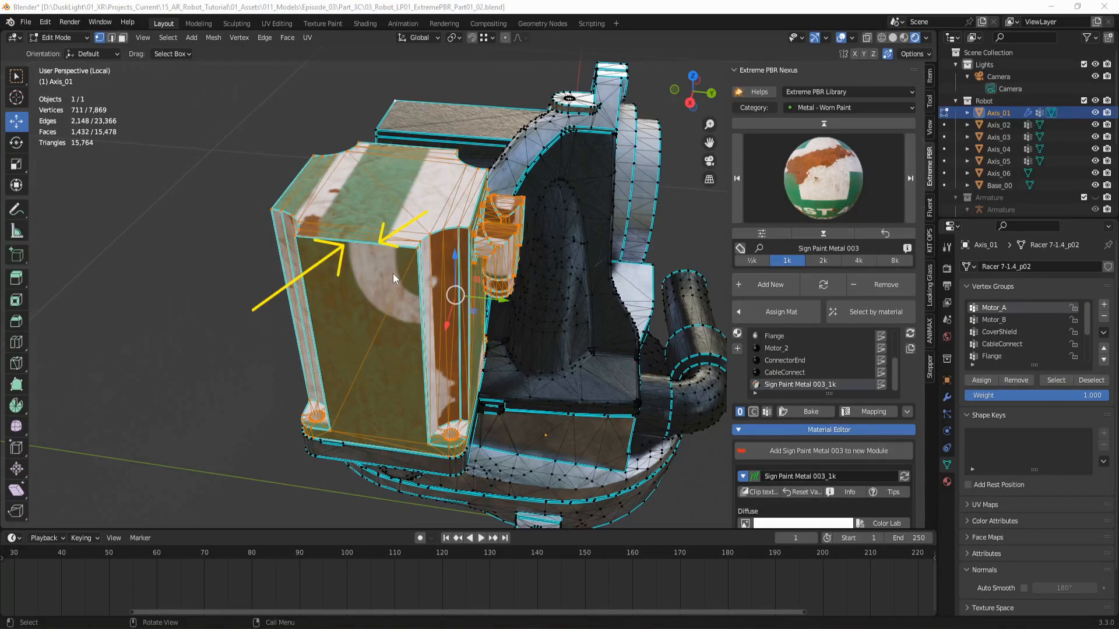
mouse_move(423, 303)
middle_down()
mouse_move(443, 318)
mouse_move(461, 311)
mouse_move(426, 295)
mouse_move(244, 305)
mouse_move(439, 332)
mouse_move(409, 315)
middle_up()
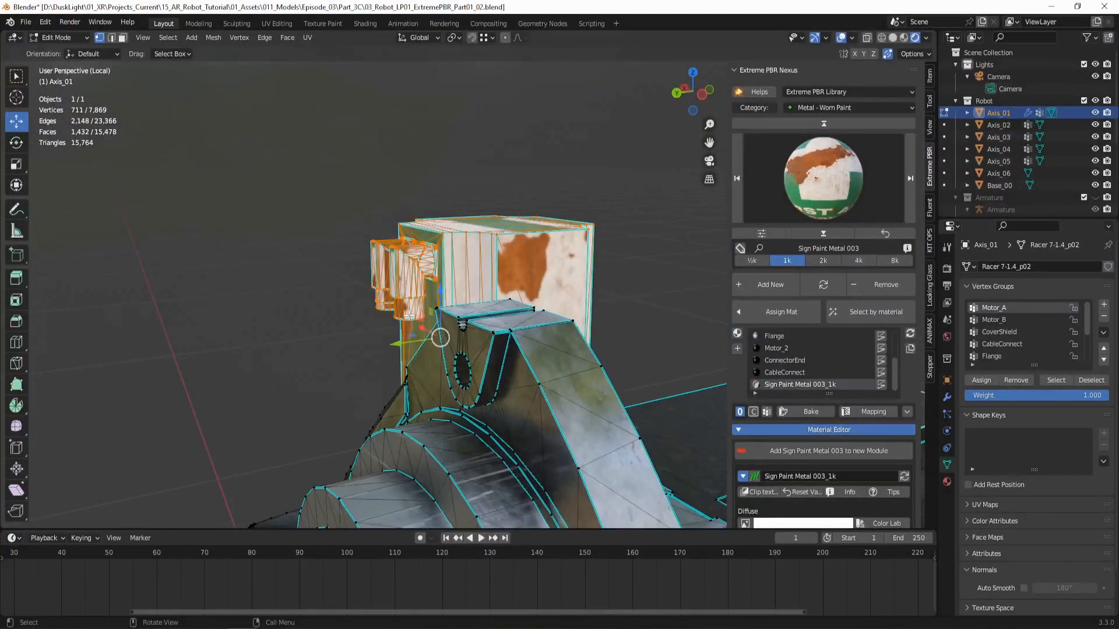
scroll(408, 315, up, 5)
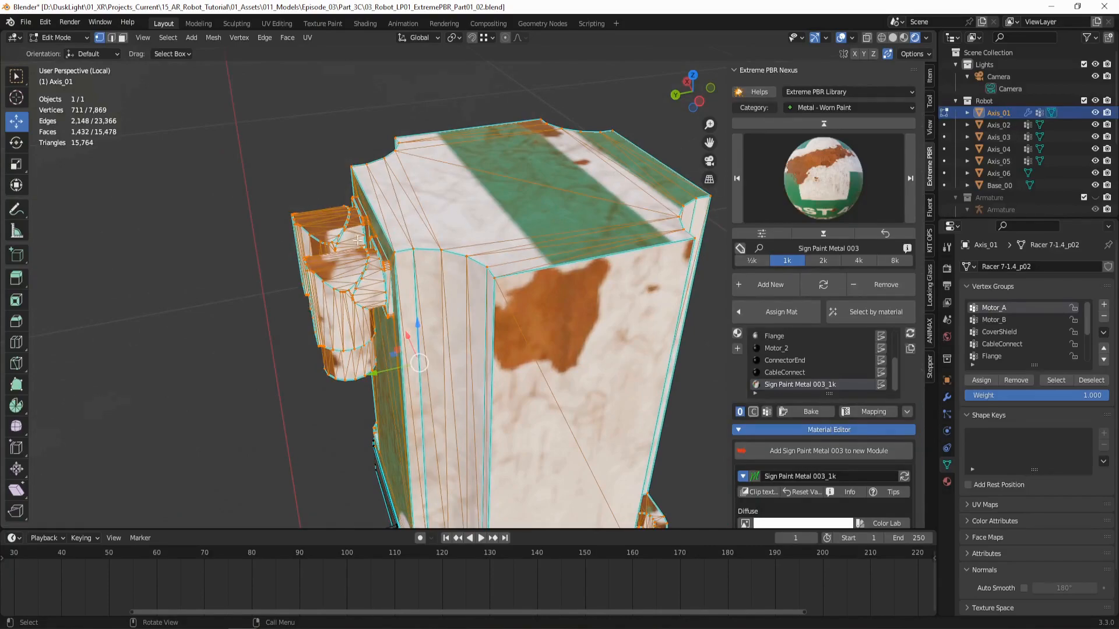
middle_drag(346, 228, 326, 249)
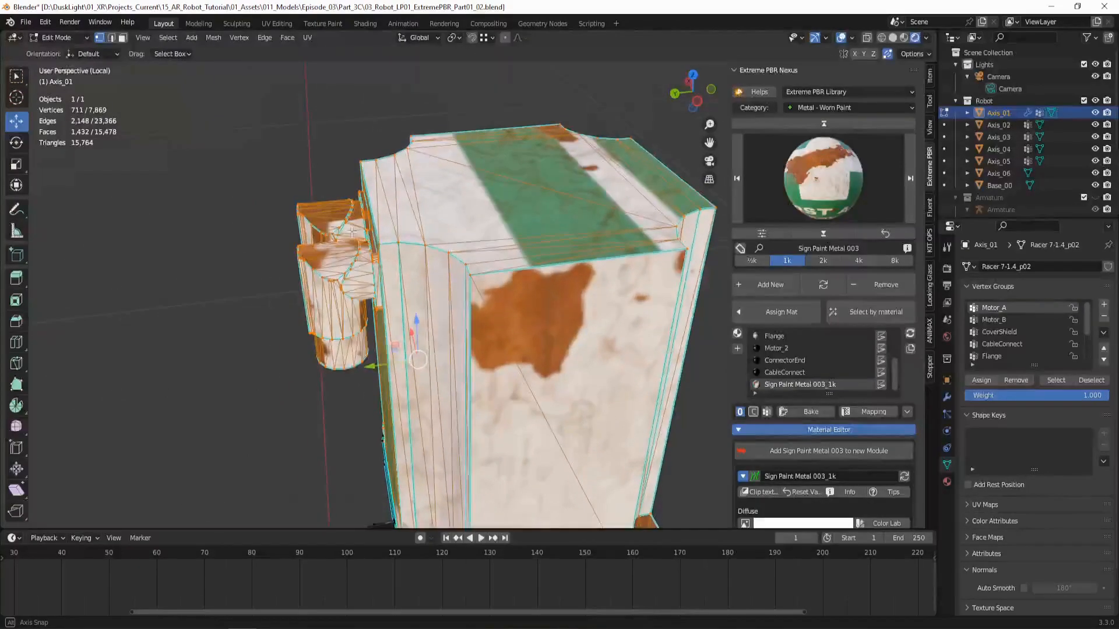
middle_drag(827, 325, 727, 325)
middle_drag(526, 349, 527, 323)
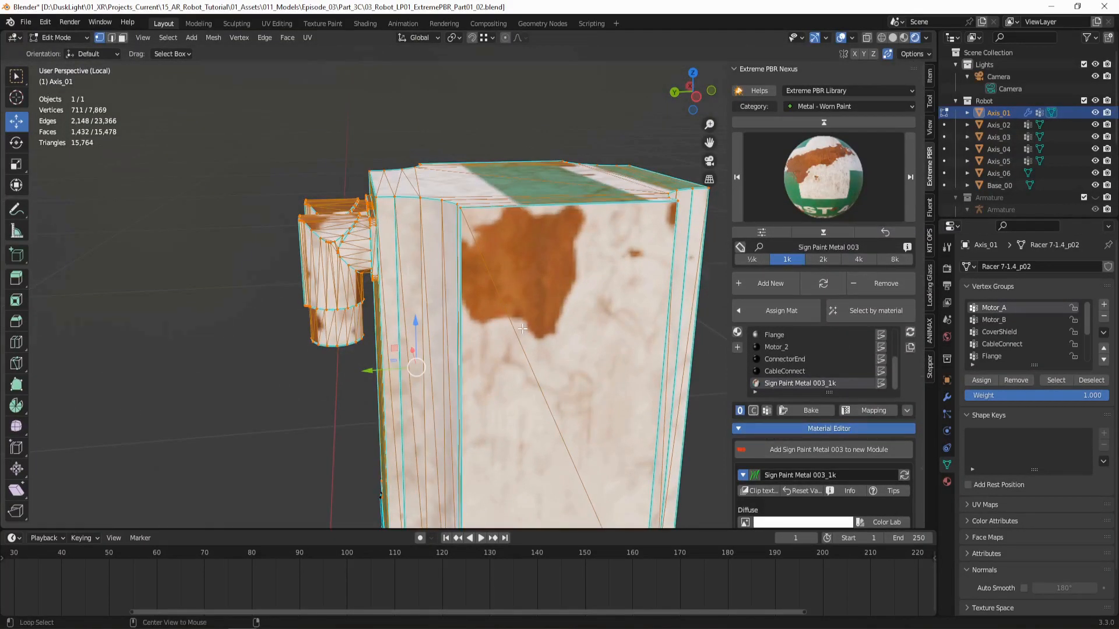
- Clear the selection, enable X-ray, and box-select the motor's two protruding connectors, growing the selection three times
key(alt+a)
click(866, 37)
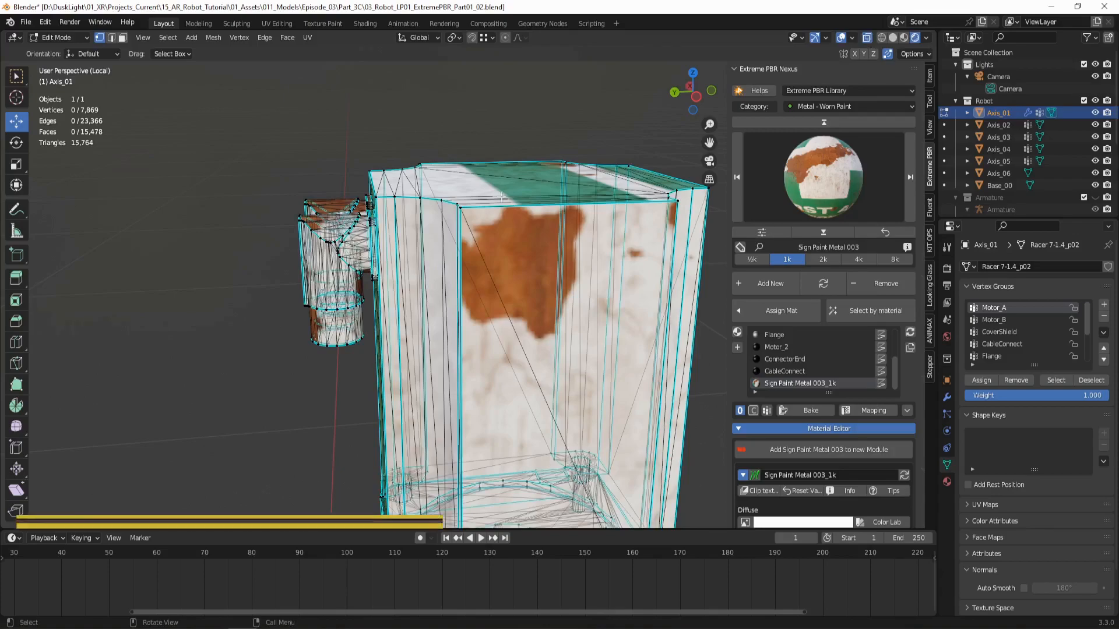
drag(288, 185, 353, 355)
key(ctrl+KP_Add)
key(ctrl+KP_Add)
key(ctrl+KP_Add)
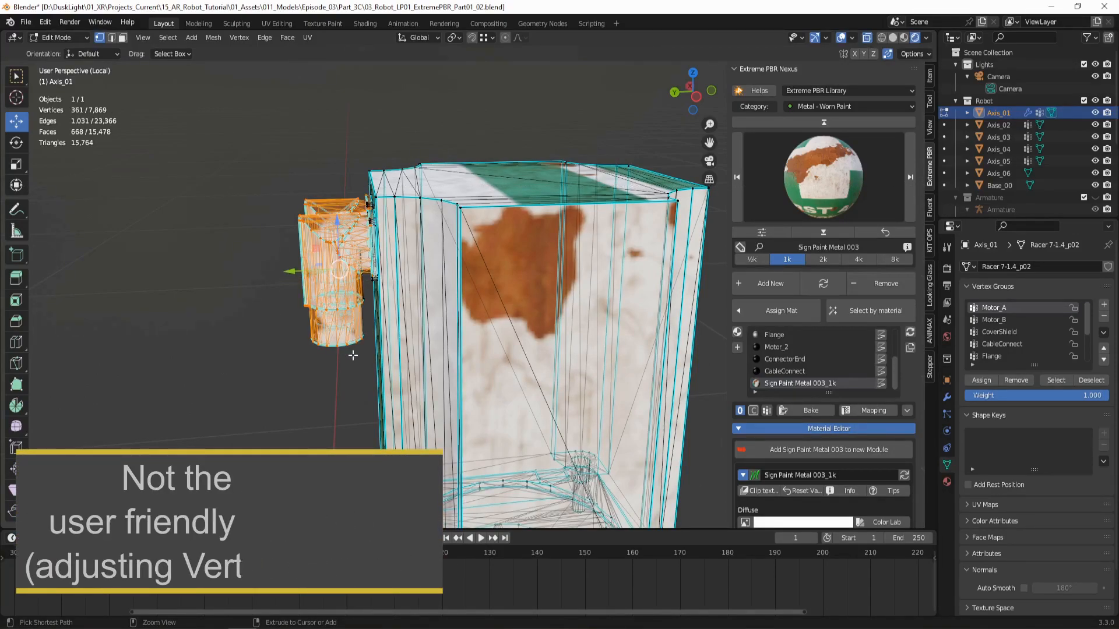
- Deselect the faces between the two connectors with Circle Select
middle_drag(353, 355, 470, 319)
middle_drag(438, 396, 454, 315)
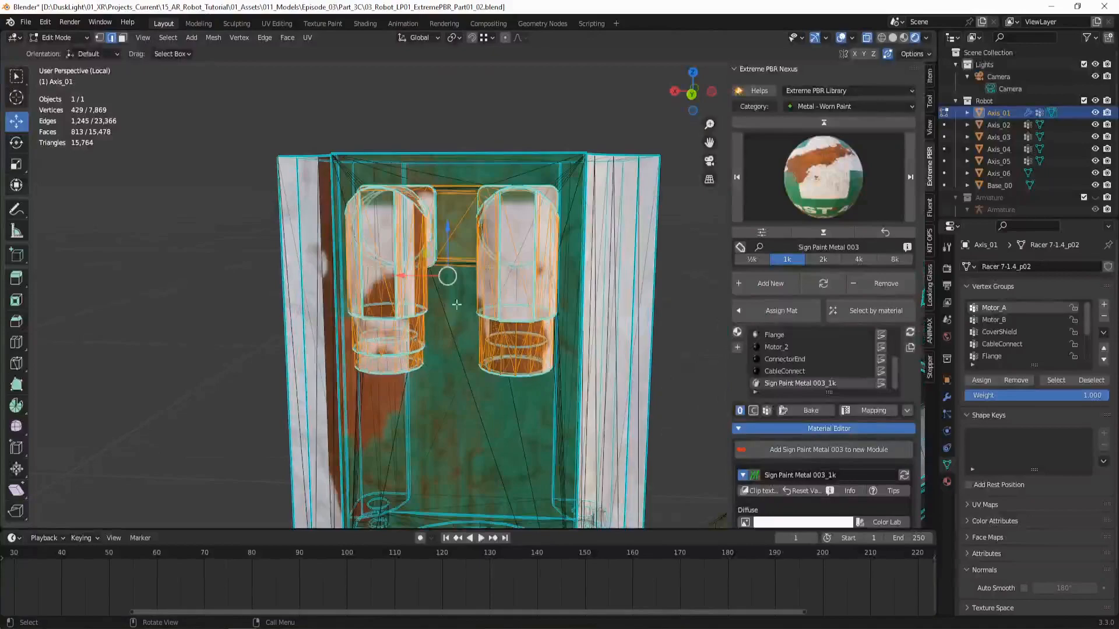
key(c)
drag(452, 175, 453, 182)
middle_click(453, 181)
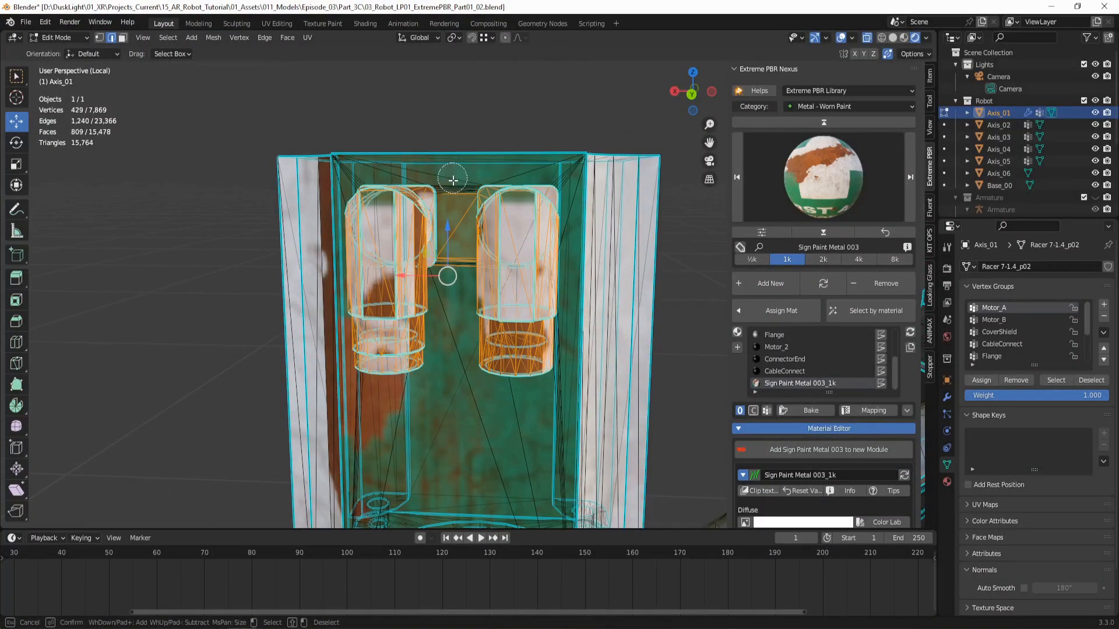
key(Escape)
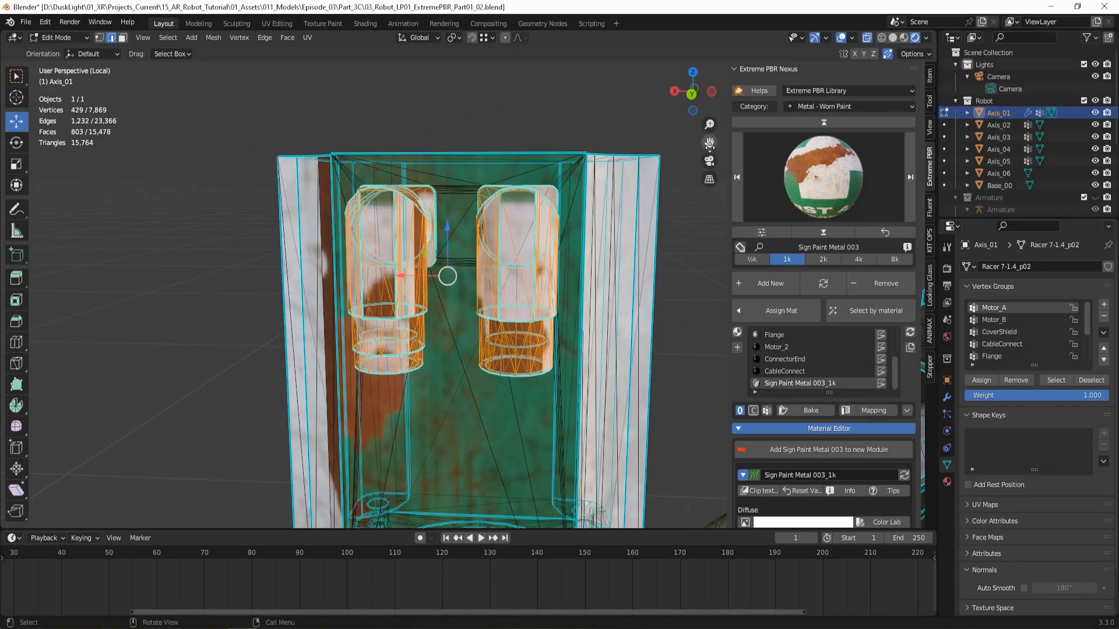
- Disable X-ray and remove the selected connectors from the Motor_A vertex group
click(867, 38)
middle_drag(479, 232, 380, 266)
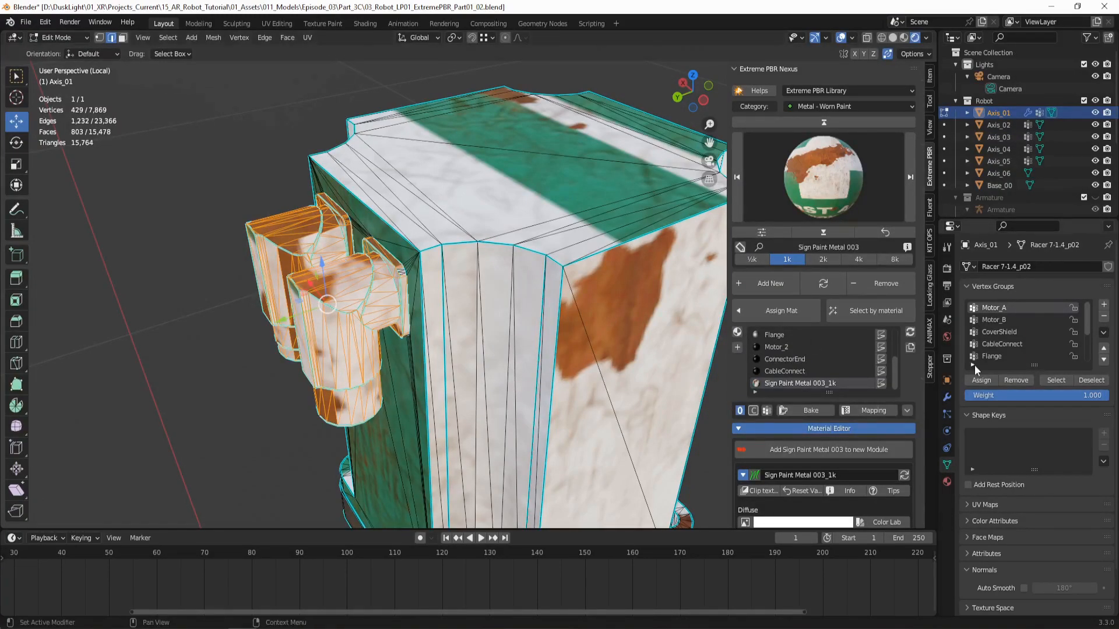
click(1014, 380)
- Clear the selection and reselect the Motor_A vertex group to check the wall behind the connectors
key(alt+a)
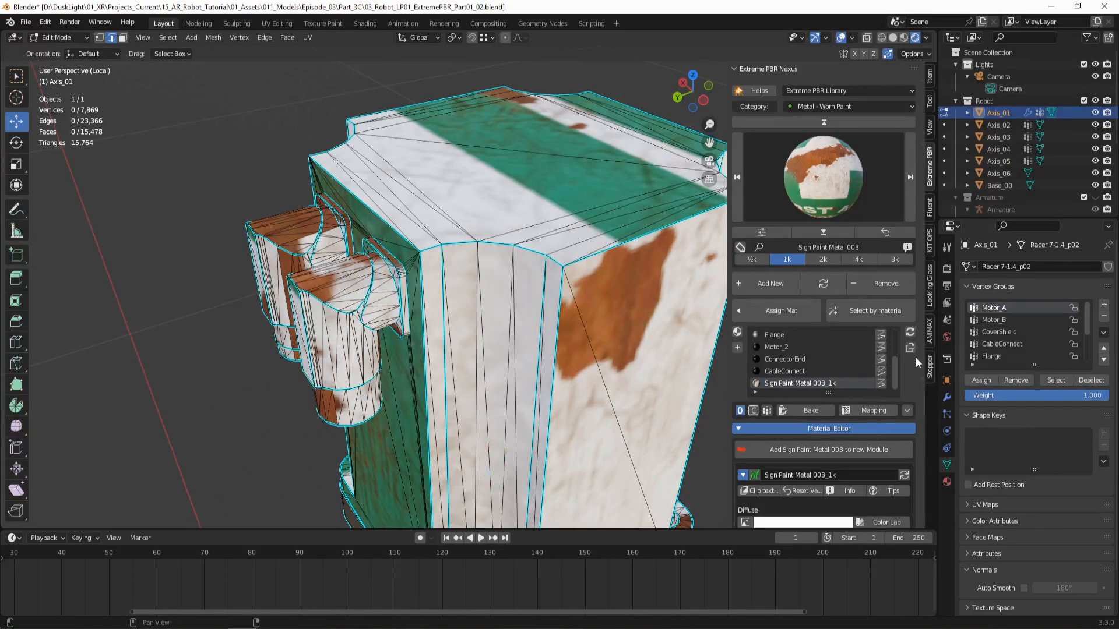
click(1057, 380)
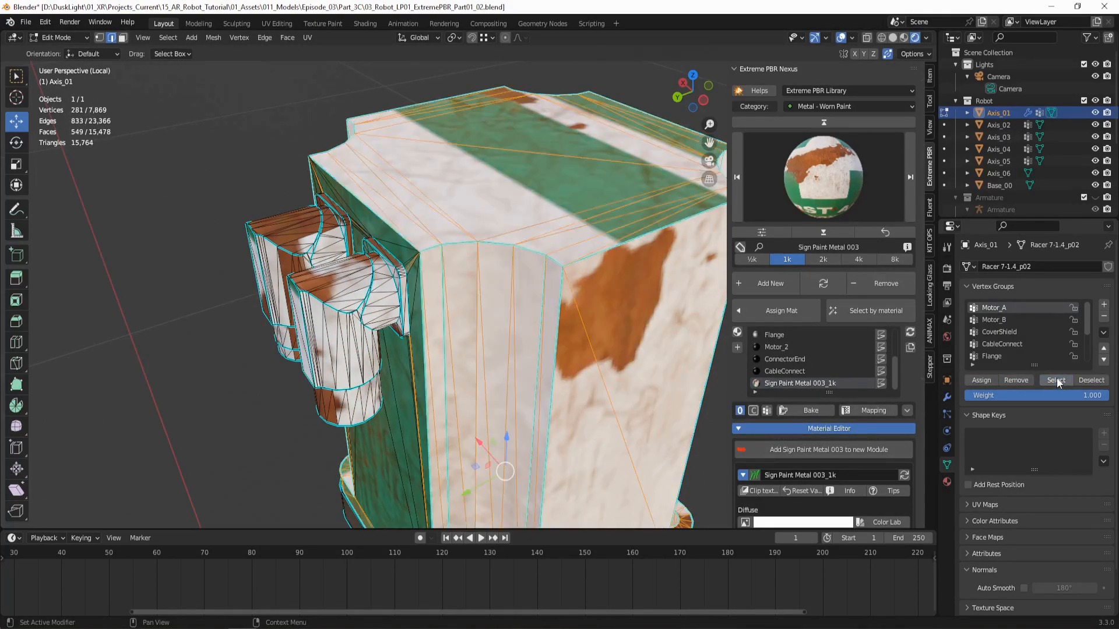
middle_drag(480, 251, 436, 201)
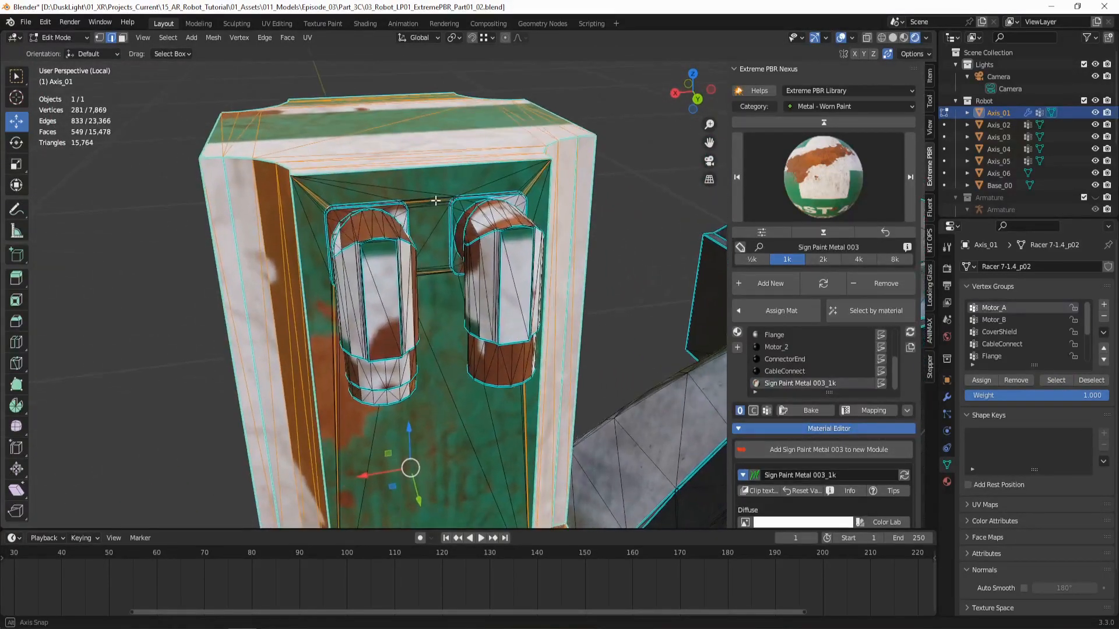
- Try to add the edges at the connector wall's upper corner to the selection with Circle Select in edge mode
key(c)
drag(293, 196, 323, 193)
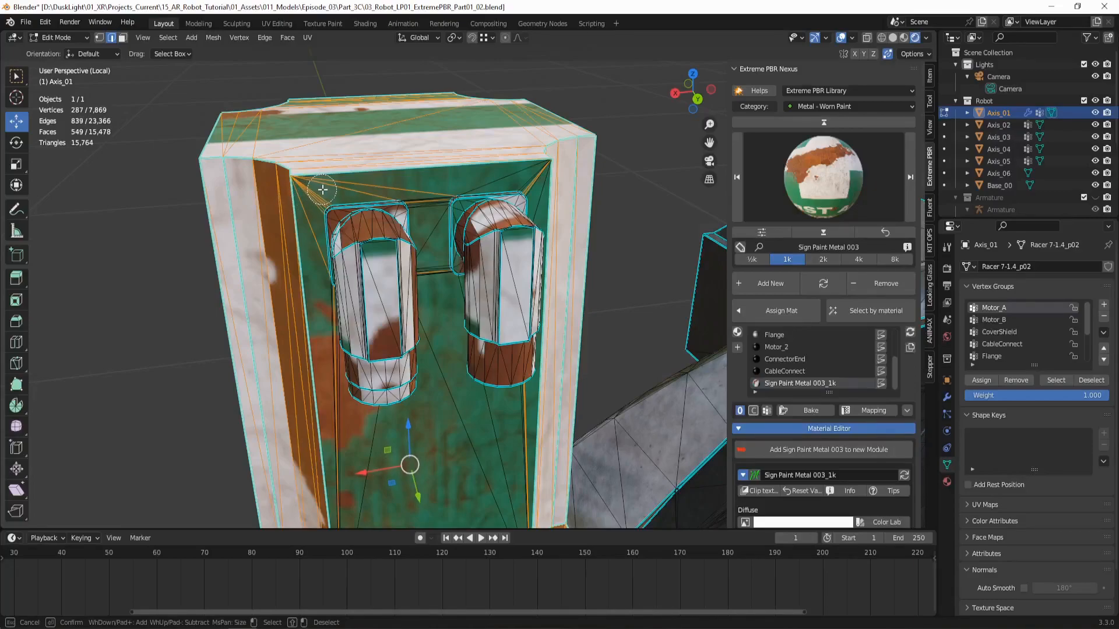
key(Escape)
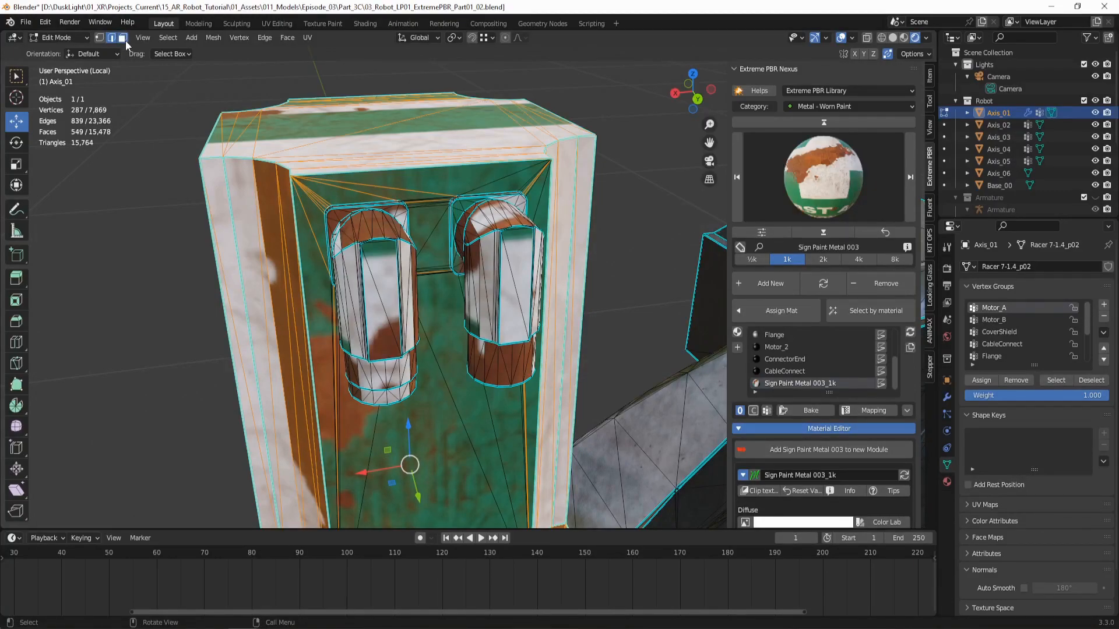
- Add the motor wall's faces around the connectors to the selection with face-mode Circle Select and assign them to the Motor_A vertex group
click(122, 37)
key(c)
mouse_move(278, 188)
mouse_down()
mouse_move(567, 168)
mouse_move(425, 185)
mouse_move(445, 451)
mouse_move(332, 463)
mouse_move(534, 452)
mouse_up()
key(Escape)
middle_drag(535, 452, 469, 407)
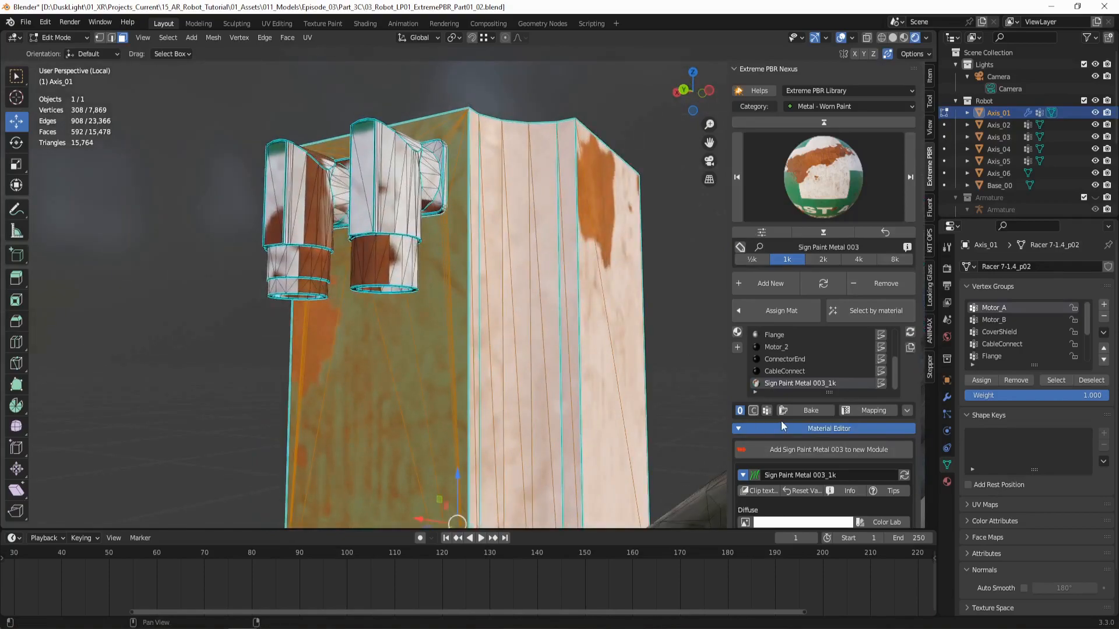
click(981, 380)
- Deselect all faces, select the Motor_A group again, and verify which motor faces it covers
click(654, 331)
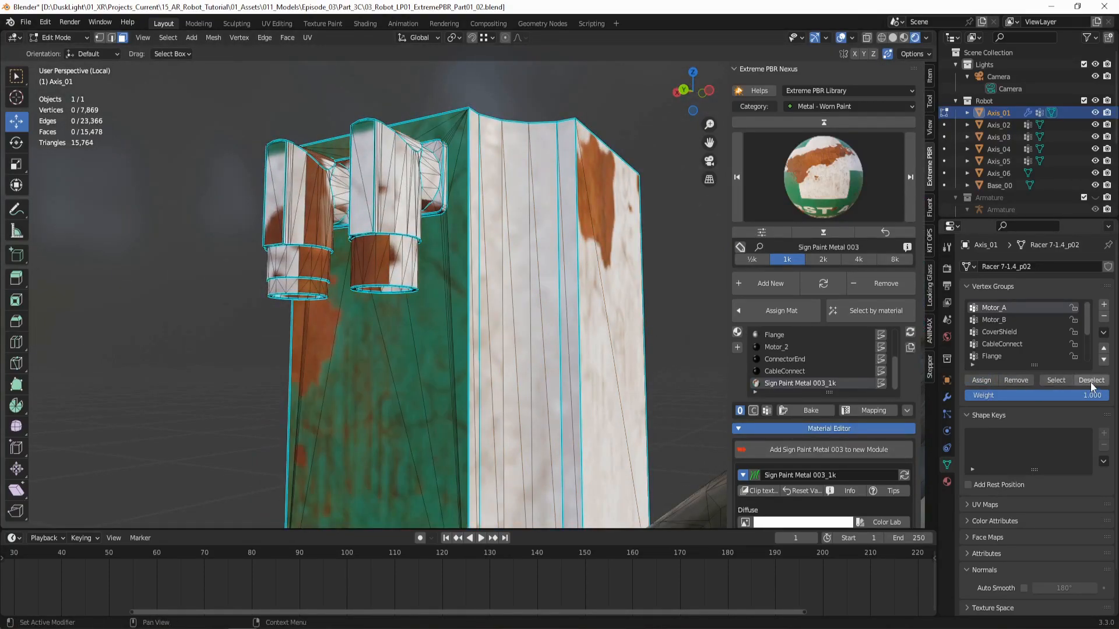
click(1055, 380)
middle_drag(548, 326, 489, 308)
scroll(497, 294, down, 2)
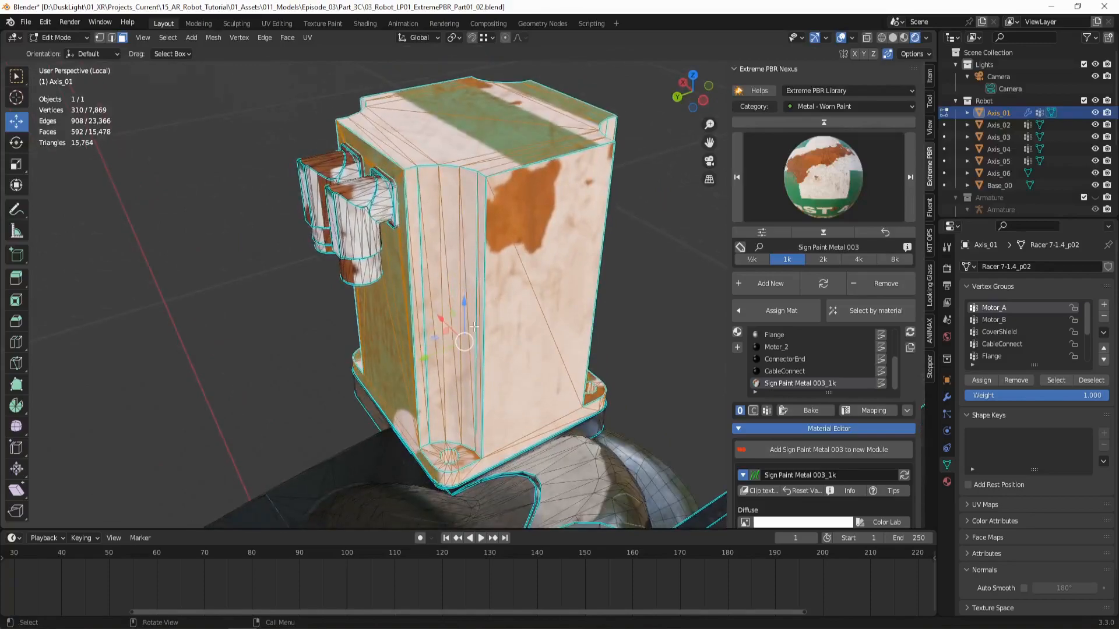
- Enlarge the timeline area and turn it into a UV Editor
drag(377, 529, 379, 298)
click(13, 309)
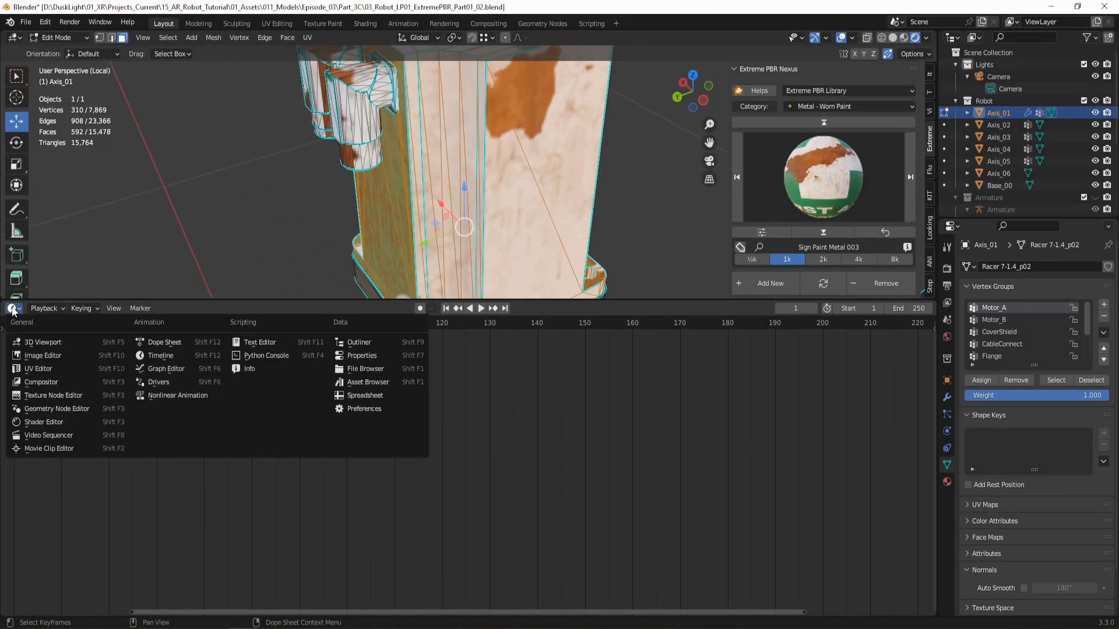
click(36, 369)
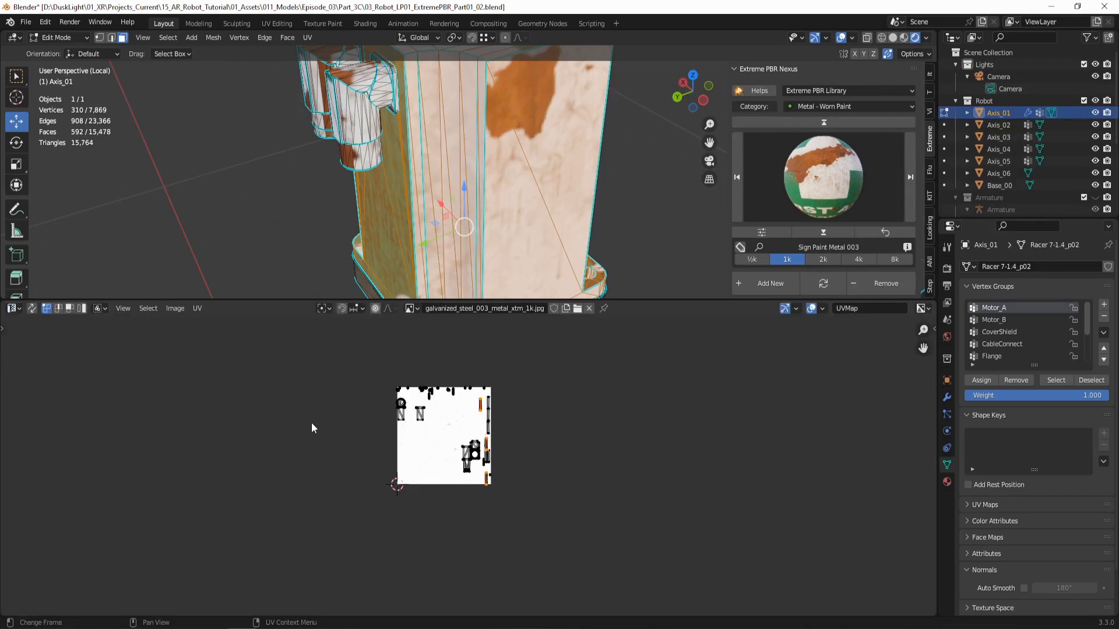
scroll(332, 402, up, 2)
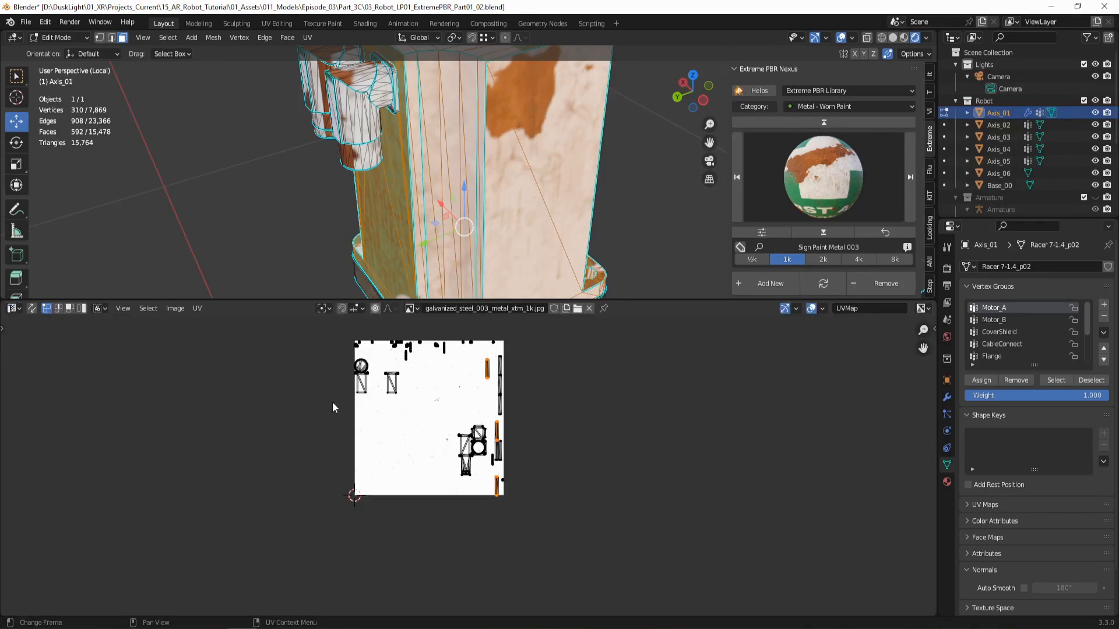
- Display the sign_paint_metal_003_diffuse_xtm_1k.jpg image behind the UVs
click(410, 310)
scroll(444, 420, down, 5)
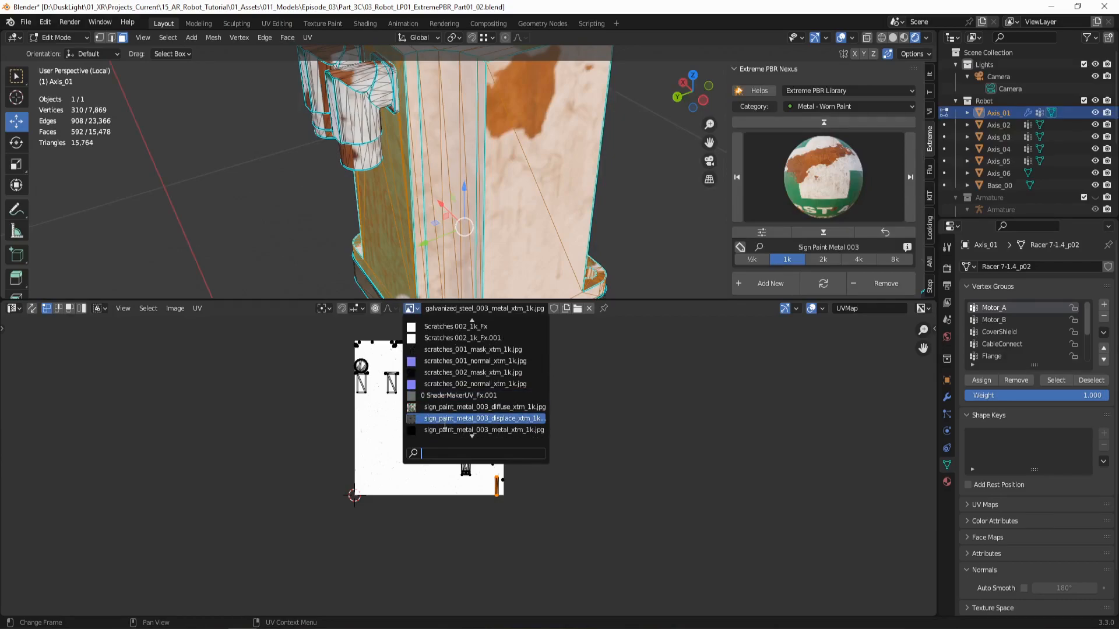
click(446, 407)
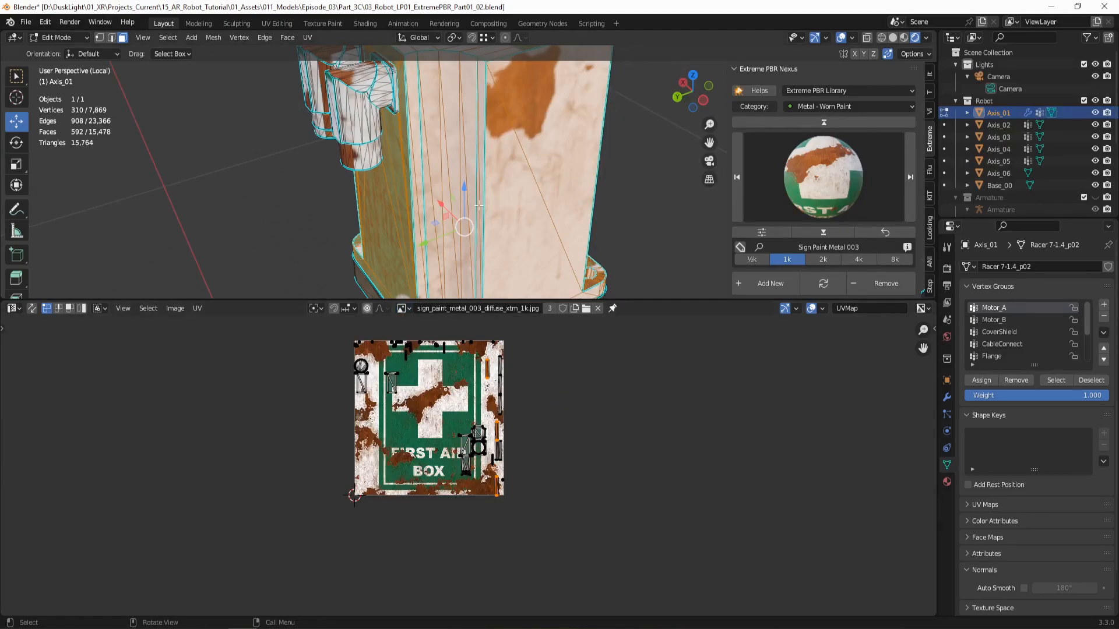
- Unwrap the selected Motor_A faces with Smart UV Project, using a 66° angle limit and zero island margin
scroll(476, 254, down, 5)
middle_drag(488, 175, 471, 168)
key(u)
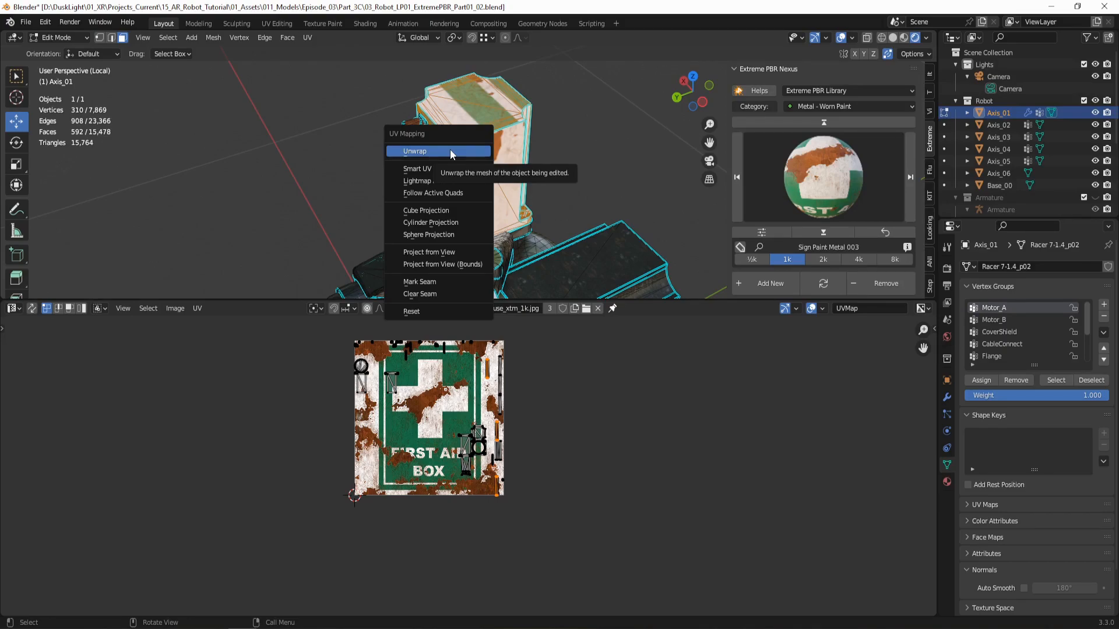
click(422, 170)
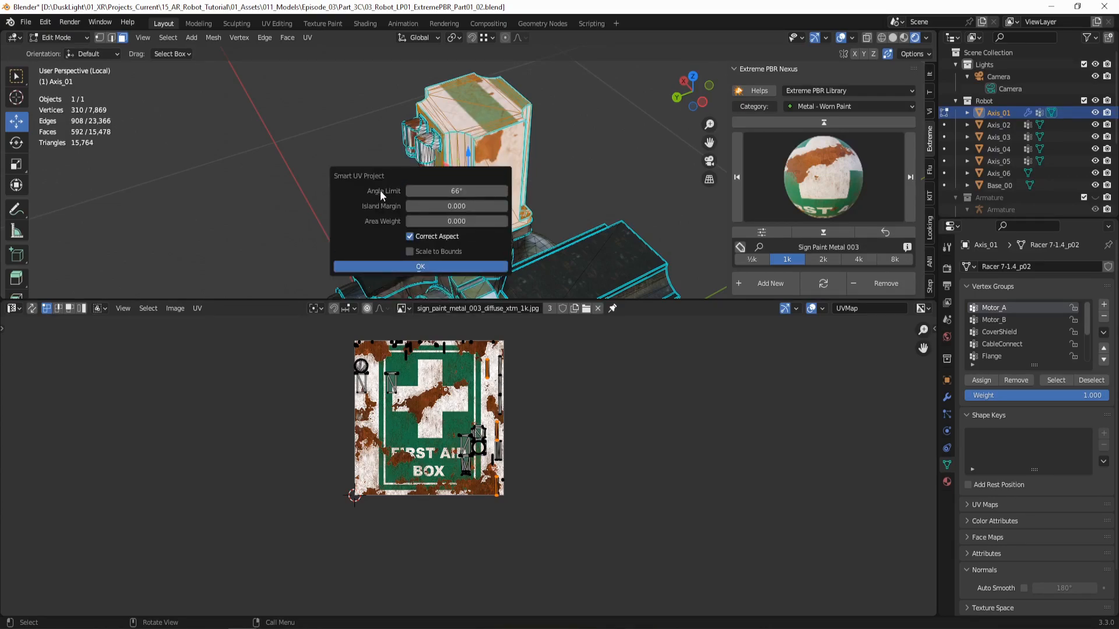
click(445, 206)
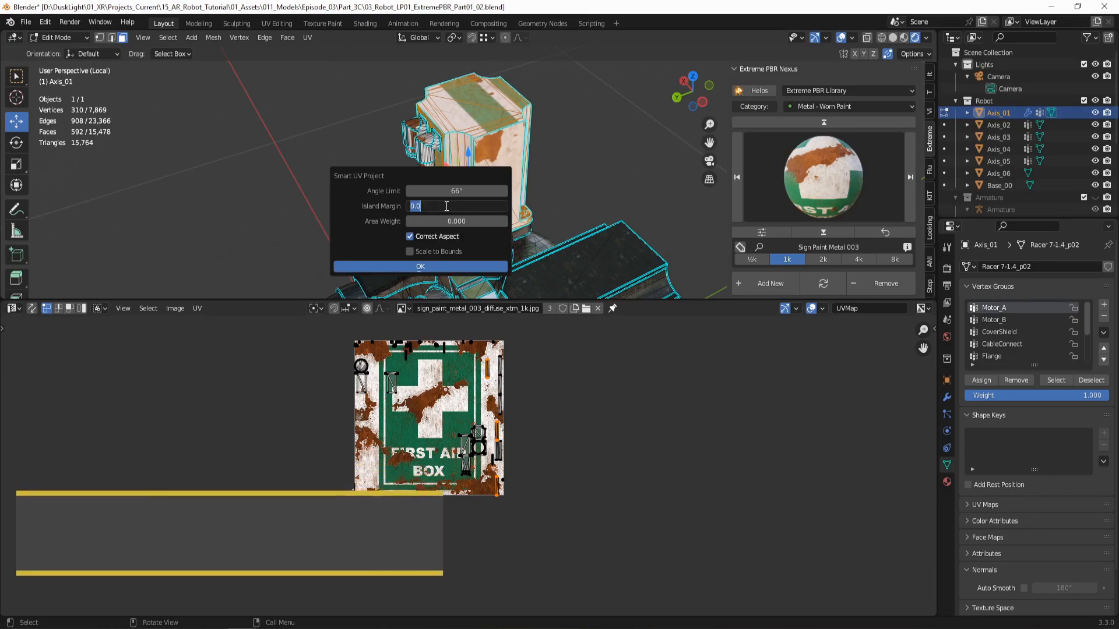
text(0.2)
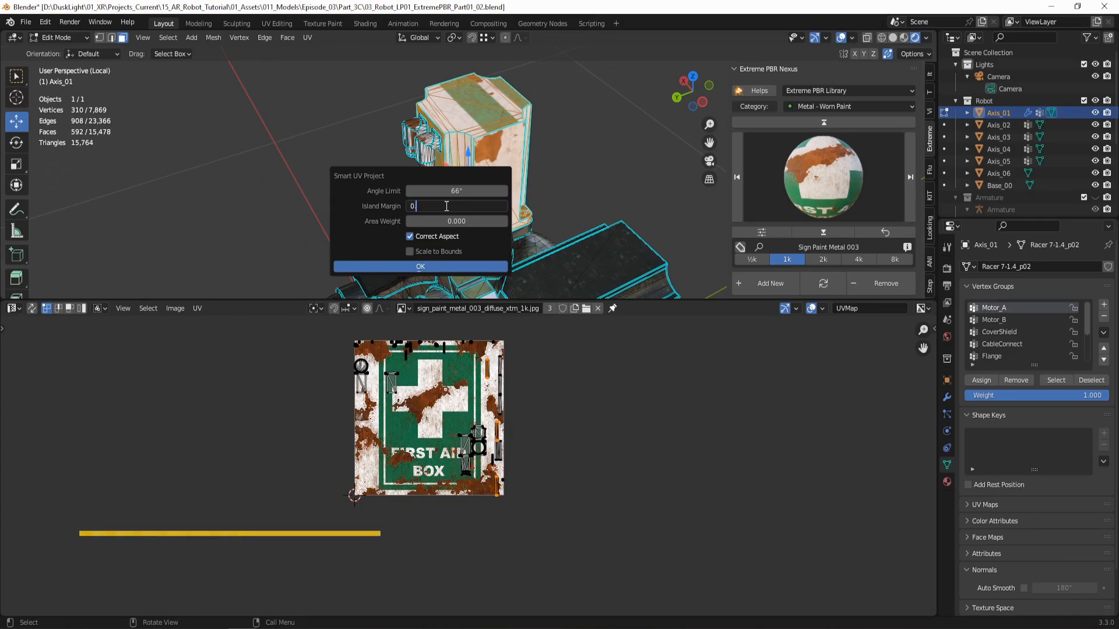
key(Escape)
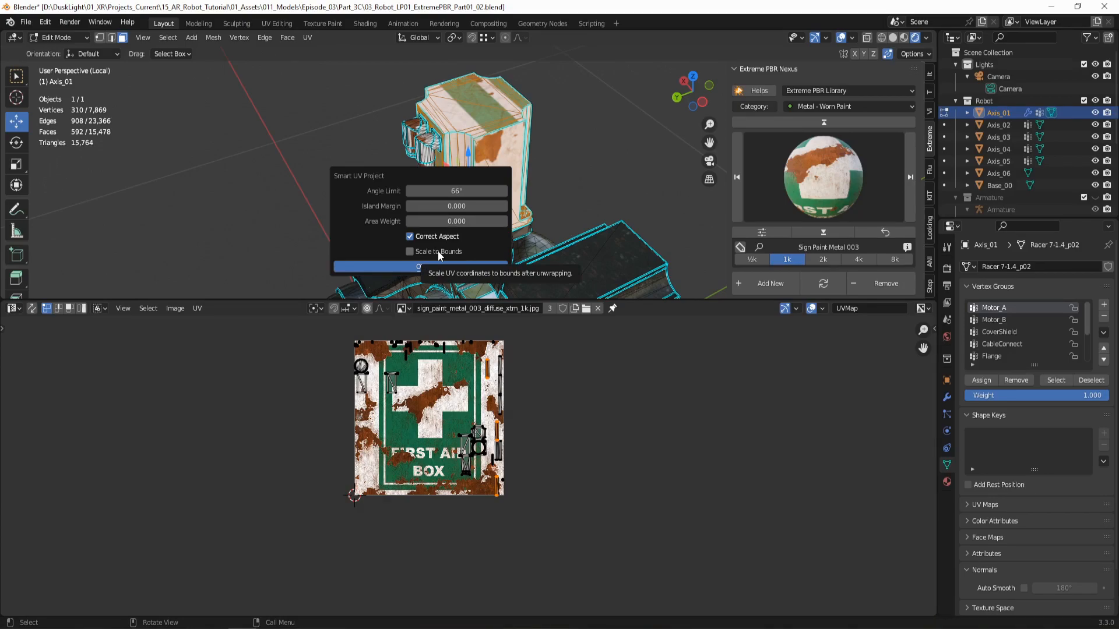
click(419, 267)
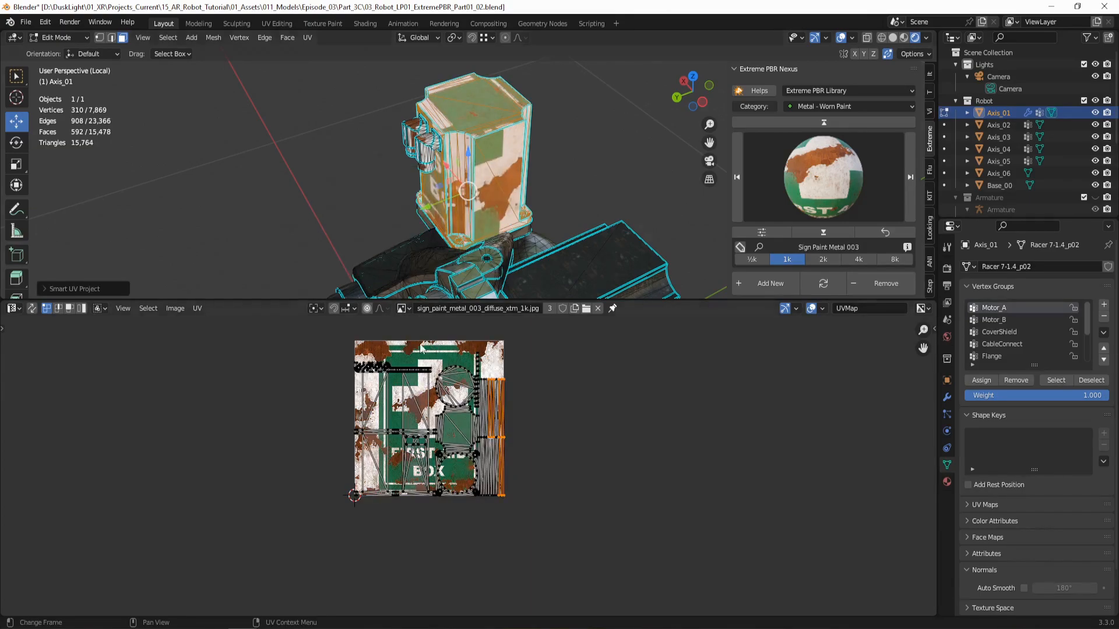
- Try to move all of the motor's UV islands up across the sign texture
scroll(429, 378, up, 2)
middle_drag(429, 375, 439, 450)
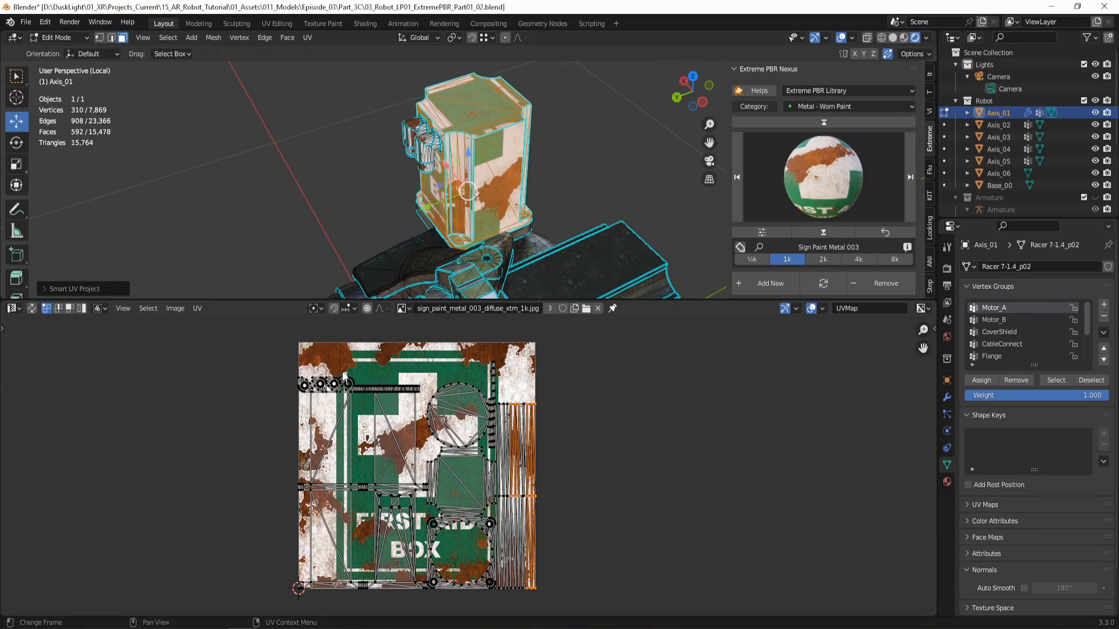
key(a)
key(g)
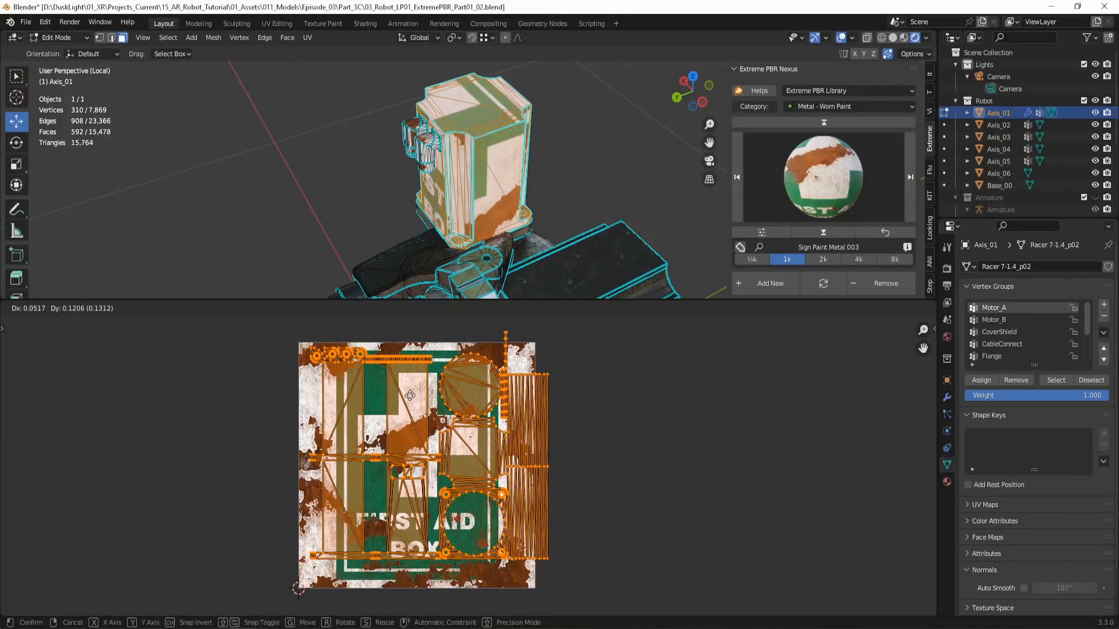
right_click(411, 401)
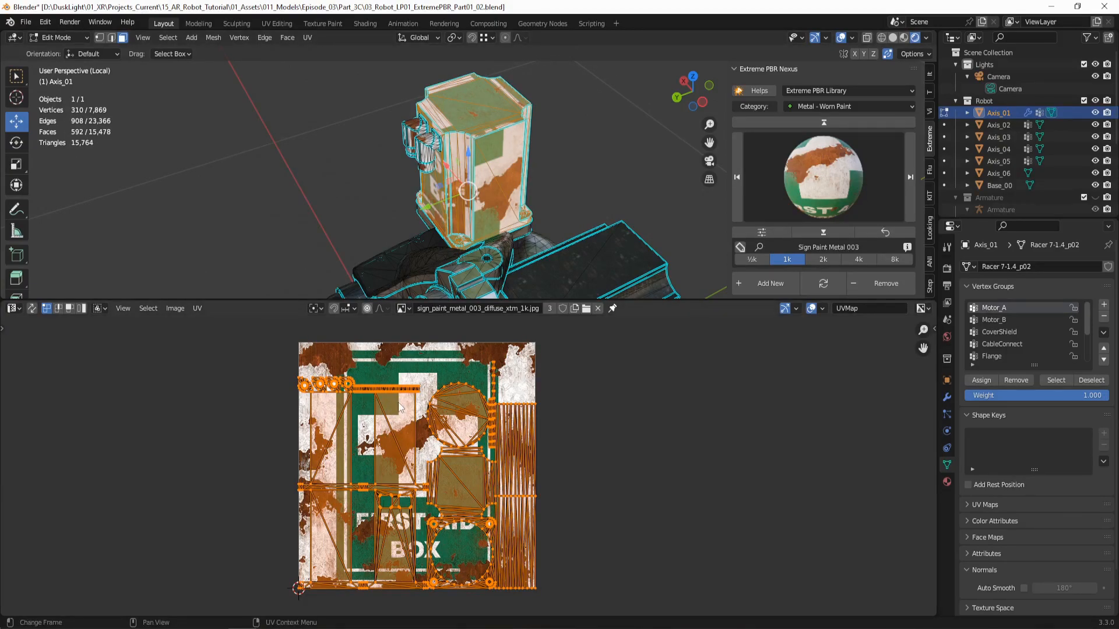
- Turn on UV selection sync, select the whole mesh's UVs, and move them clear of the texture on its right side
click(32, 308)
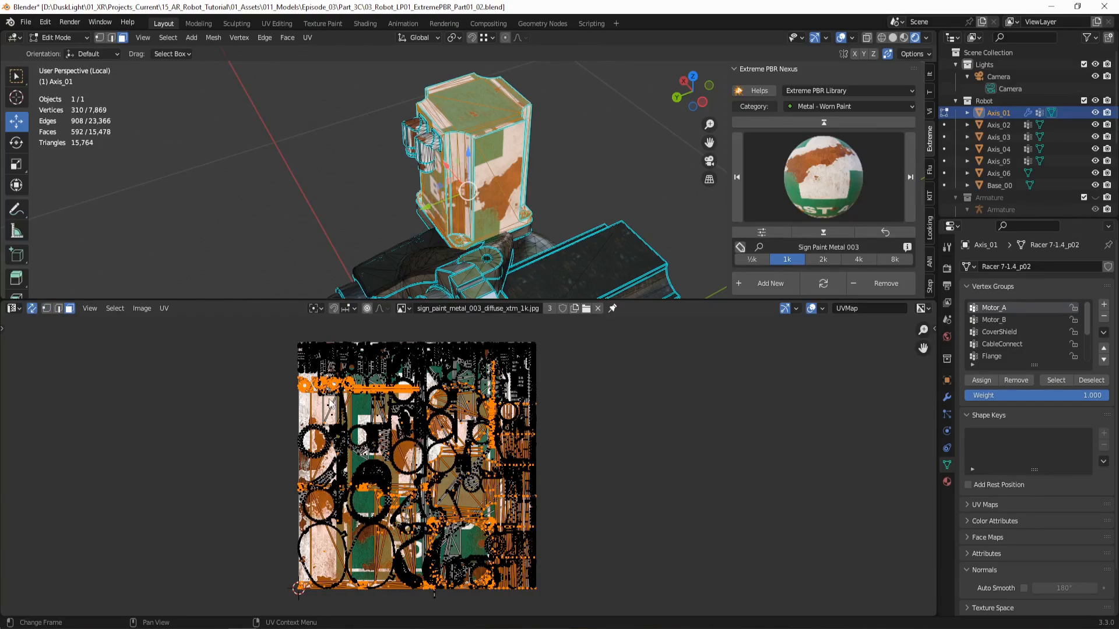
key(a)
key(g)
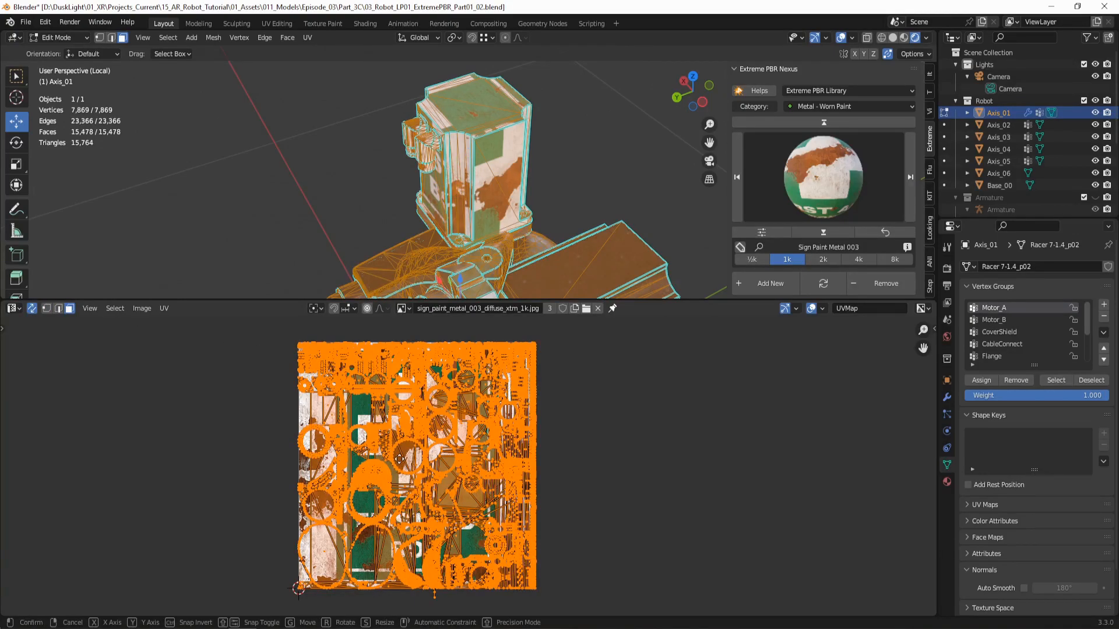
click(781, 462)
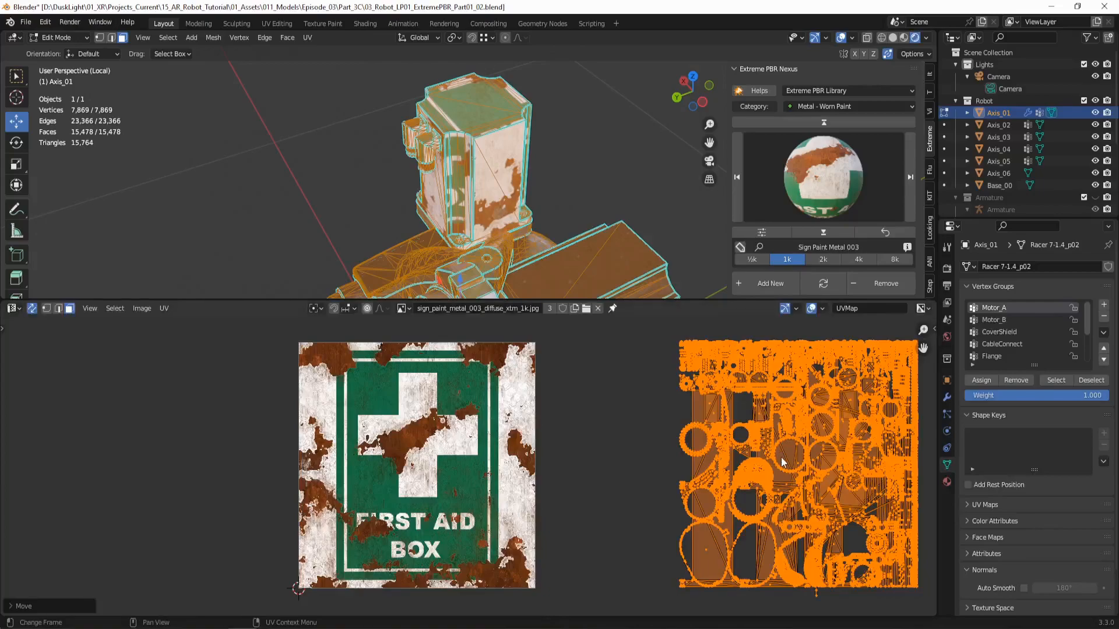
- Reselect the Motor_A vertex group and unwrap its faces with Smart UV Project at a 66° angle limit and zero island margin
click(590, 233)
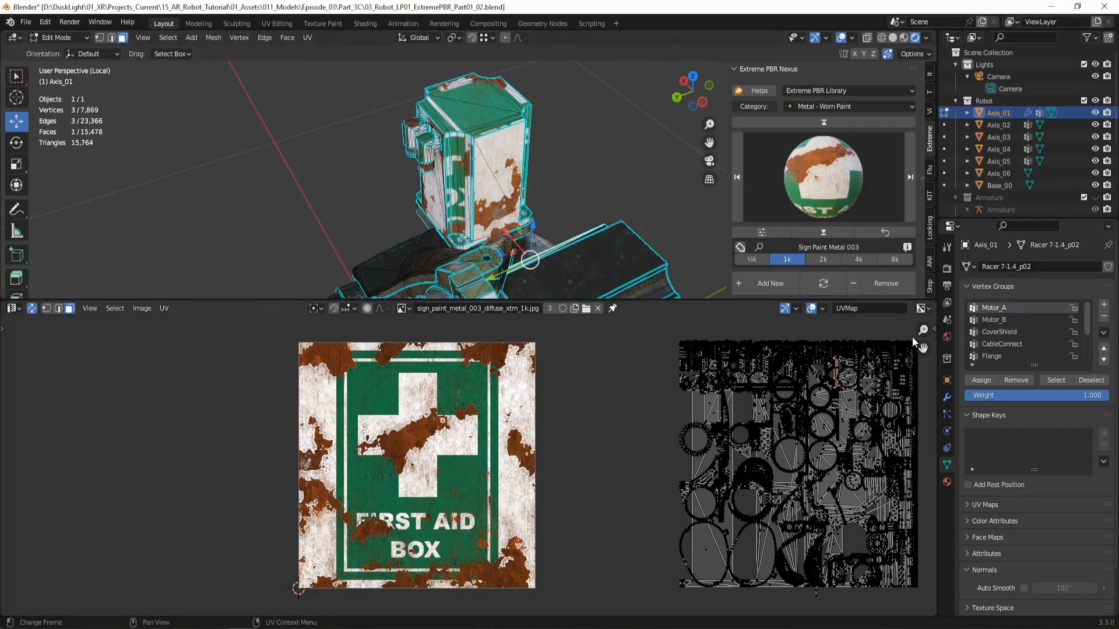
click(1054, 380)
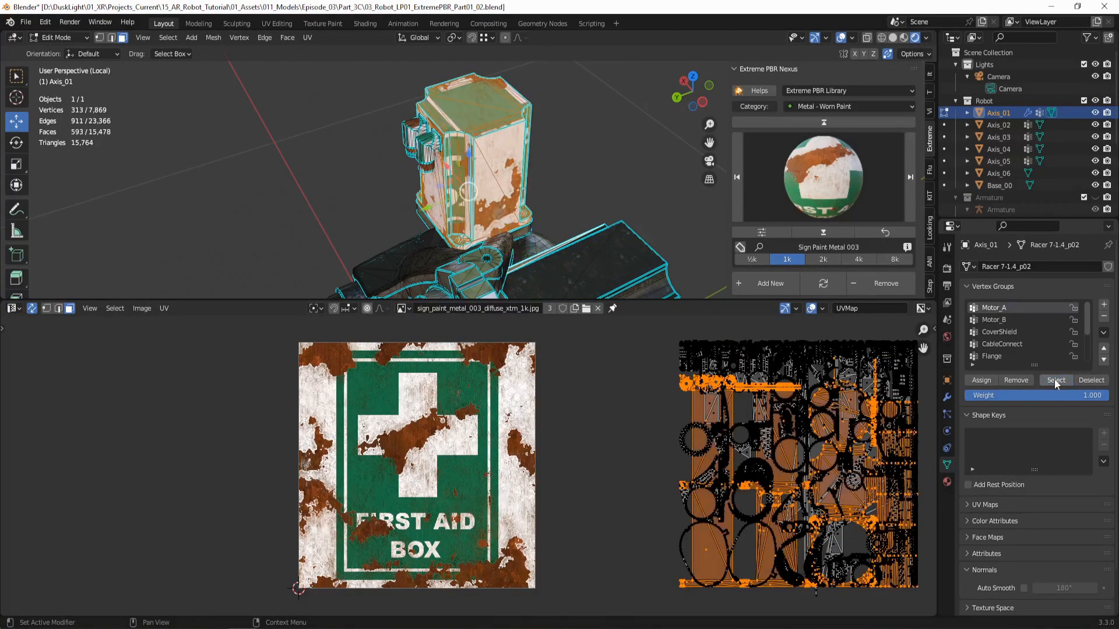
key(u)
click(334, 190)
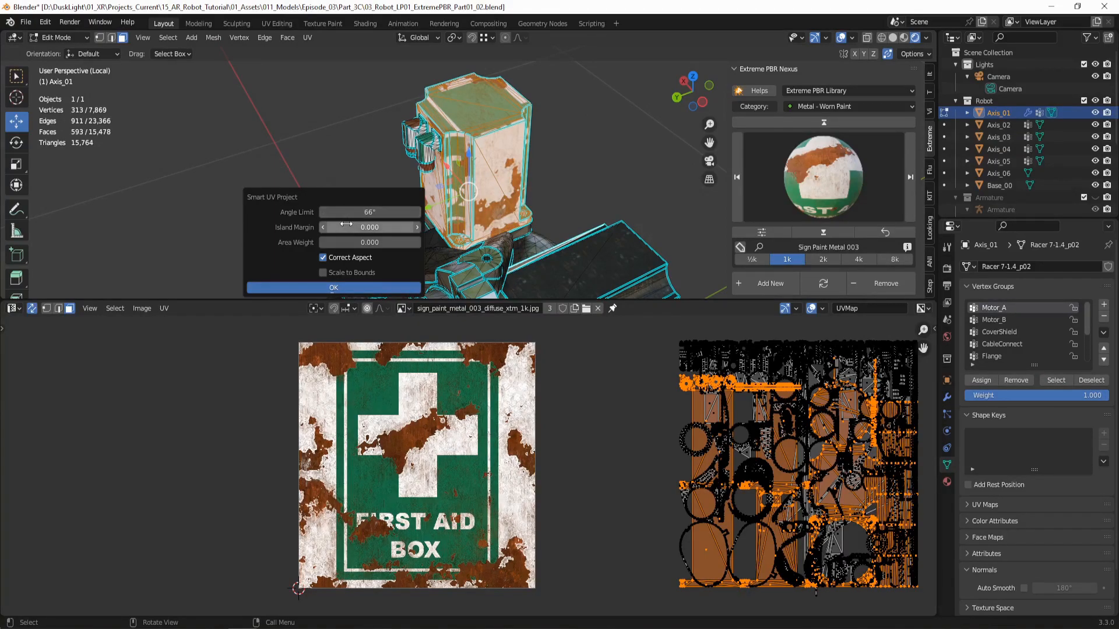
click(338, 287)
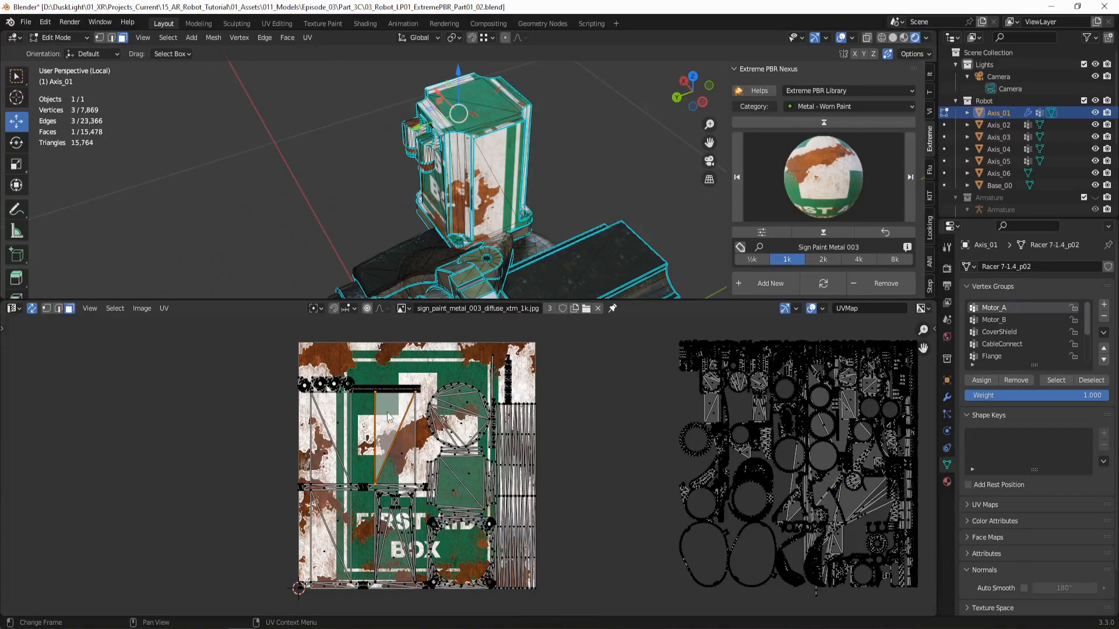
- Examine how single faces in the UV map correspond to the motor's faces, with UV selection sync on and off
middle_drag(384, 220, 574, 204)
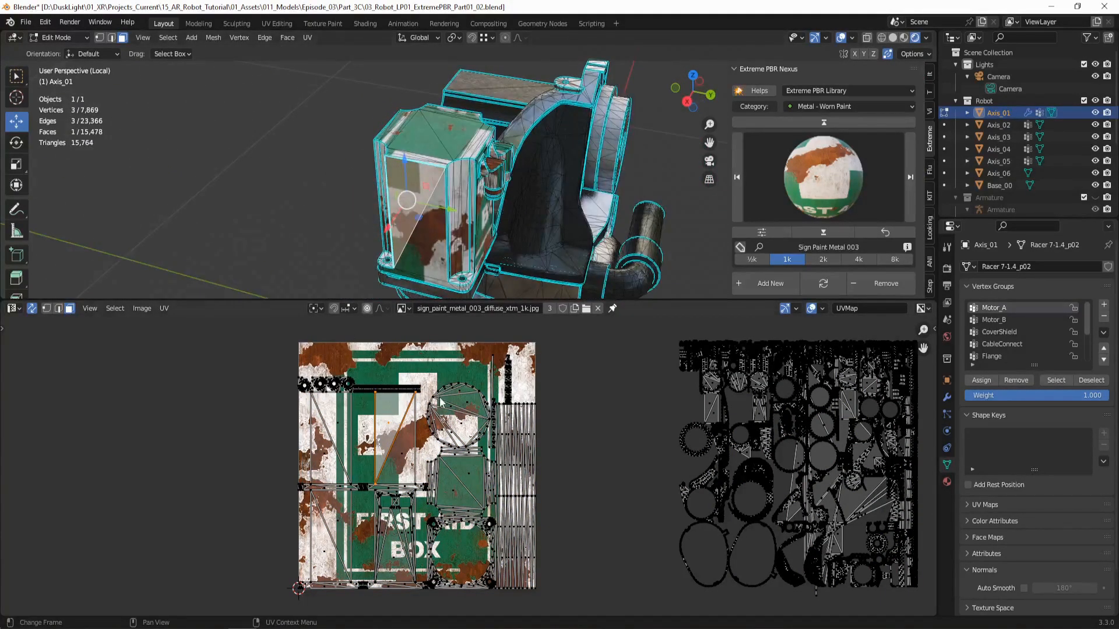
click(406, 446)
click(382, 419)
click(462, 400)
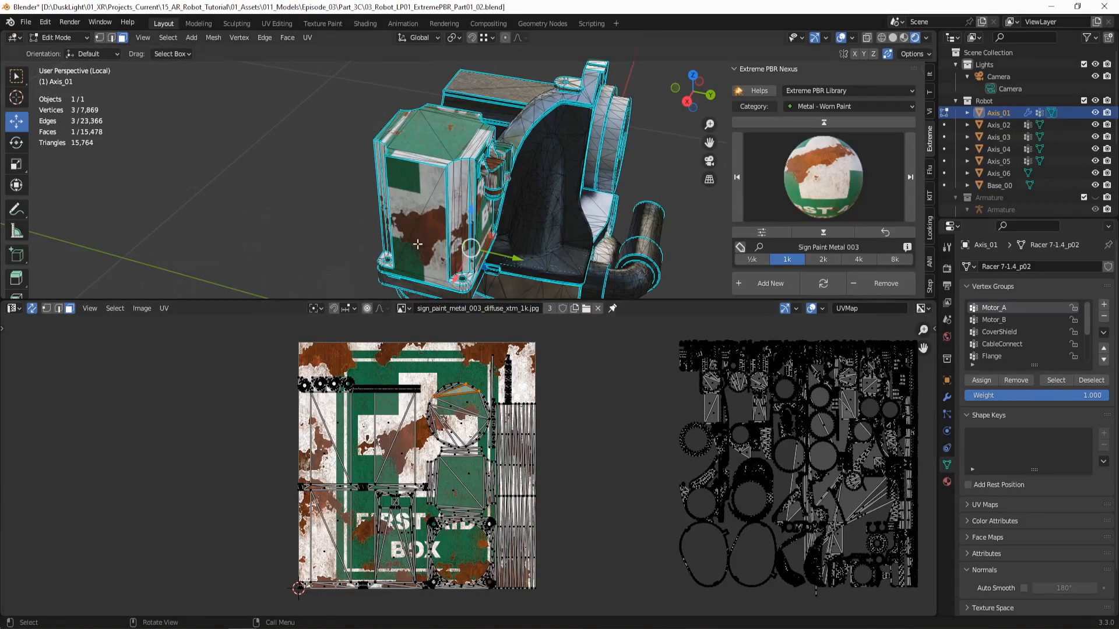
click(32, 308)
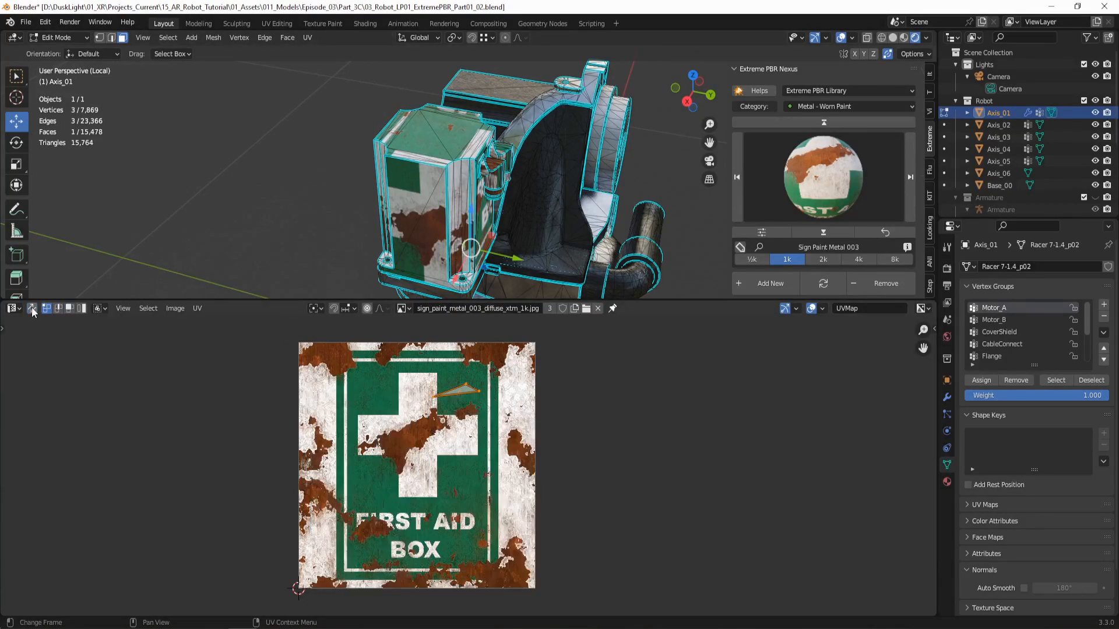
click(425, 141)
click(457, 129)
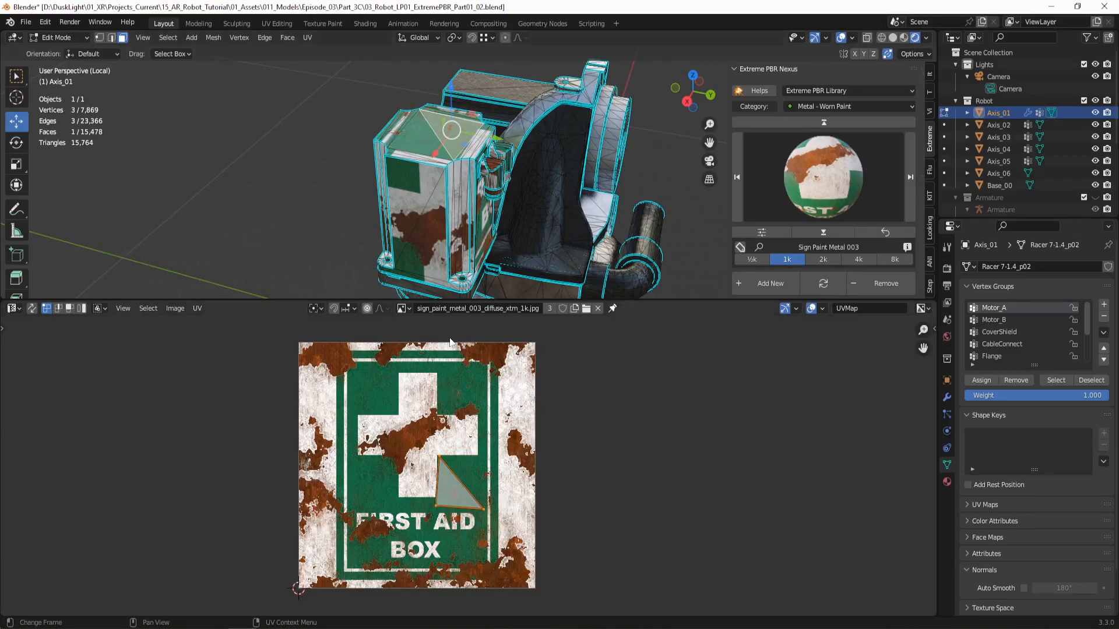
click(33, 309)
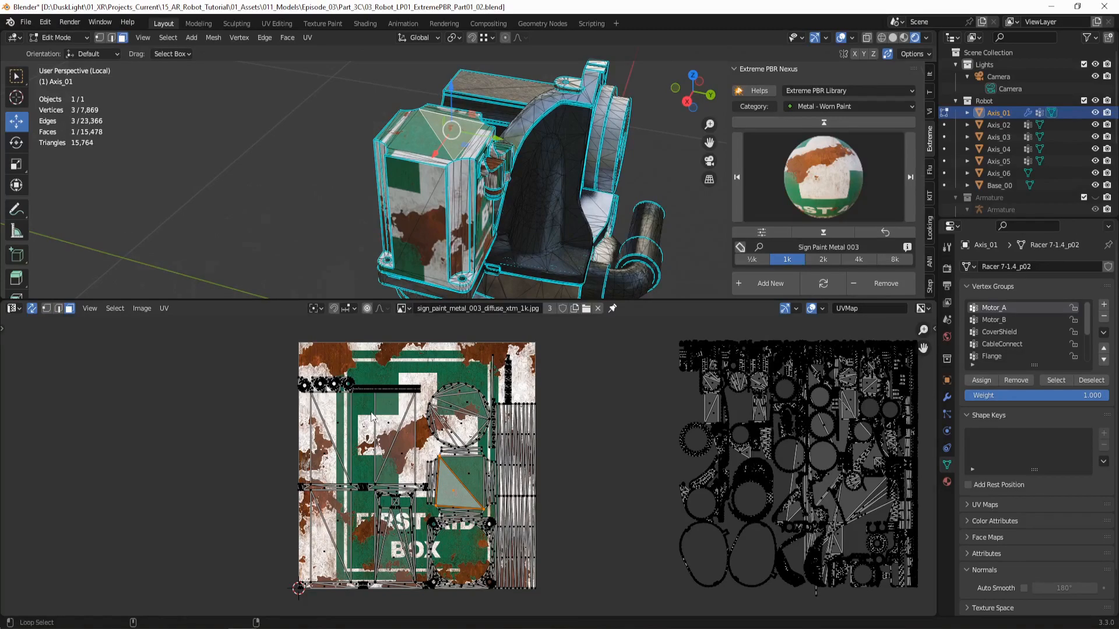
- Box-select the motor's UV islands over the sign texture and move them about 1 unit left, outside the image
key(alt+a)
key(b)
drag(278, 364, 546, 597)
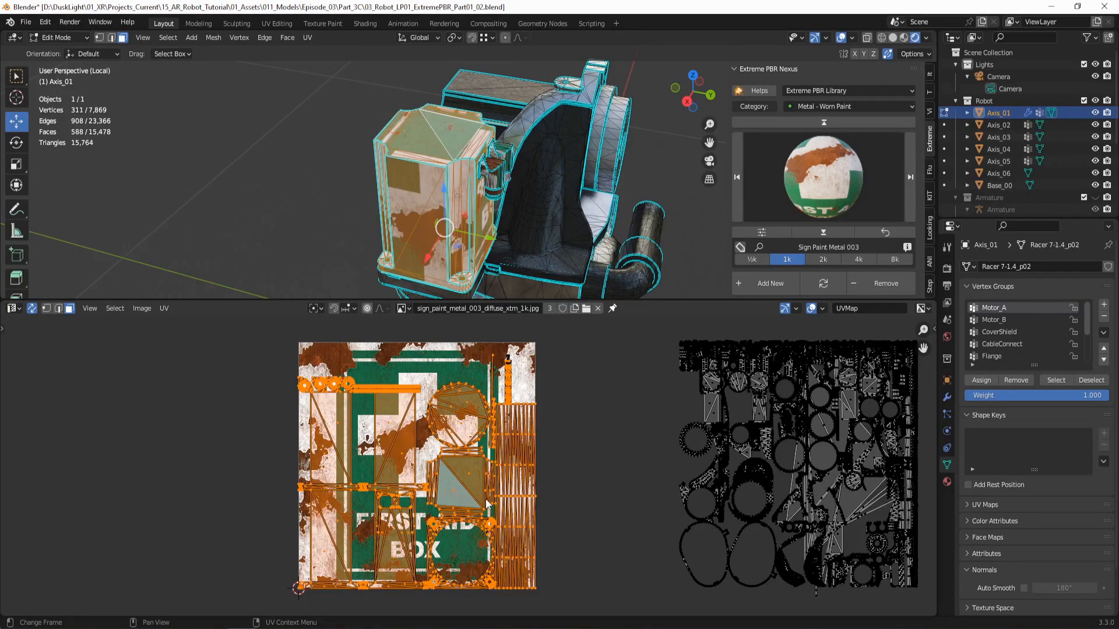
key(g)
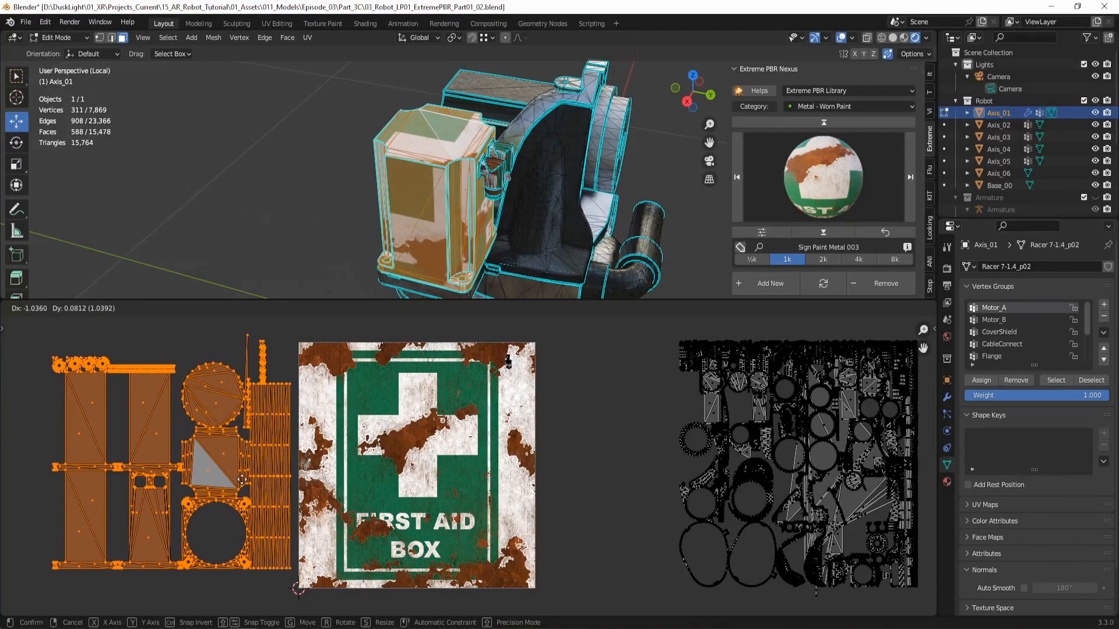
click(244, 480)
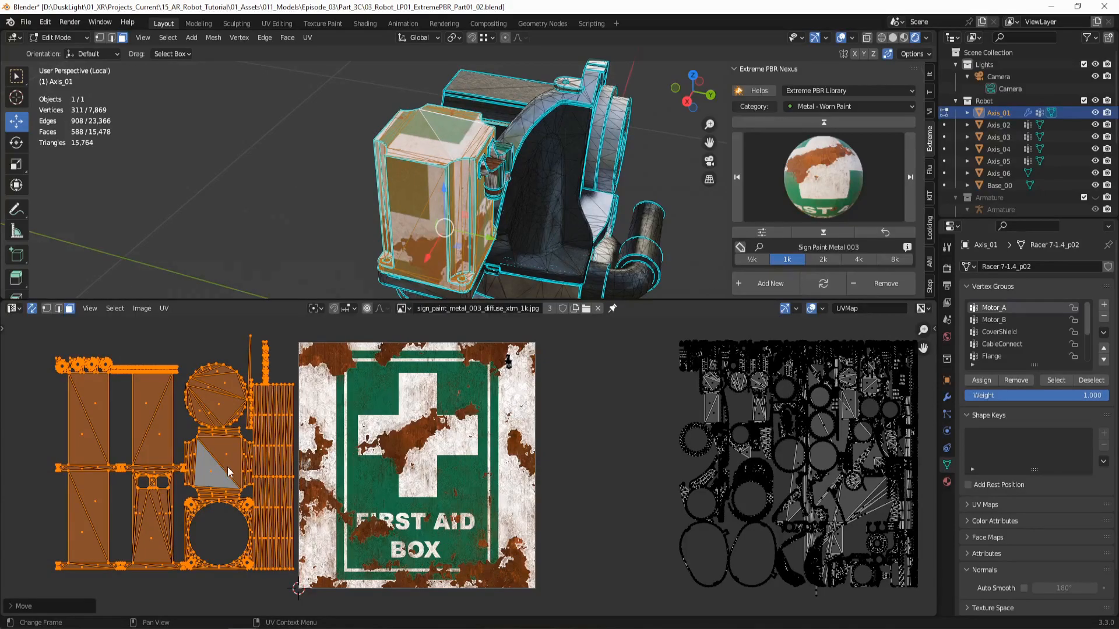
- Select the linked UV island of the motor's top and move it onto the sign texture's left edge
scroll(228, 472, up, 1)
shift+middle_drag(155, 434, 196, 434)
click(183, 428)
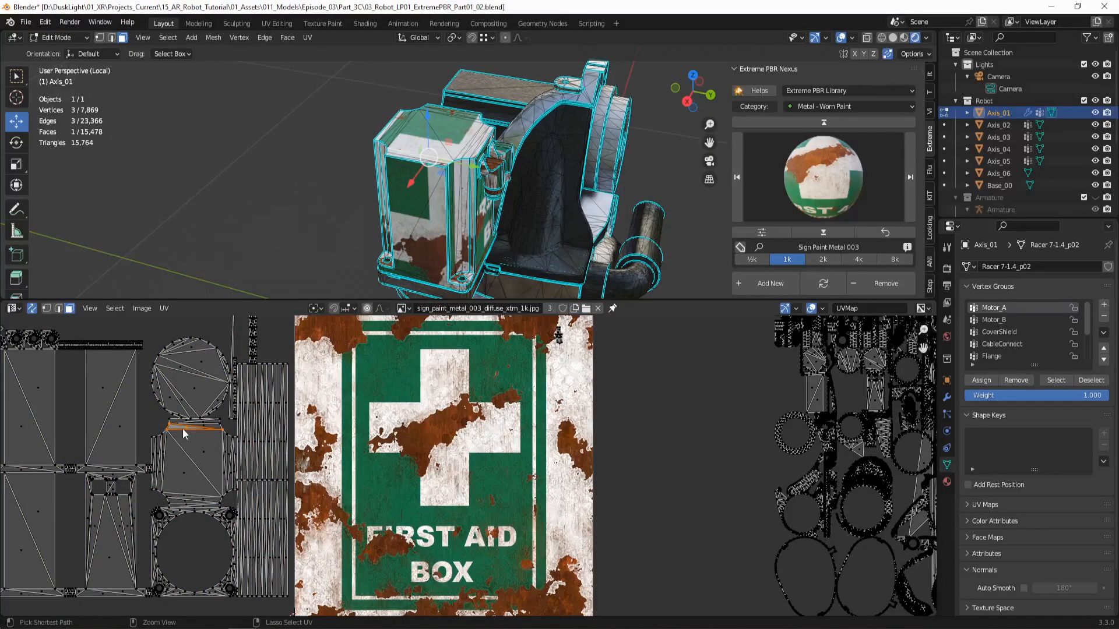
key(l)
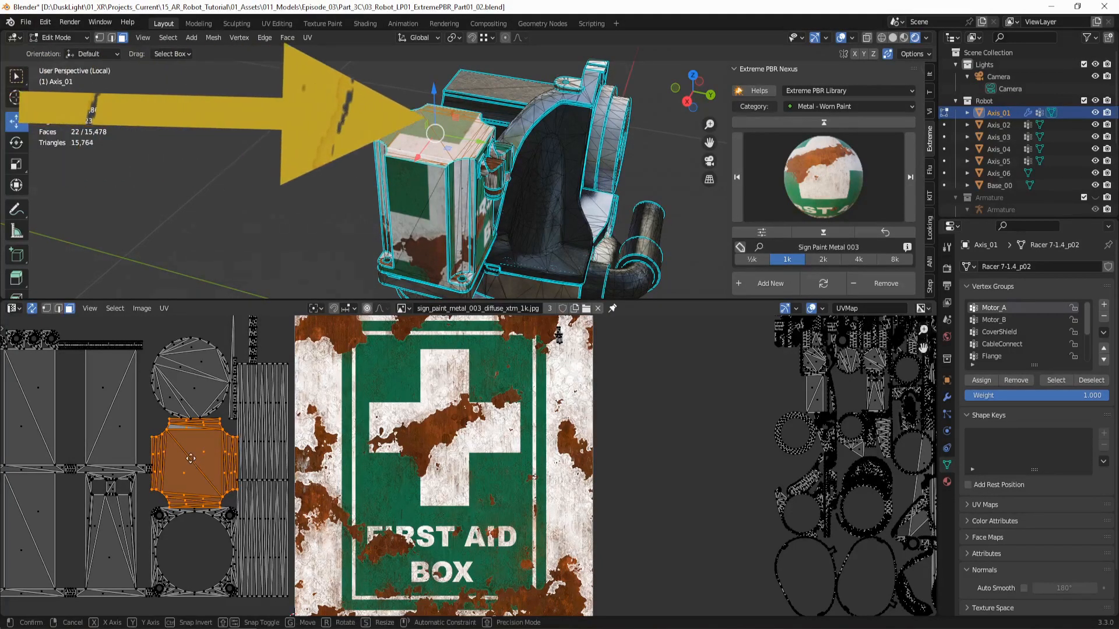
key(g)
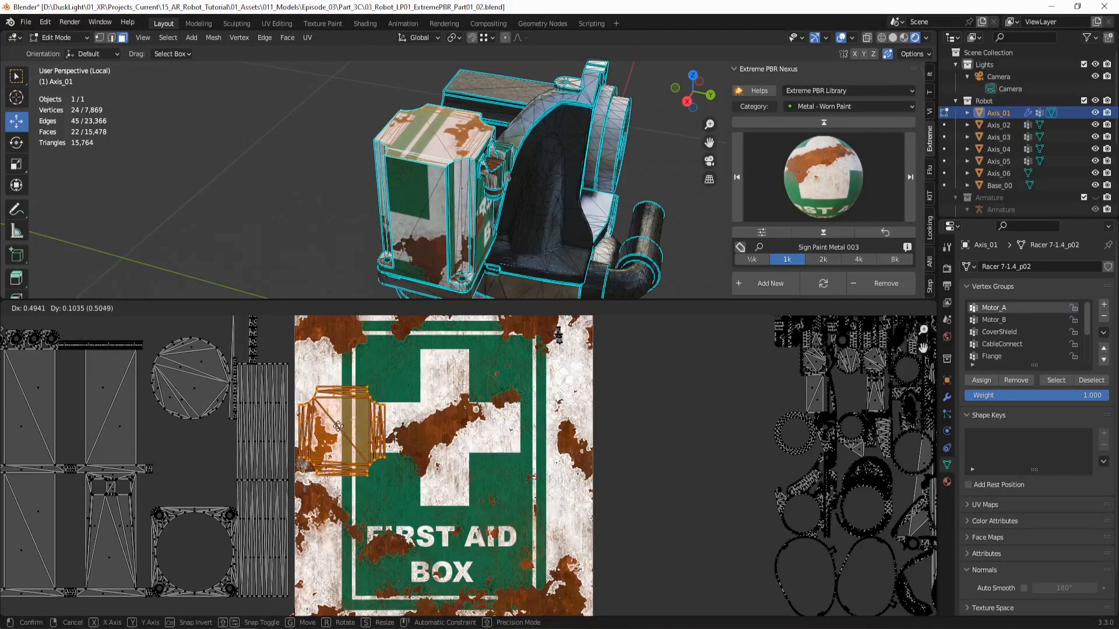
click(340, 429)
- Select the linked UV island of the motor's front and move it about 0.77 units right, onto the texture below the top island
middle_drag(475, 233, 437, 216)
scroll(408, 166, up, 3)
scroll(437, 216, up, 3)
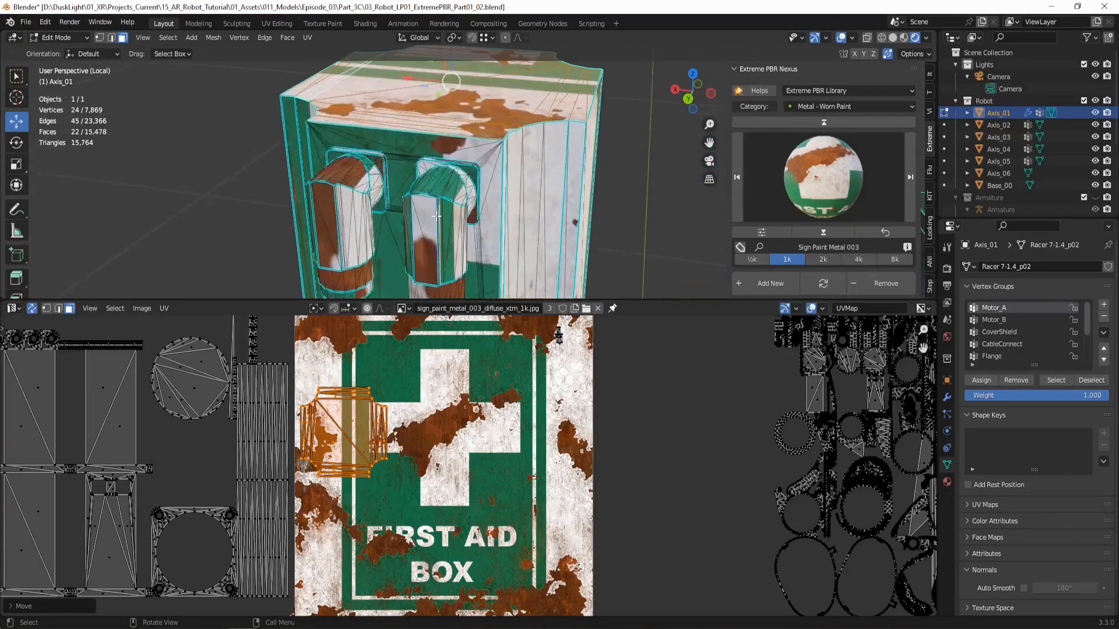
click(407, 143)
middle_drag(111, 487, 213, 392)
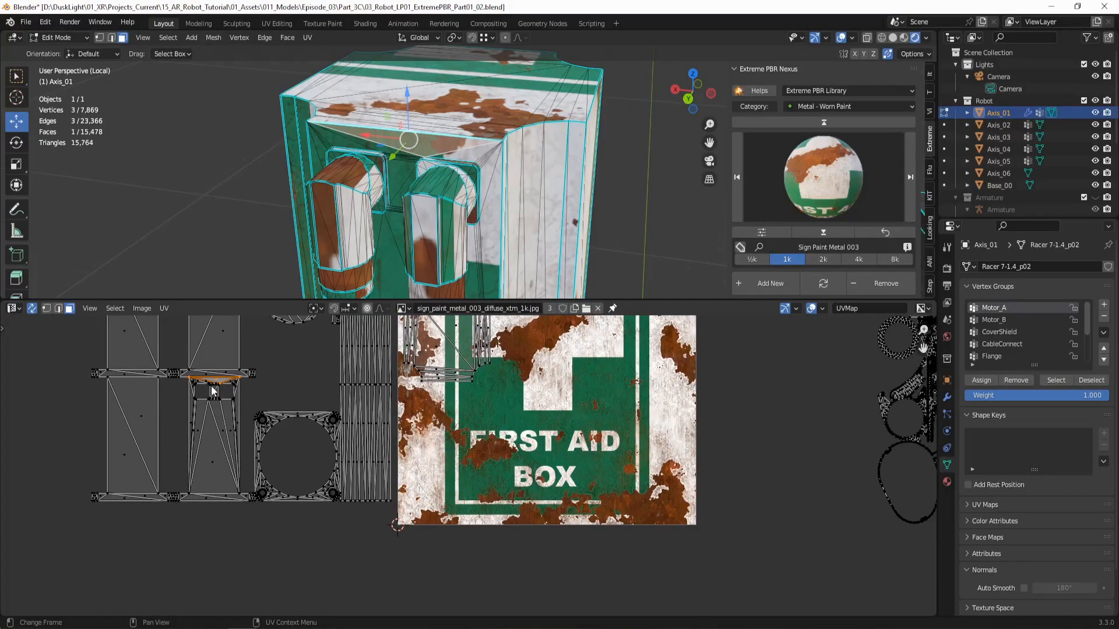
key(ctrl+l)
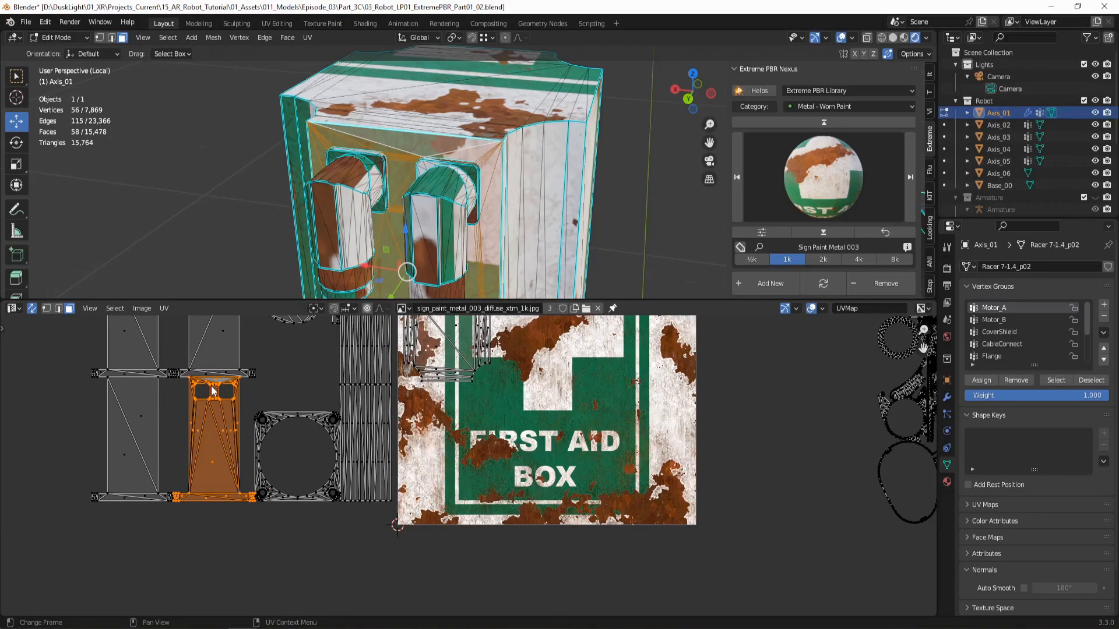
key(g)
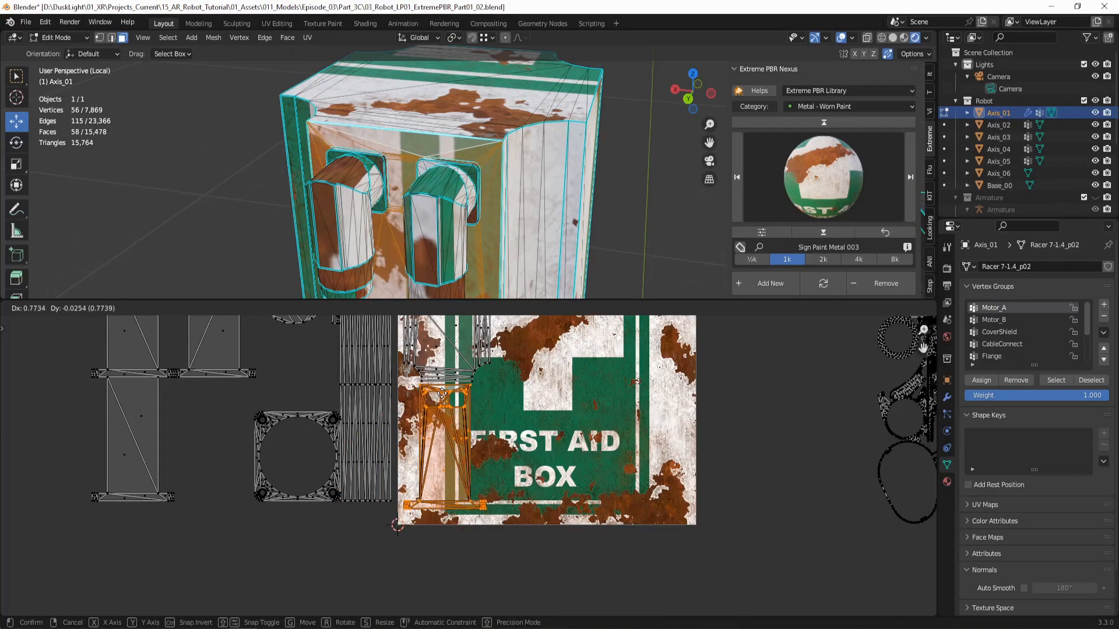
click(441, 393)
- Nudge the front UV island so its upper edge lines up with the lower edge of the motor's top island
scroll(536, 465, up, 5)
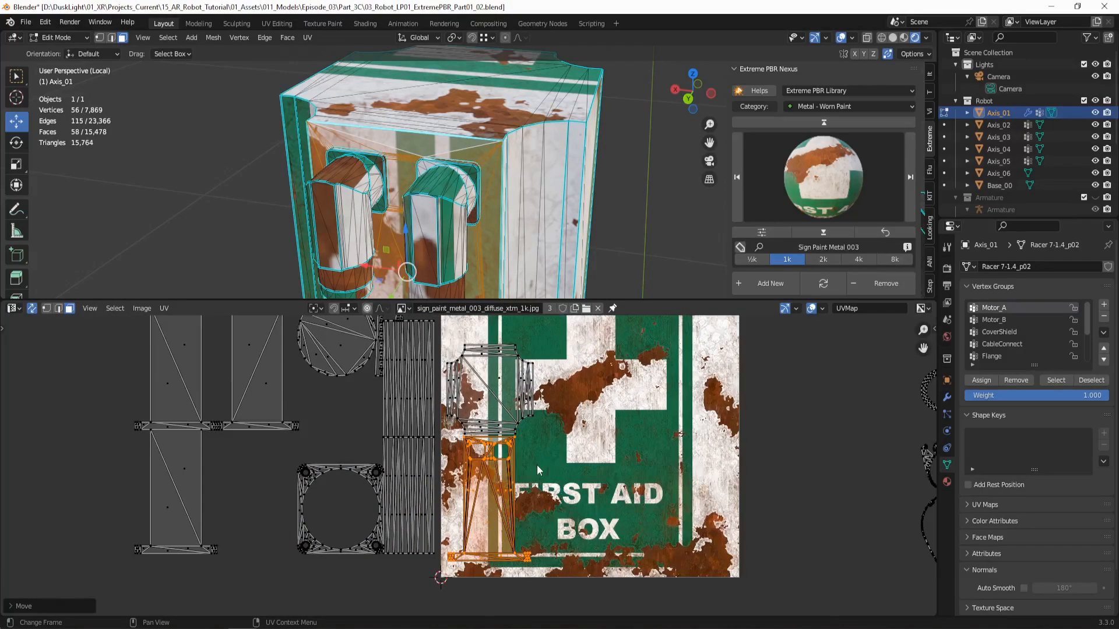
middle_drag(537, 465, 512, 526)
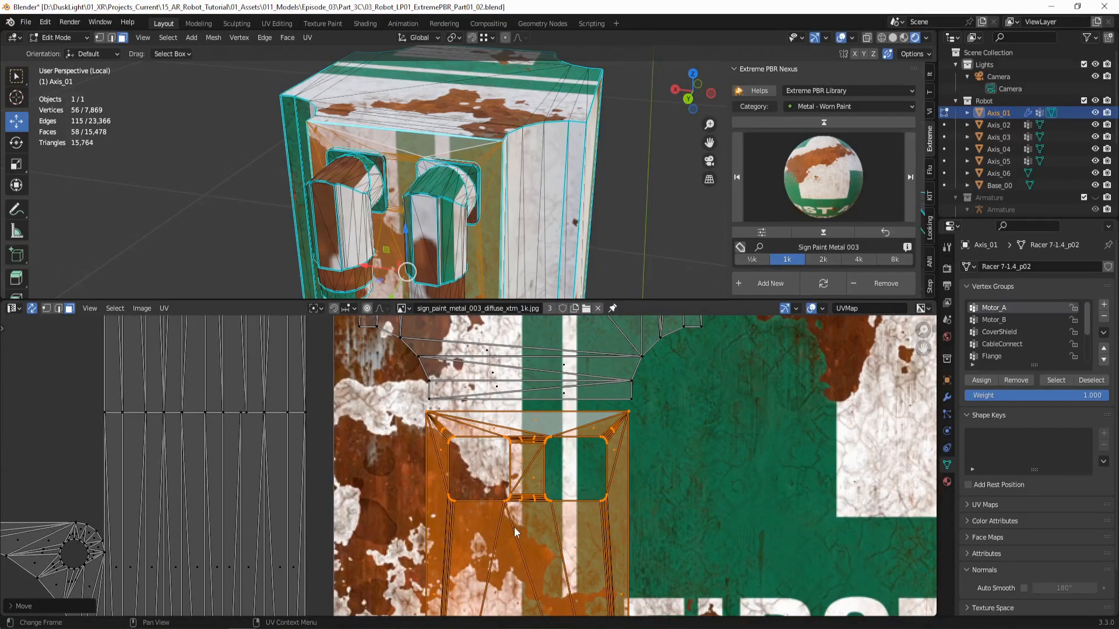
key(g)
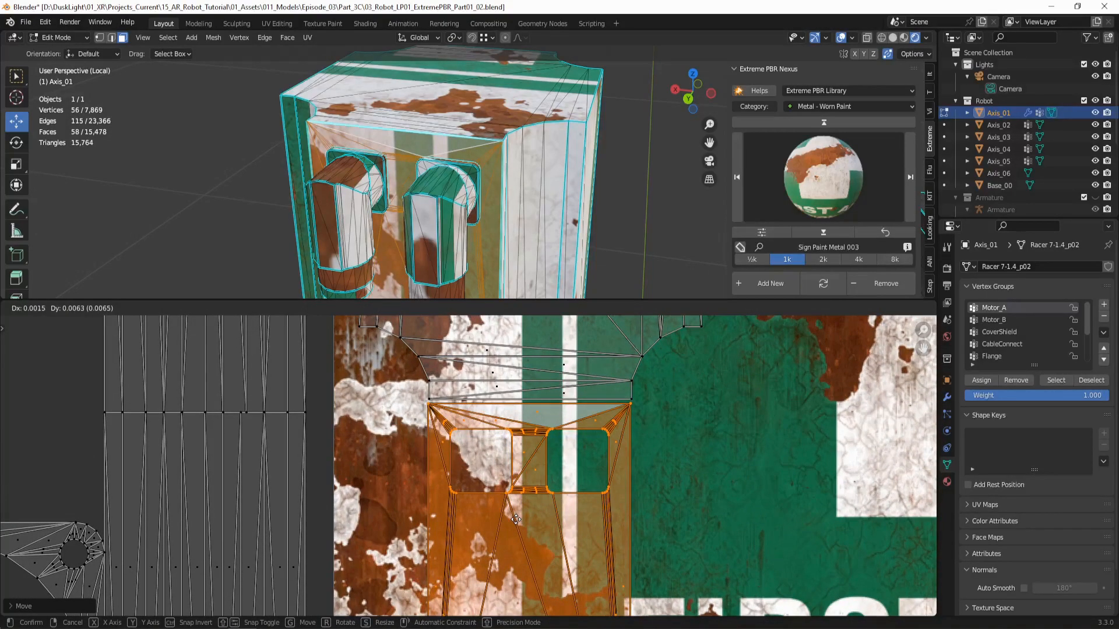
click(518, 523)
scroll(630, 507, down, 3)
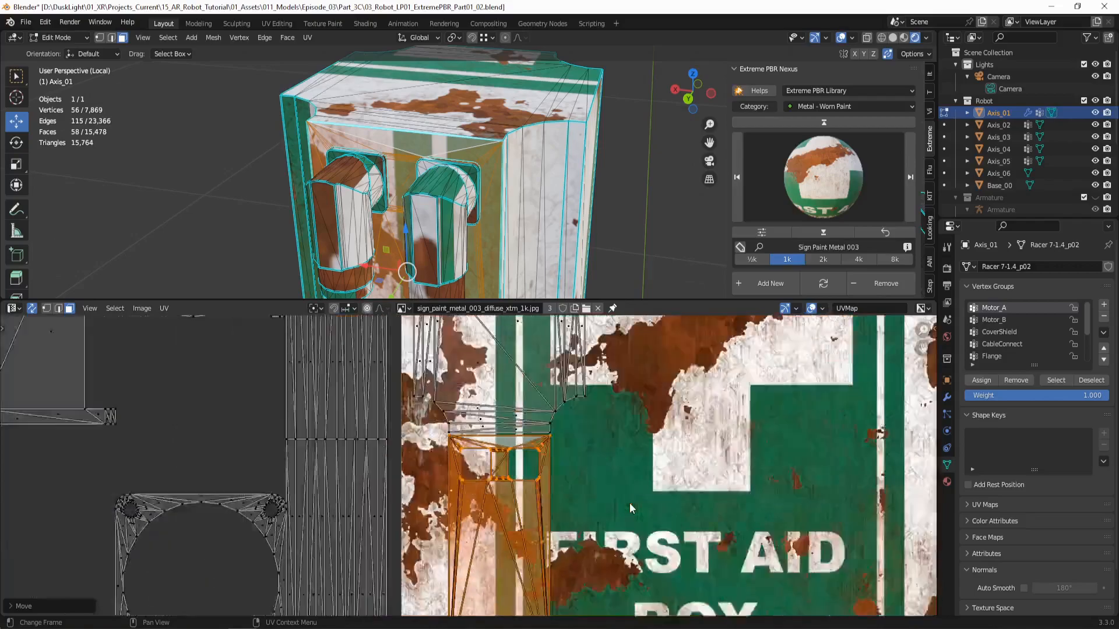
- Compare the stripes where the motor's top and front meet, and rotate the top's linked UV island by 90°
scroll(630, 507, up, 2)
middle_drag(483, 210, 481, 154)
scroll(468, 212, up, 3)
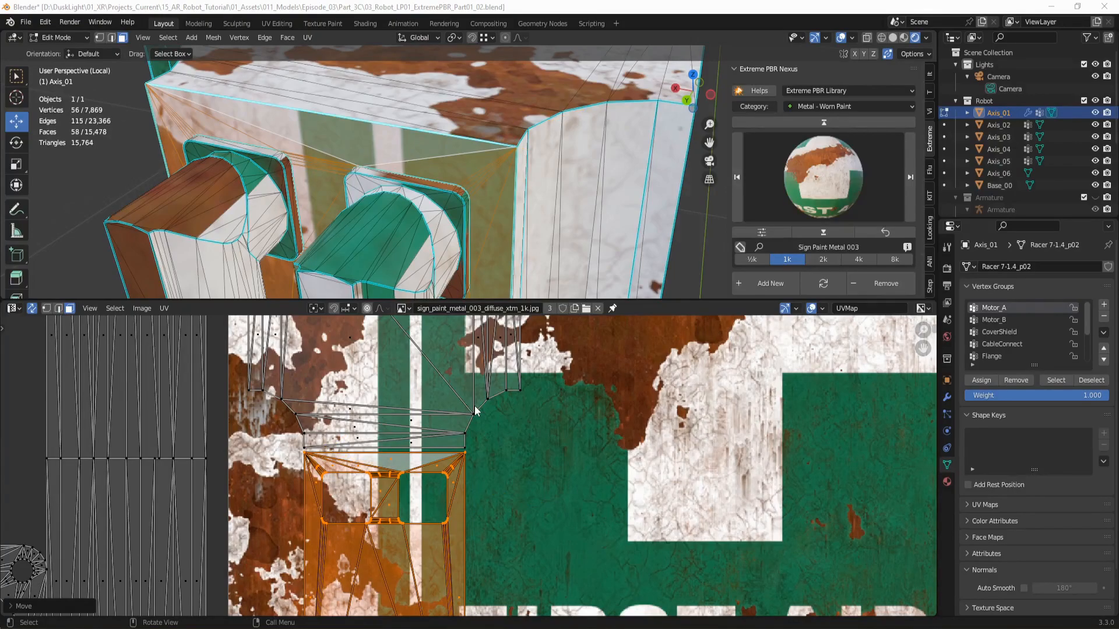
scroll(491, 191, down, 2)
middle_drag(491, 191, 476, 152)
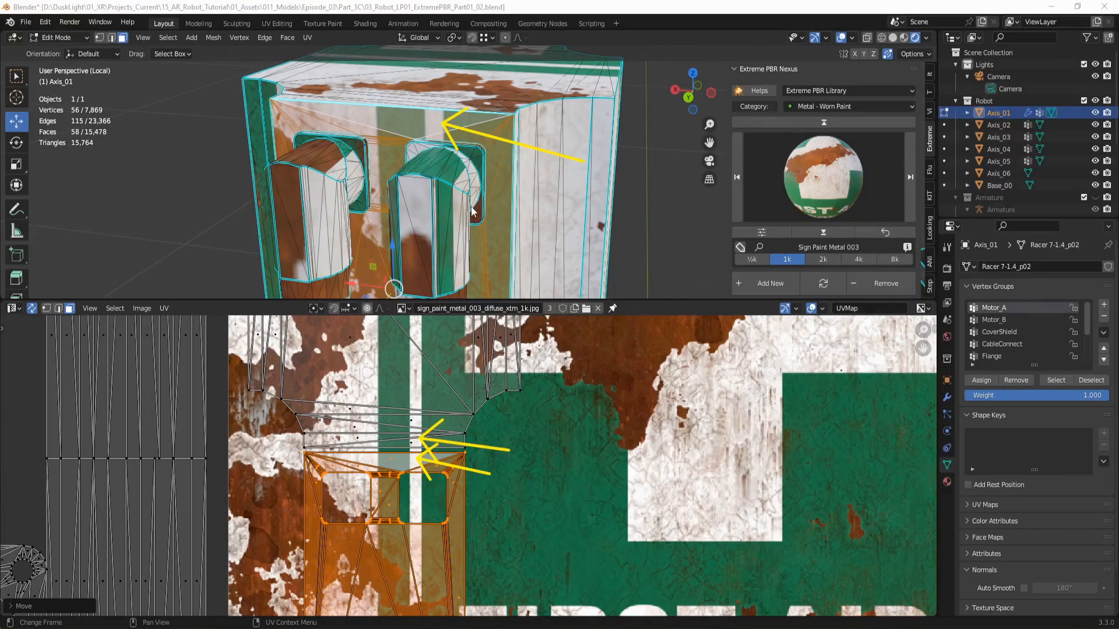
middle_drag(488, 155, 569, 145)
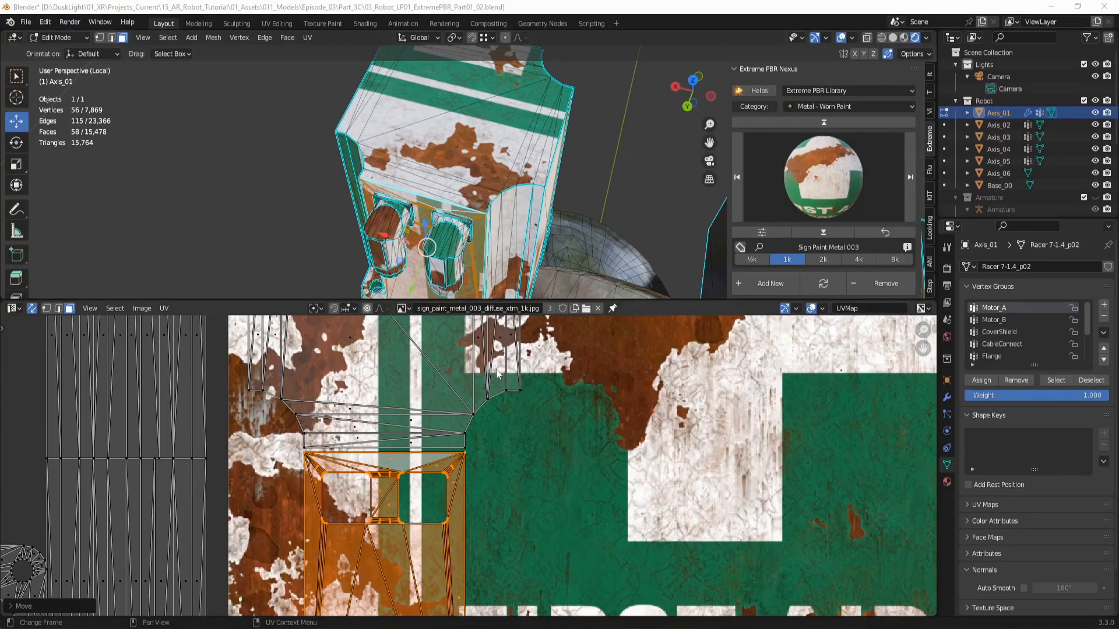
click(473, 416)
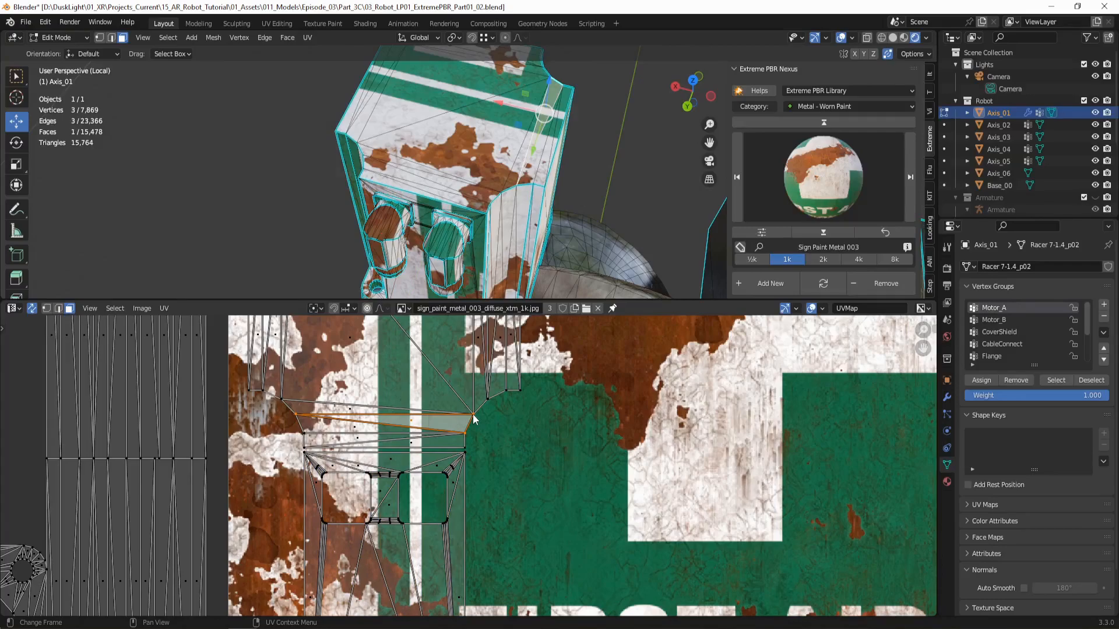
key(ctrl+l)
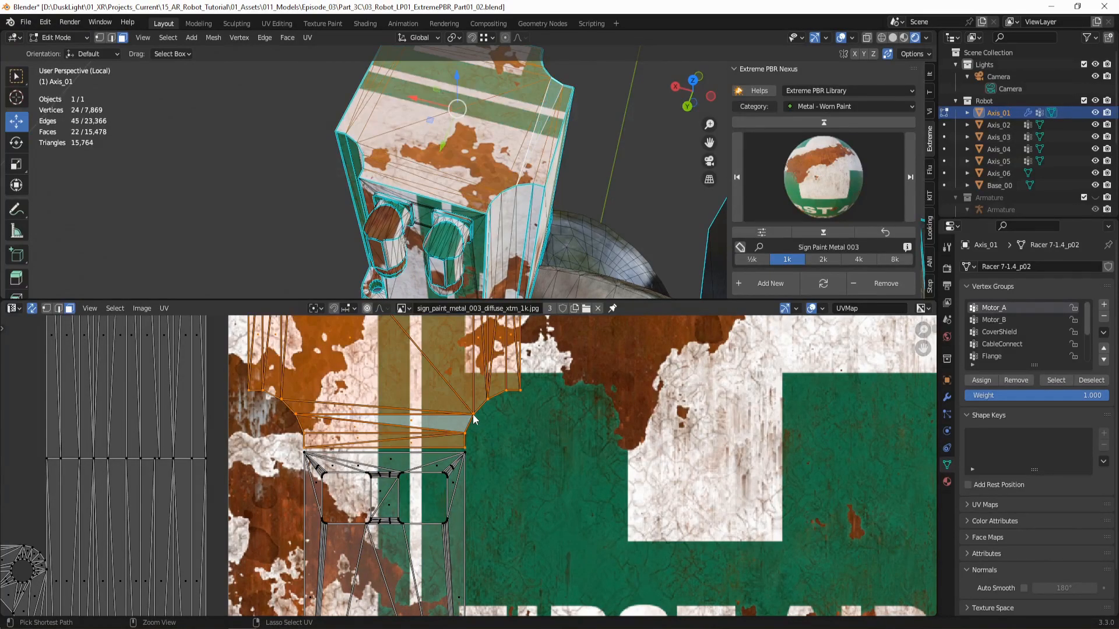
text(r)
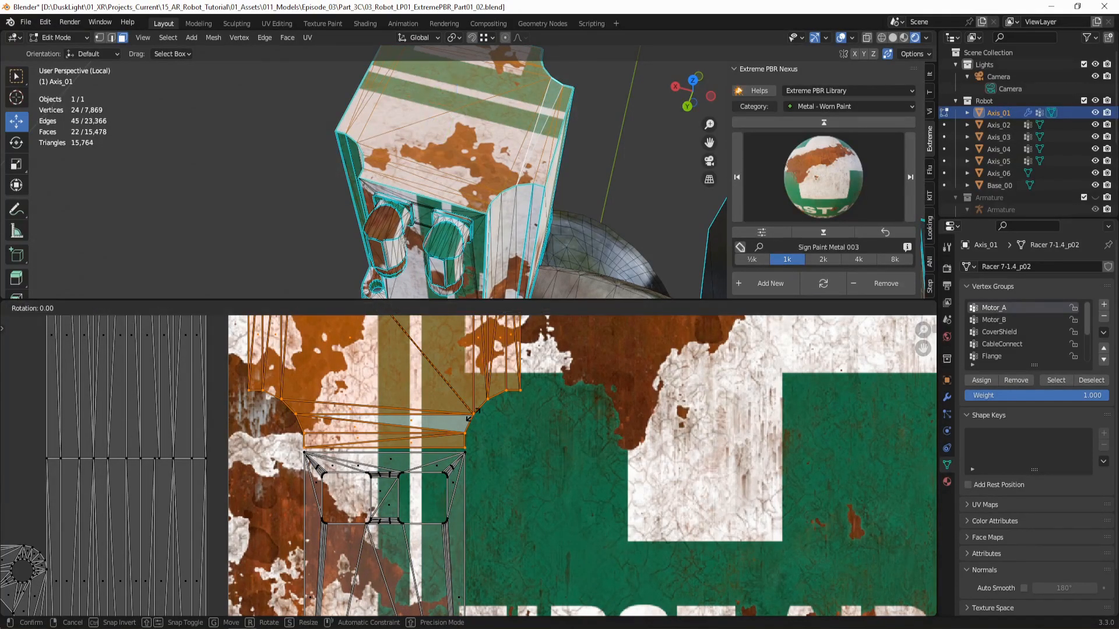
text(90)
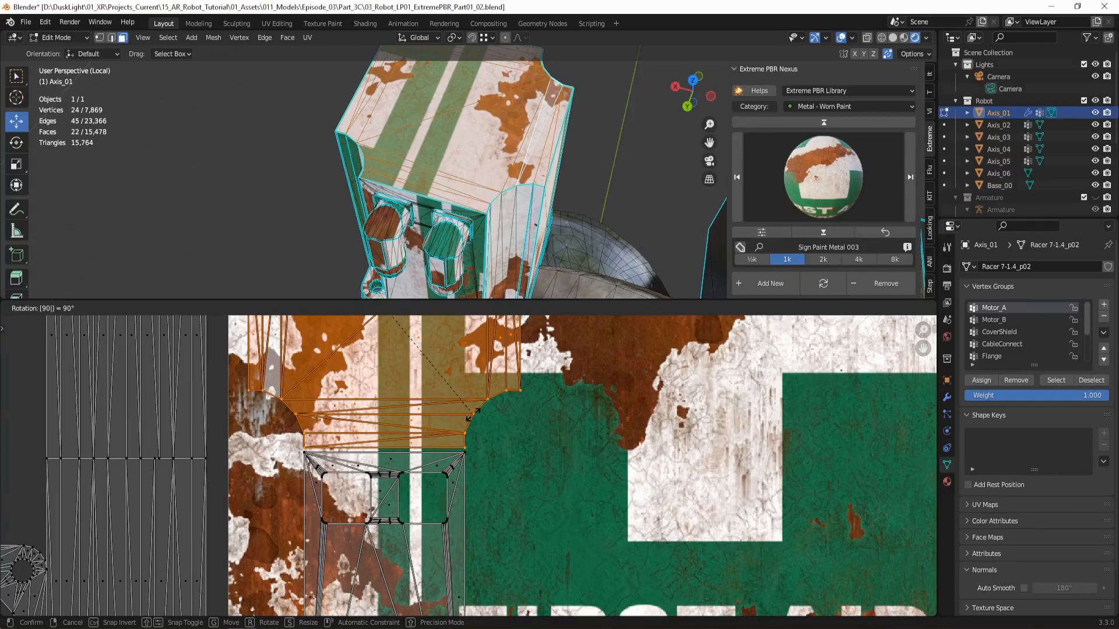
key(Return)
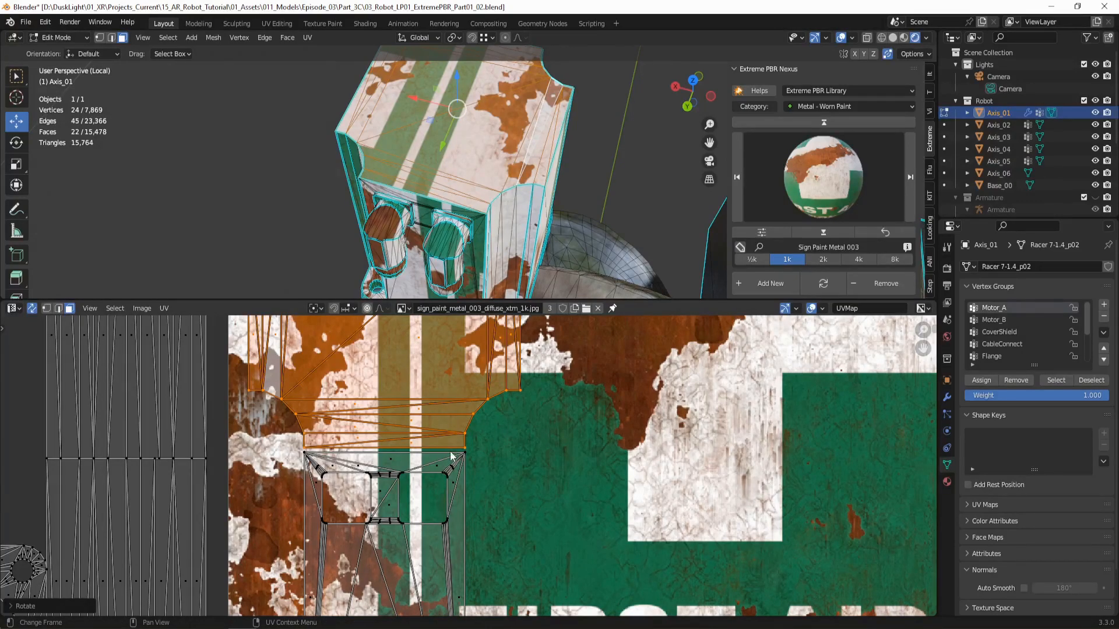
- Rotate the motor top's UV island a further 180° to match its stripes to the front
scroll(450, 452, down, 2)
middle_drag(451, 453, 446, 494)
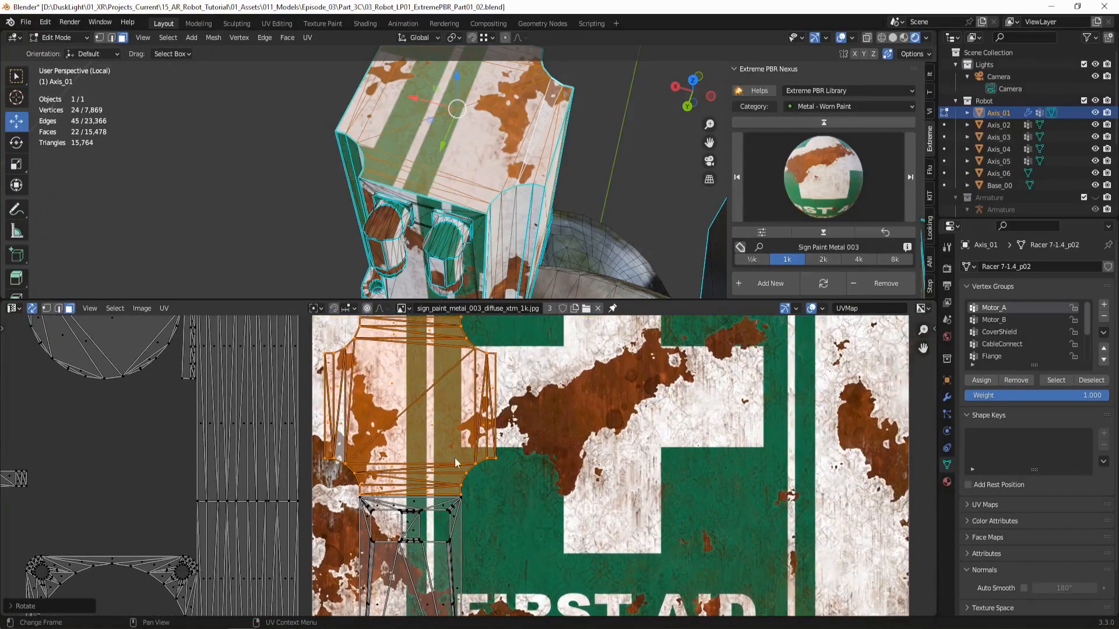
scroll(456, 448, down, 1)
middle_drag(456, 448, 456, 457)
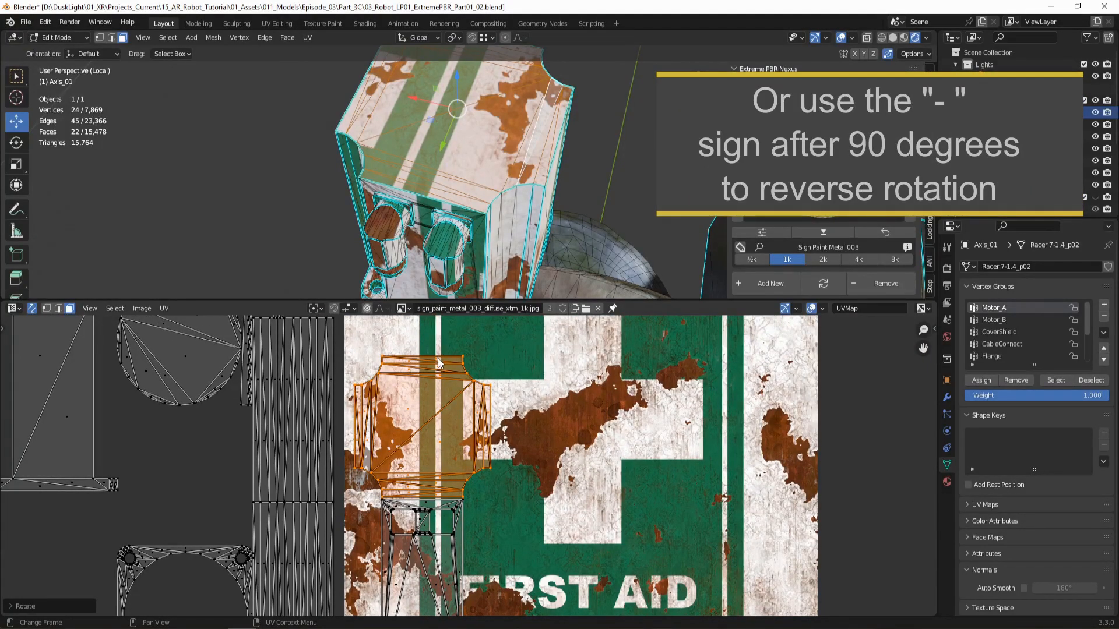
text(r180)
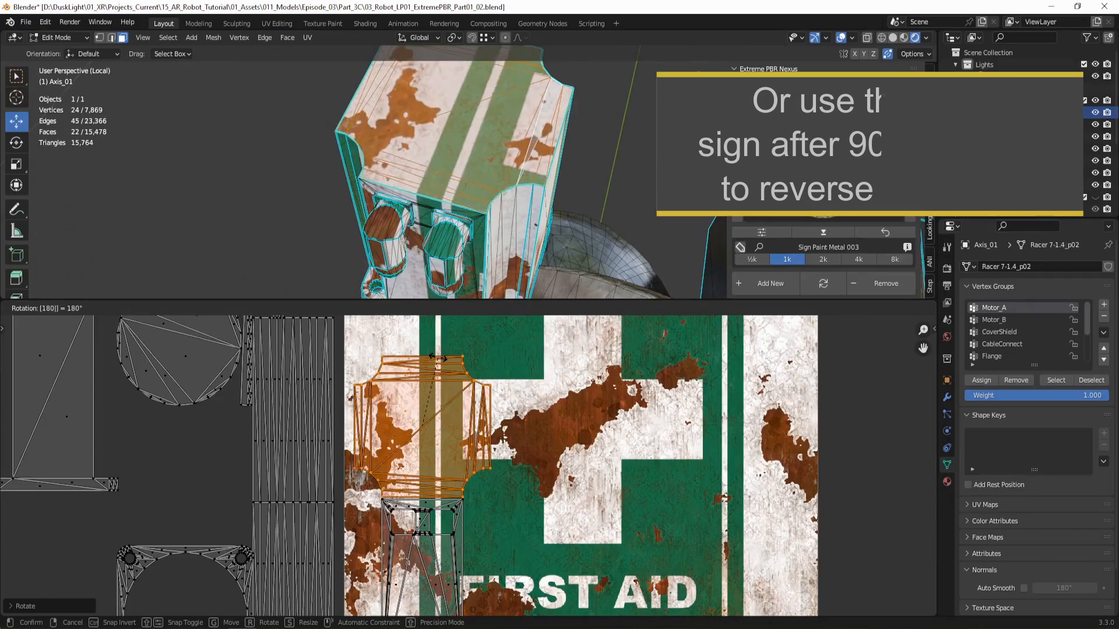
key(Return)
- Move the top UV island down about 0.005 units to meet the front island's upper edge
scroll(426, 455, up, 6)
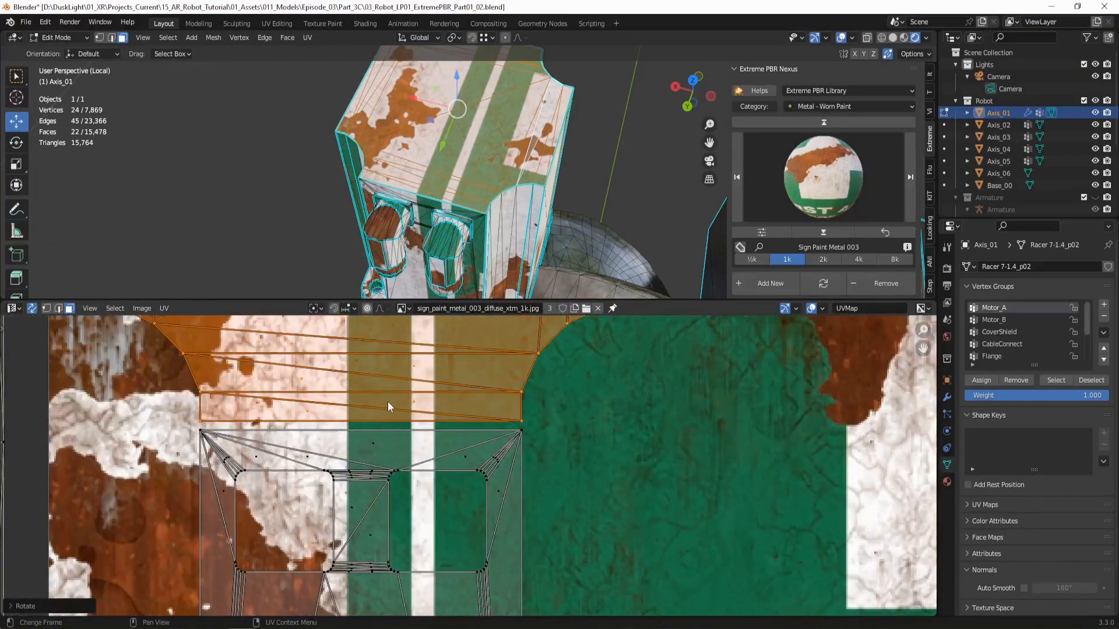
key(g)
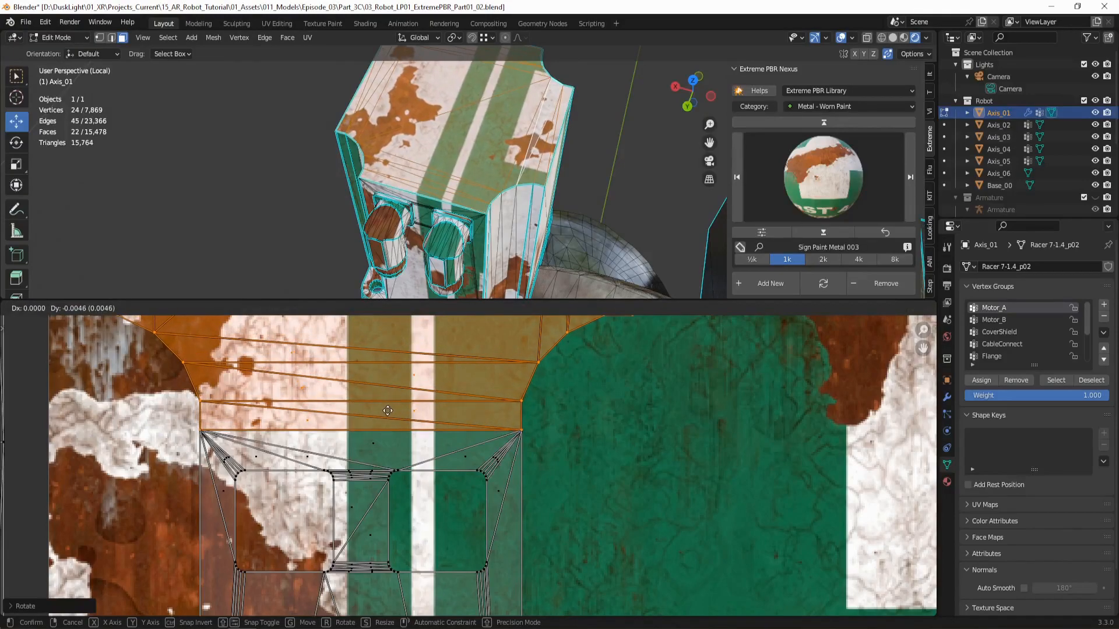
click(387, 410)
middle_drag(449, 231, 444, 198)
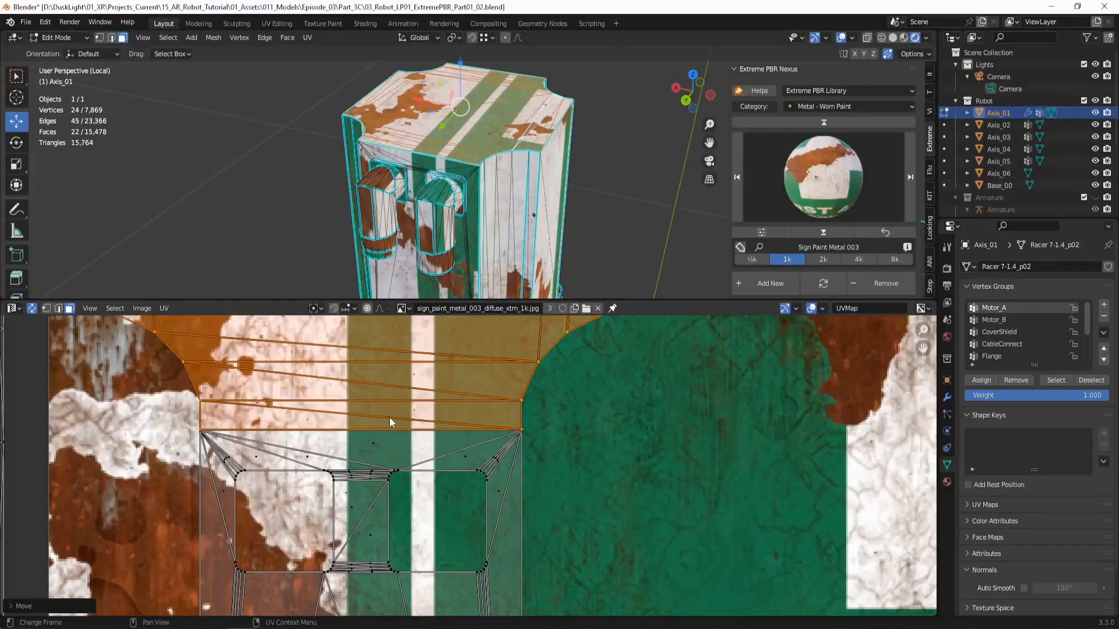
- Select the six-face UV strip of the motor's corner next to the front and move it about 0.4 units right, beside the front island
scroll(389, 417, down, 10)
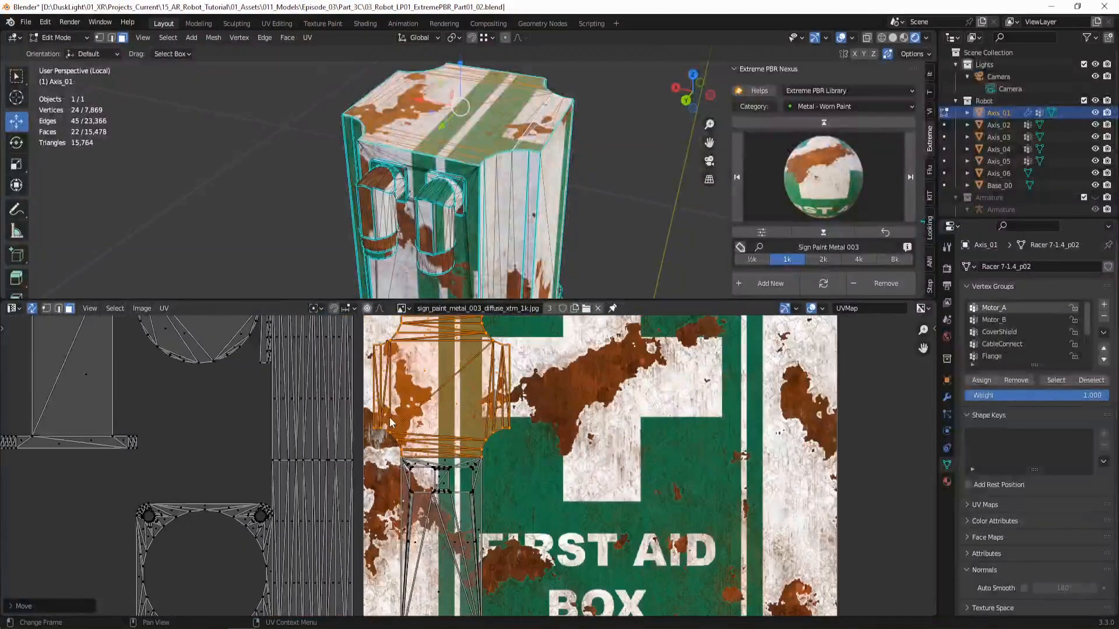
middle_drag(449, 229, 454, 169)
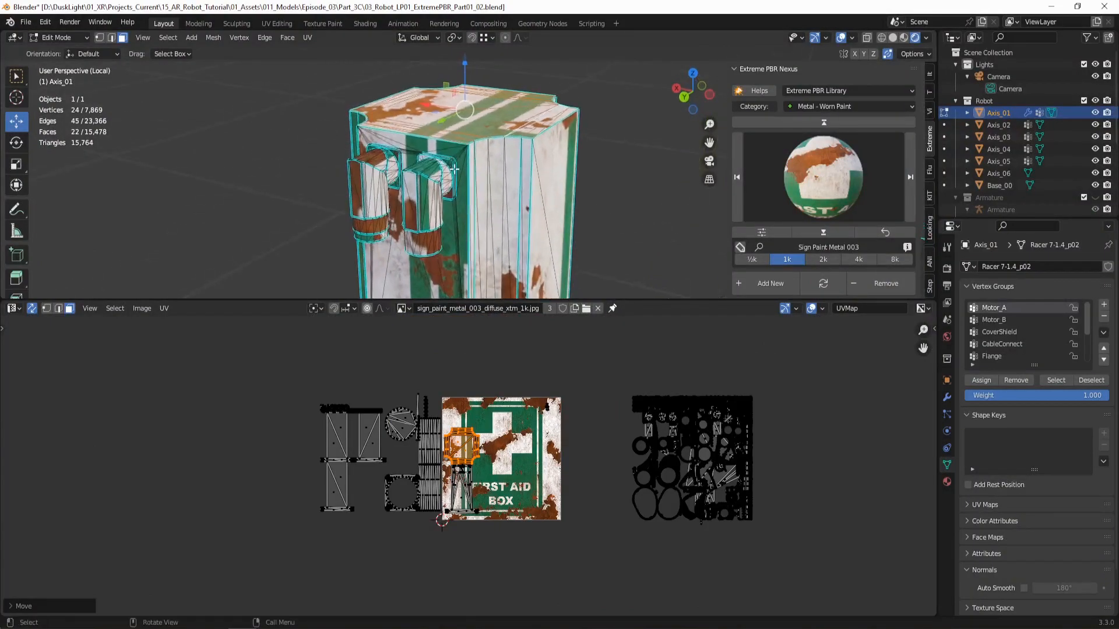
shift+click(404, 142)
shift+click(395, 255)
scroll(442, 184, up, 3)
middle_drag(449, 191, 429, 181)
click(407, 242)
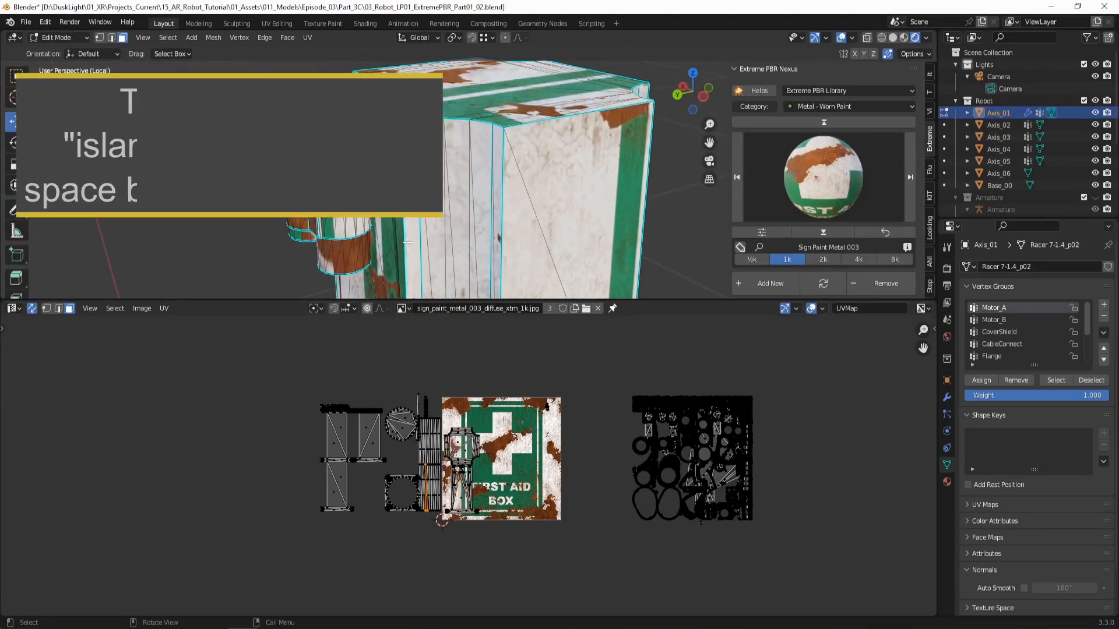
scroll(413, 403, up, 5)
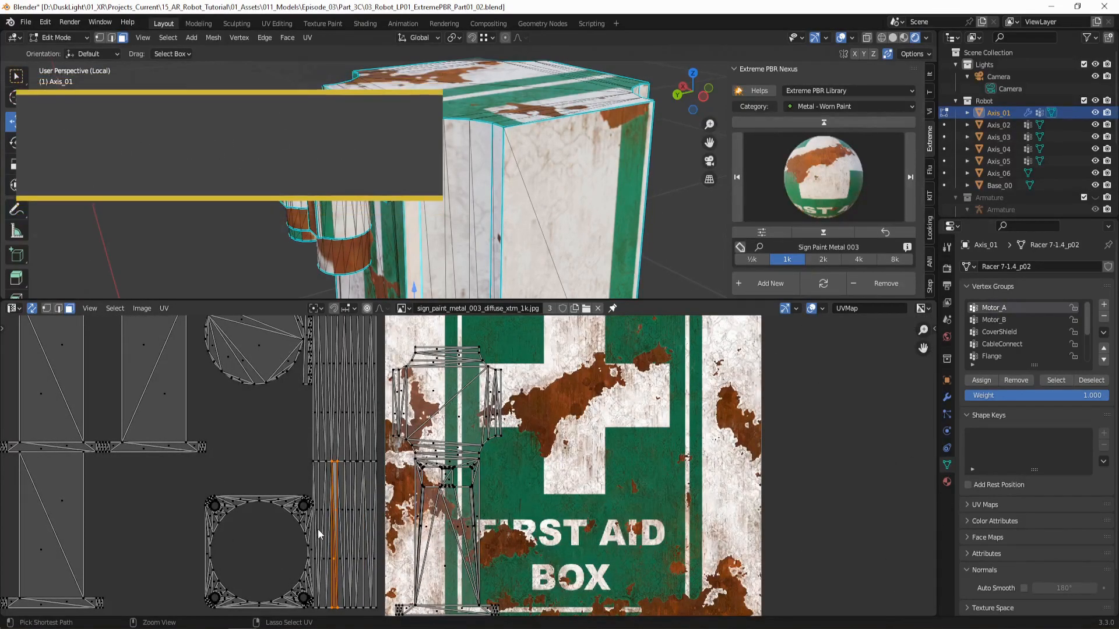
key(ctrl+KP_Add)
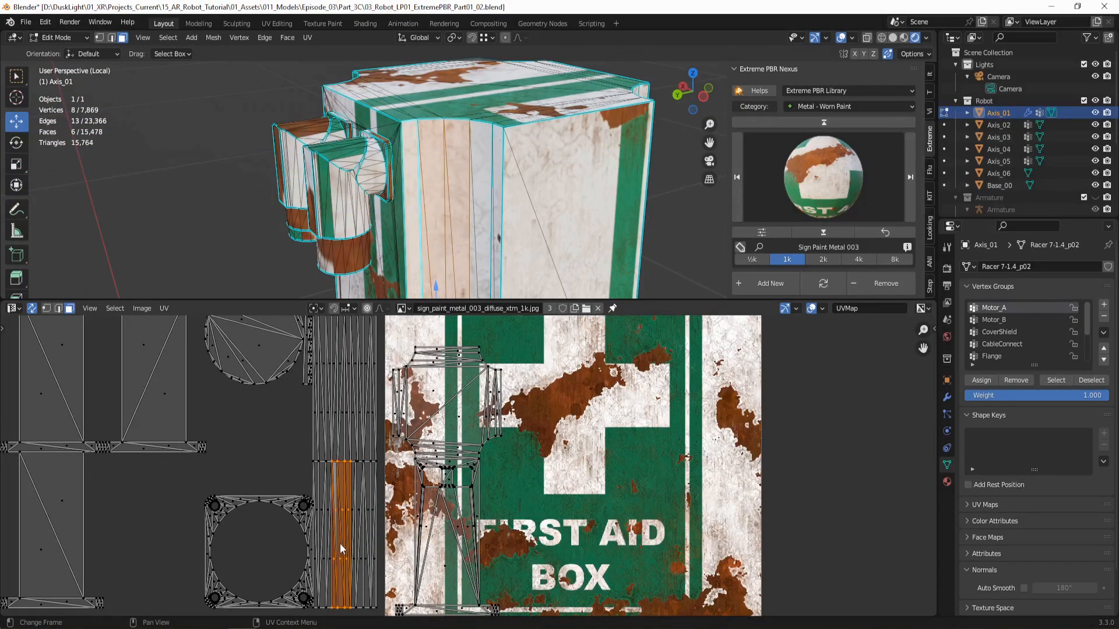
key(g)
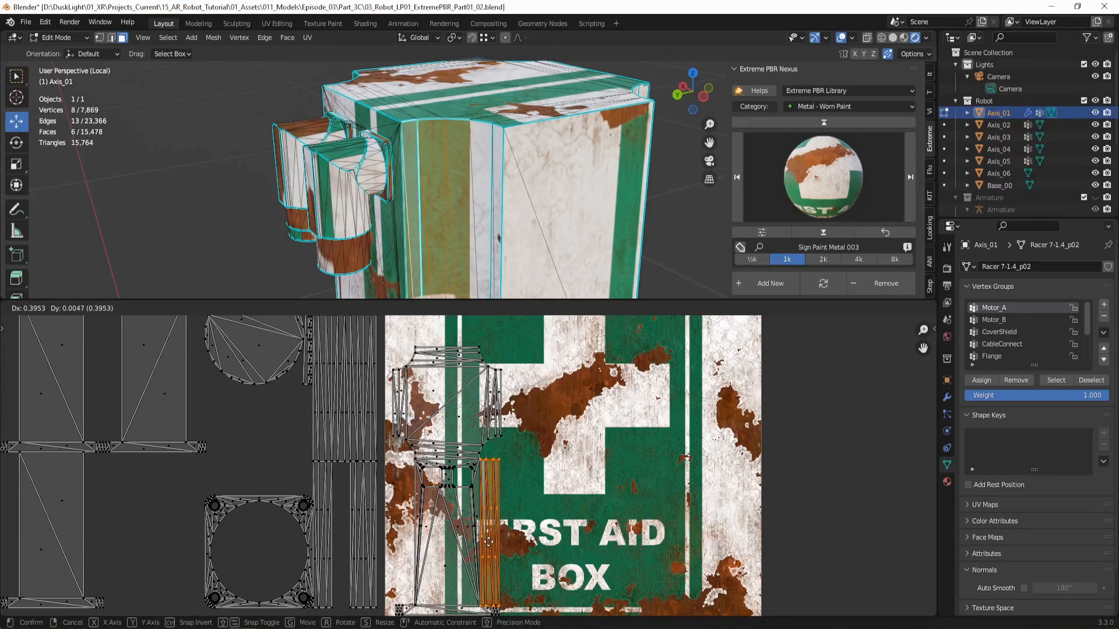
click(488, 542)
- Fine-position the corner strip so its edge sits flush against the front UV island's right edge
shift+middle_drag(457, 230, 472, 139)
scroll(488, 485, up, 5)
middle_drag(535, 543, 466, 447)
key(g)
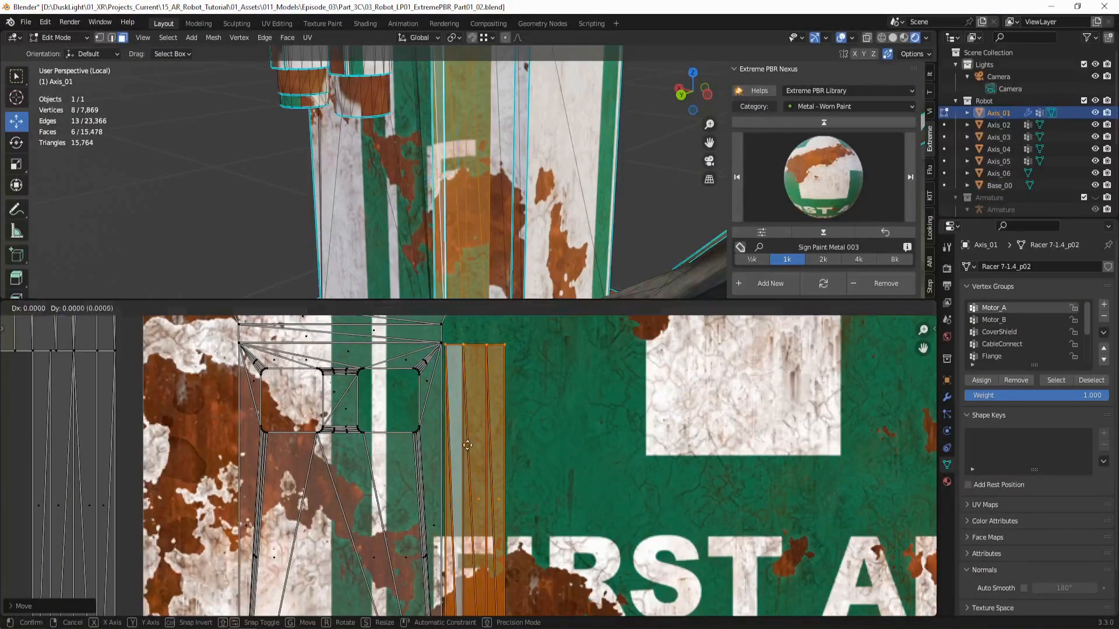
click(465, 444)
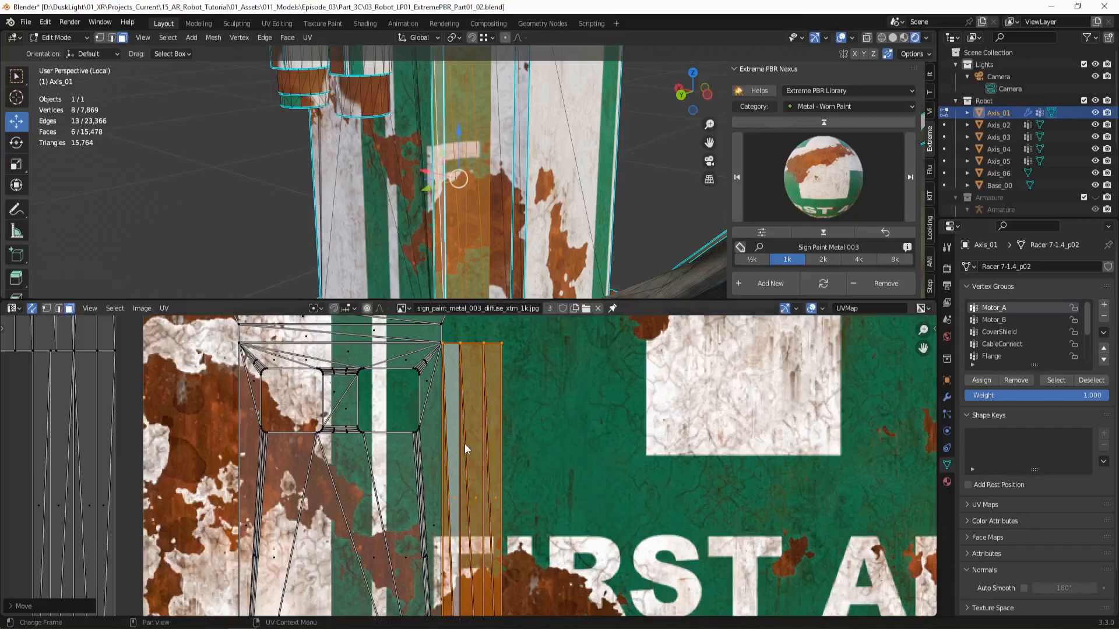
- Select the neighbouring four-face UV strip of the motor's corner and place it beside the first strip on the sign texture
mouse_move(466, 180)
middle_down()
mouse_move(495, 171)
mouse_move(479, 180)
middle_up()
click(501, 240)
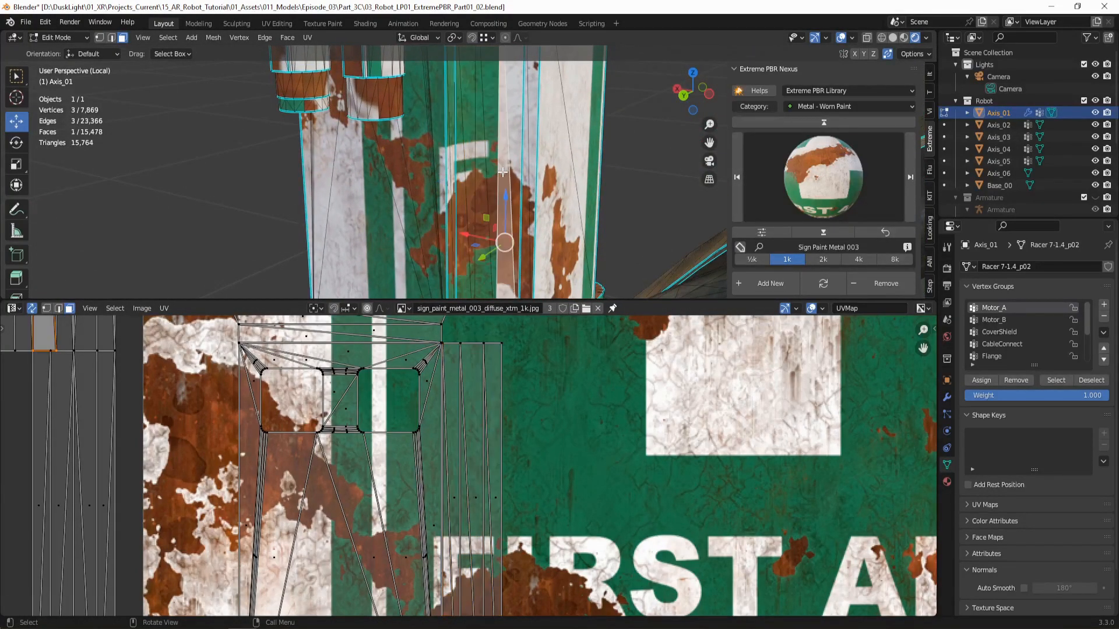
scroll(424, 421, down, 6)
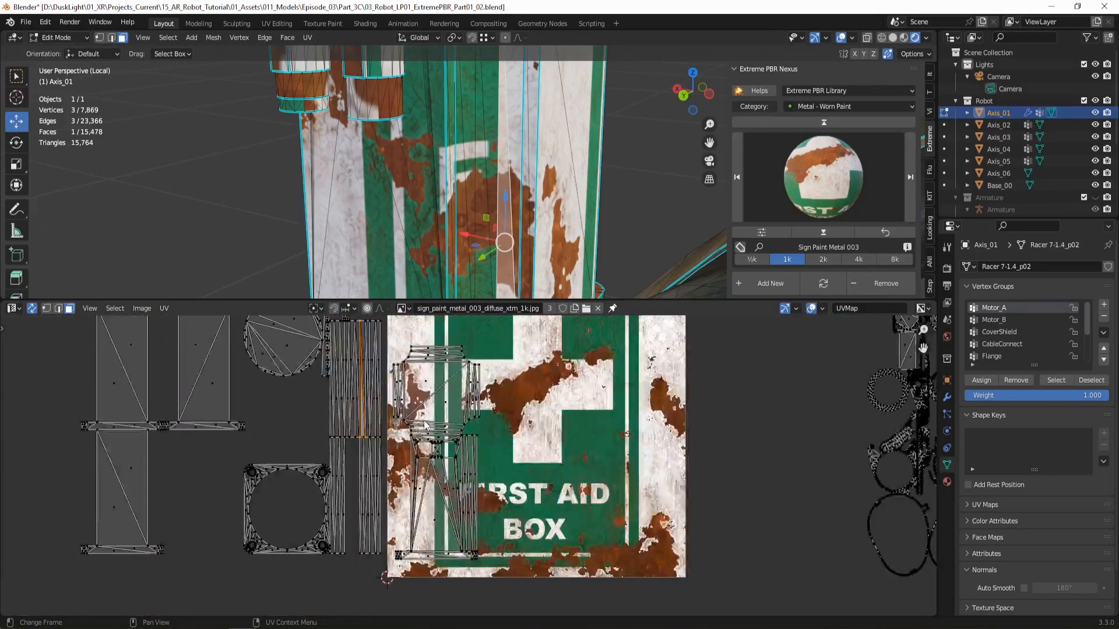
ctrl+click(347, 413)
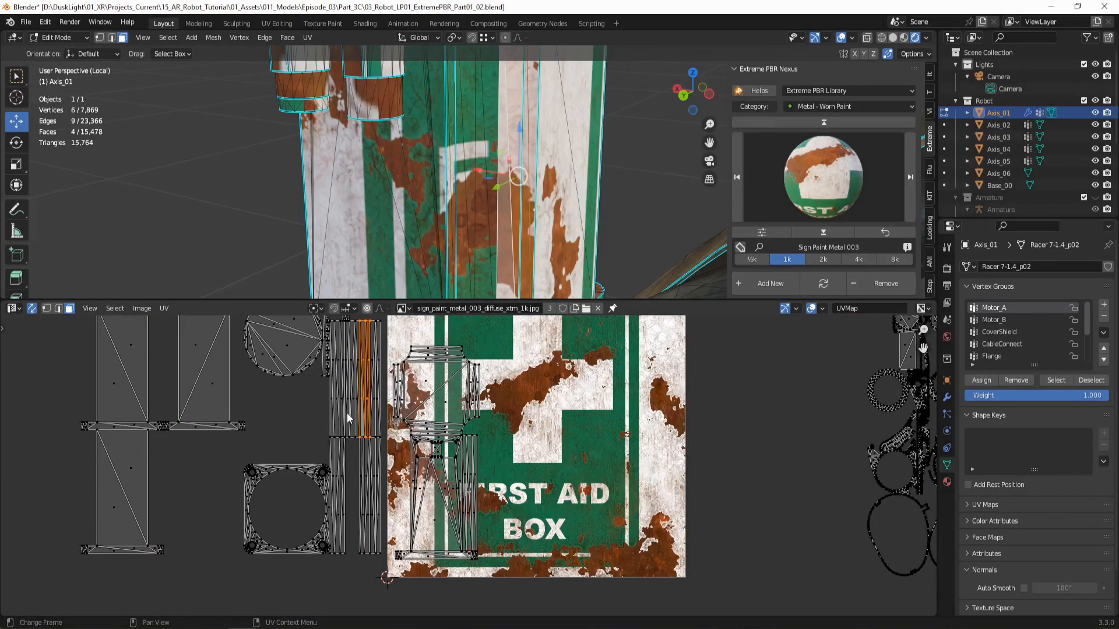
key(g)
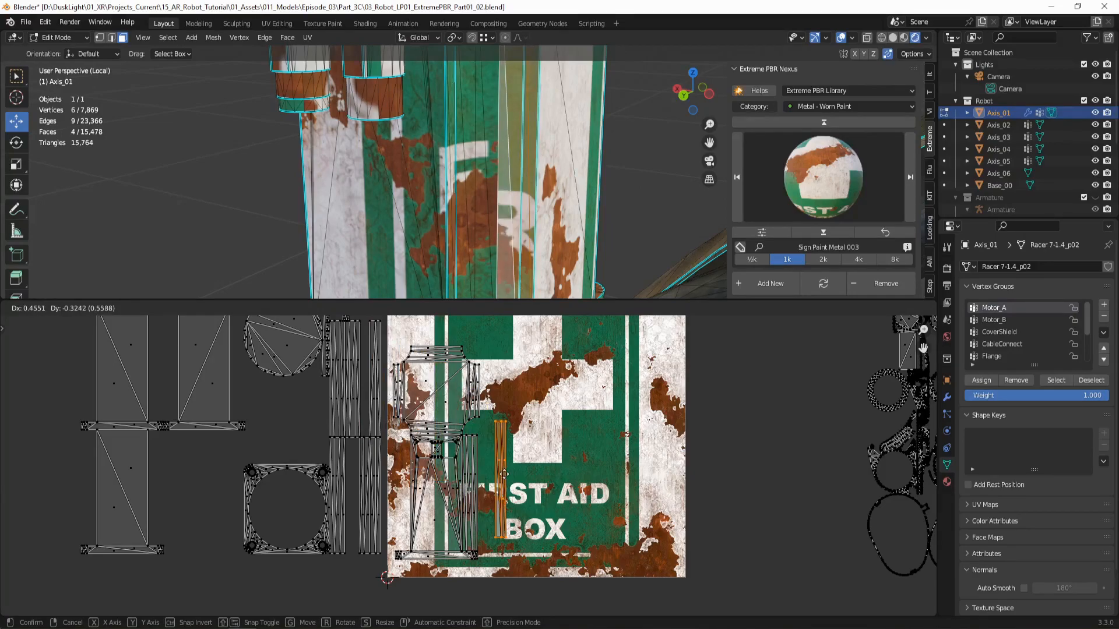
click(488, 488)
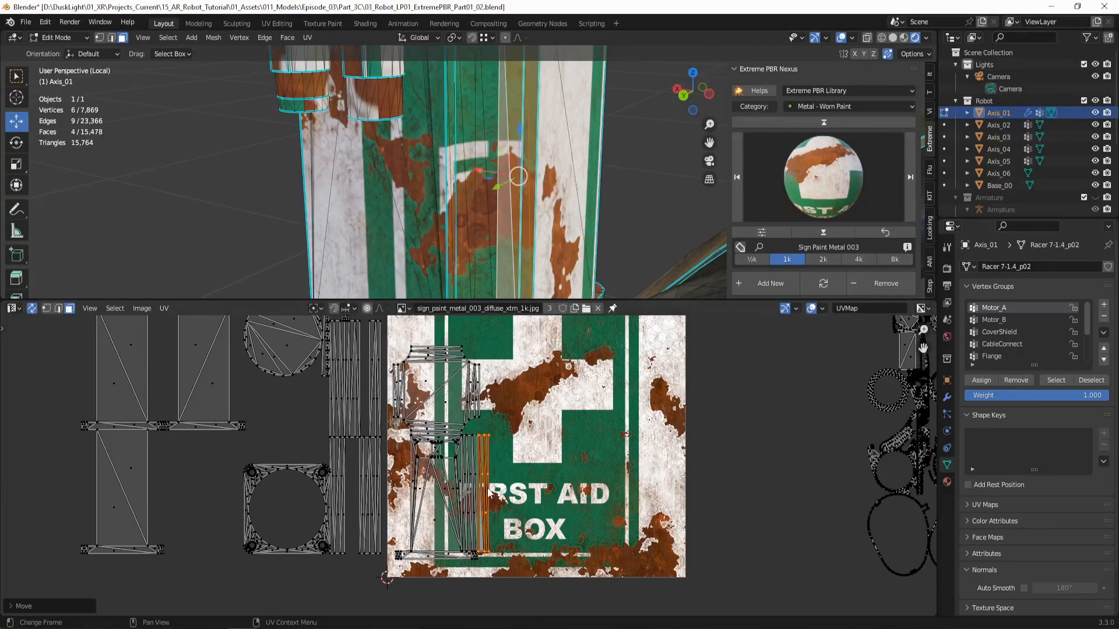
- Fine-position the four-face corner strip so its edge sits flush against the six-face strip, with their upper edges level
scroll(499, 470, up, 6)
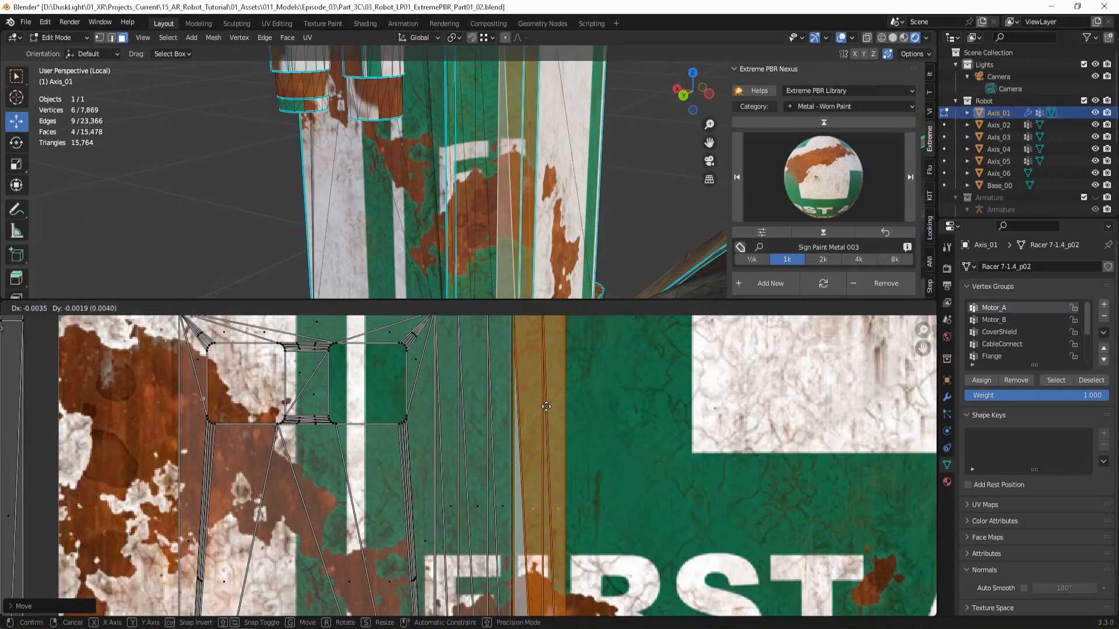
click(548, 409)
middle_drag(549, 409, 515, 485)
key(g)
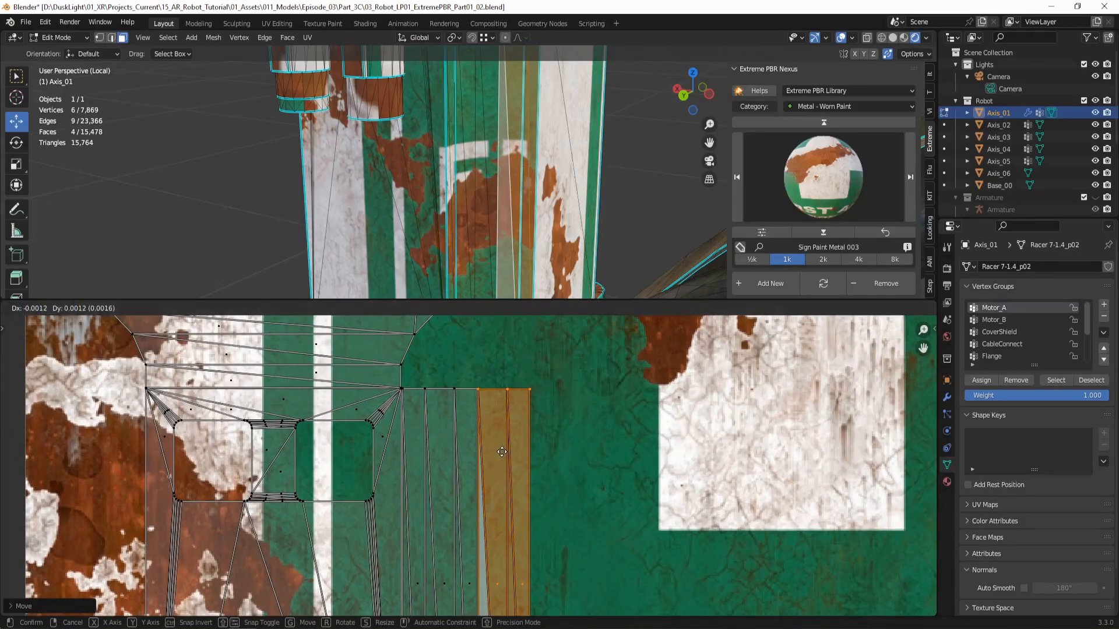
click(502, 451)
- Move the 14-face UV island of the motor's adjacent flat side about 1.31 units right and 0.42 down, flush against the four-face strip
middle_drag(524, 154, 502, 180)
scroll(502, 180, up, 3)
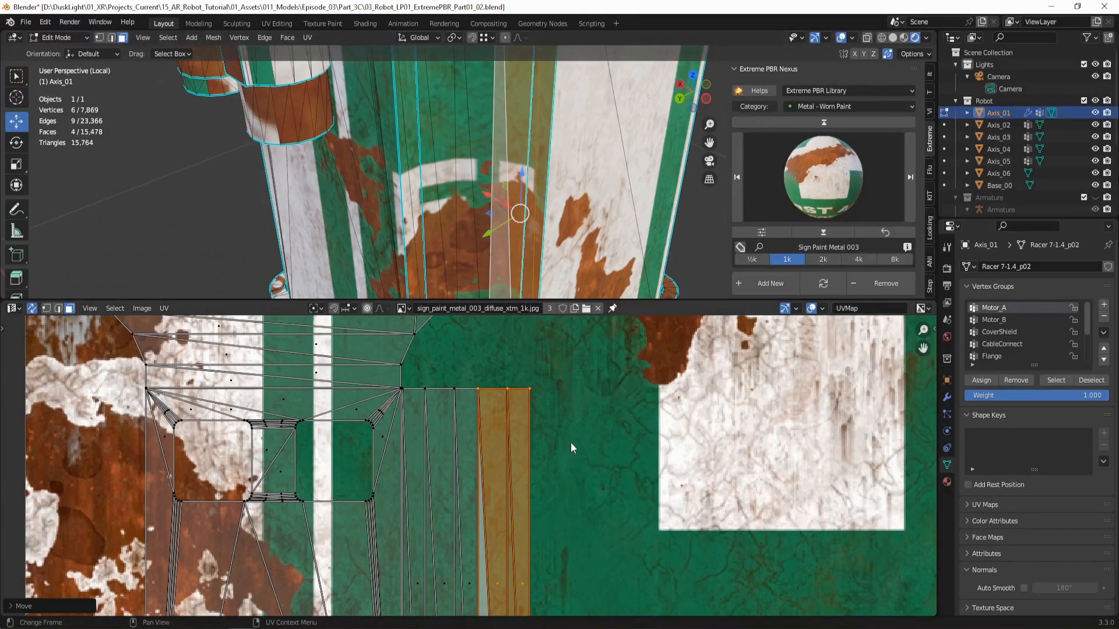
scroll(568, 442, down, 5)
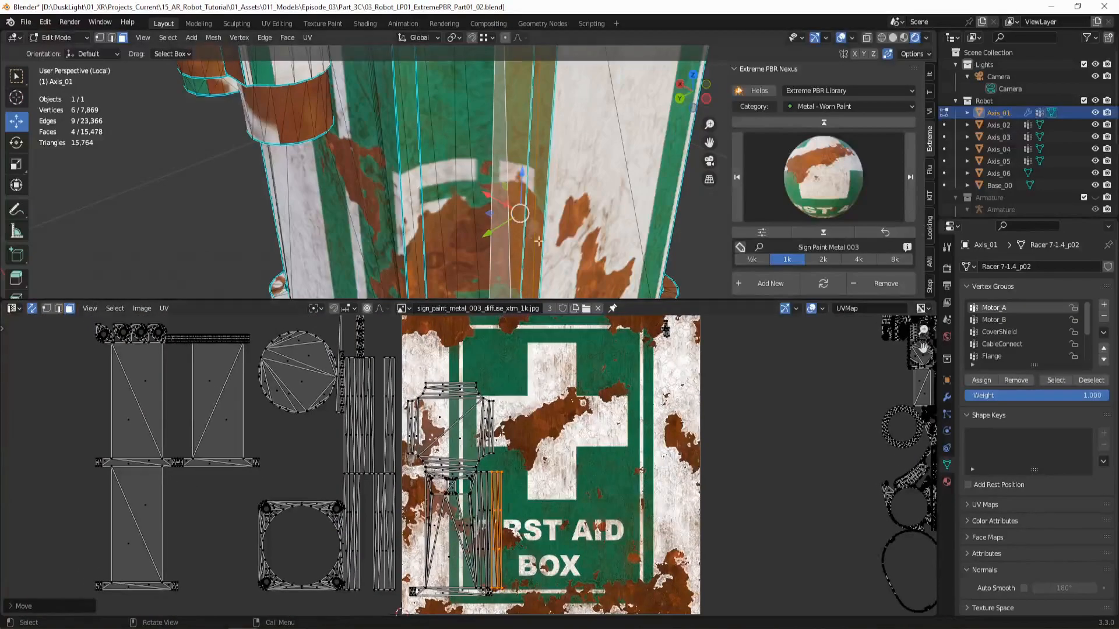
scroll(538, 190, down, 4)
middle_drag(539, 190, 523, 201)
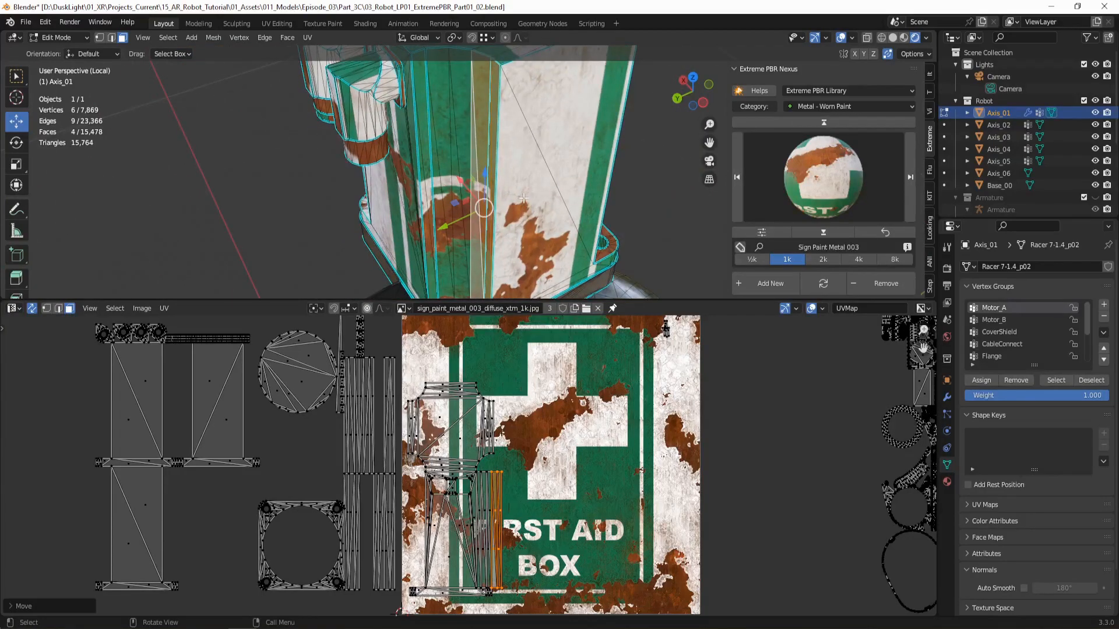
click(523, 201)
key(ctrl+l)
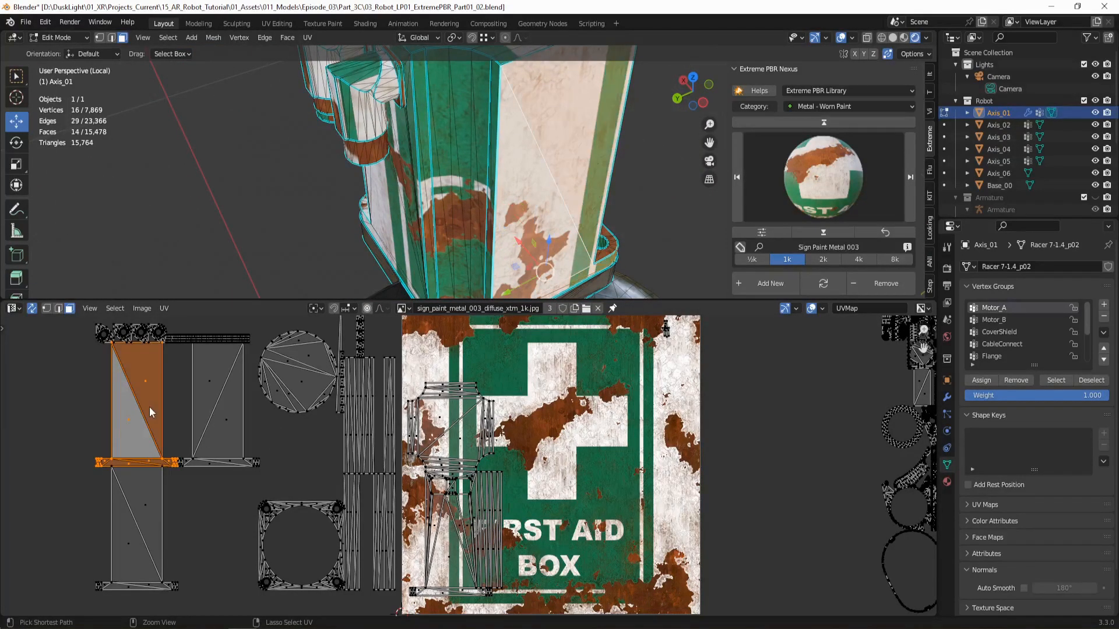
key(g)
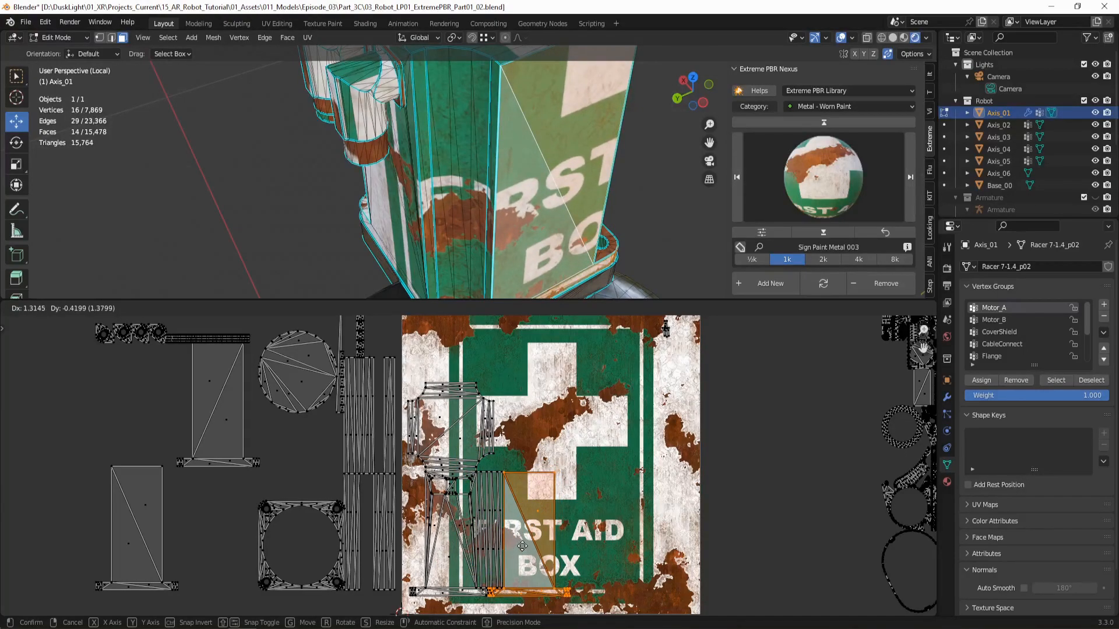
click(522, 548)
scroll(529, 537, up, 8)
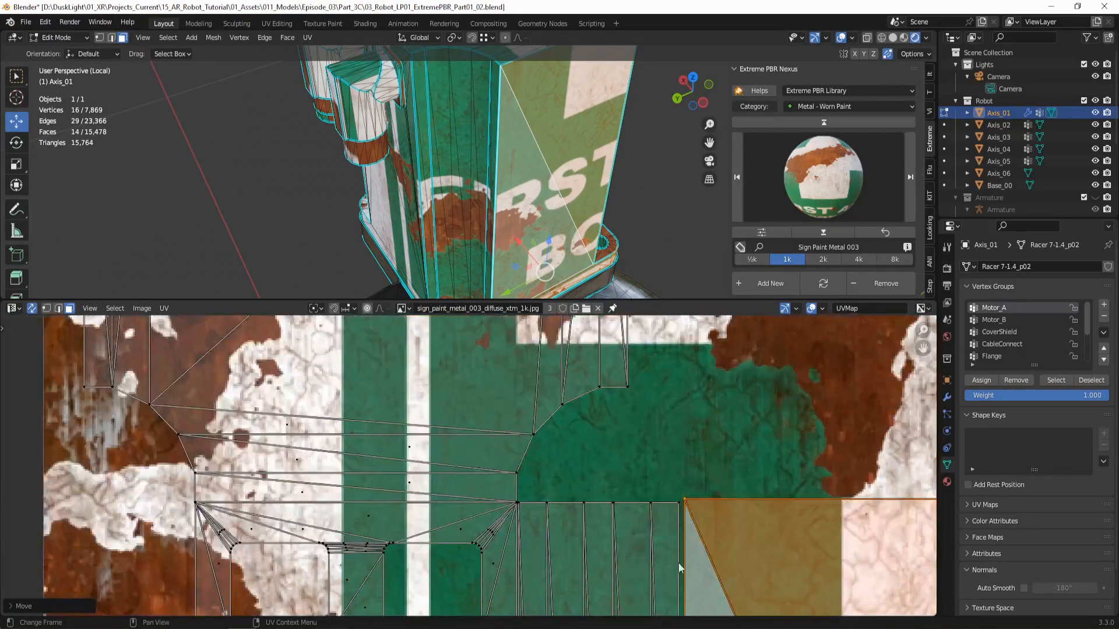
key(g)
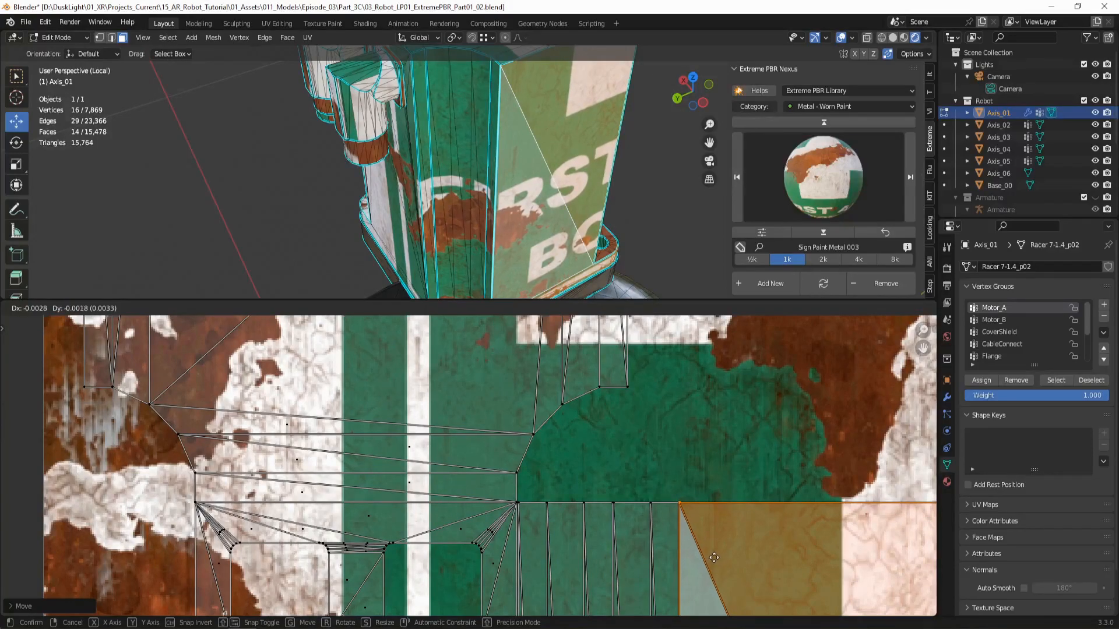
click(711, 555)
- Select the six-face UV strip of the motor's next corner and move it about 0.7 units right, beside the flat side's island
scroll(491, 181, down, 3)
mouse_move(511, 242)
middle_down()
mouse_move(478, 280)
mouse_move(505, 257)
middle_up()
scroll(454, 159, up, 6)
middle_drag(561, 209, 465, 215)
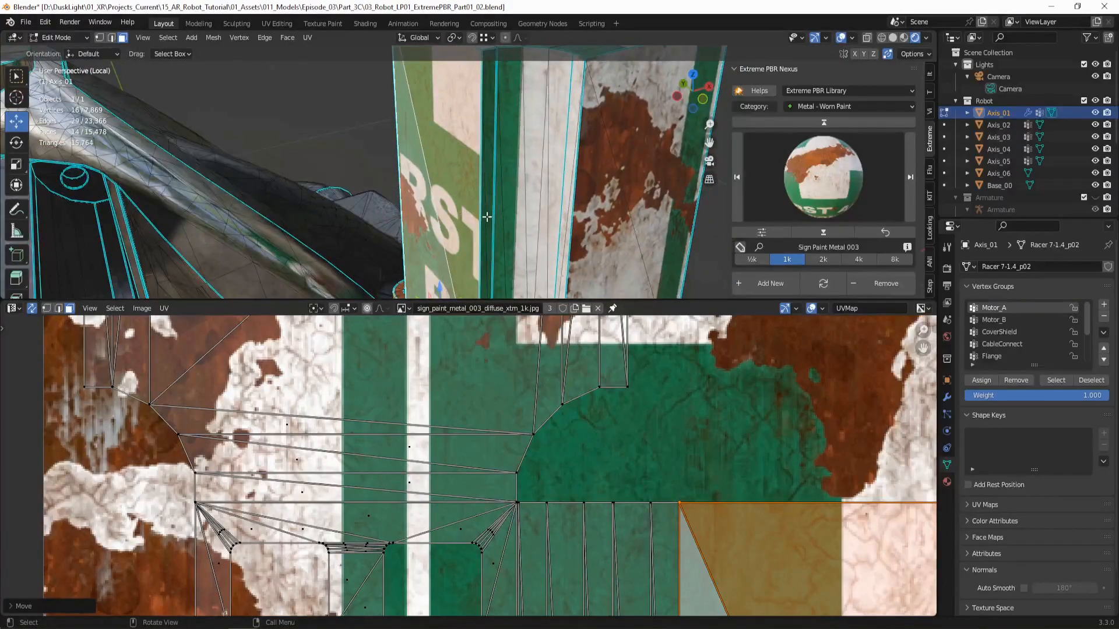
click(483, 214)
scroll(483, 215, down, 2)
scroll(250, 414, down, 8)
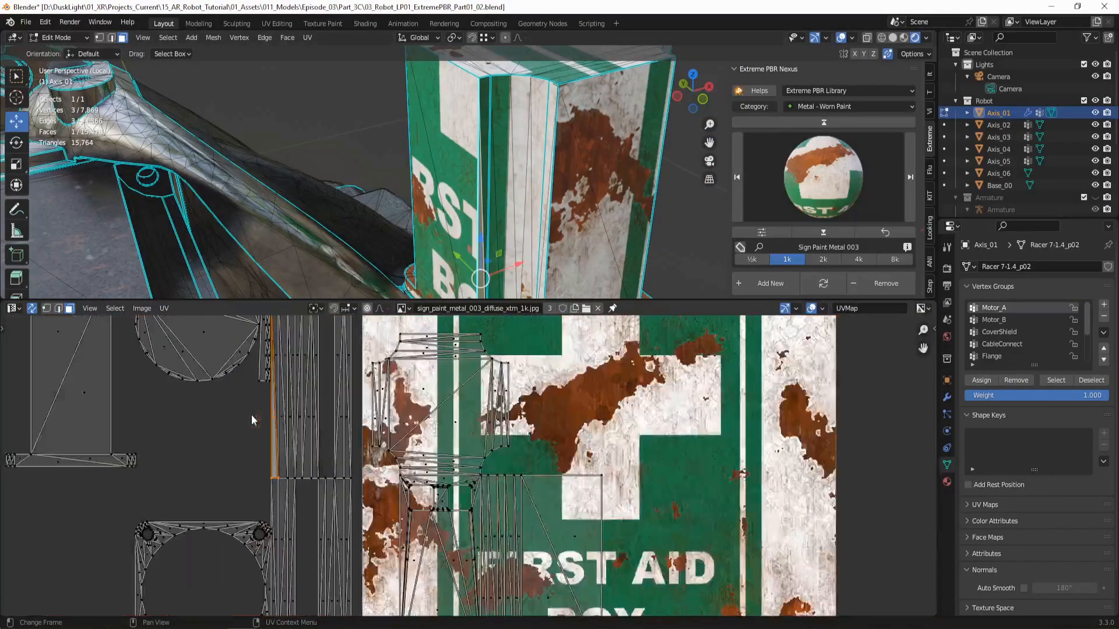
key(ctrl+l)
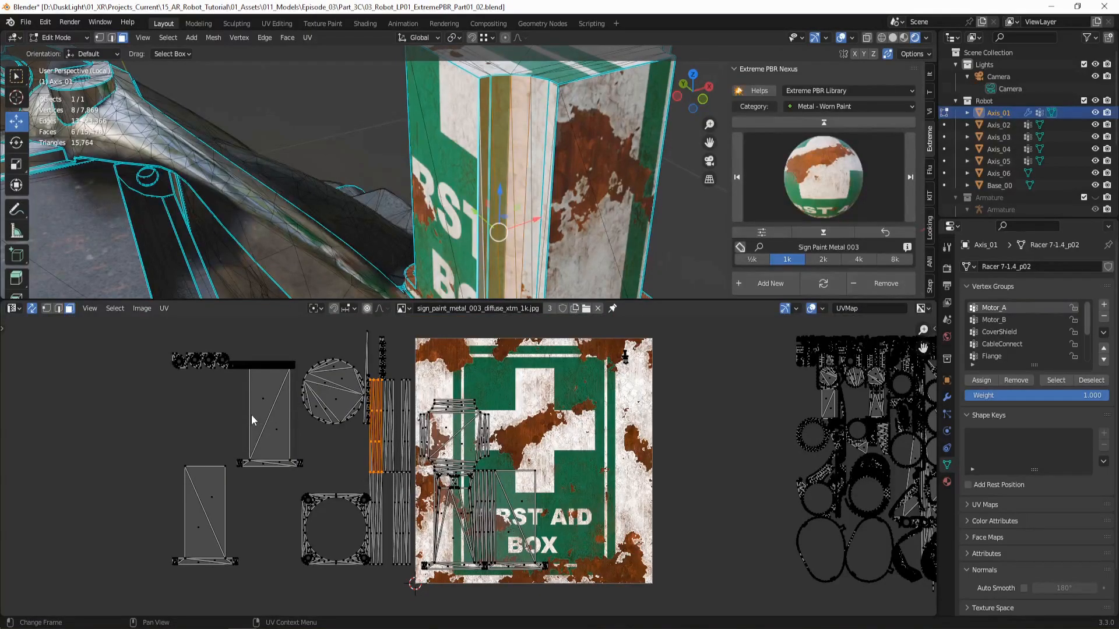
key(g)
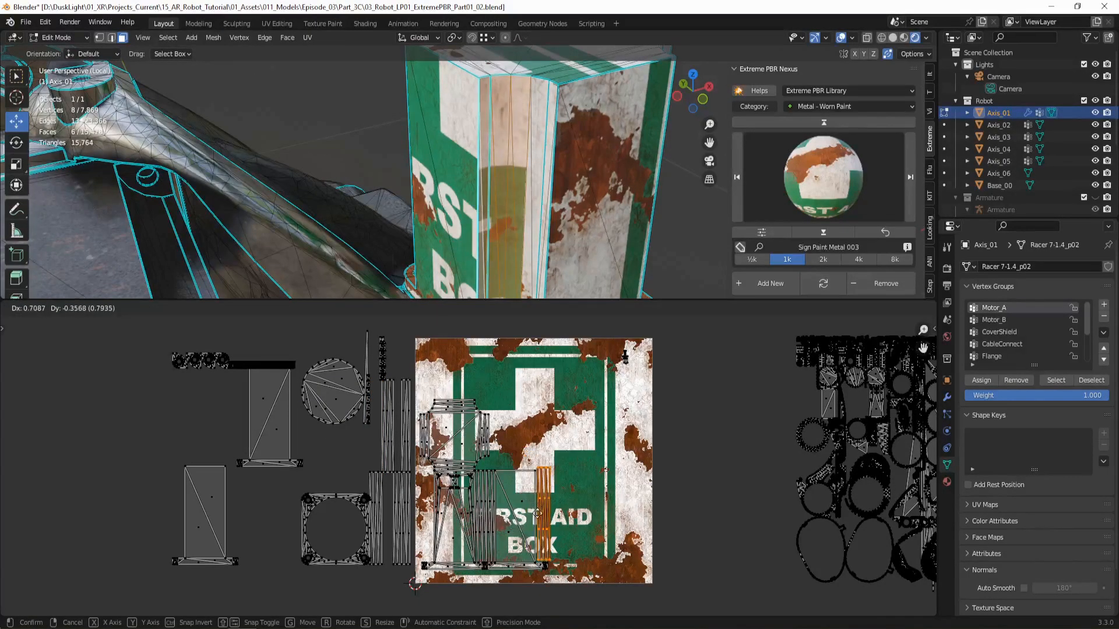
click(533, 511)
- Fine-position the six-face strip flush against the flat side island's right edge and level with its upper edge
scroll(527, 466, up, 8)
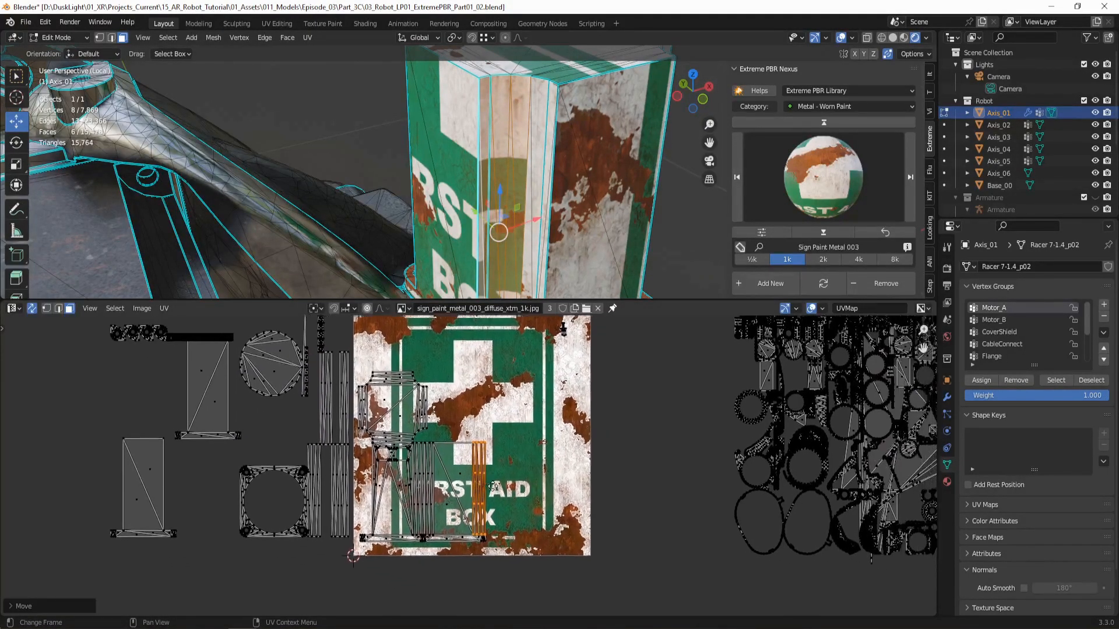
shift+scroll(524, 451, up, 4)
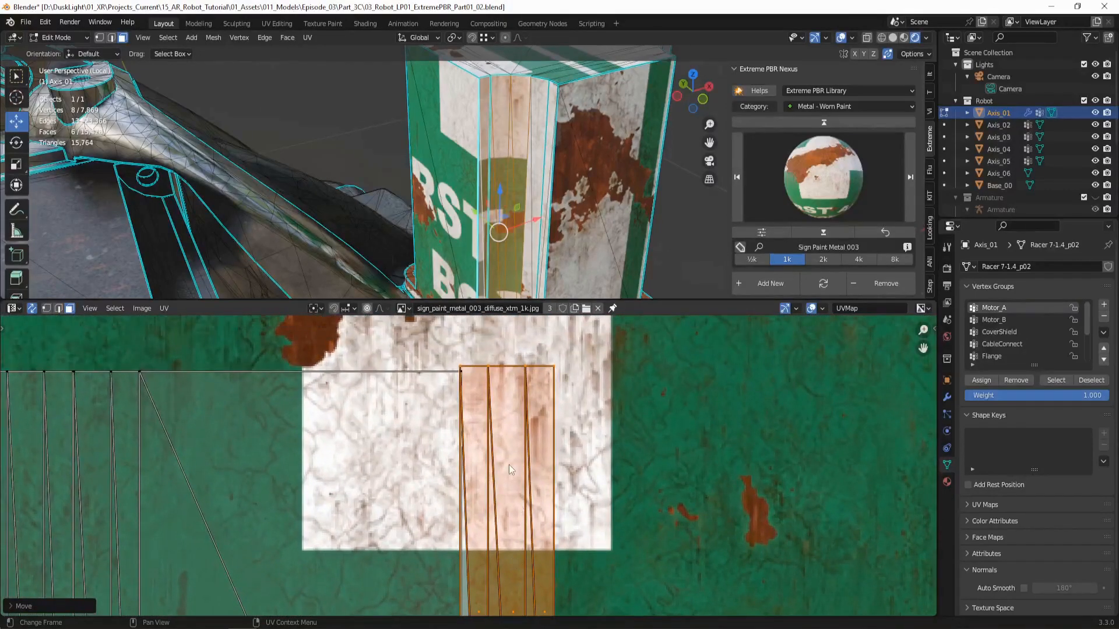
key(g)
click(509, 470)
- Select the same corner's four-face UV strip and place it flush against the right edge of the six-face strip on the sign texture
middle_drag(567, 236, 557, 223)
scroll(421, 453, down, 5)
scroll(511, 219, up, 2)
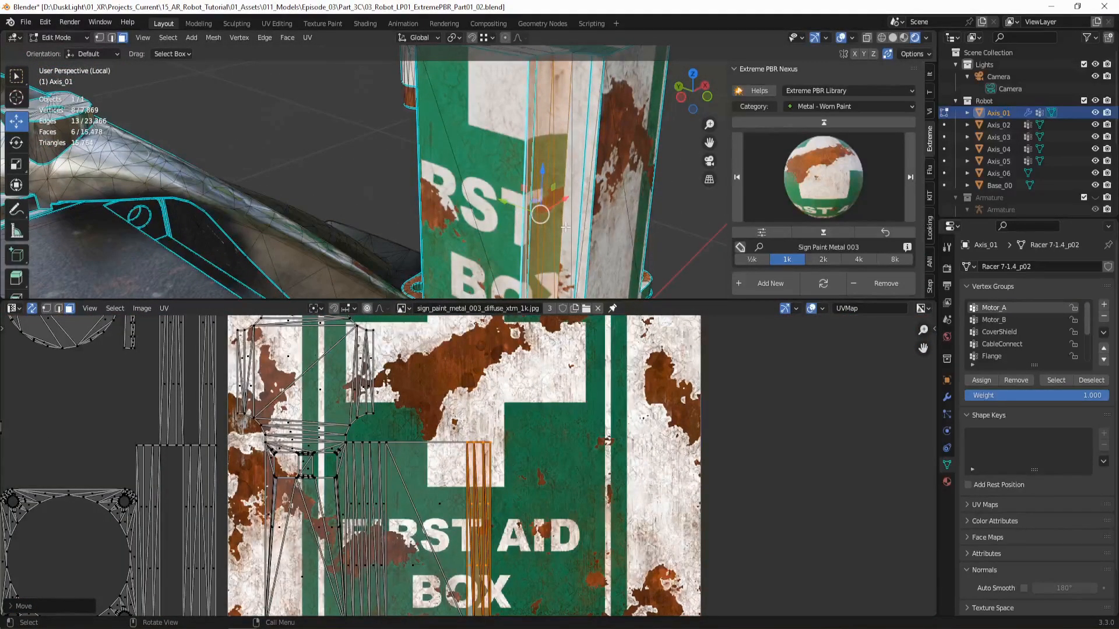
click(565, 228)
scroll(257, 389, down, 2)
key(ctrl+l)
drag(304, 454, 509, 472)
scroll(508, 472, up, 8)
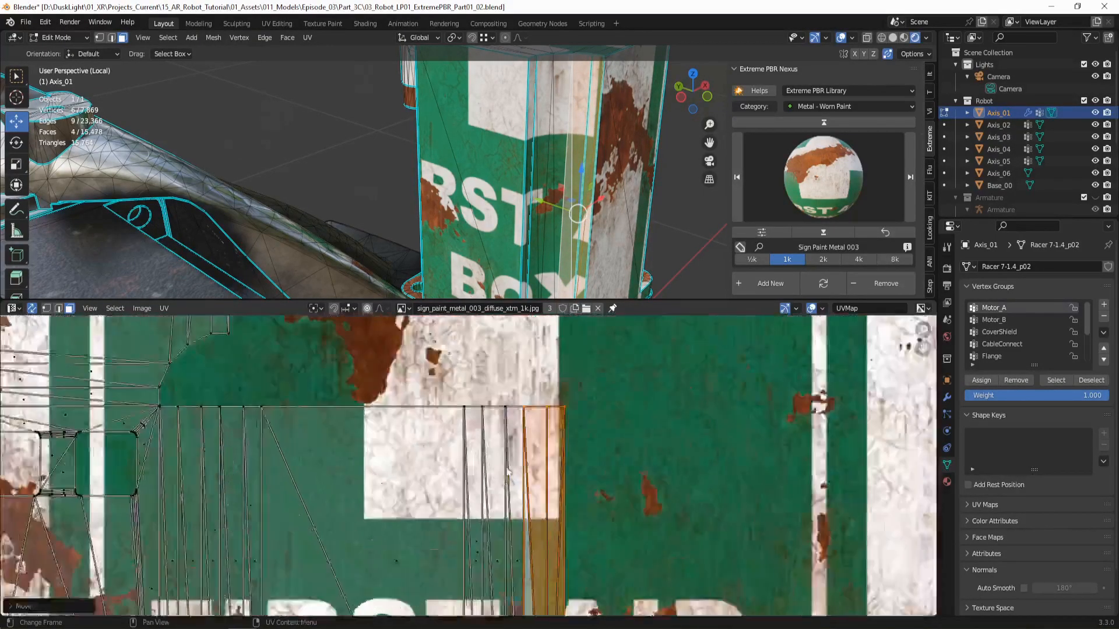
scroll(508, 472, up, 2)
key(g)
click(579, 453)
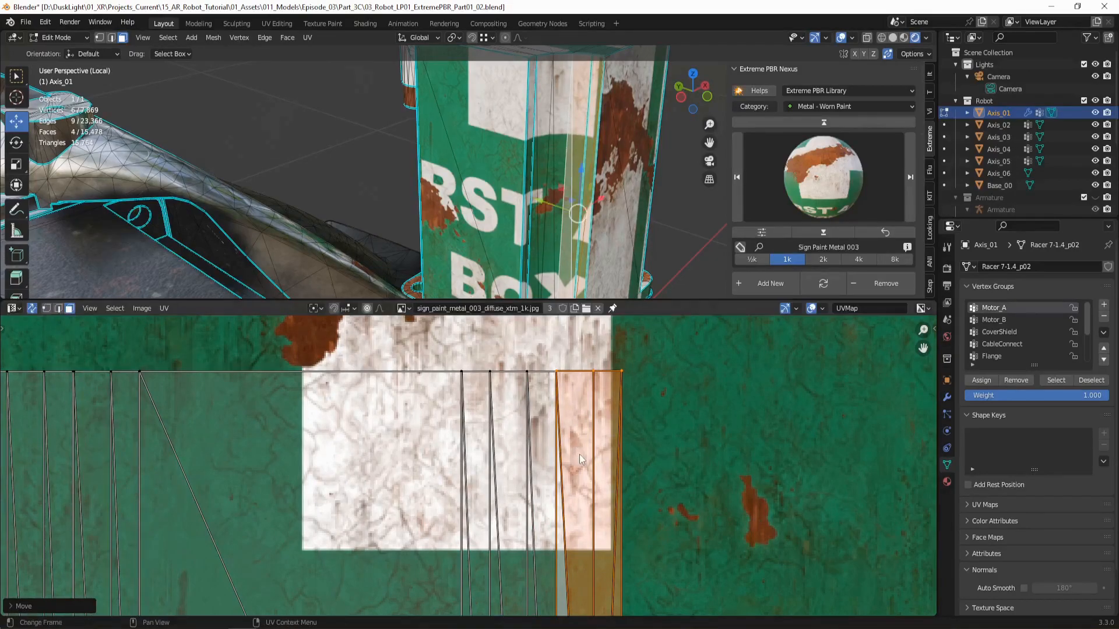
- Select the 14-face UV island of the motor's side opposite the front and move it about 1.56 units right, beside the four-face strip
middle_drag(596, 194, 515, 199)
scroll(592, 172, down, 4)
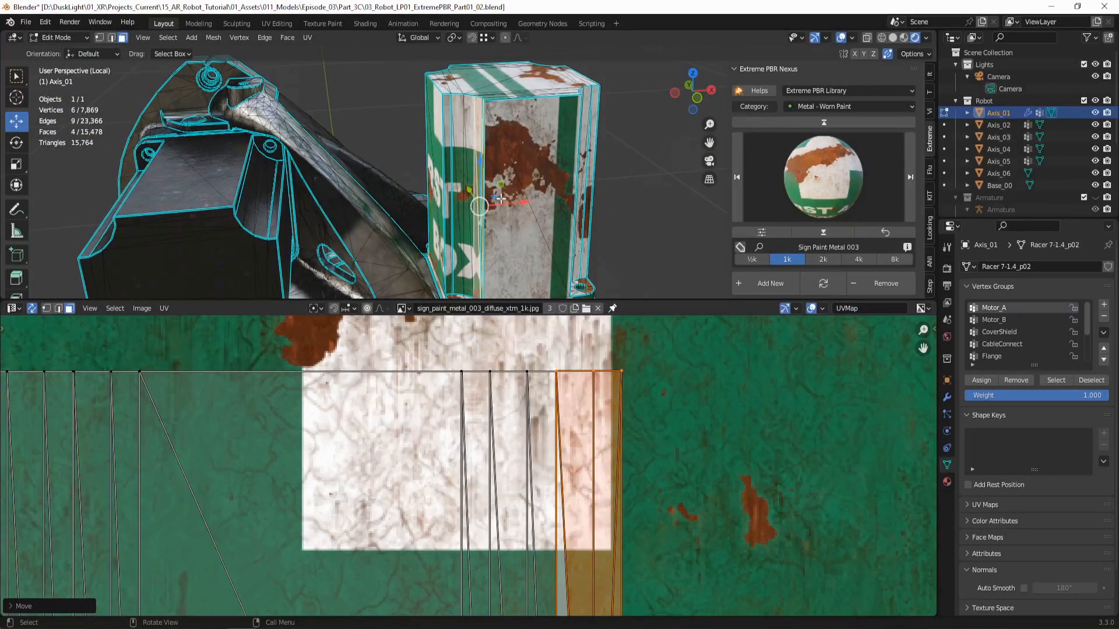
click(501, 199)
key(Home)
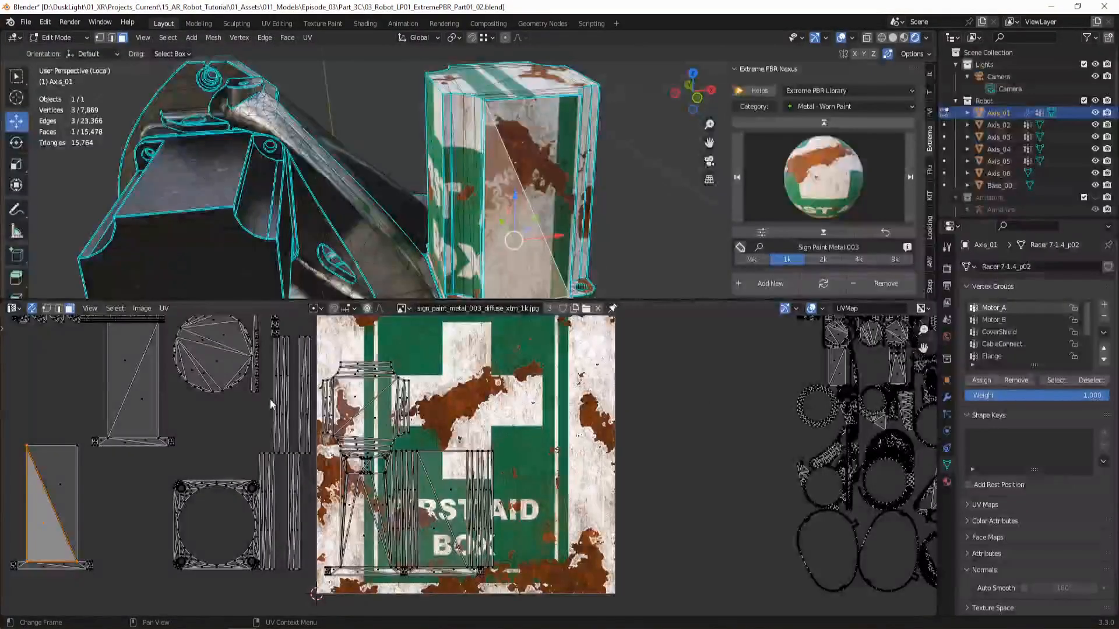
key(ctrl+l)
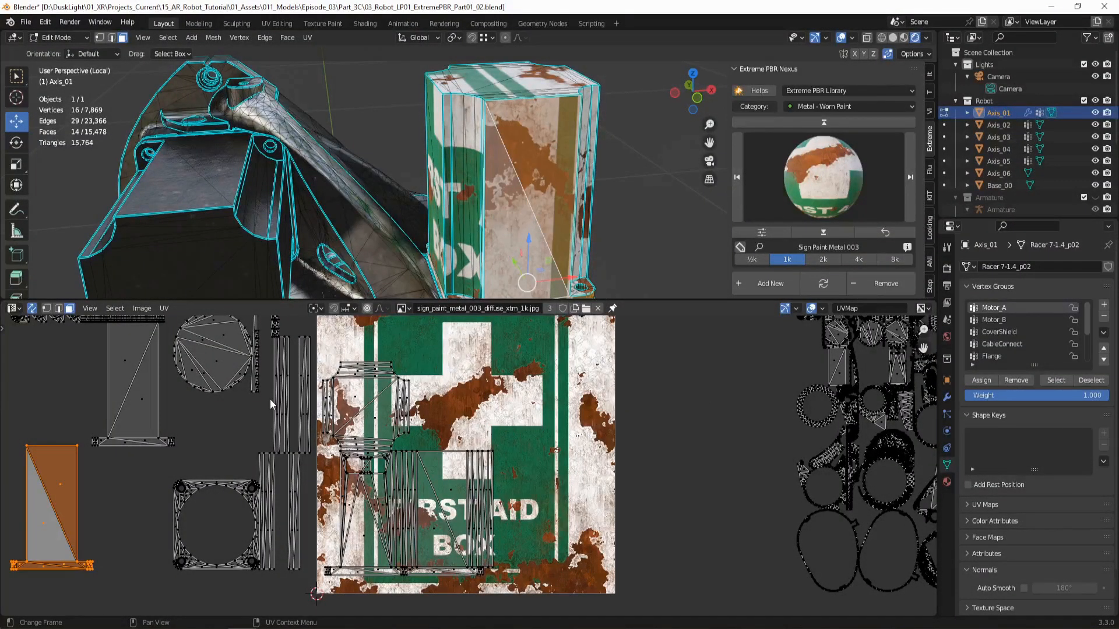
key(g)
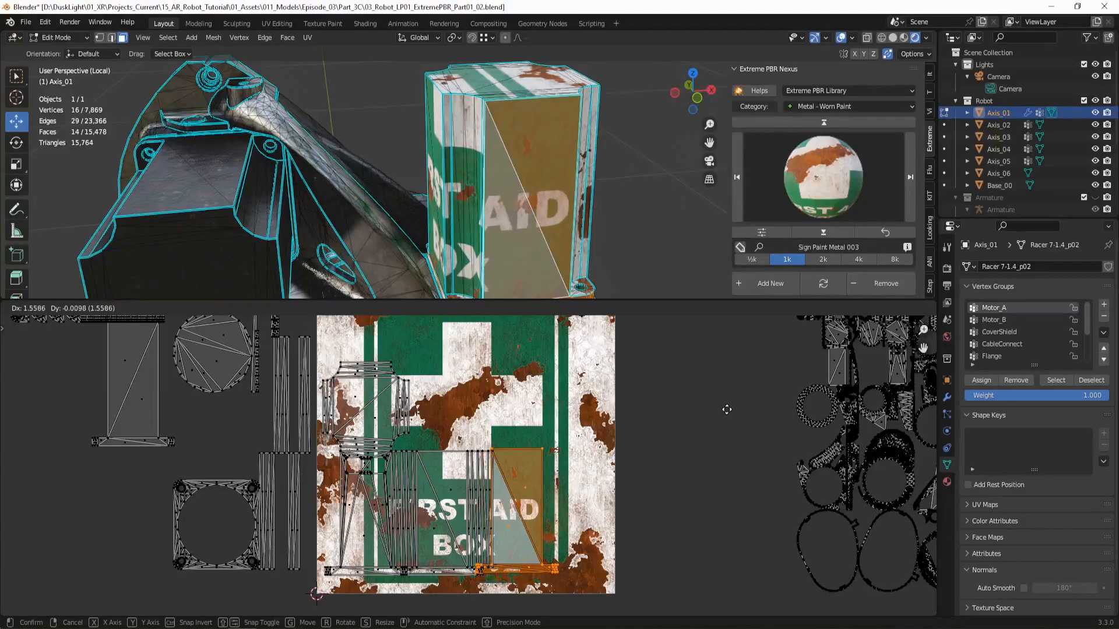
click(677, 476)
- Fine-position the opposite side's UV island so its left and upper edges line up with the adjoining four-face corner strip
scroll(569, 462, up, 6)
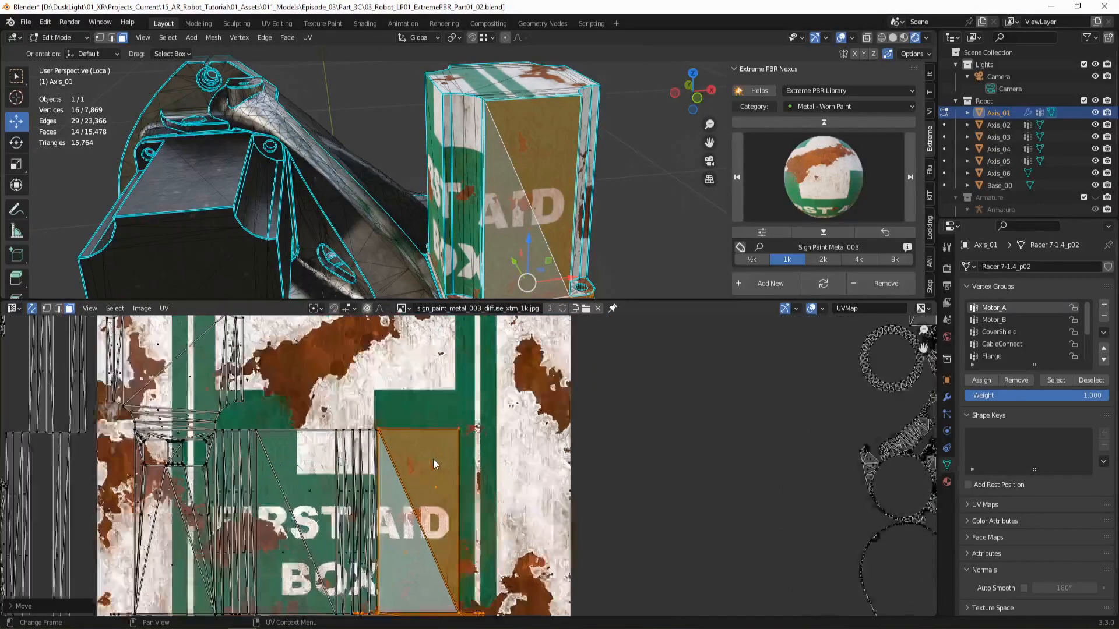
middle_drag(495, 451, 569, 420)
scroll(537, 430, up, 1)
key(g)
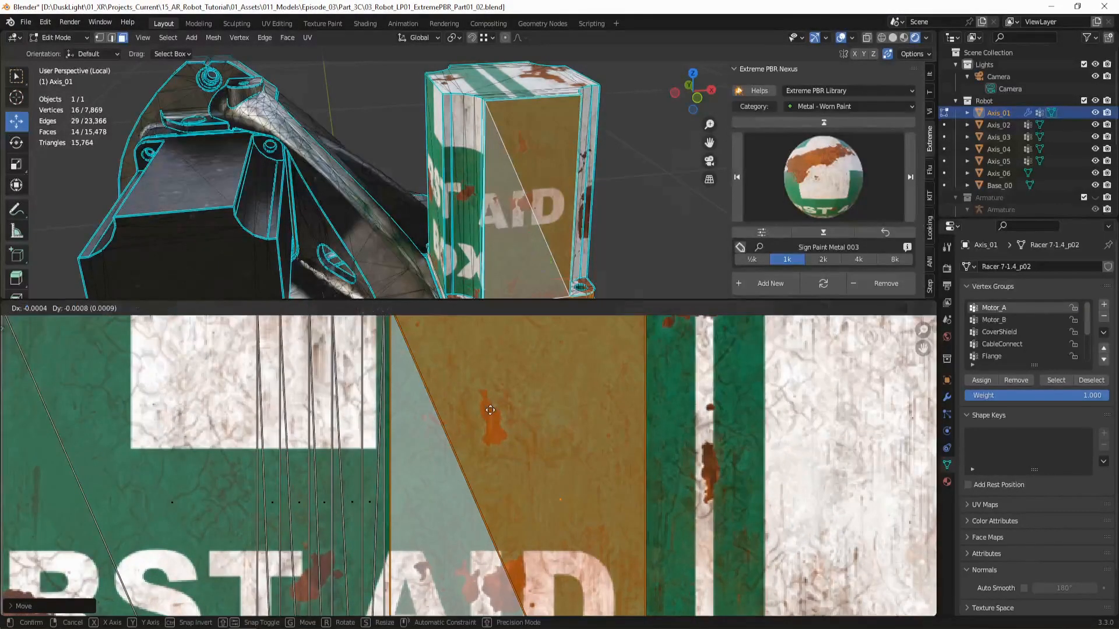
click(483, 413)
middle_drag(484, 411, 480, 467)
key(g)
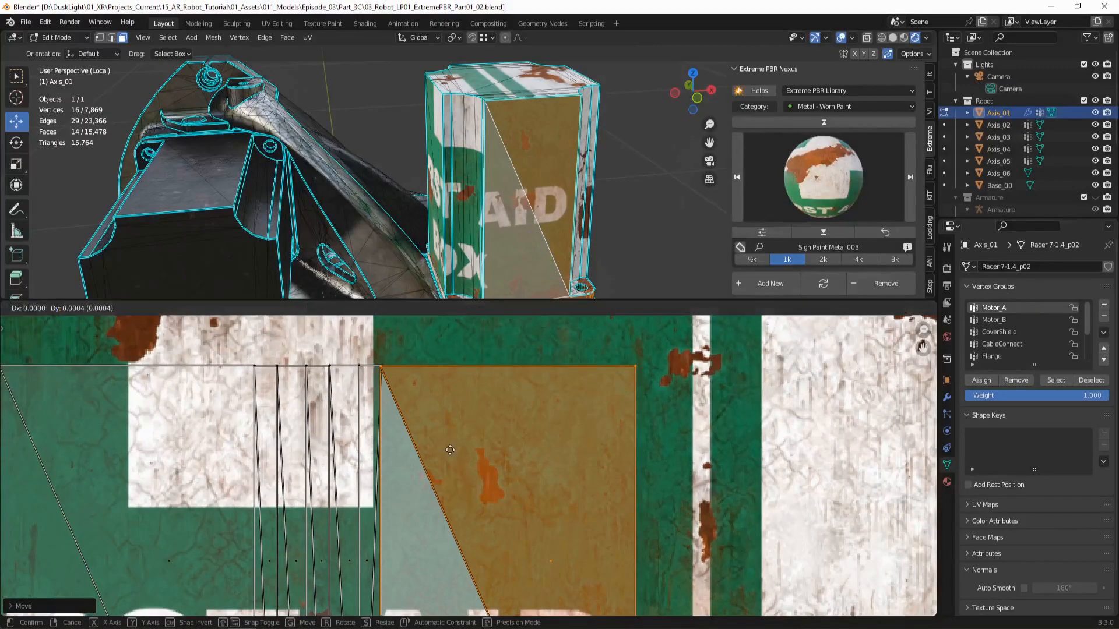
click(447, 450)
- Move the third corner's four-face UV strip about 0.86 units right and fit it flush against the right edge of the opposite side's island
middle_drag(385, 174, 462, 199)
scroll(462, 199, up, 2)
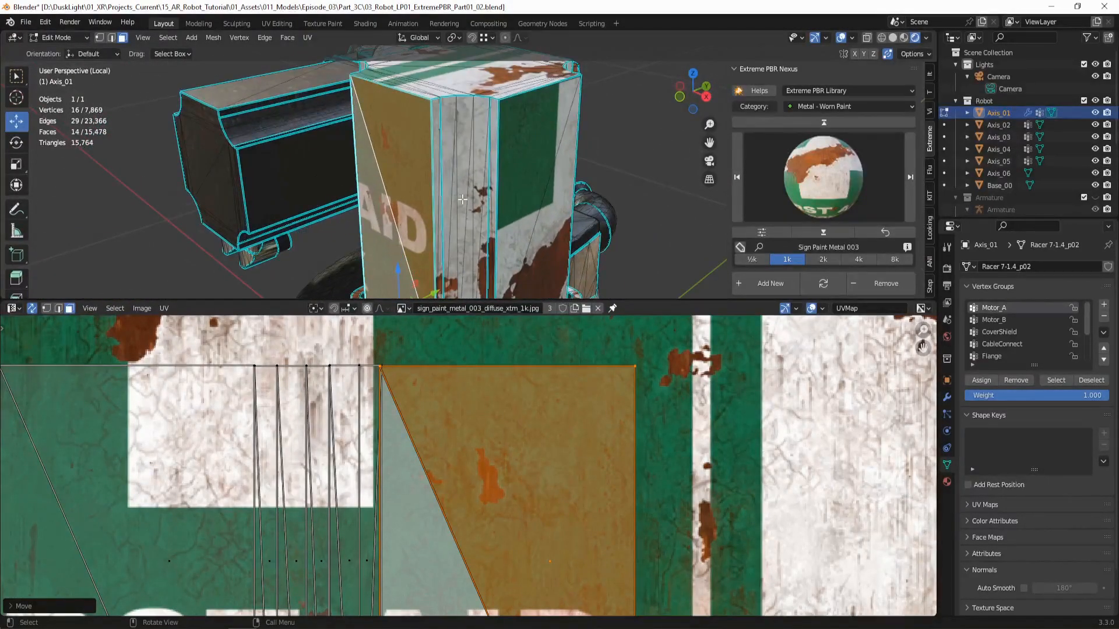
click(439, 168)
scroll(271, 411, down, 5)
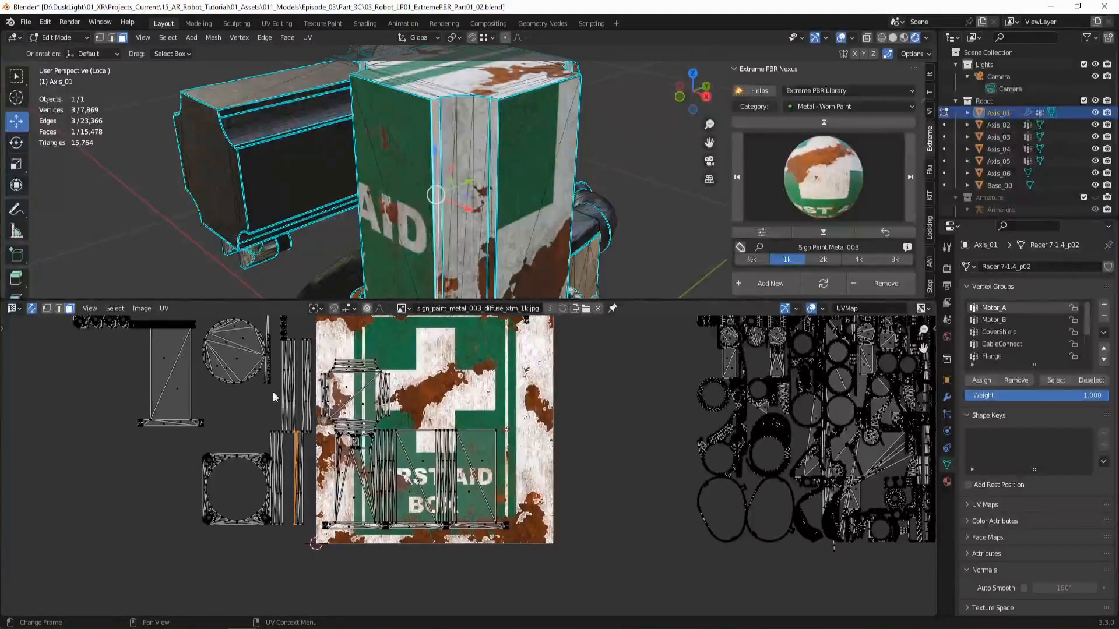
key(ctrl+l)
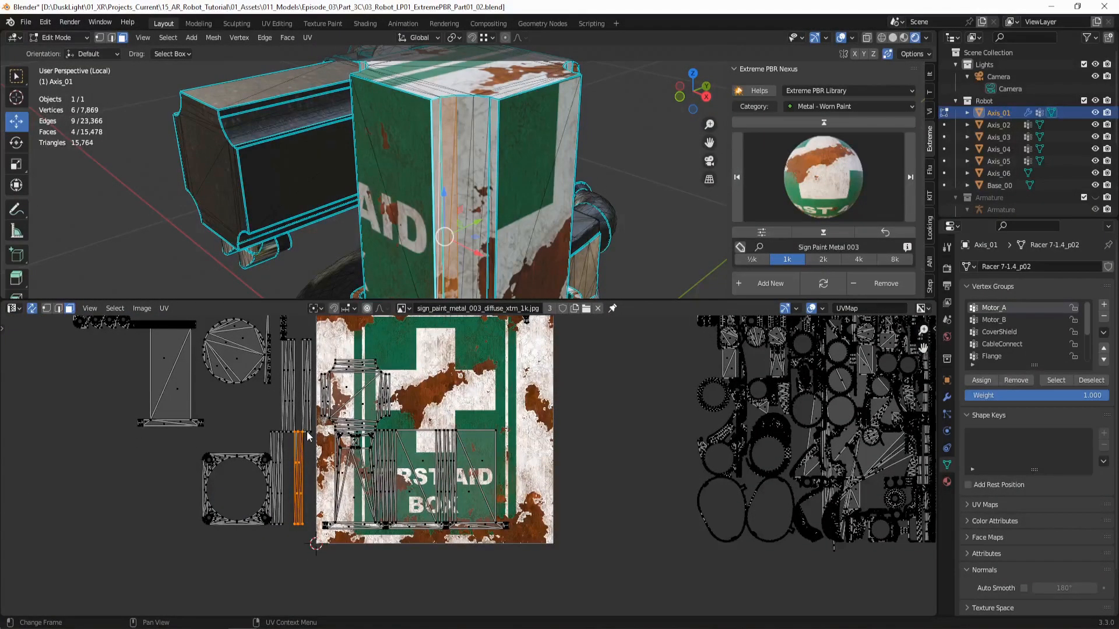
key(g)
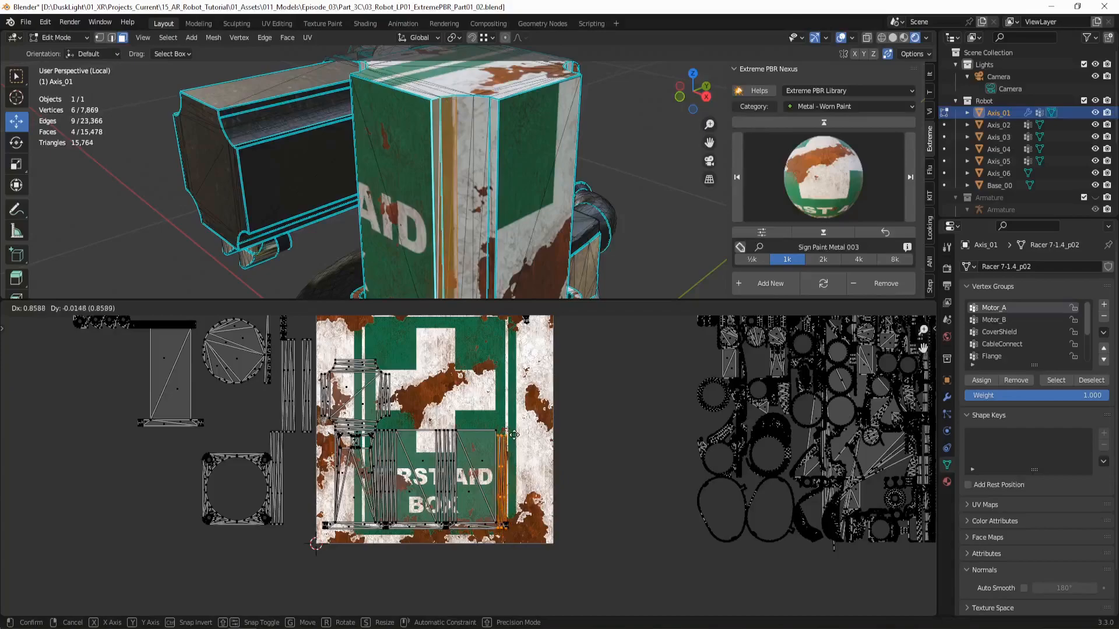
click(512, 431)
scroll(518, 452, up, 7)
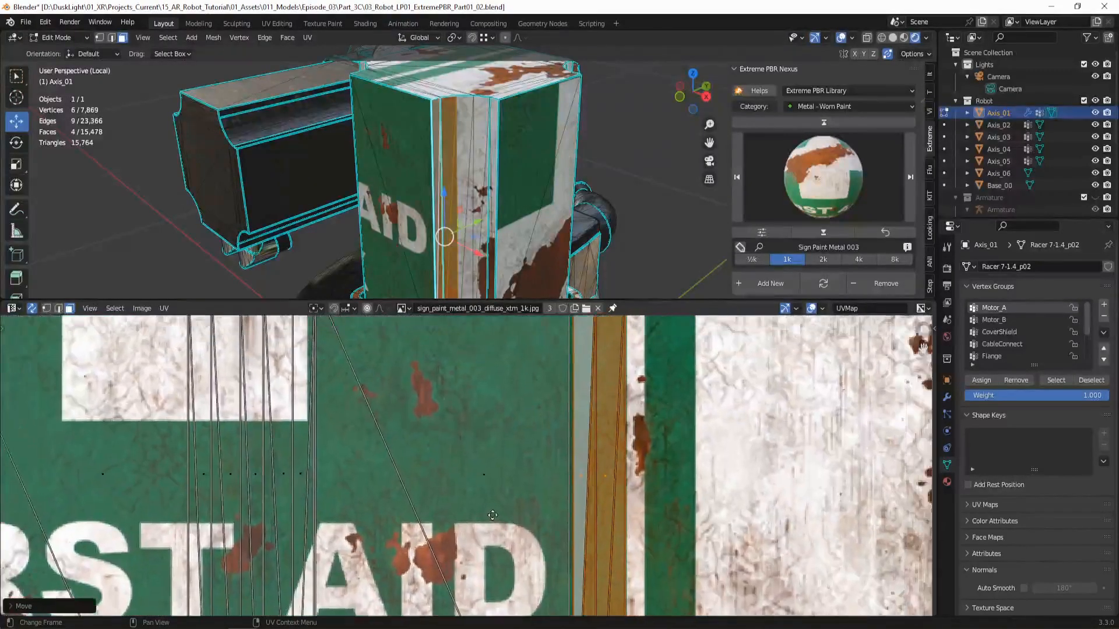
key(g)
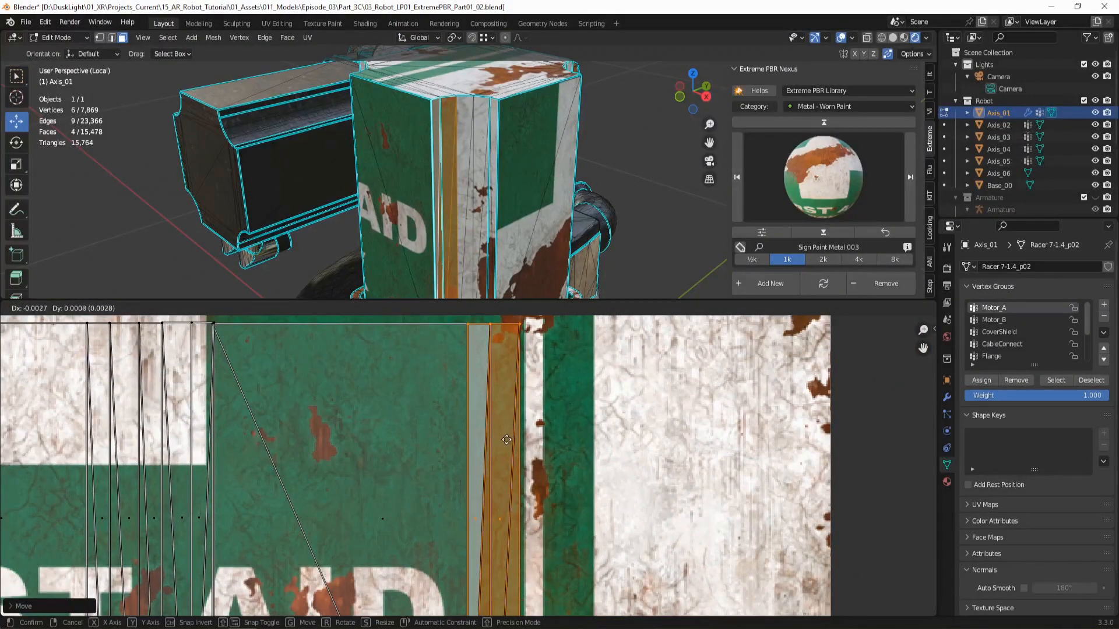
click(506, 438)
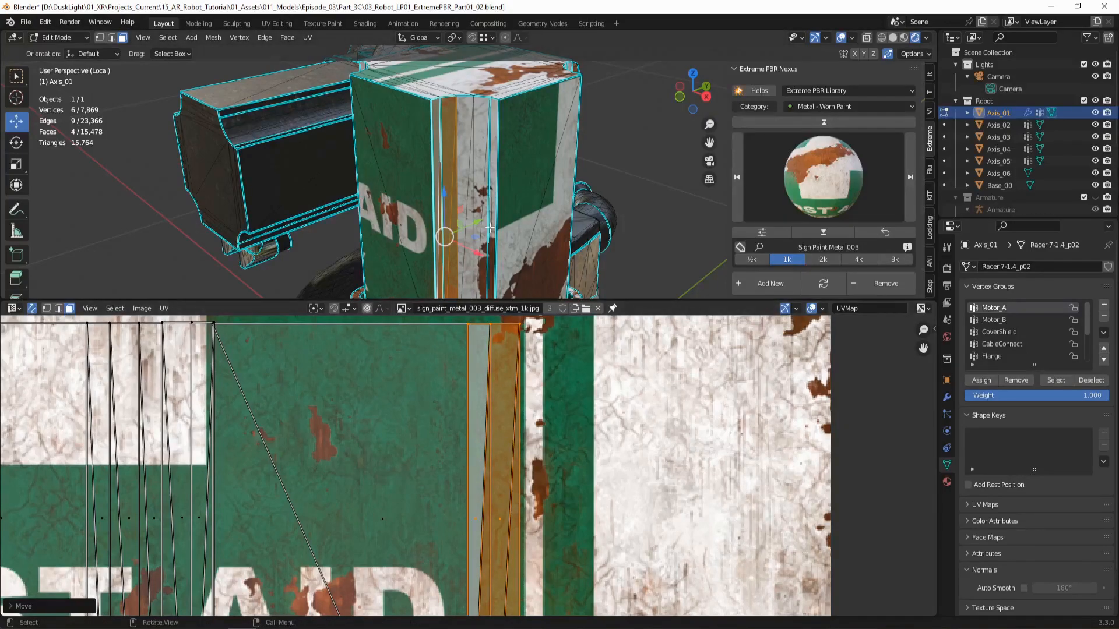
- Select the third corner's six-face UV strip and move it onto the sign texture, to the right of the four-face strip
scroll(469, 206, up, 4)
click(457, 203)
scroll(386, 418, down, 8)
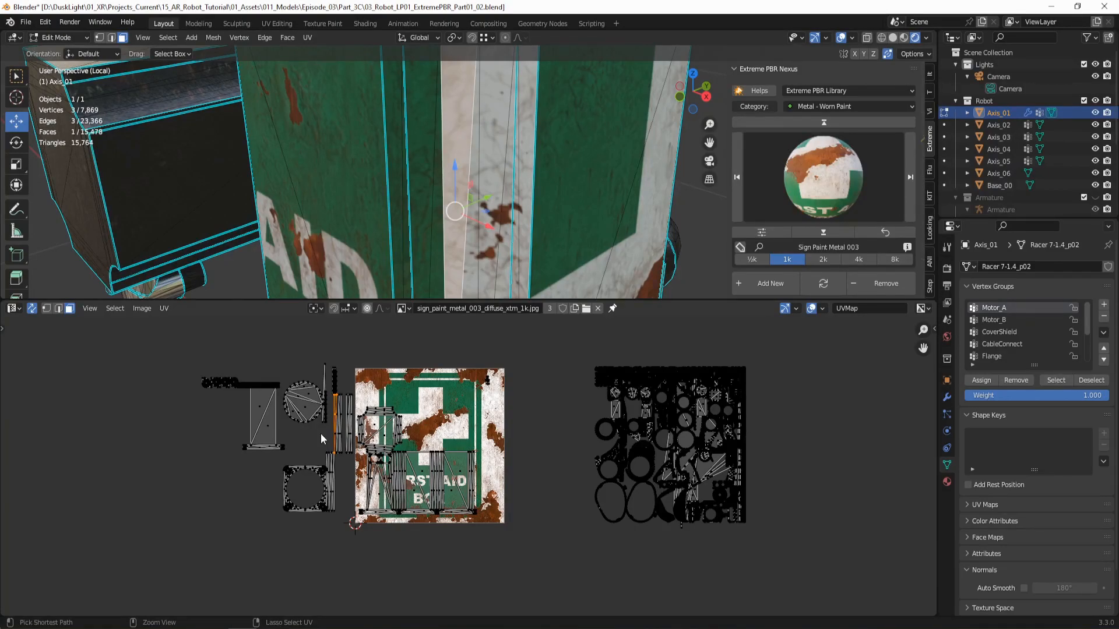
key(ctrl+l)
key(g)
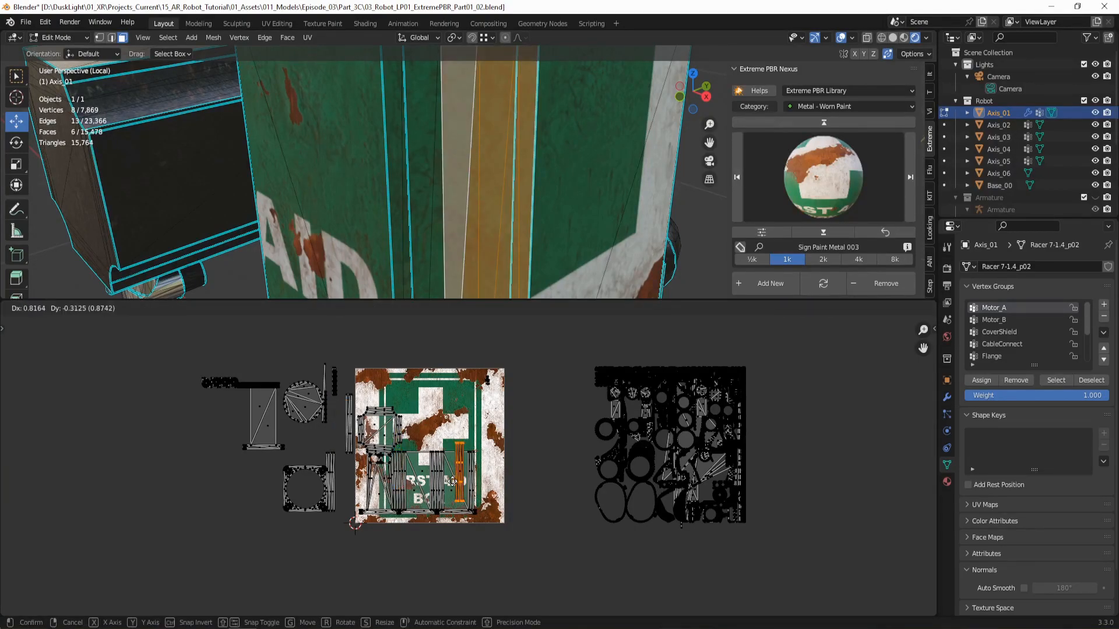
click(473, 494)
scroll(473, 494, up, 8)
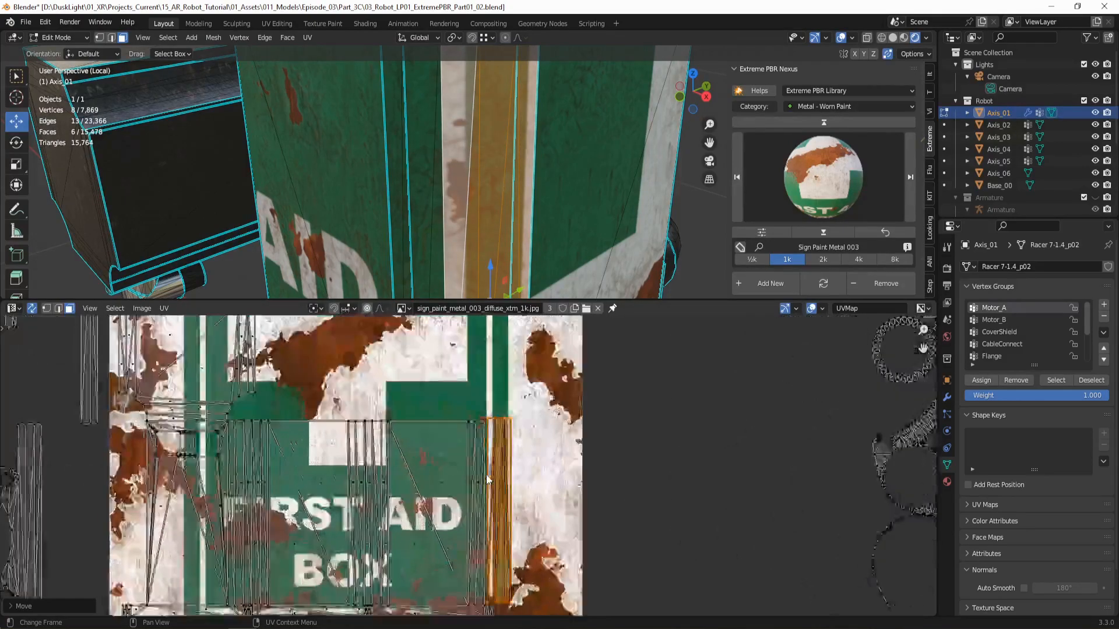
- Fit the third corner's six-face UV strip flush against the right edge of its adjoining four-face strip
key(g)
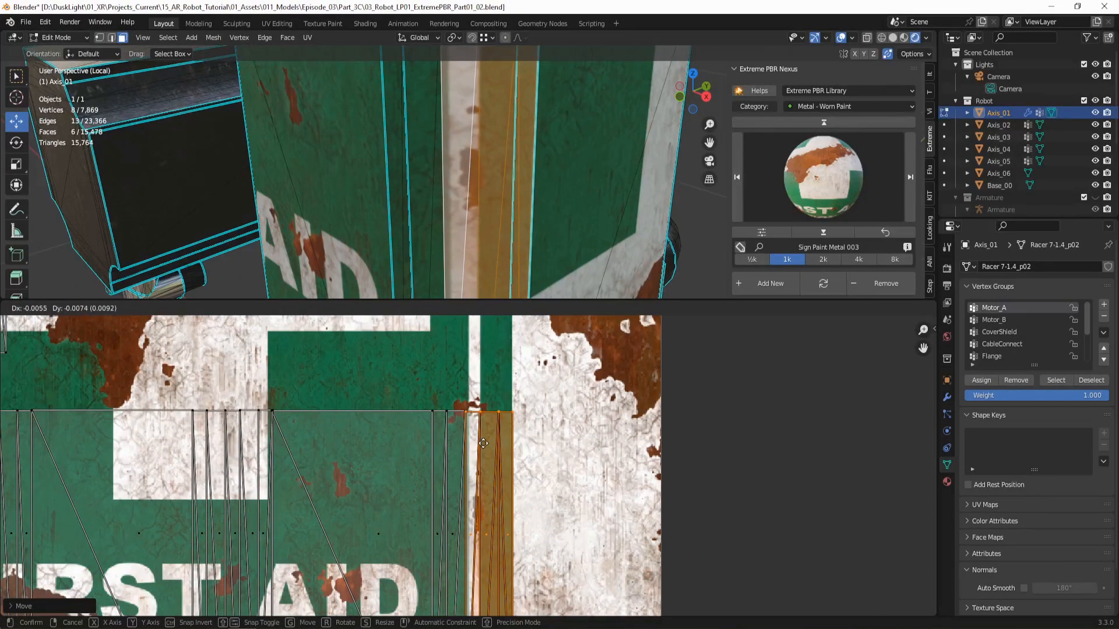
click(483, 444)
middle_drag(494, 292, 497, 164)
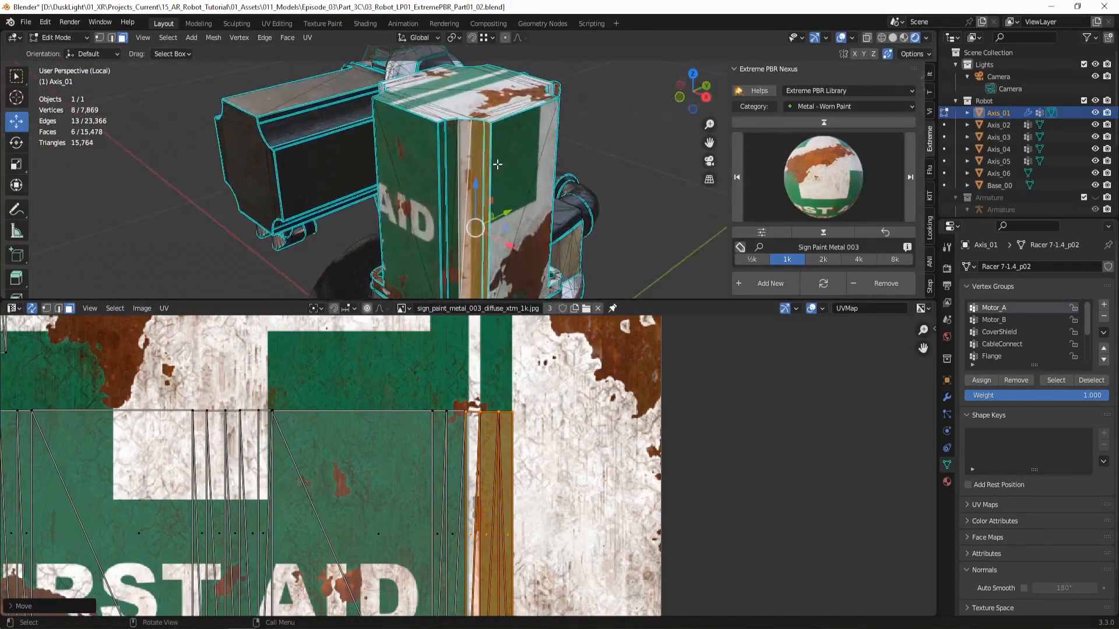
- Select the 14-face UV island of the motor side after the third corner and move it about 1.54 units right and 0.40 down
key(Home)
key(KP_Decimal)
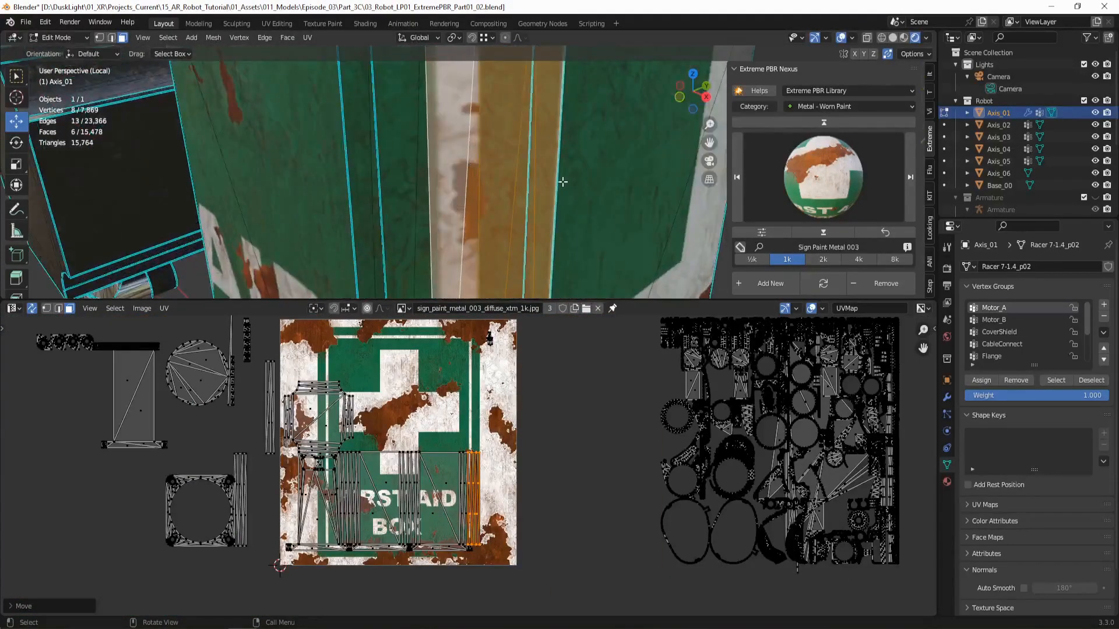
click(587, 171)
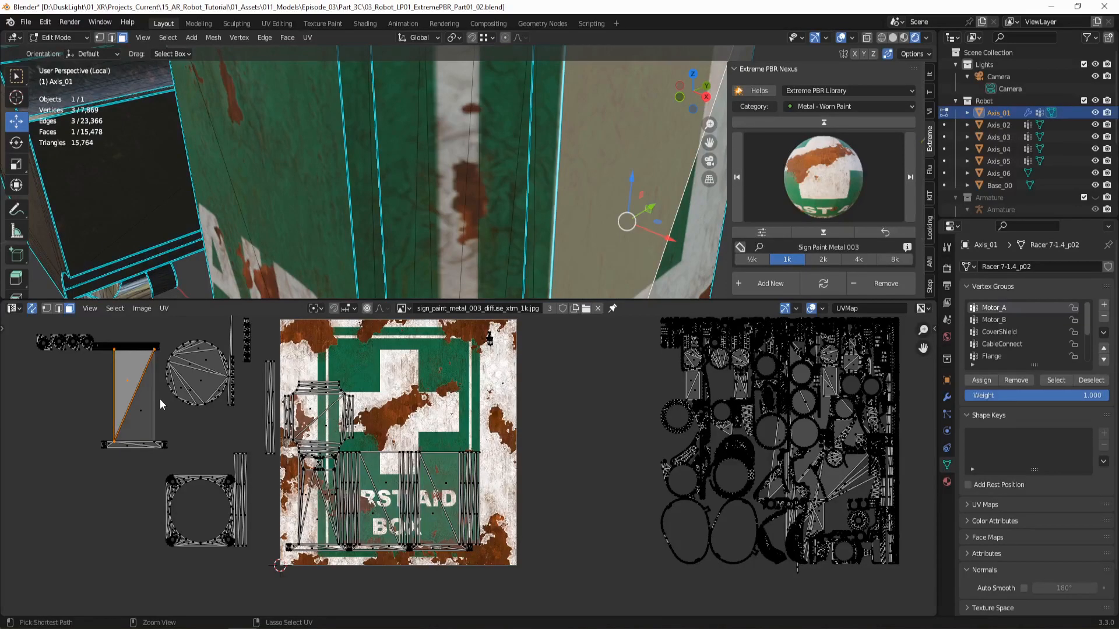
key(g)
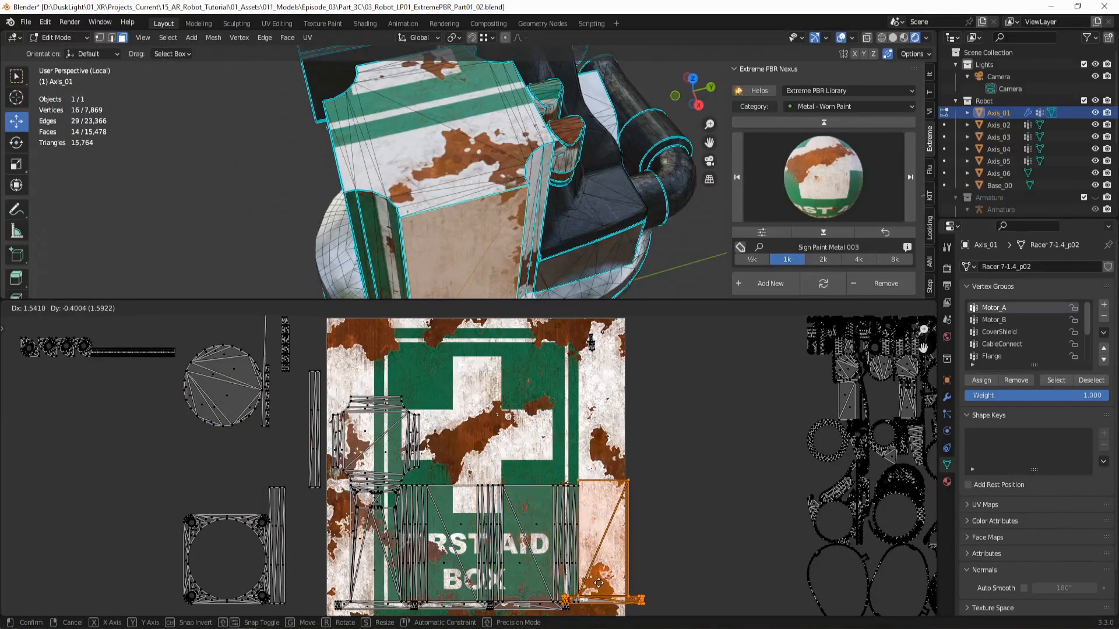
click(600, 590)
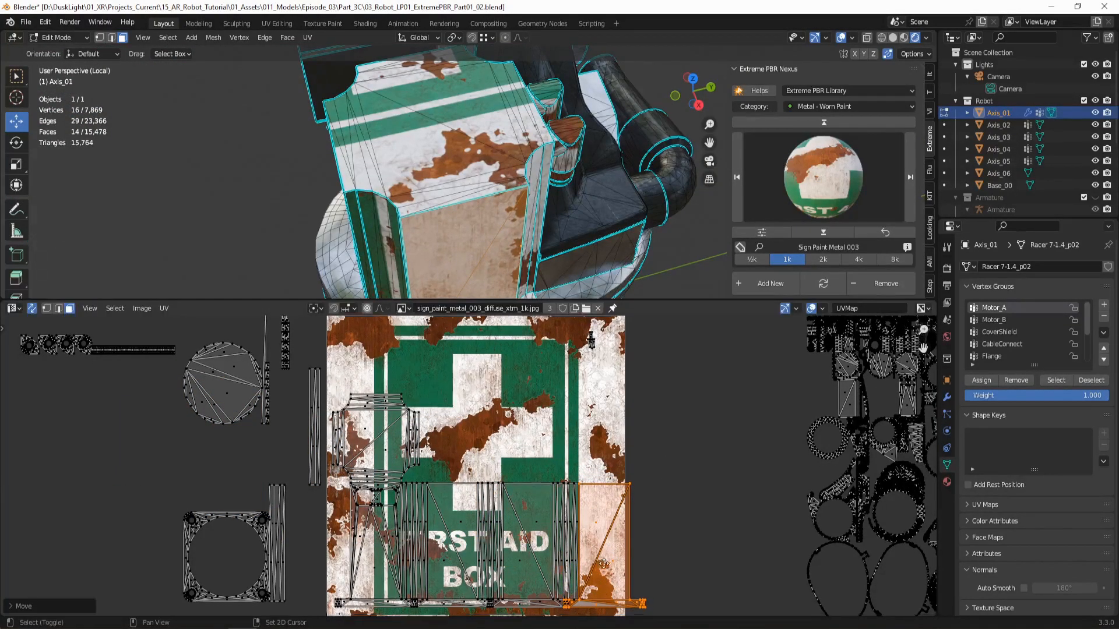
- Fine-position that 14-face UV island so its left and upper edges meet the third corner's six-face strip
middle_drag(607, 566, 452, 485)
scroll(452, 483, up, 5)
middle_drag(406, 434, 487, 566)
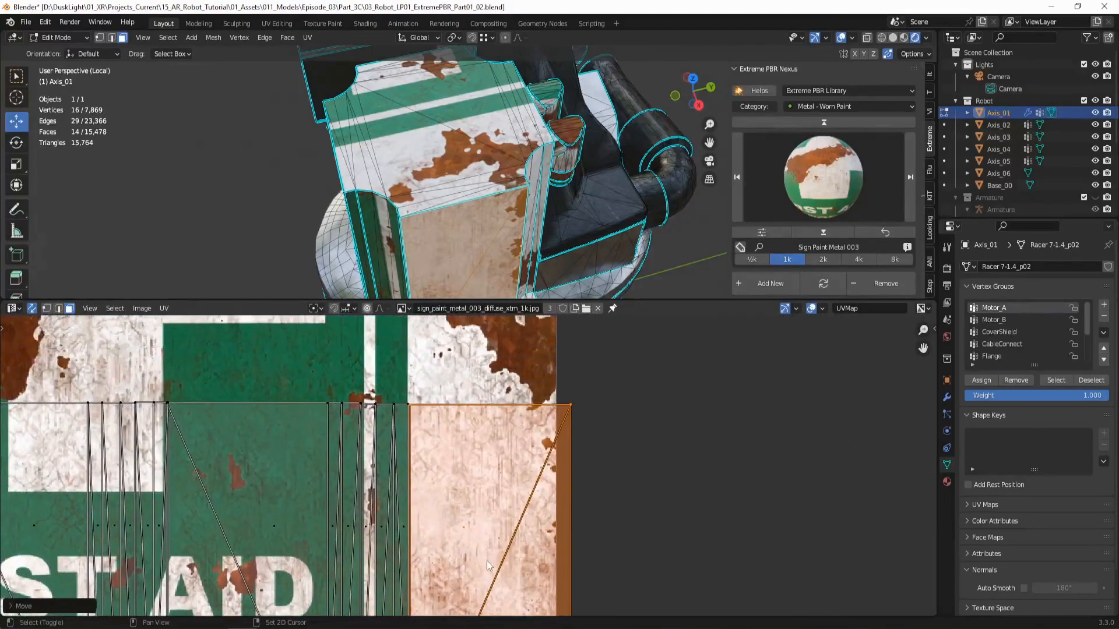
key(g)
click(466, 515)
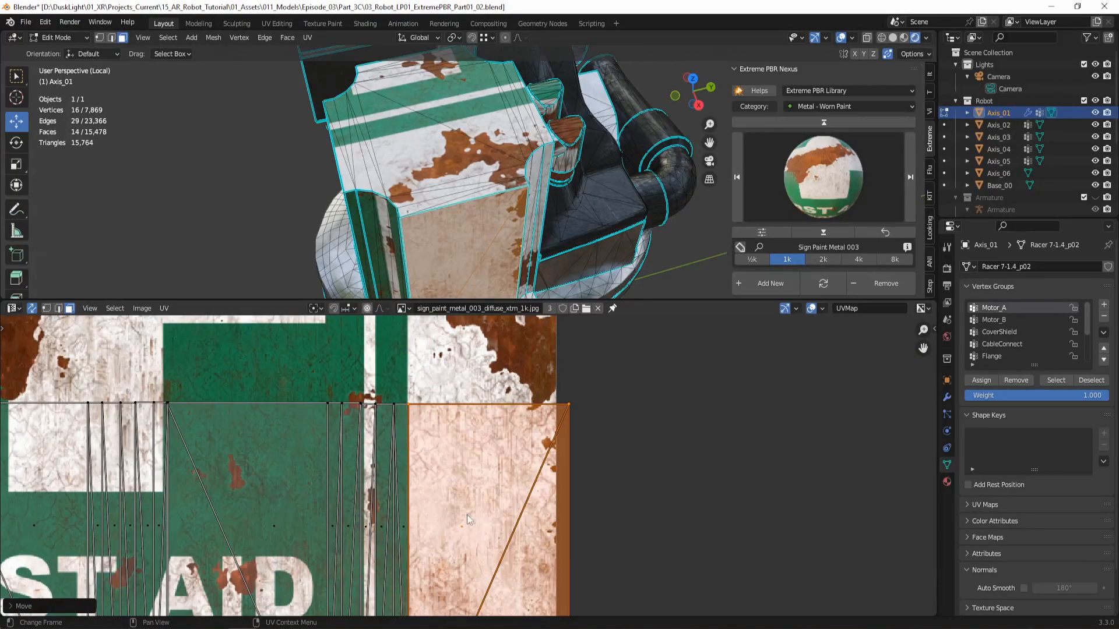
- Select the fourth corner's six-face UV strip and move it about 1.23 units right, beyond the last side's island
middle_drag(466, 175, 428, 131)
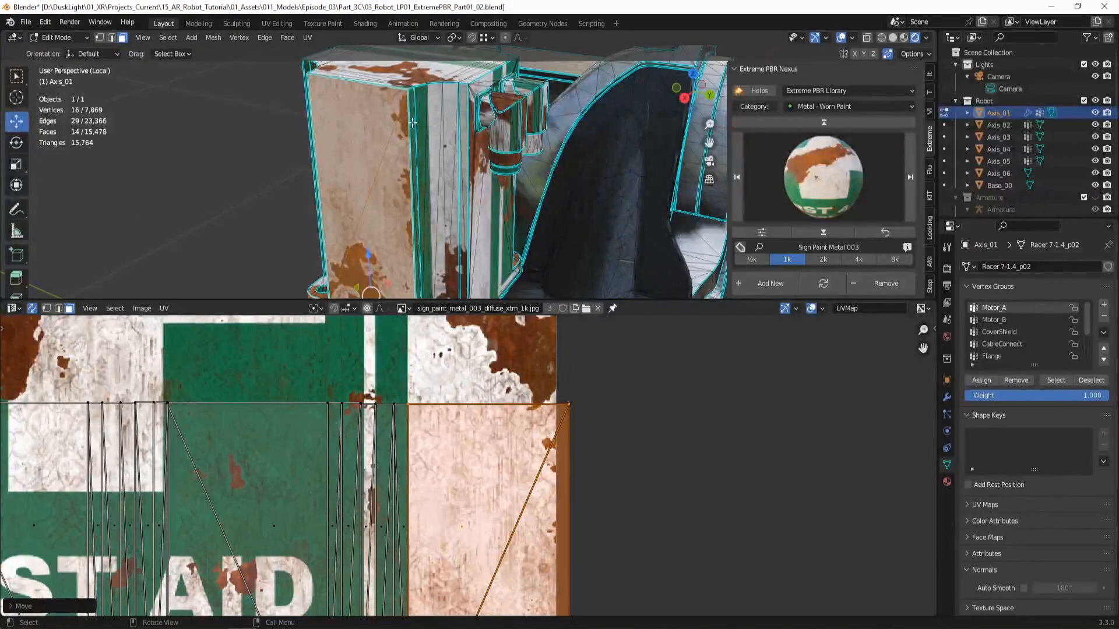
click(412, 122)
scroll(208, 411, down, 8)
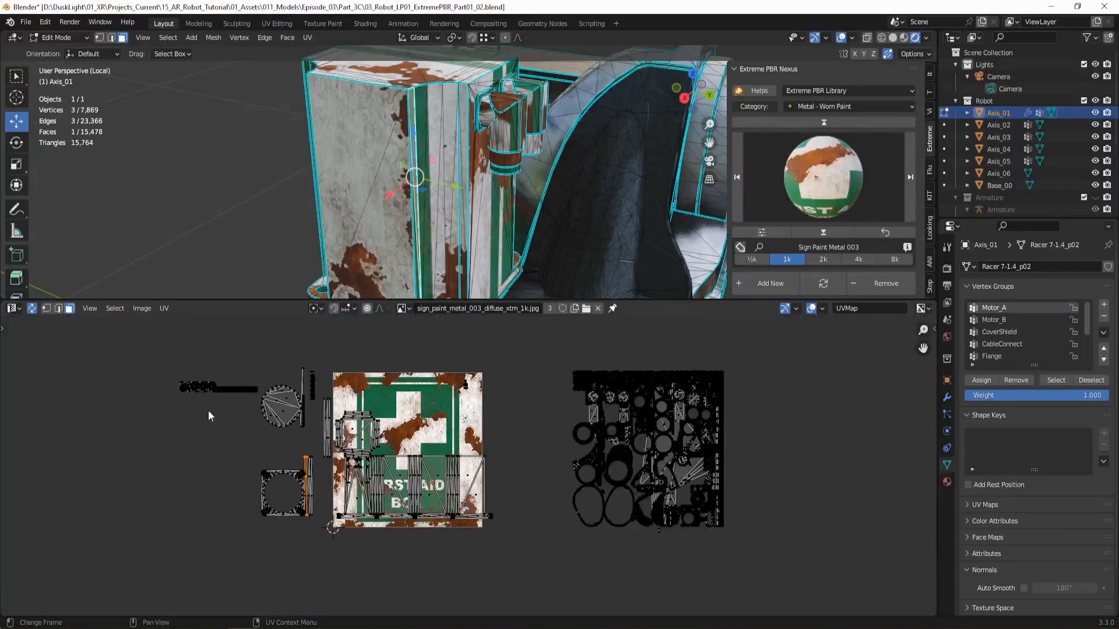
key(ctrl+l)
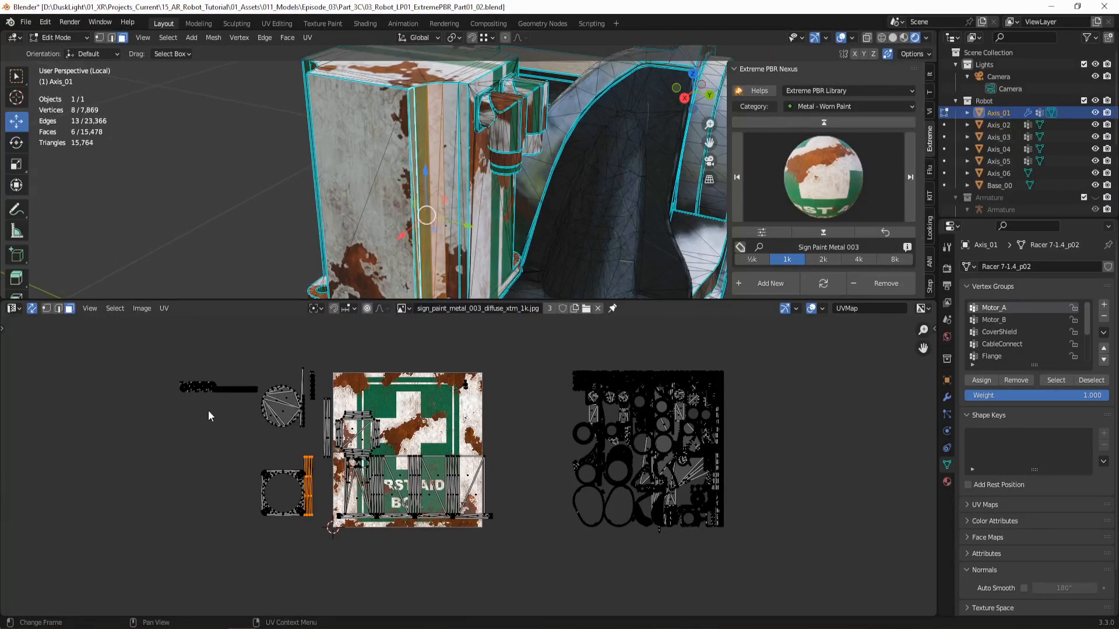
key(g)
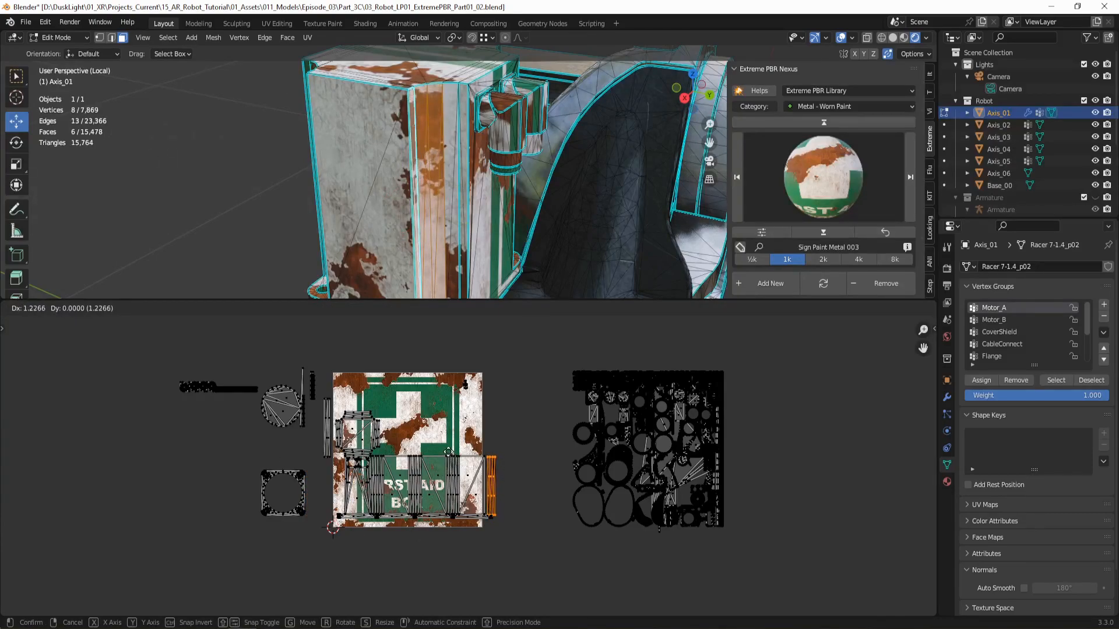
click(448, 452)
- Align the fourth corner's six-face UV strip flush with the right and upper edges of the neighbouring side's island
scroll(325, 459, up, 7)
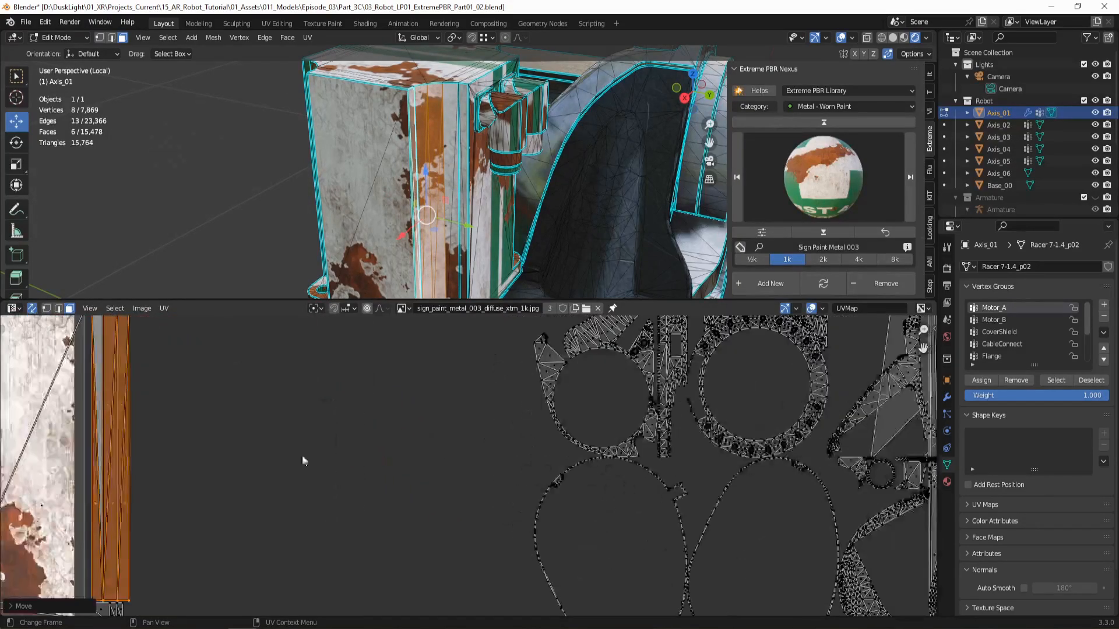
middle_drag(324, 458, 457, 489)
key(g)
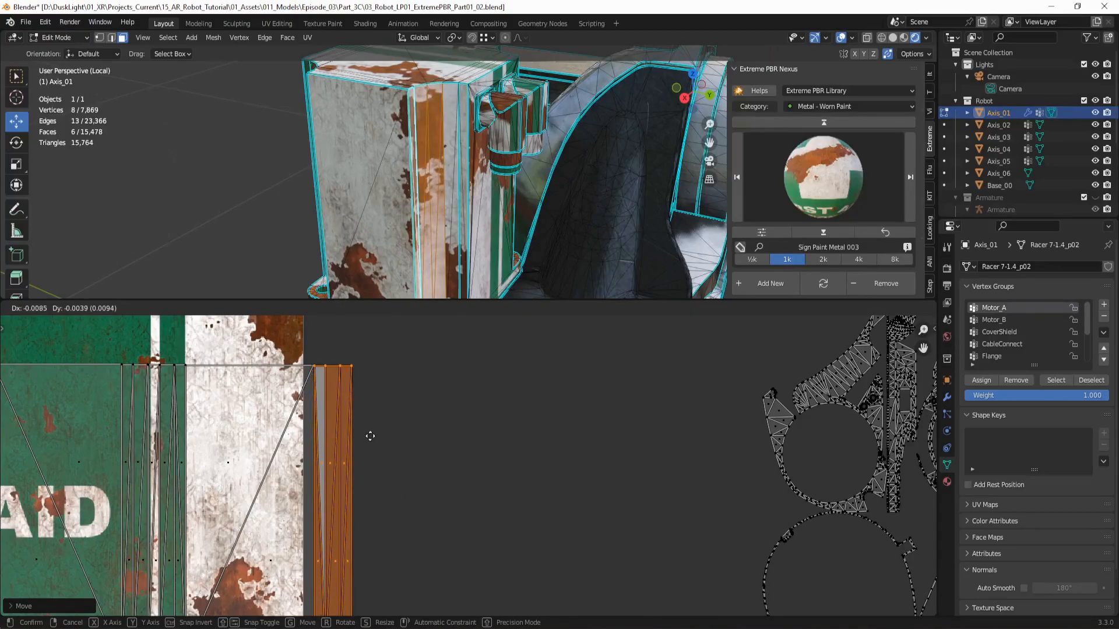
click(370, 436)
- Place the fourth corner's four-face UV strip flush against the right edge of its six-face strip
scroll(446, 228, up, 5)
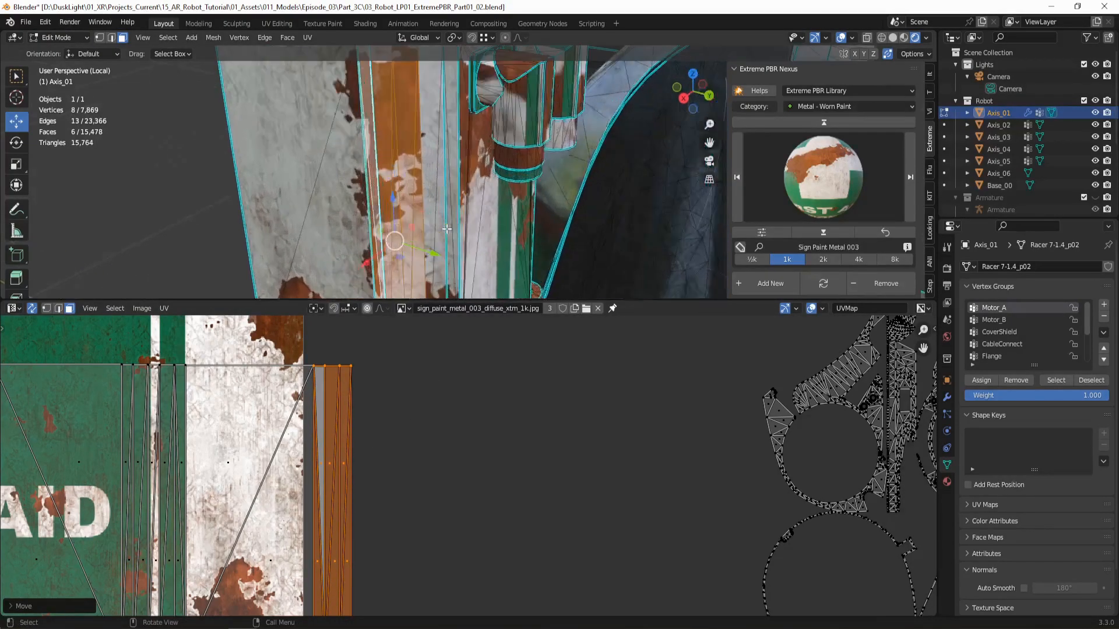
shift+click(423, 194)
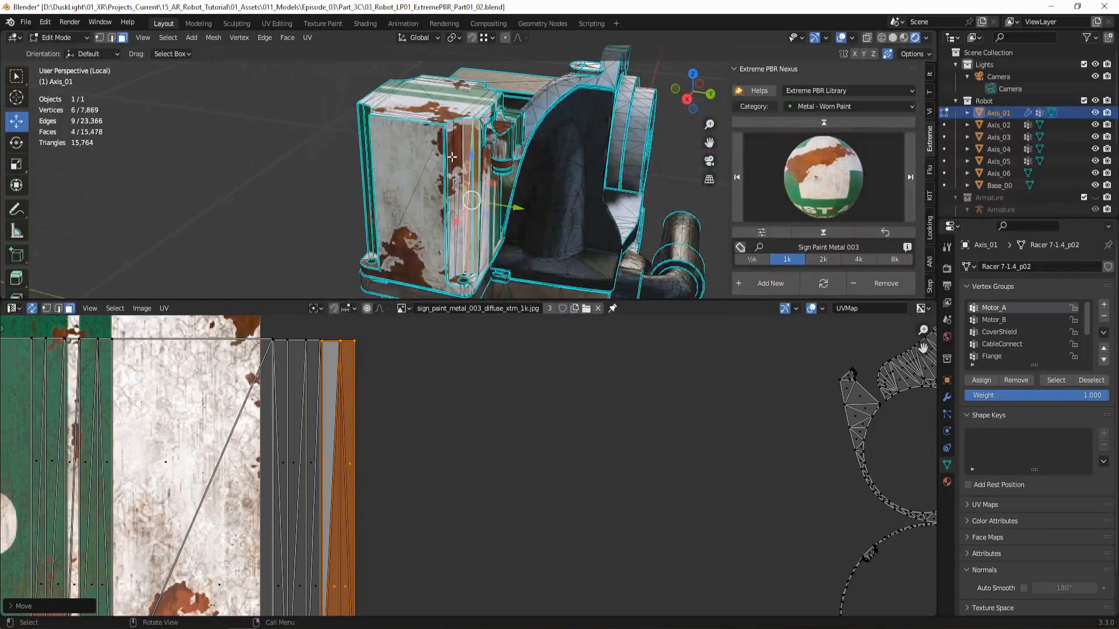
- Examine the sign texture around the motor's sides and top, and the remaining UV islands beside the texture
scroll(286, 444, down, 6)
scroll(285, 440, down, 4)
scroll(245, 379, up, 3)
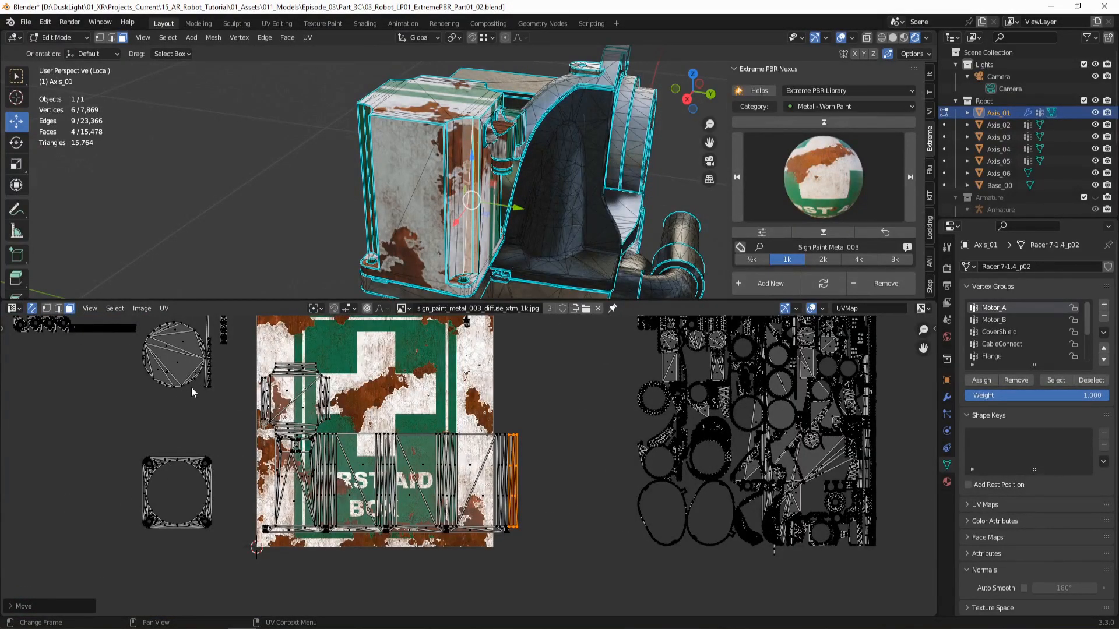
scroll(233, 431, up, 3)
scroll(281, 471, up, 2)
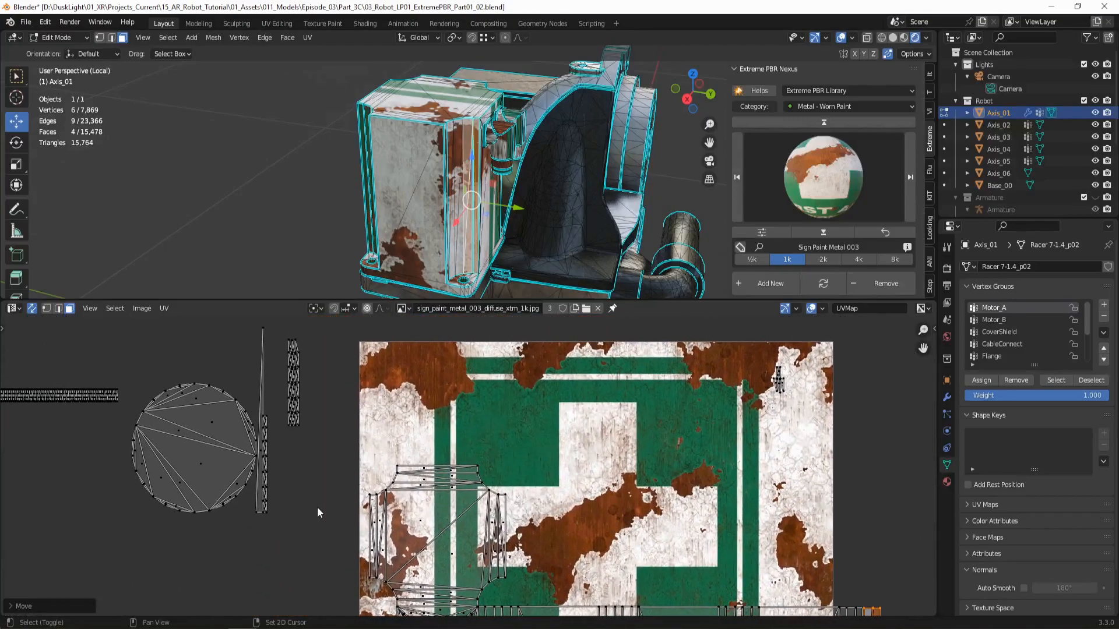
middle_drag(416, 234, 460, 157)
scroll(117, 361, down, 1)
middle_drag(149, 382, 309, 392)
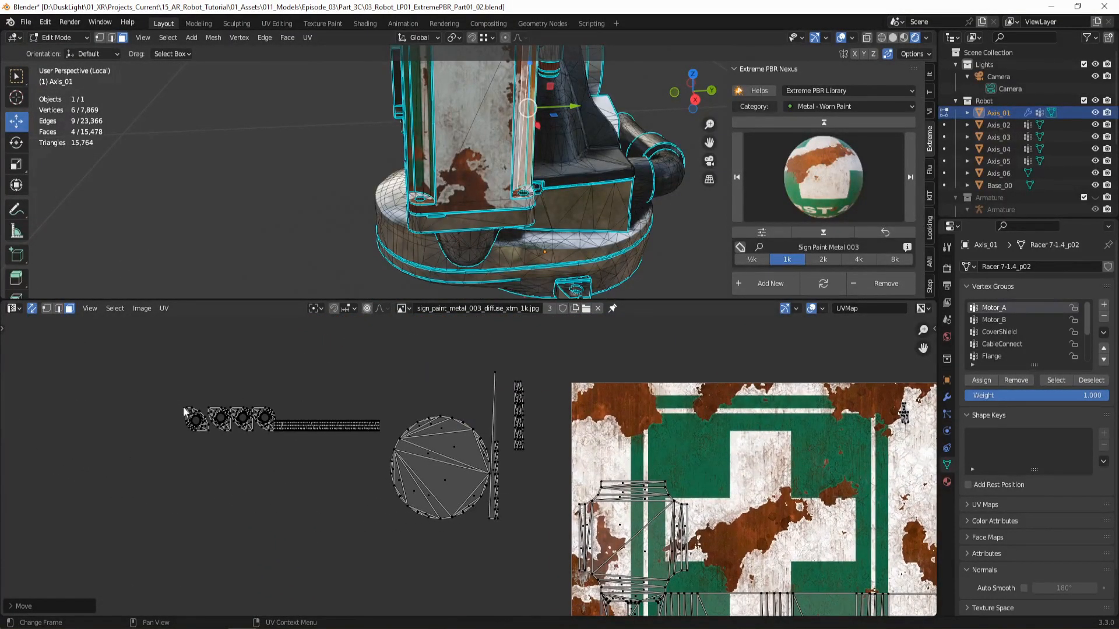
middle_drag(513, 257, 445, 239)
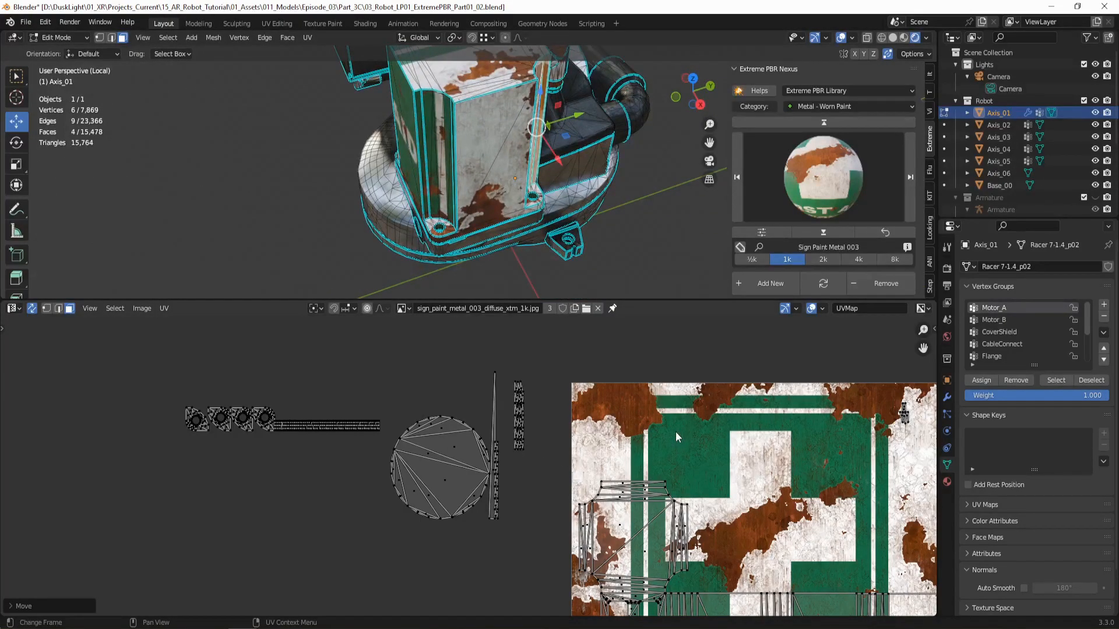
middle_drag(556, 178, 492, 220)
middle_drag(474, 164, 450, 148)
middle_drag(690, 467, 488, 456)
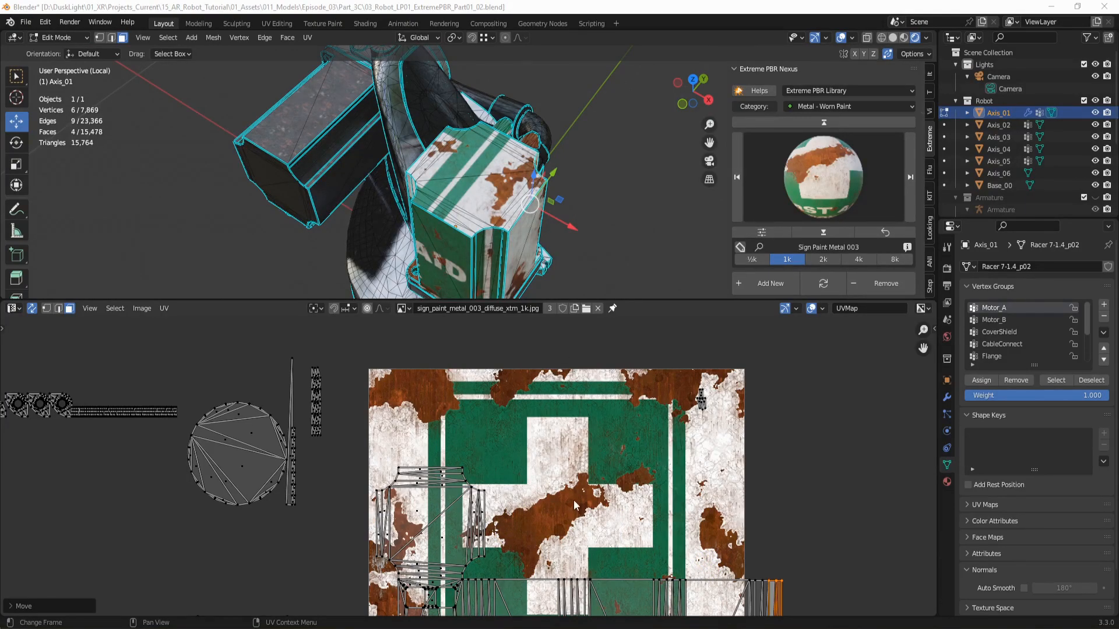
- Box-select all the motor's UV islands arranged on the sign texture and scale them down to about 0.6
scroll(573, 501, down, 3)
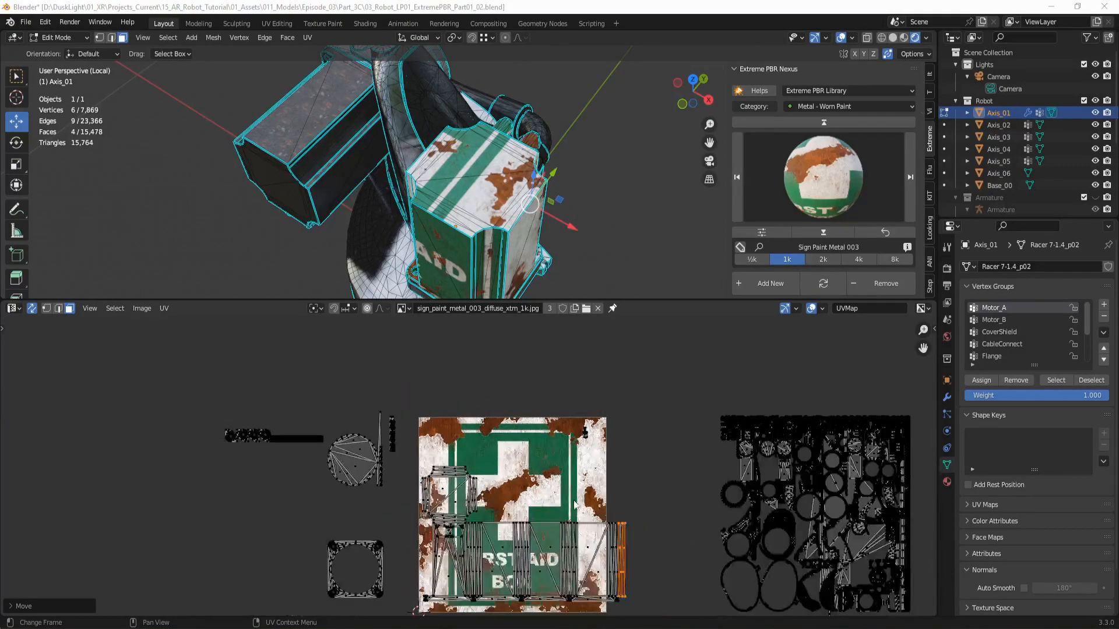
click(436, 468)
key(alt+a)
key(b)
drag(413, 455, 635, 607)
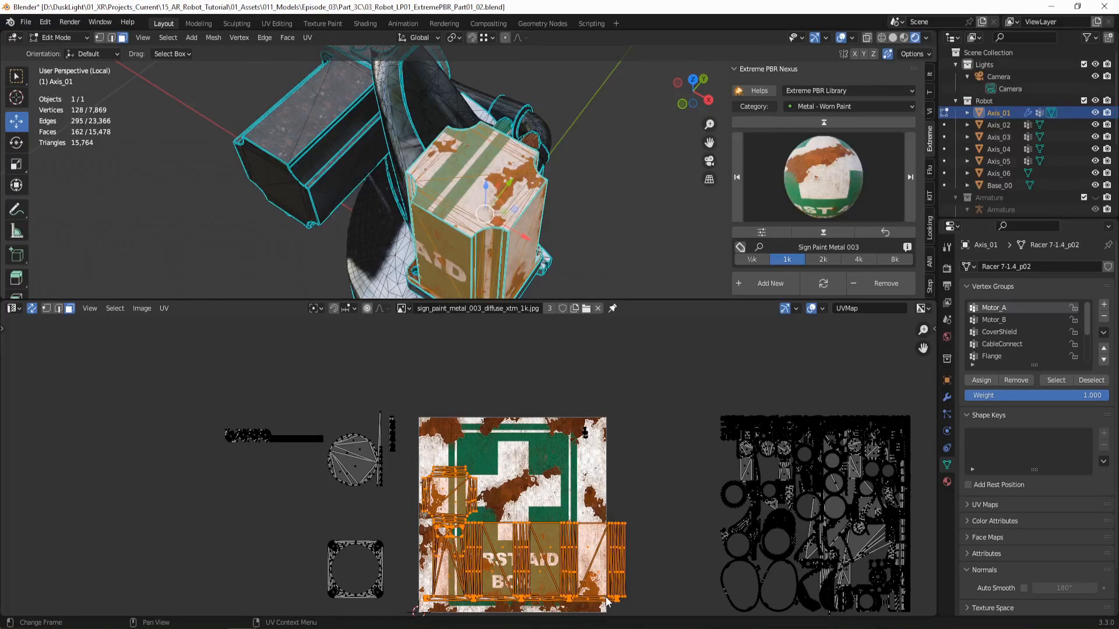
key(s)
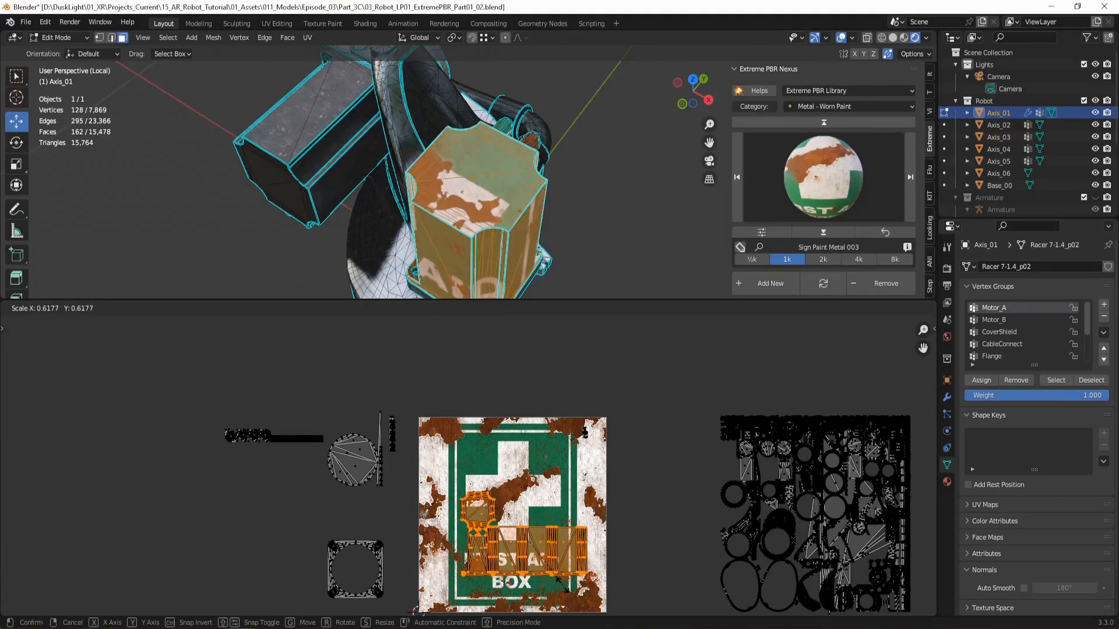
click(560, 584)
- Move the scaled UV islands down and left so the side strip covers the FIRST AID BOX lettering
middle_drag(550, 561, 548, 483)
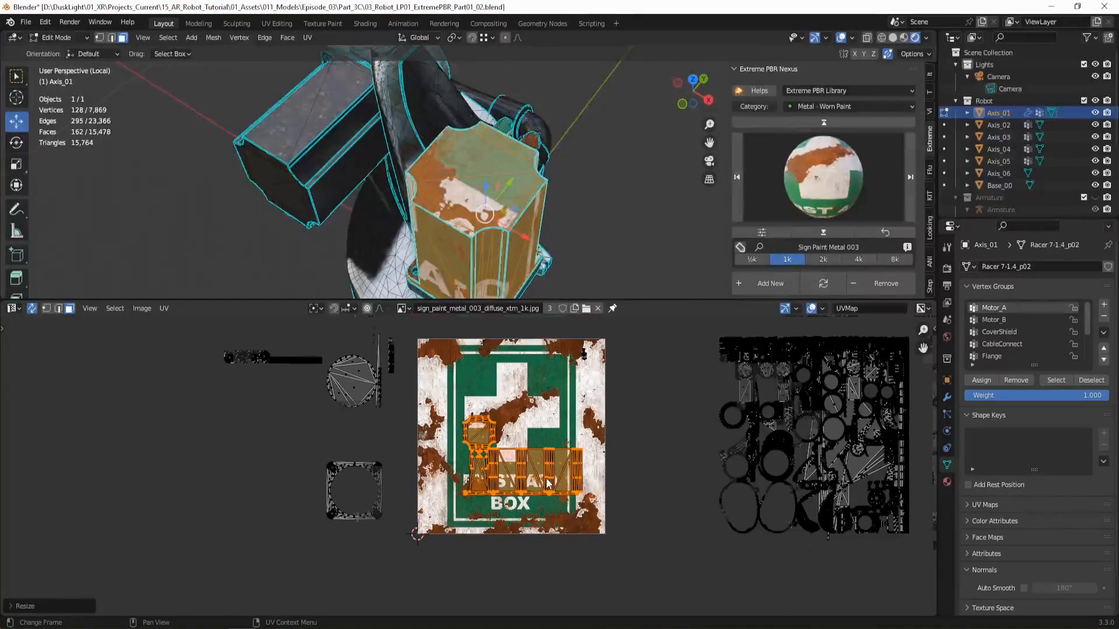
scroll(548, 483, up, 2)
key(g)
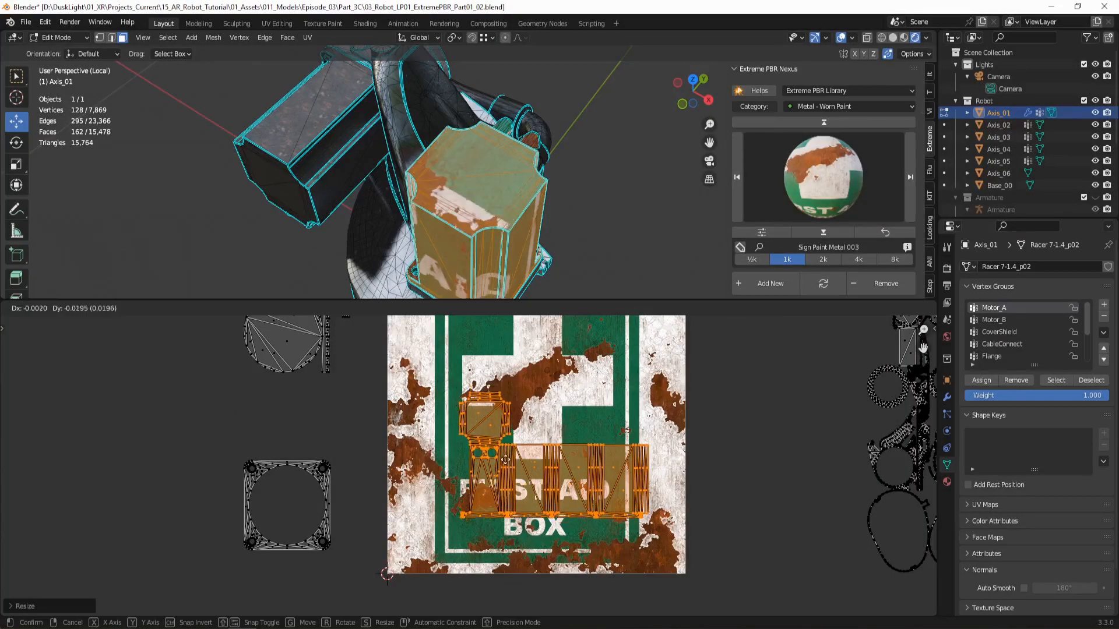
click(502, 470)
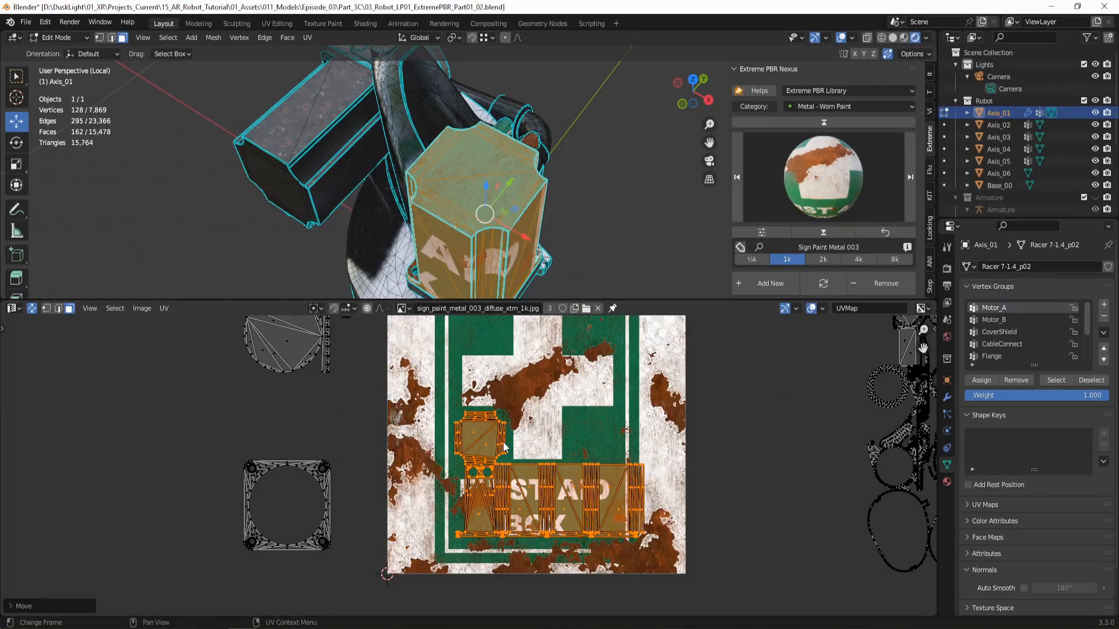
scroll(504, 448, up, 1)
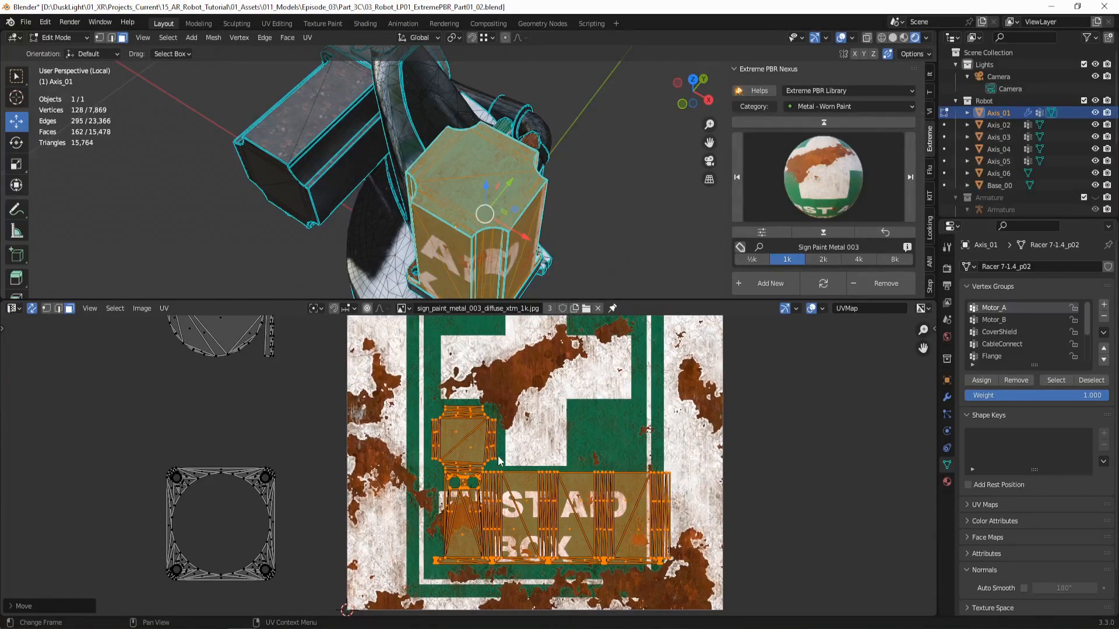
key(g)
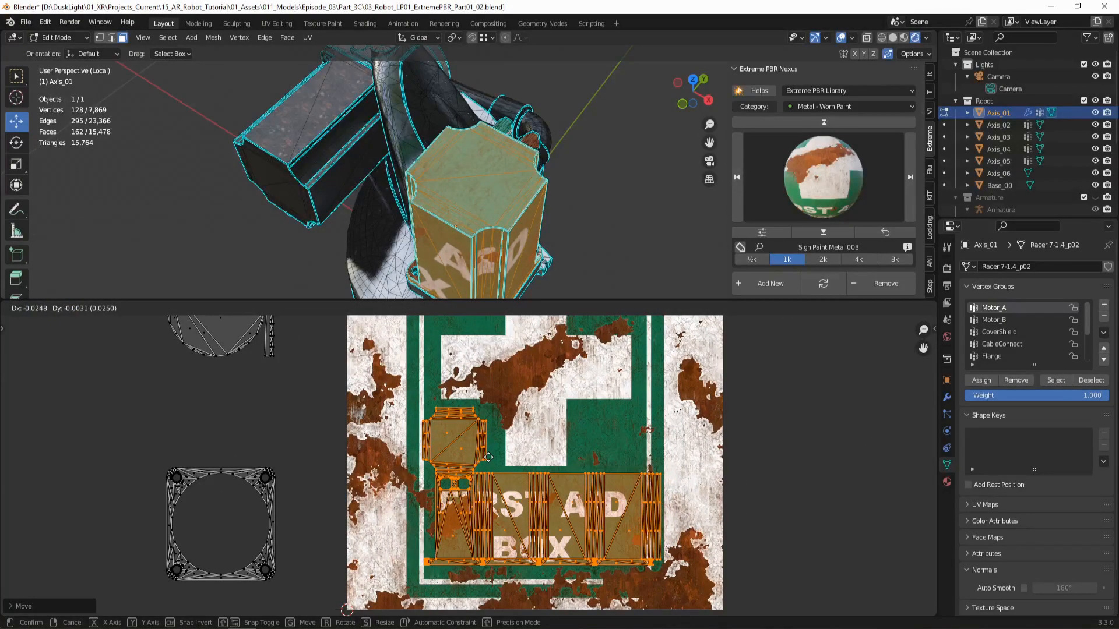
click(493, 461)
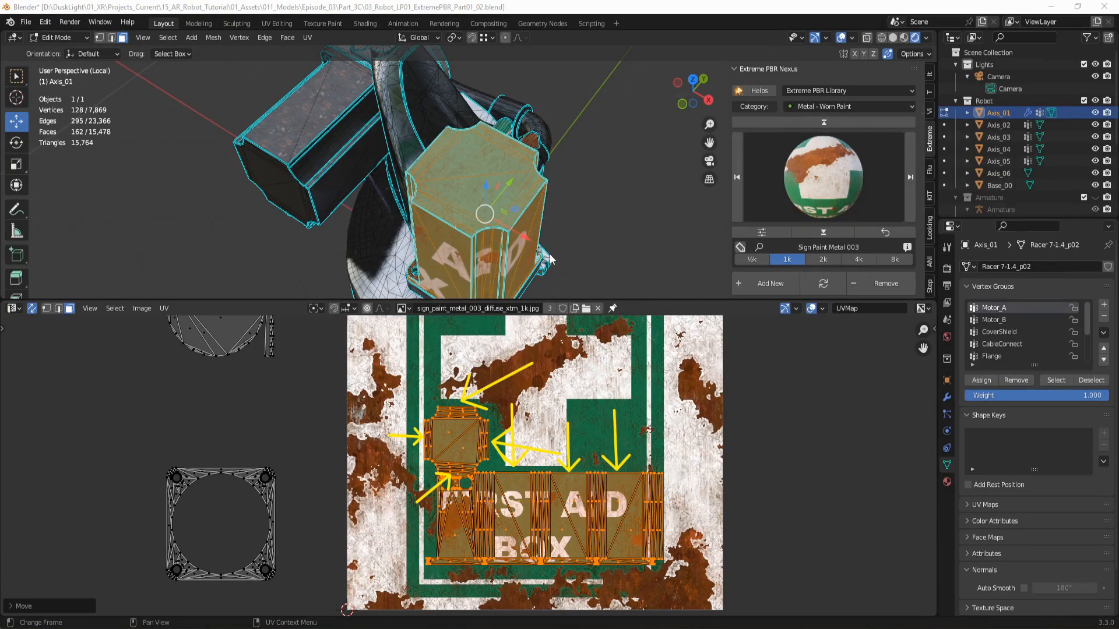
- Undo the deselection and the moves that placed the motor's UV islands over the sign lettering
mouse_move(491, 194)
middle_down()
mouse_move(530, 198)
mouse_move(495, 152)
mouse_move(495, 176)
mouse_move(394, 219)
middle_up()
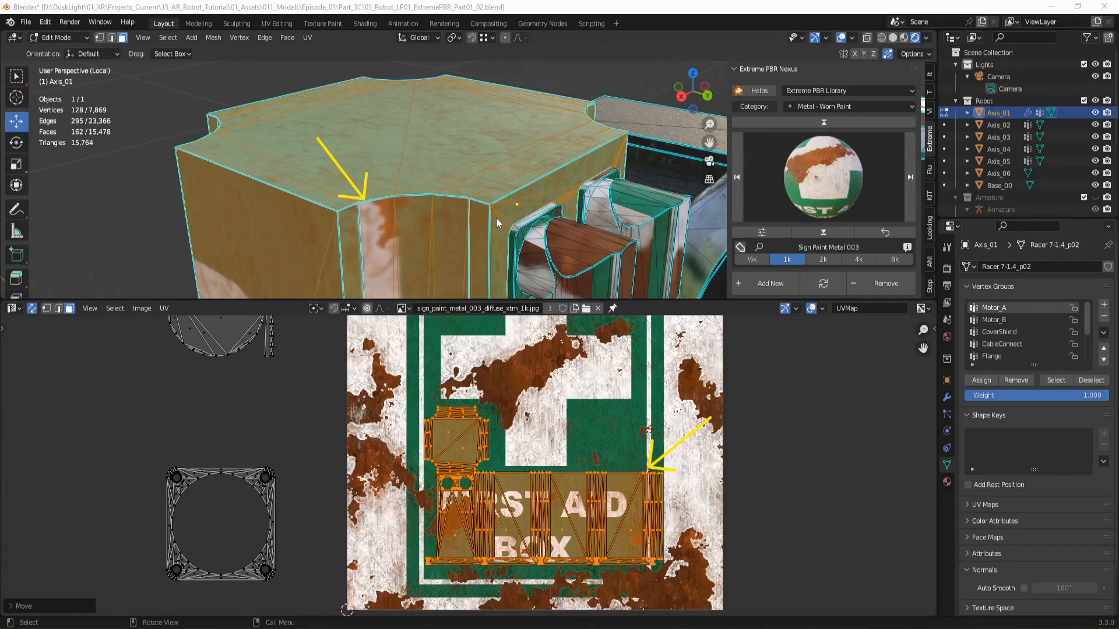
middle_drag(507, 195, 567, 210)
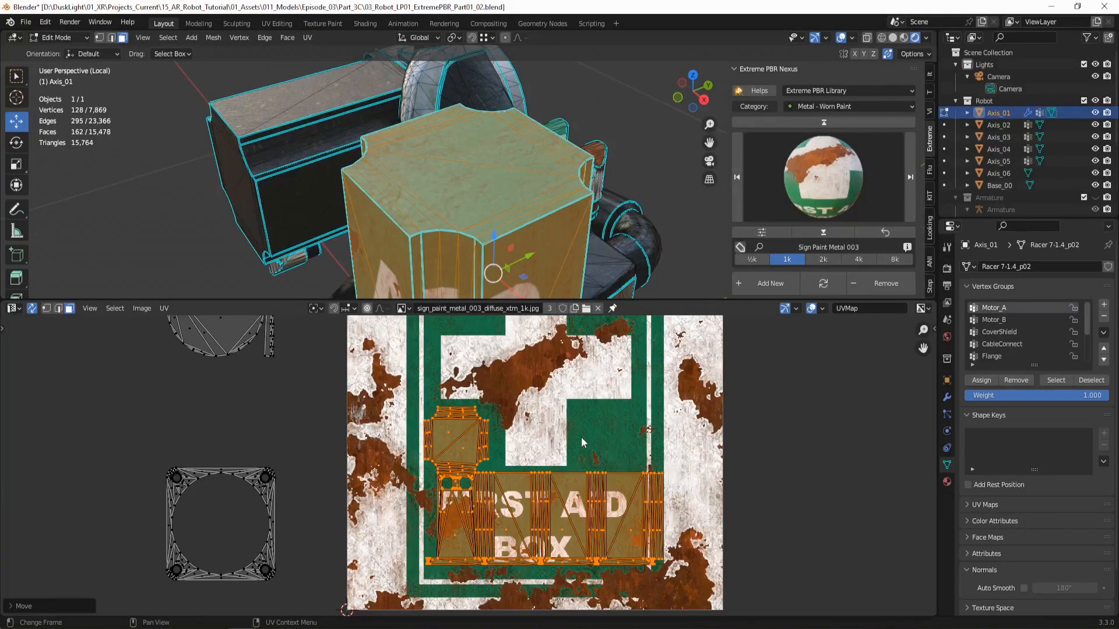
key(alt+a)
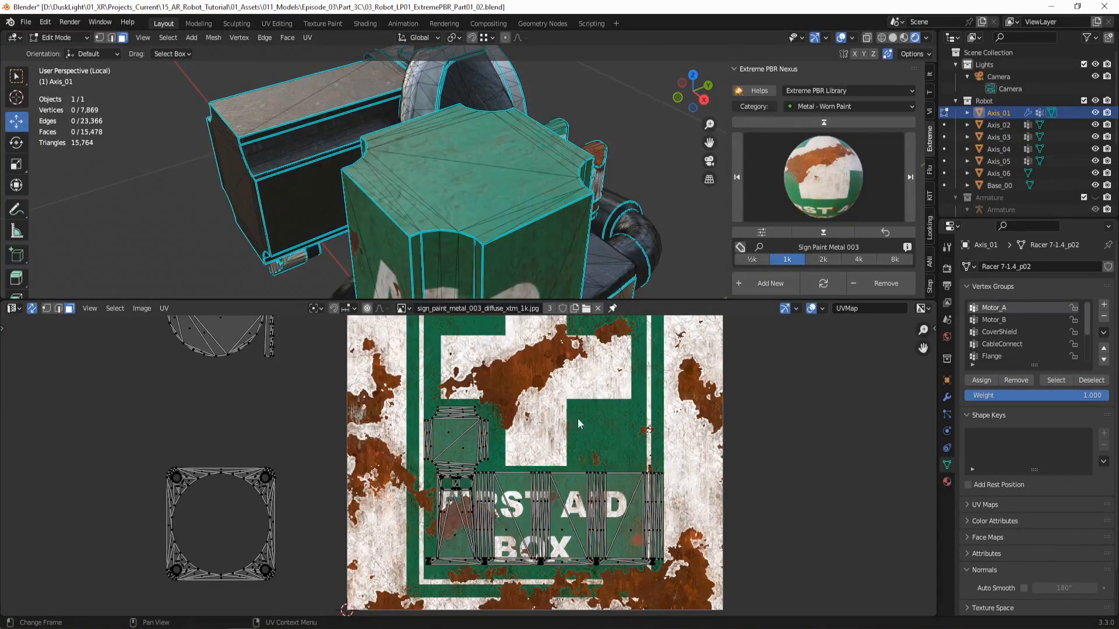
key(ctrl+z)
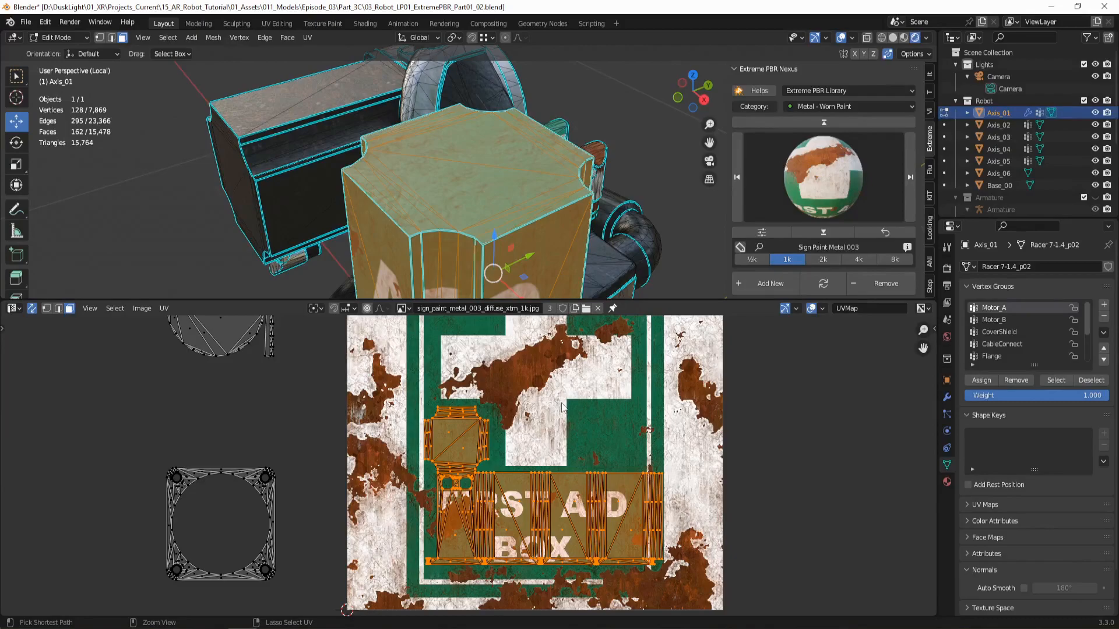
key(ctrl+z)
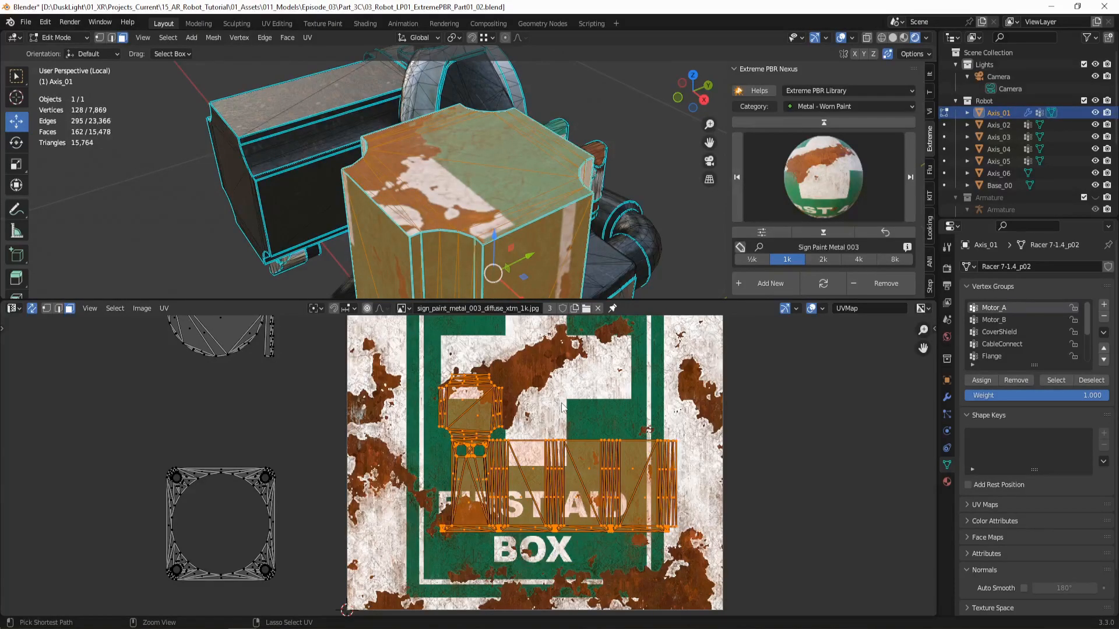
- Undo the scaling of the motor's UV islands and shift them slightly left so the side strip covers the FIRST AID BOX lettering
key(ctrl+z)
key(g)
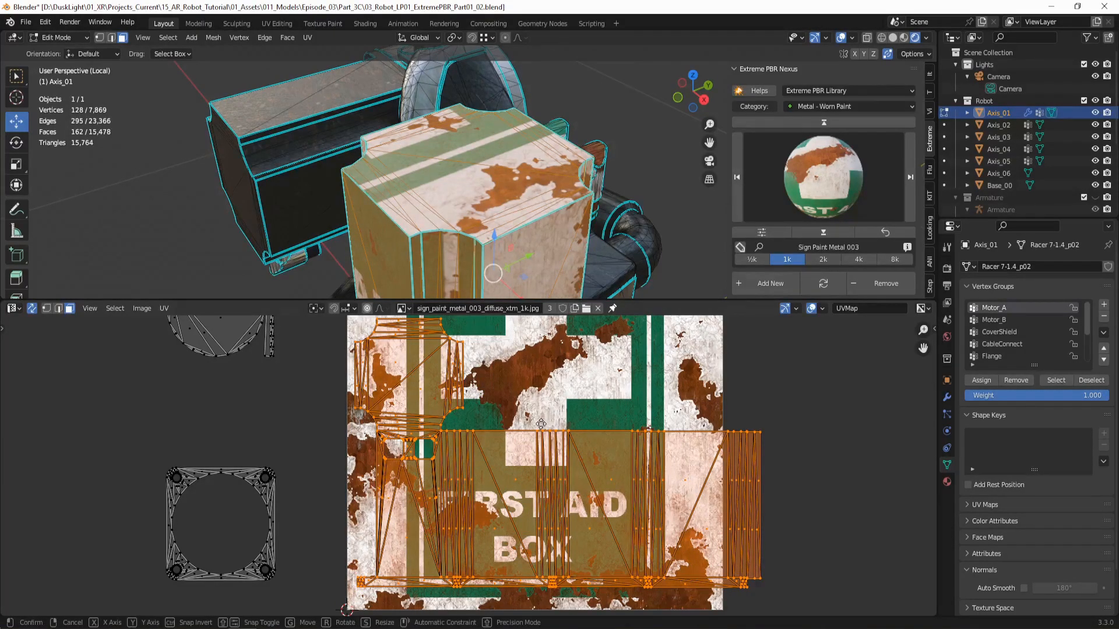
click(529, 427)
- Select the linked faces around the motor's corner bolt hole and move their UV island to the lower edge of the sign texture
middle_drag(492, 273, 494, 187)
scroll(494, 187, up, 3)
shift+middle_drag(430, 240, 450, 196)
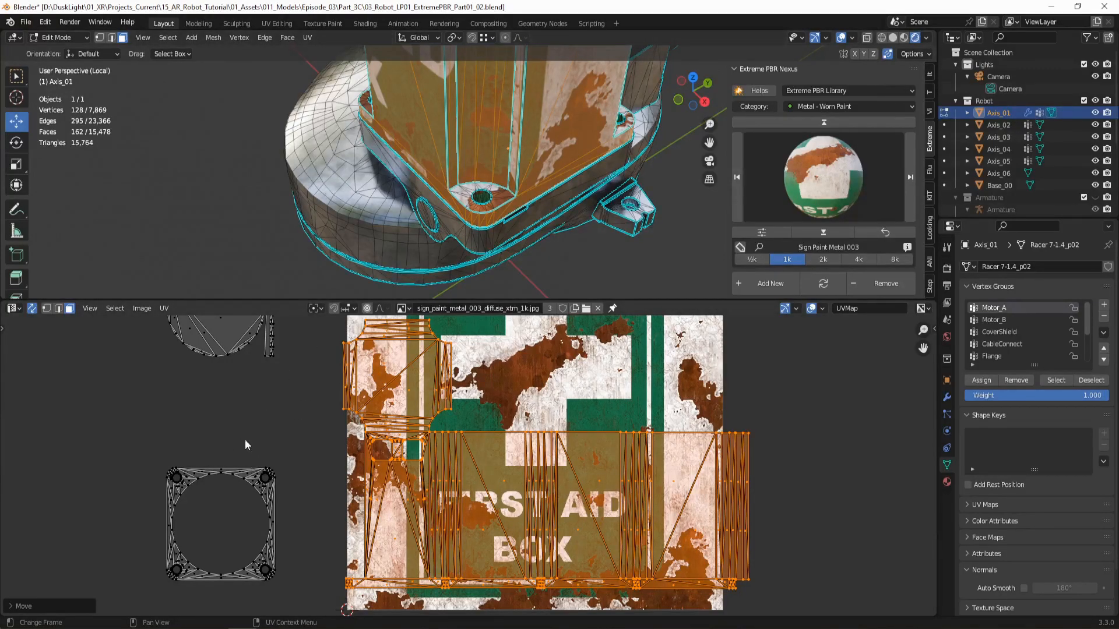
middle_drag(255, 401, 219, 443)
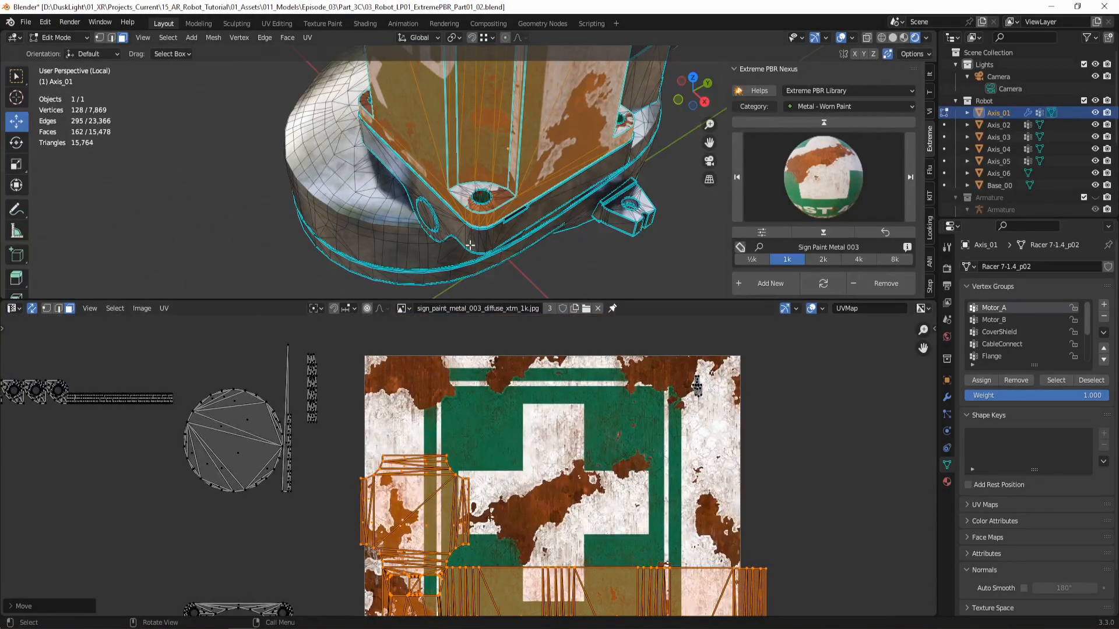
scroll(466, 466, down, 2)
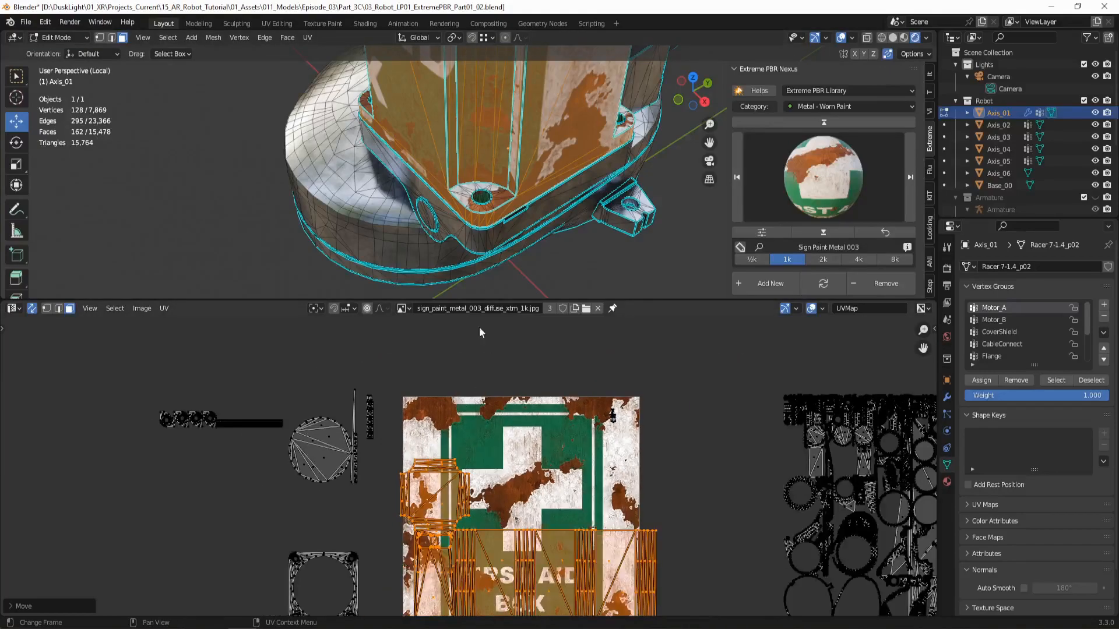
click(464, 191)
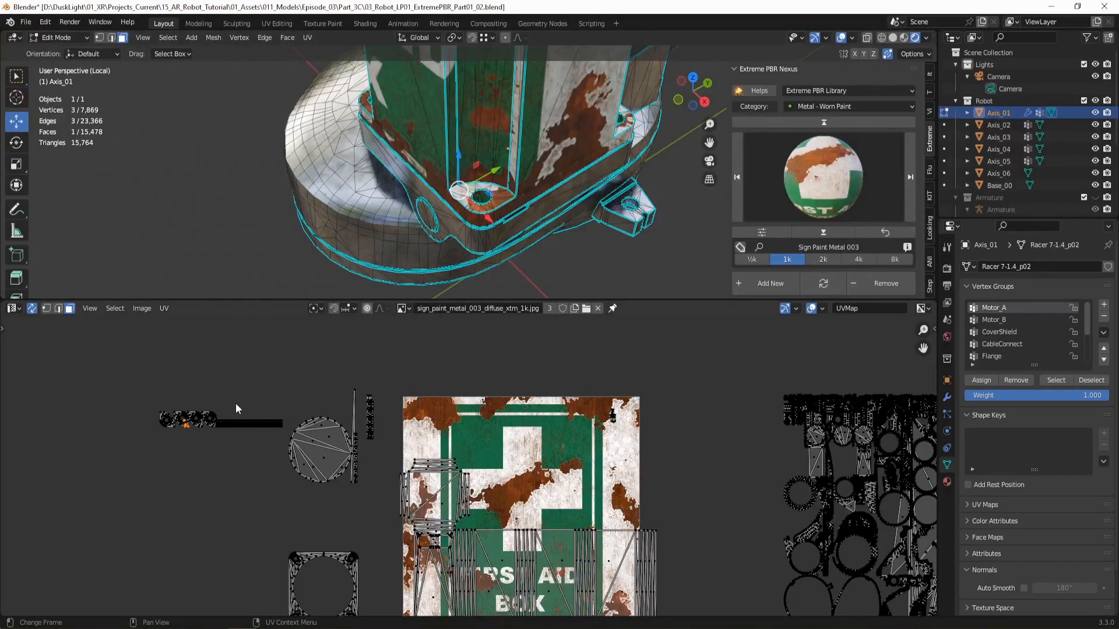
key(ctrl+l)
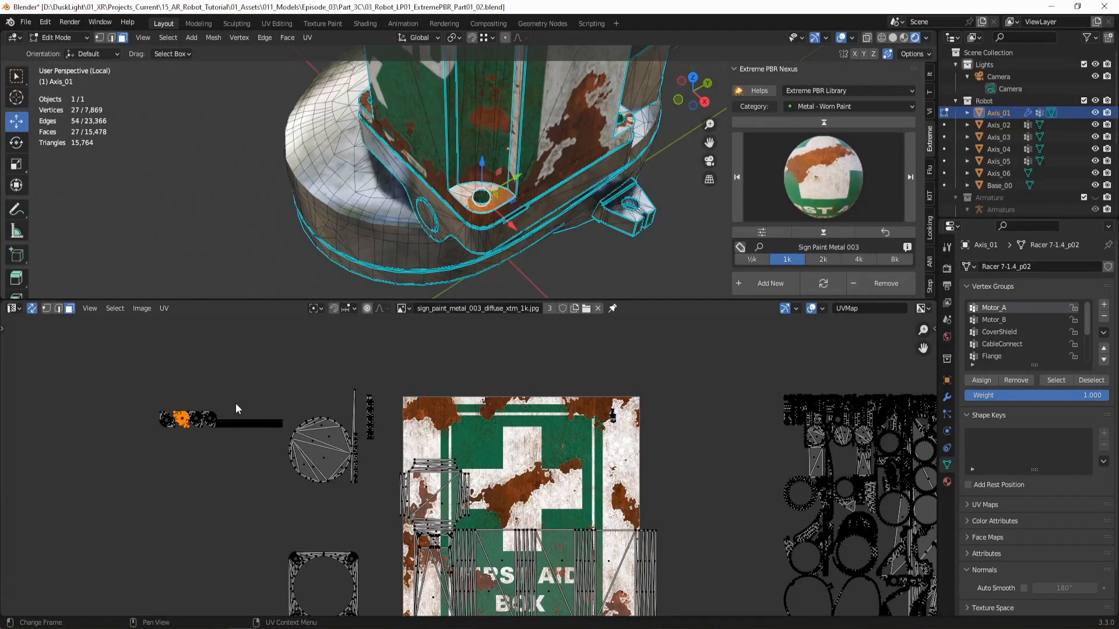
middle_drag(245, 471, 216, 367)
key(g)
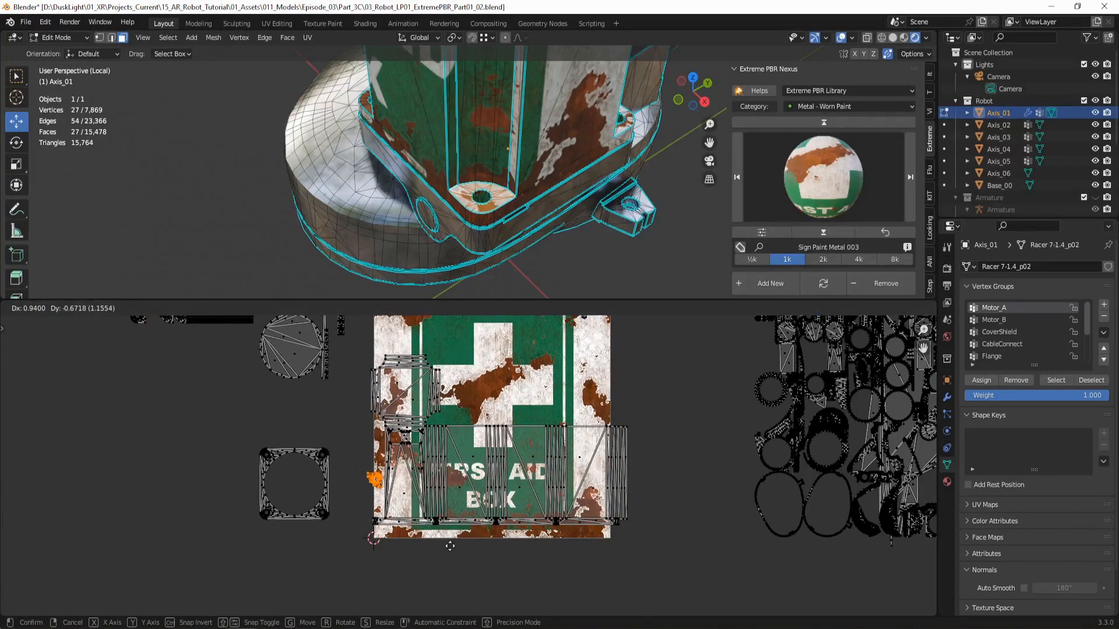
click(495, 577)
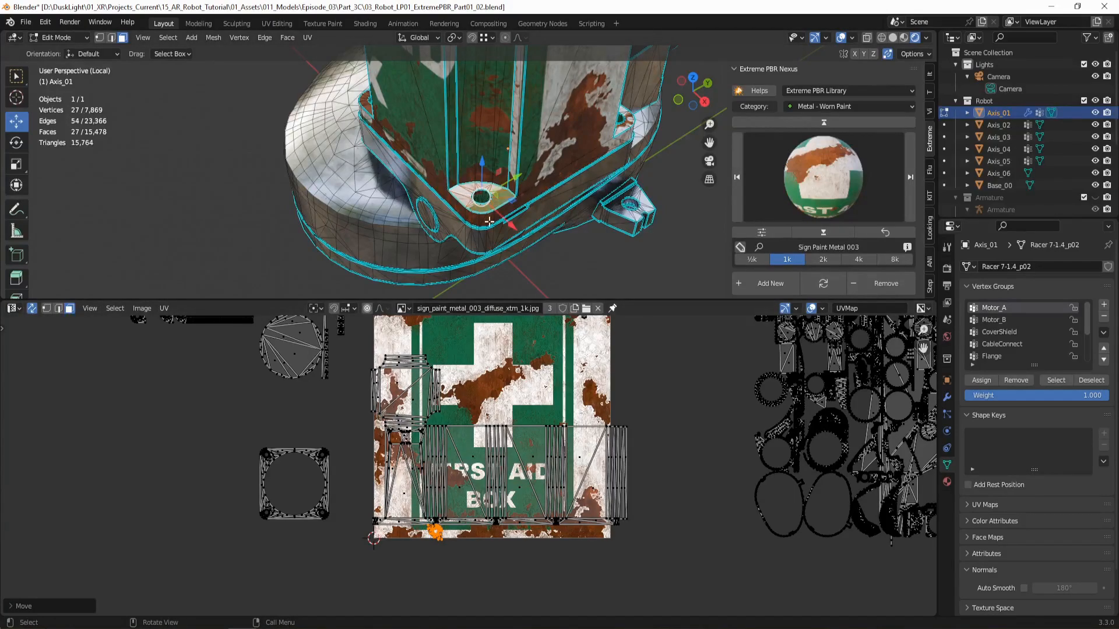
- Identify the side strip's UVs for that corner and move the bolt-hole island to the strip's lower end near the white border line
click(485, 142)
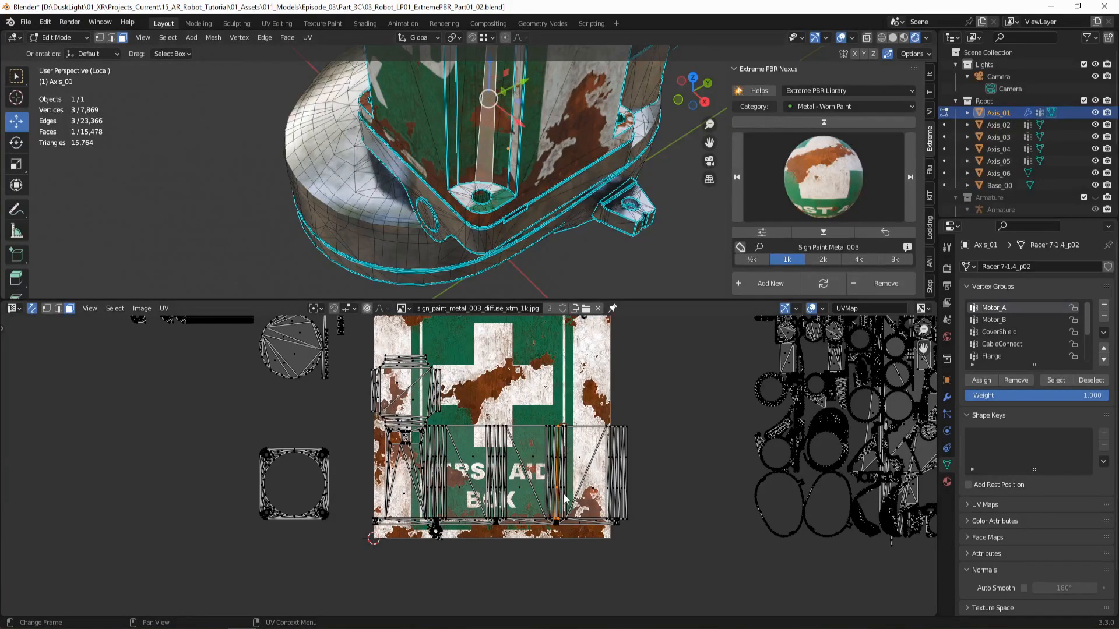
scroll(550, 545, up, 1)
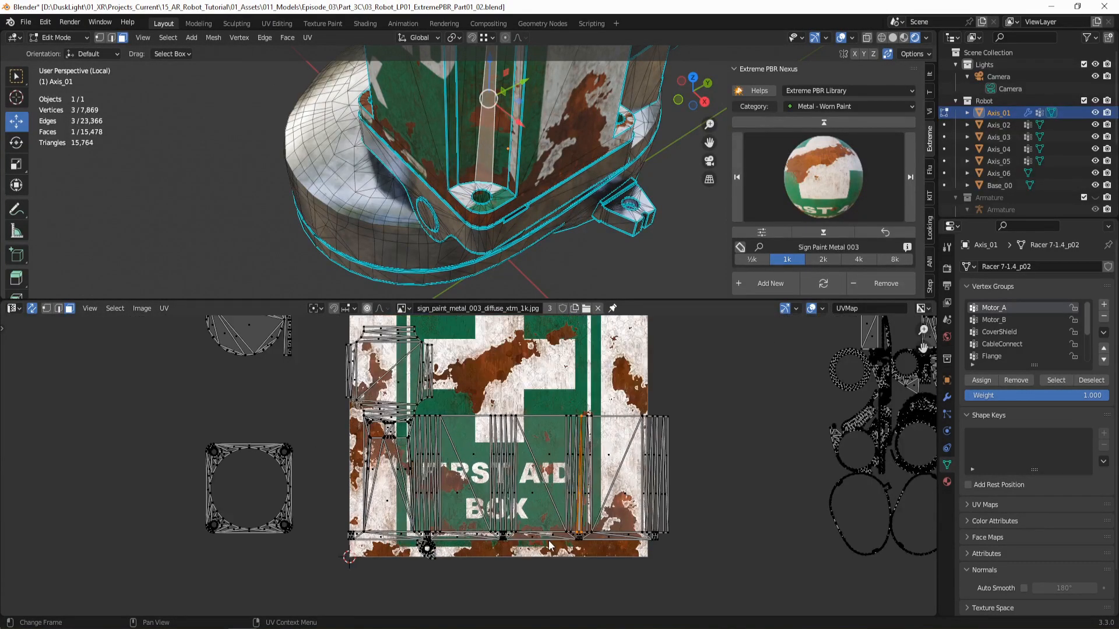
click(431, 555)
key(ctrl+l)
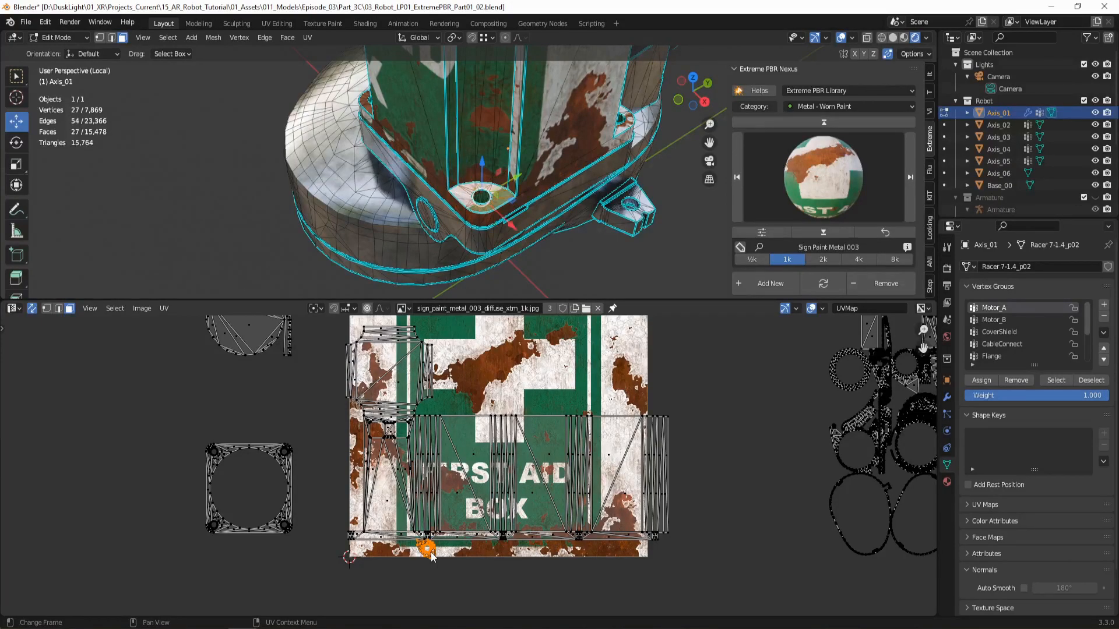
key(g)
click(581, 551)
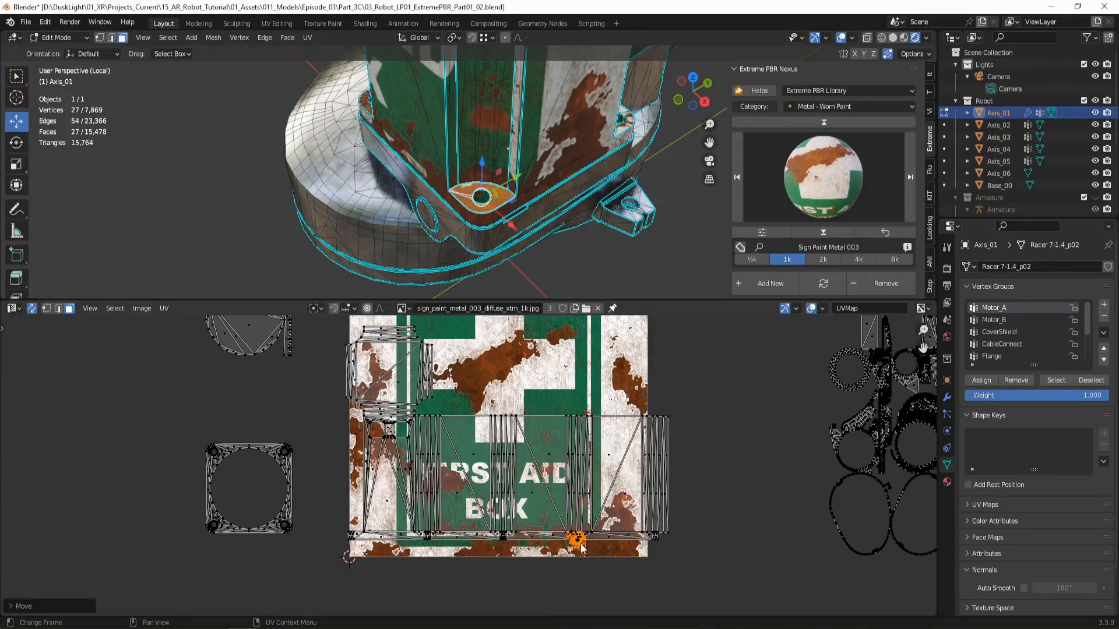
- Rotate the bolt-hole UV island, including a turn of -90 degrees, so its pointed ends lie horizontally and its flat side faces the strip
scroll(589, 538, up, 1)
scroll(590, 538, up, 3)
middle_drag(590, 538, 296, 359)
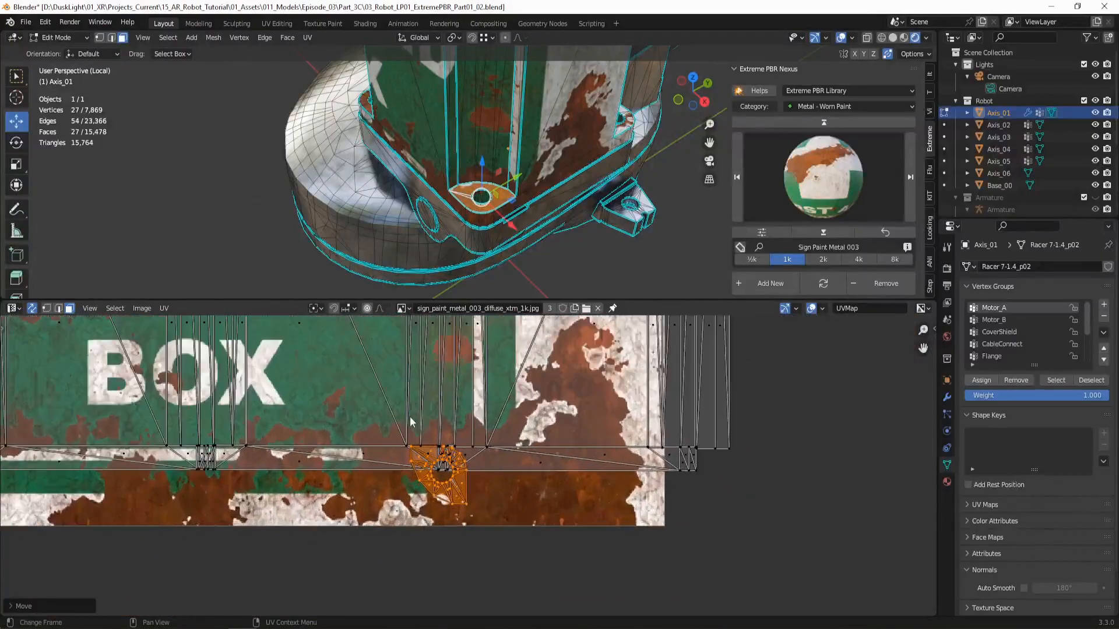
scroll(410, 417, up, 3)
text(r)
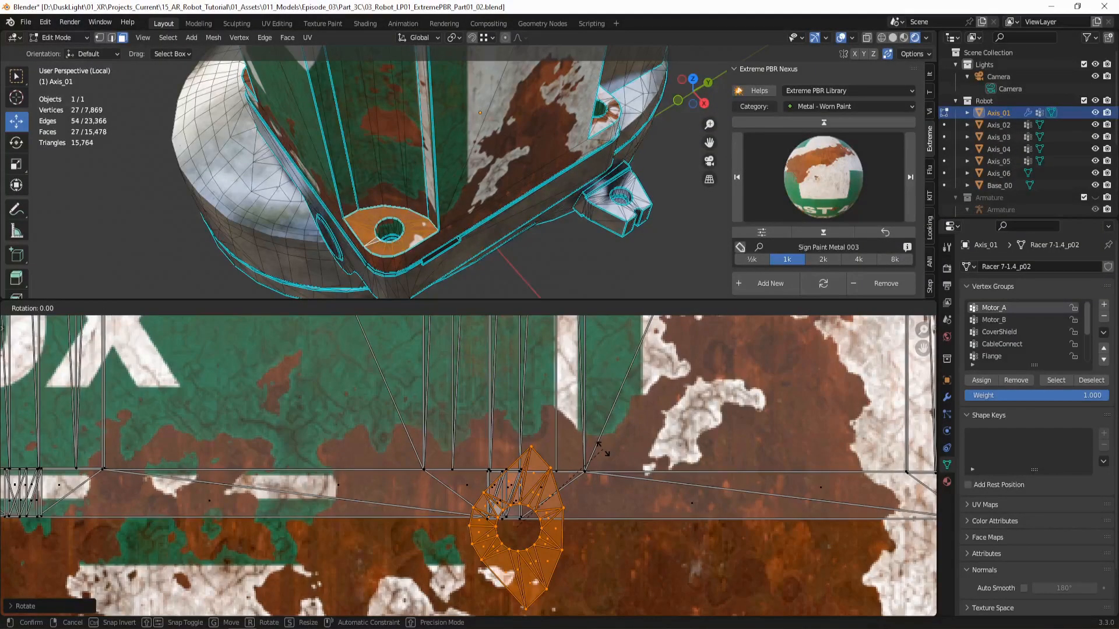
text(90-)
key(Return)
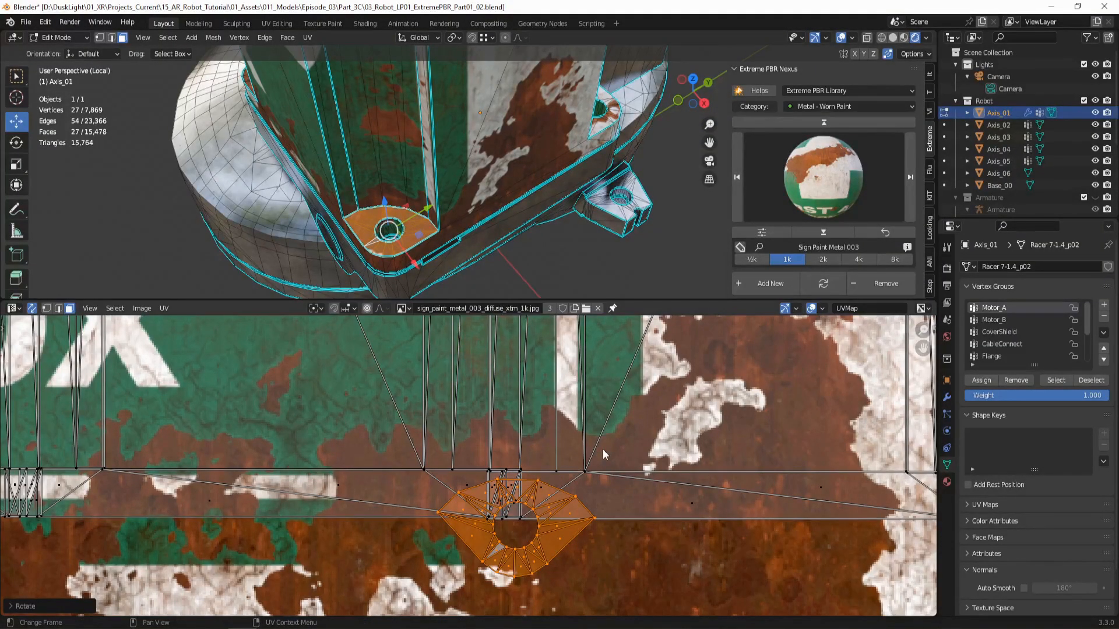
- Position the rotated bolt-hole island just below the side strip so the rust pattern continues from the motor's side onto the corner
key(g)
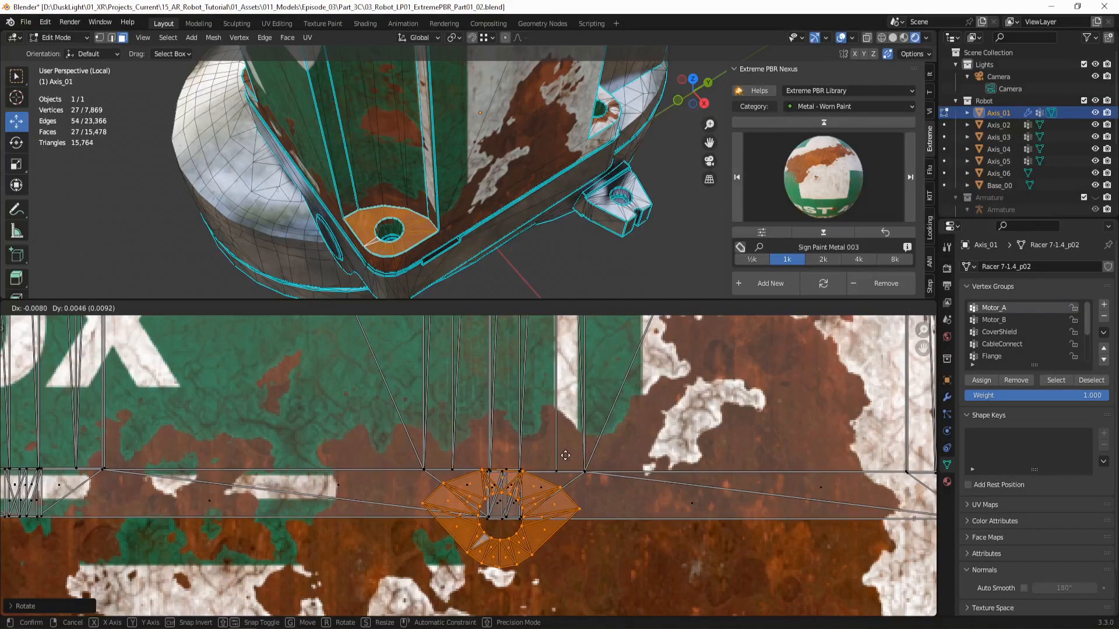
click(574, 499)
middle_drag(441, 226, 501, 216)
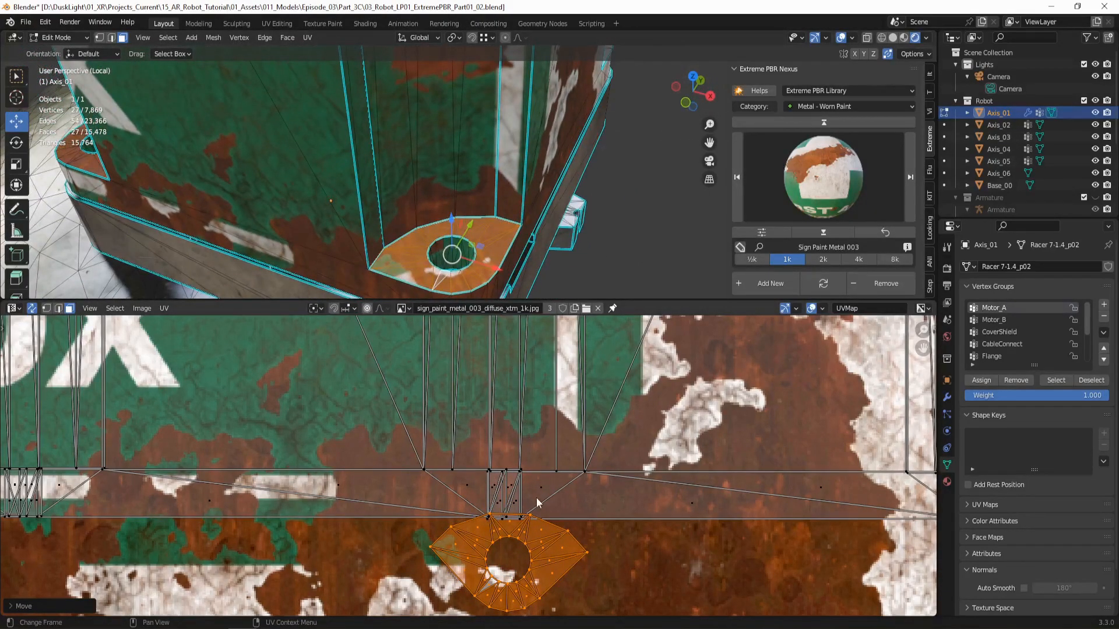
key(g)
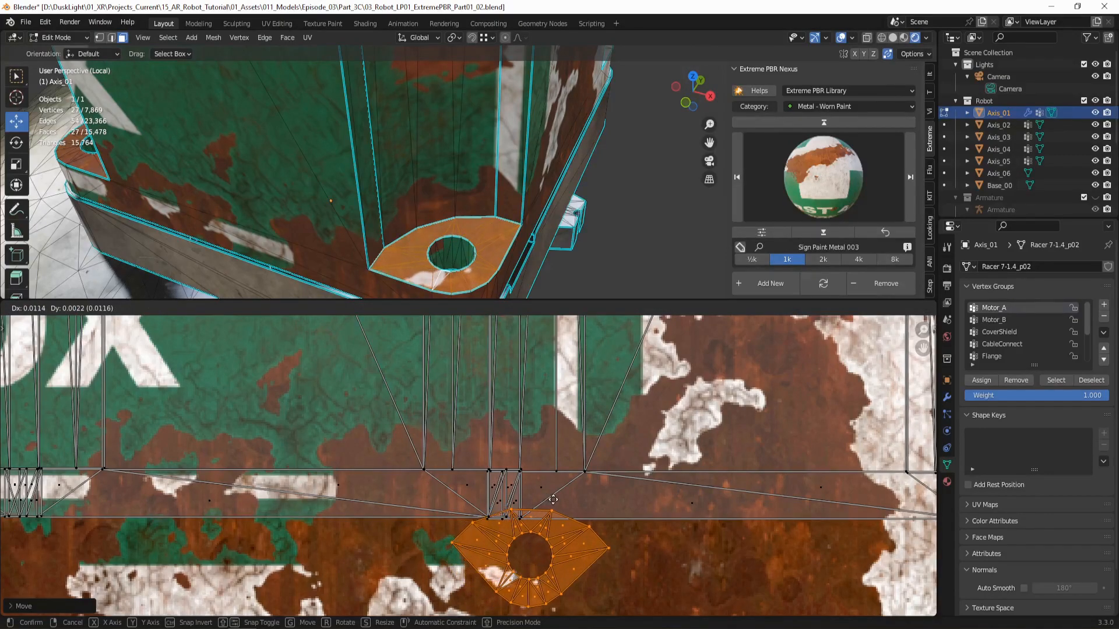
click(551, 498)
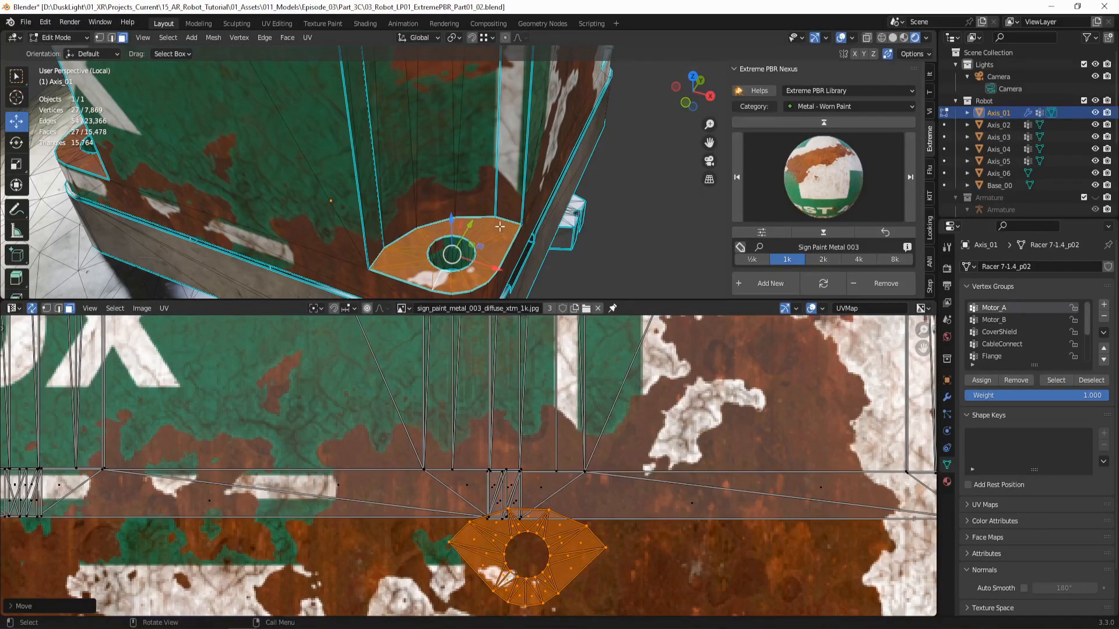
- Select the linked faces of the neighbouring corner's bolt hole and move their UV island to the sign texture's lower edge
scroll(503, 229, down, 2)
middle_drag(494, 237, 580, 155)
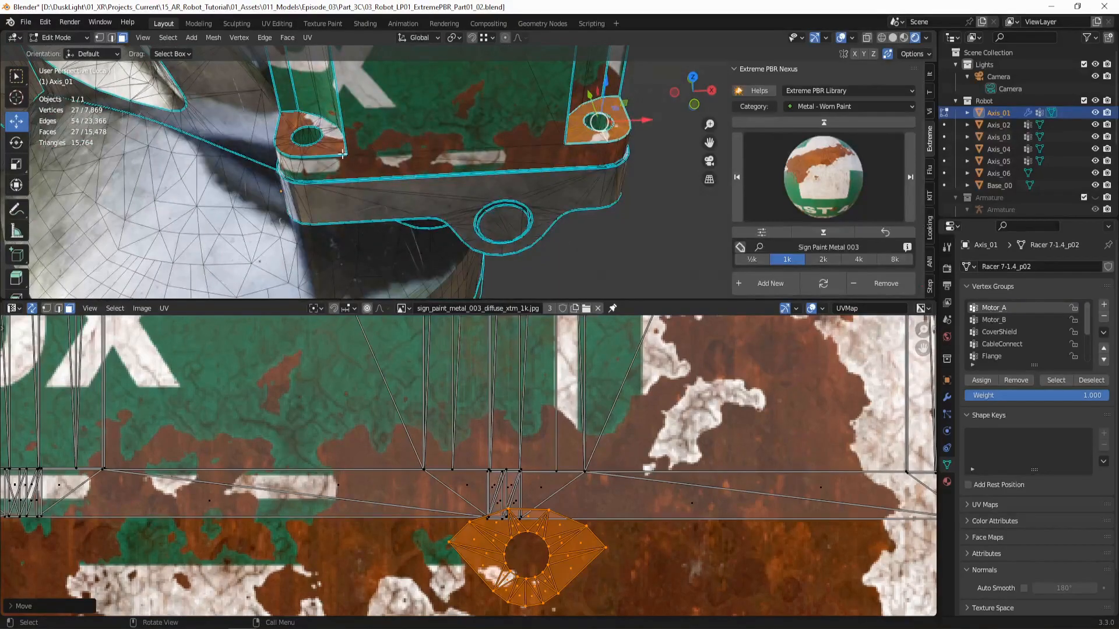
click(342, 154)
scroll(399, 401, down, 8)
middle_drag(470, 442, 567, 541)
scroll(418, 512, down, 2)
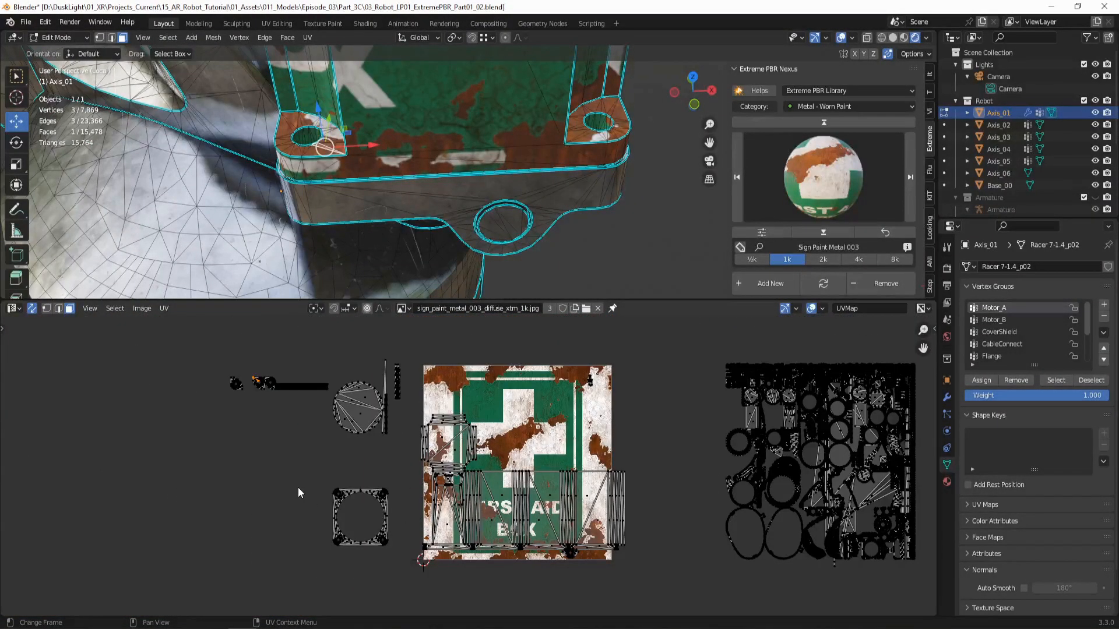
key(ctrl+l)
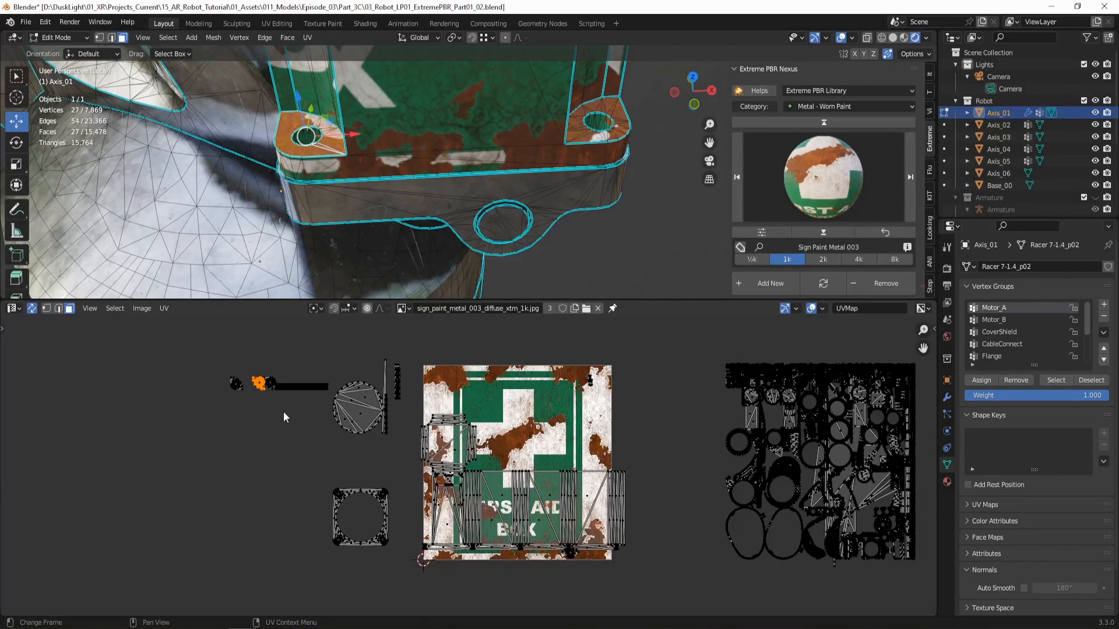
key(g)
click(498, 589)
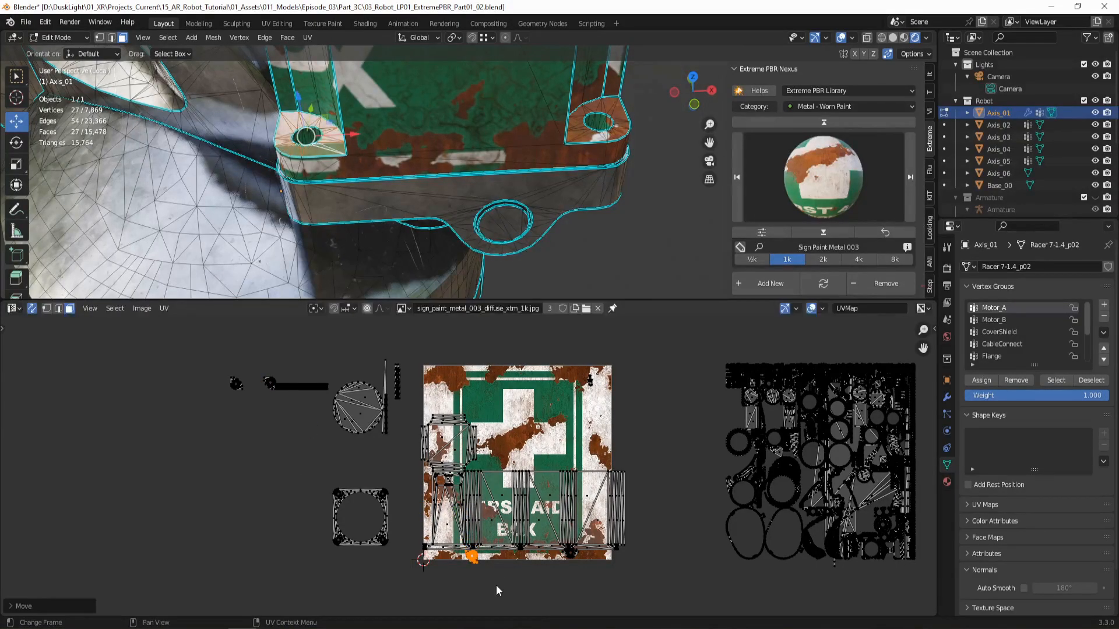
- Identify the side strip's UVs above the second bolt hole and move its island to the strip's lower end beneath the BOX lettering
middle_drag(415, 192, 469, 207)
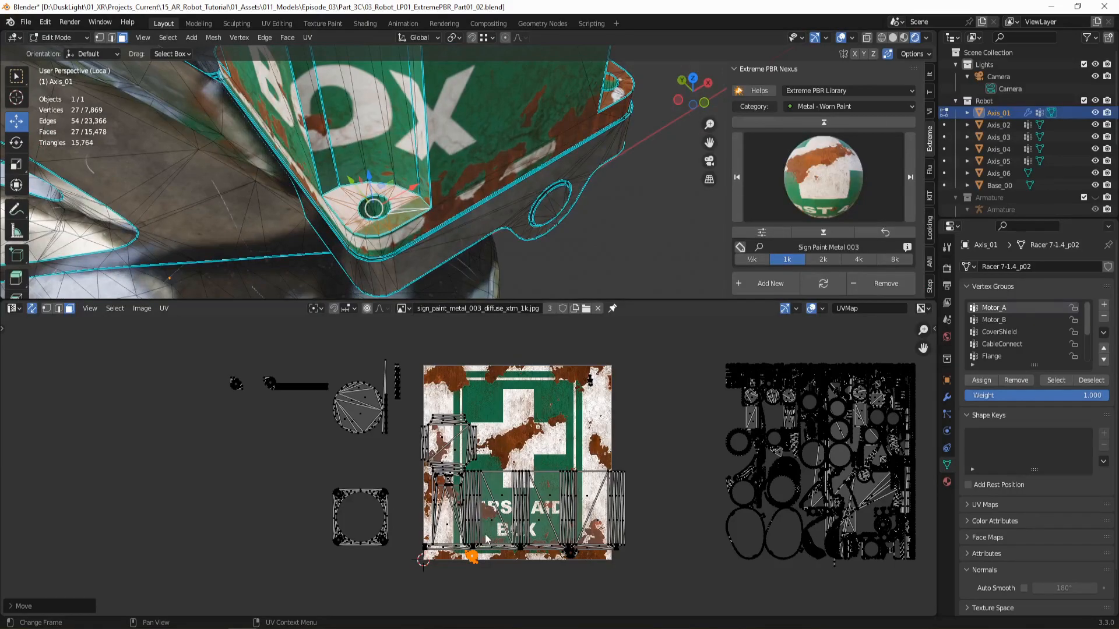
scroll(485, 534, up, 2)
click(346, 156)
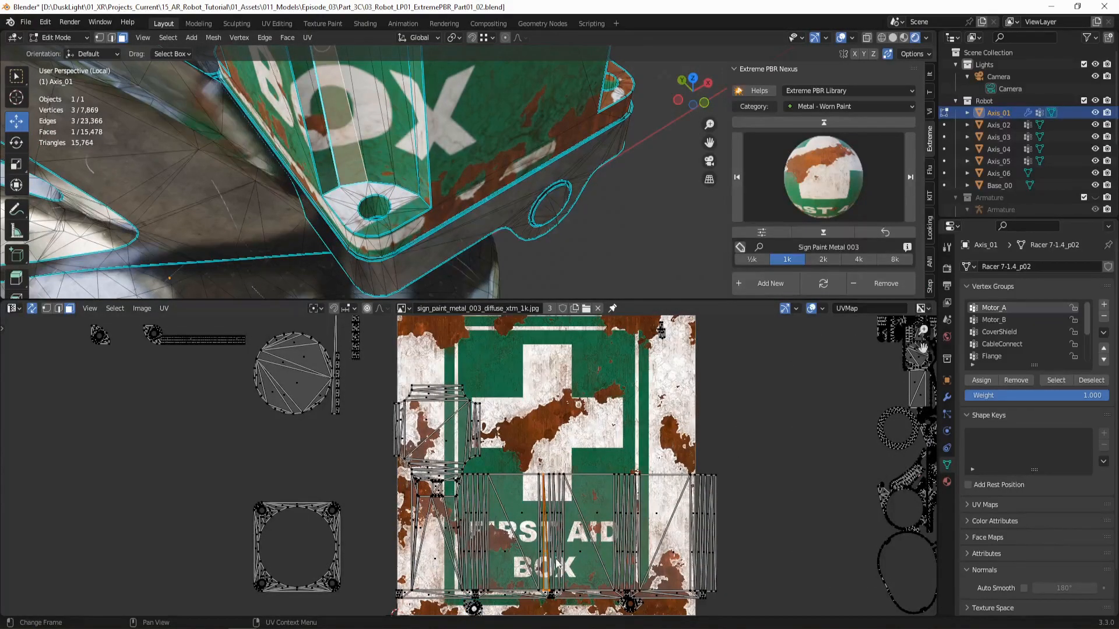
scroll(469, 582, up, 5)
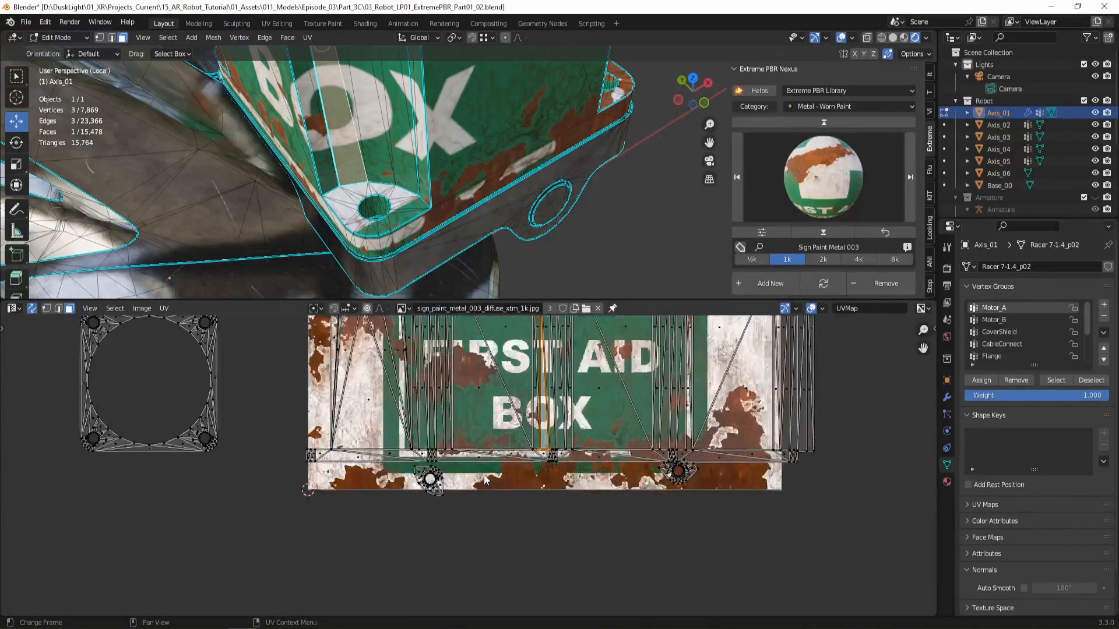
click(407, 500)
key(ctrl+l)
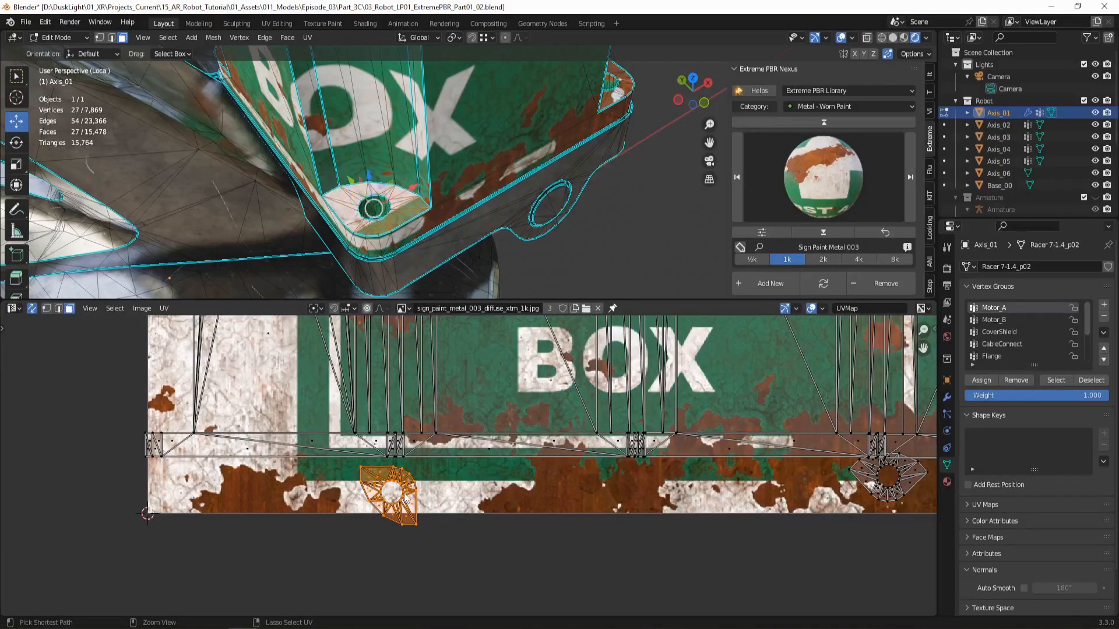
key(g)
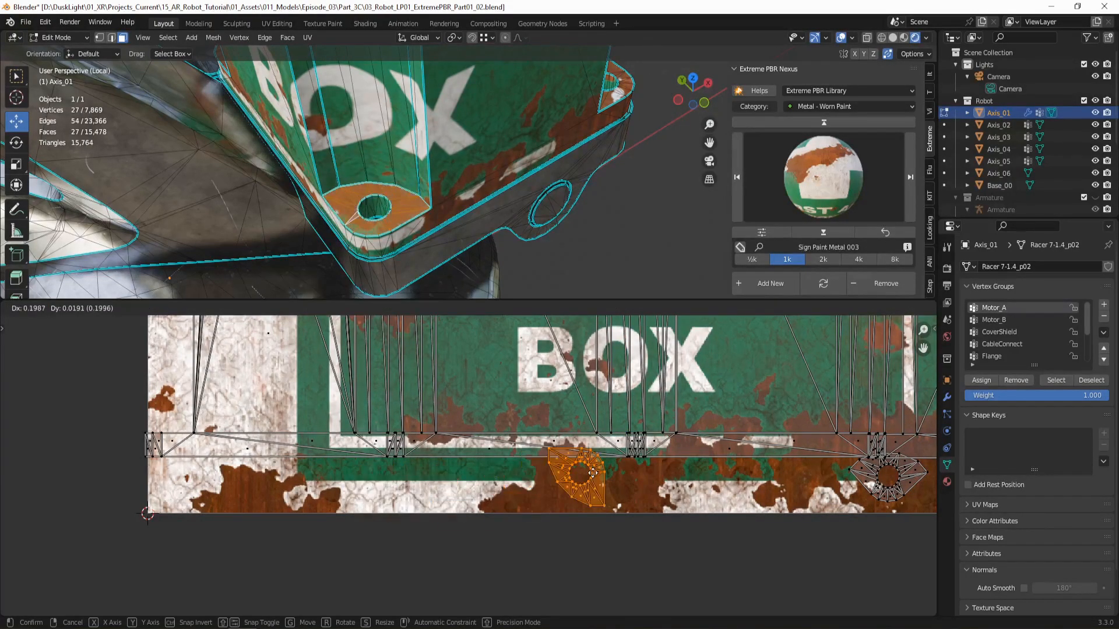
click(683, 487)
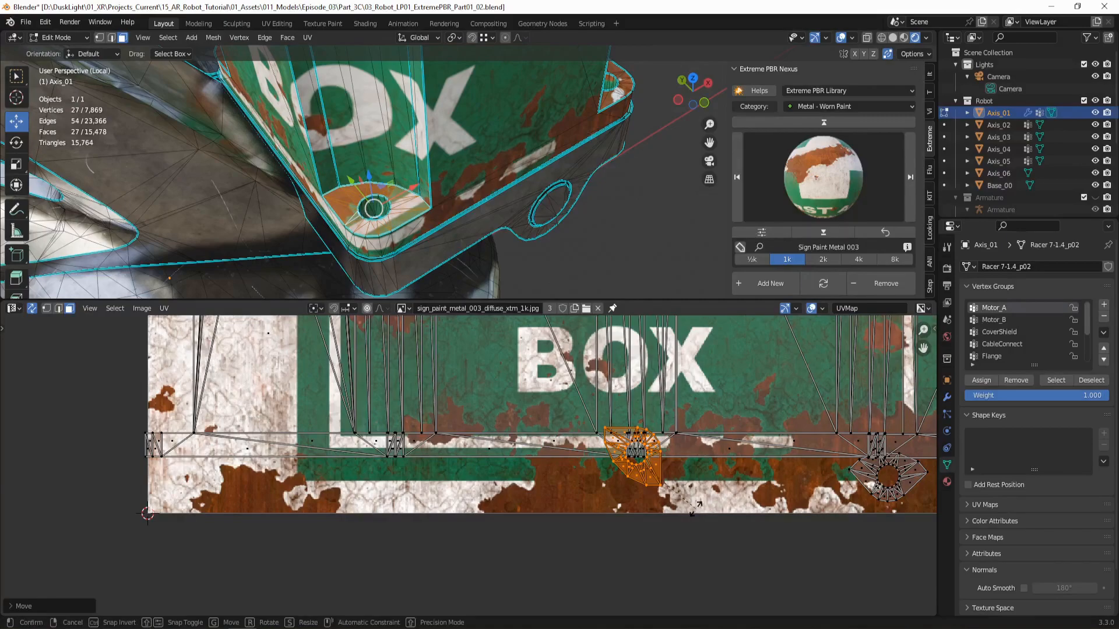
- Rotate the second bolt-hole island clockwise until its pointed ends are level, and place it just below the side strip
key(r)
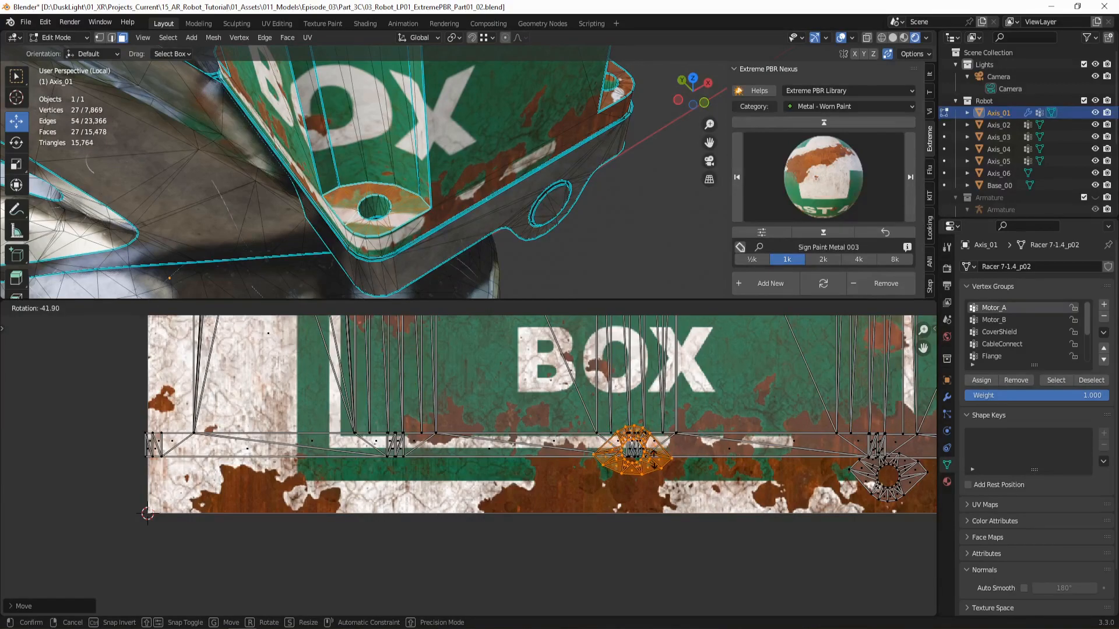
click(638, 466)
key(g)
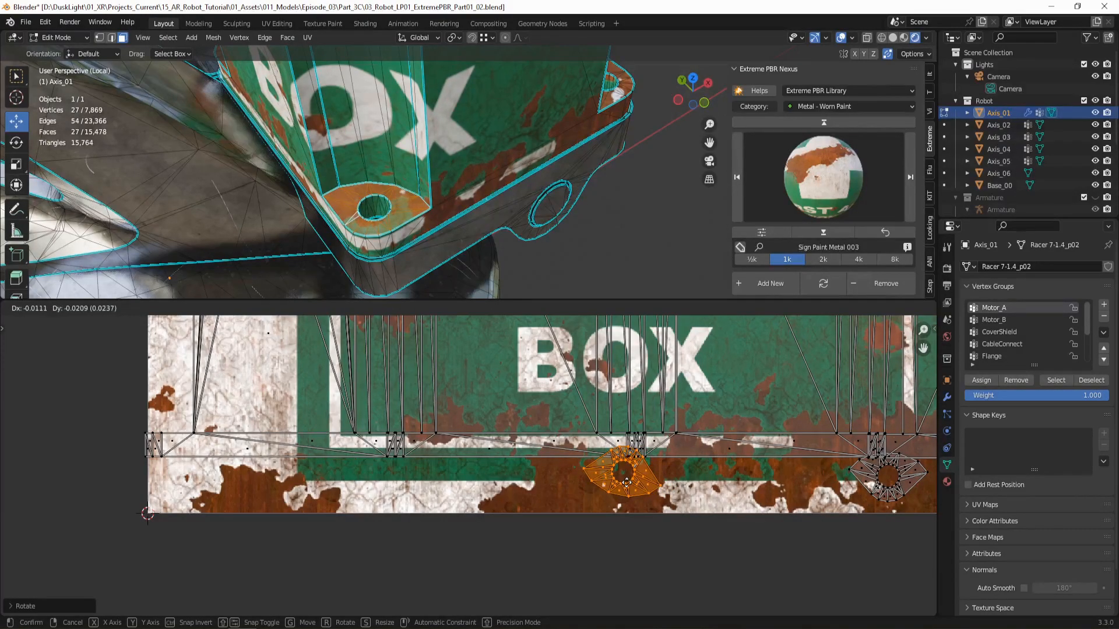
click(625, 482)
- Fine-tune the second bolt-hole island's position against the strip's lower edge, centred under the corner's side faces
middle_drag(419, 192, 496, 239)
key(g)
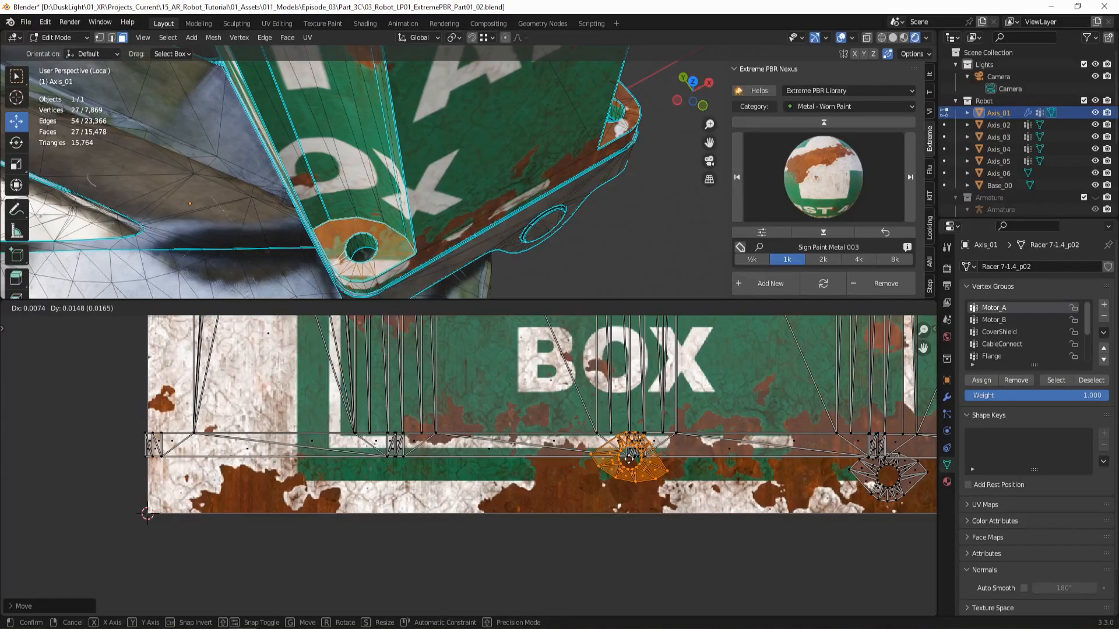
click(631, 461)
middle_drag(478, 198, 484, 152)
key(g)
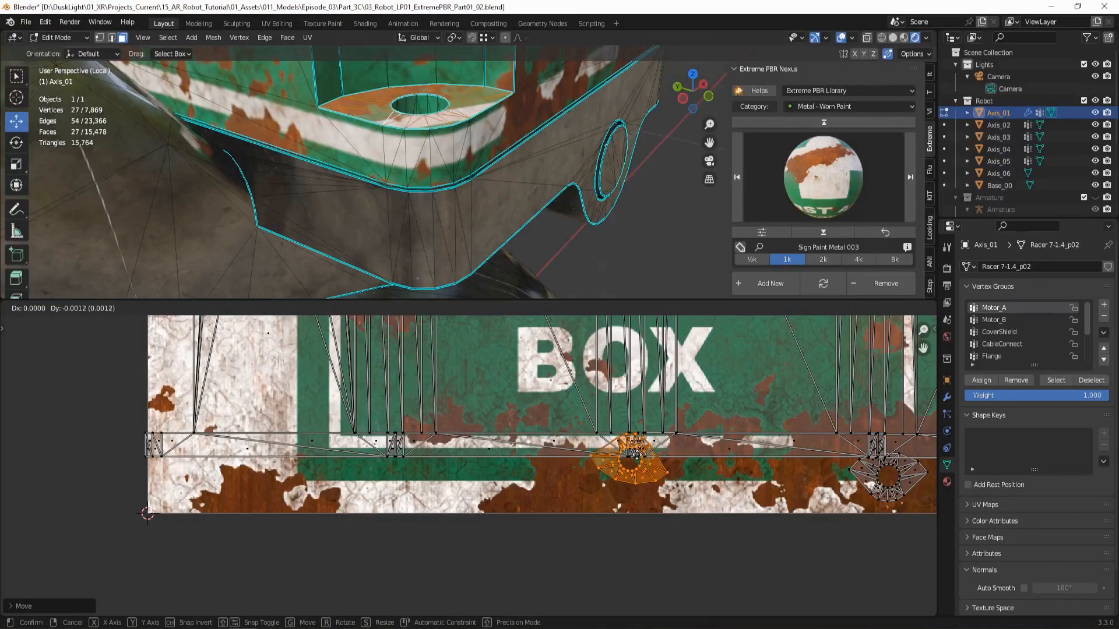
click(636, 466)
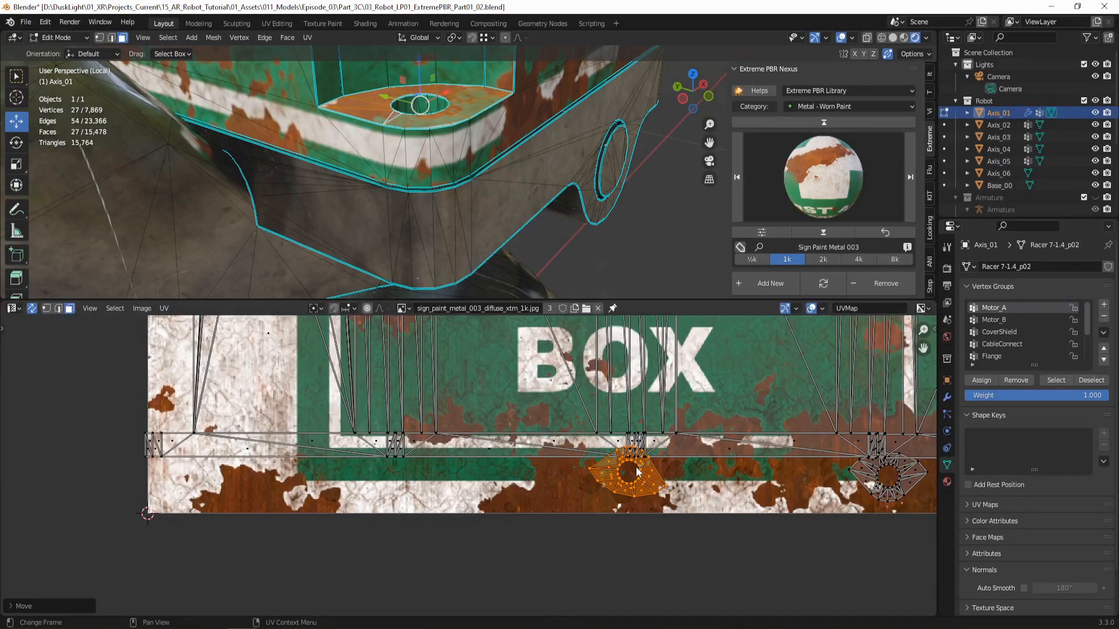
scroll(635, 466, down, 4)
middle_drag(500, 178, 482, 282)
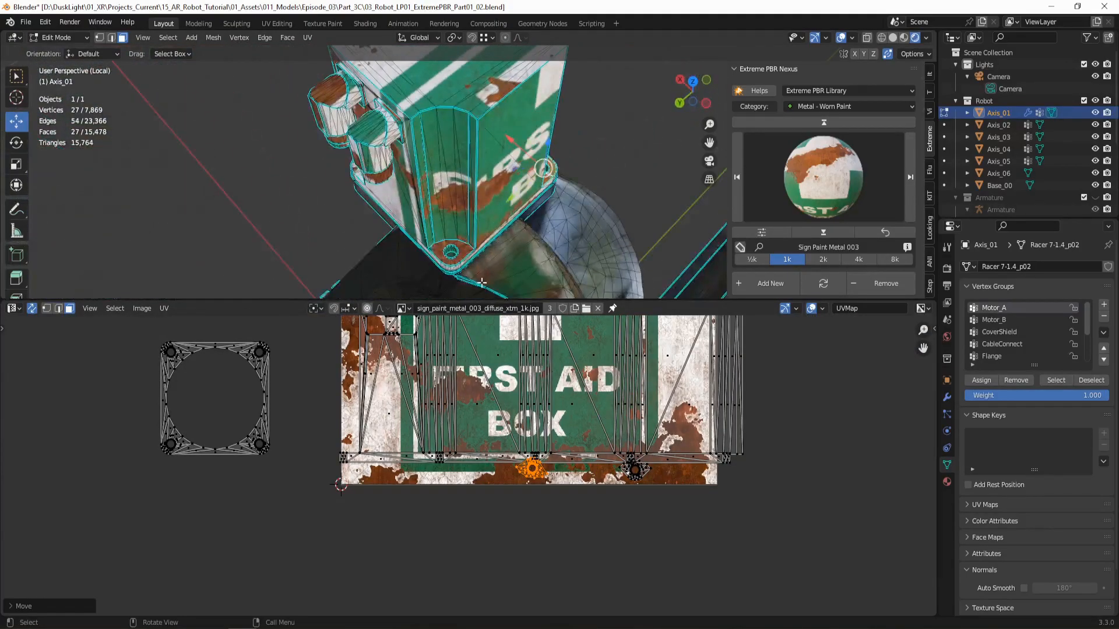
- Select the linked faces of the third corner's bolt hole and move their UV island to the sign texture's lower edge
click(461, 247)
scroll(446, 419, down, 4)
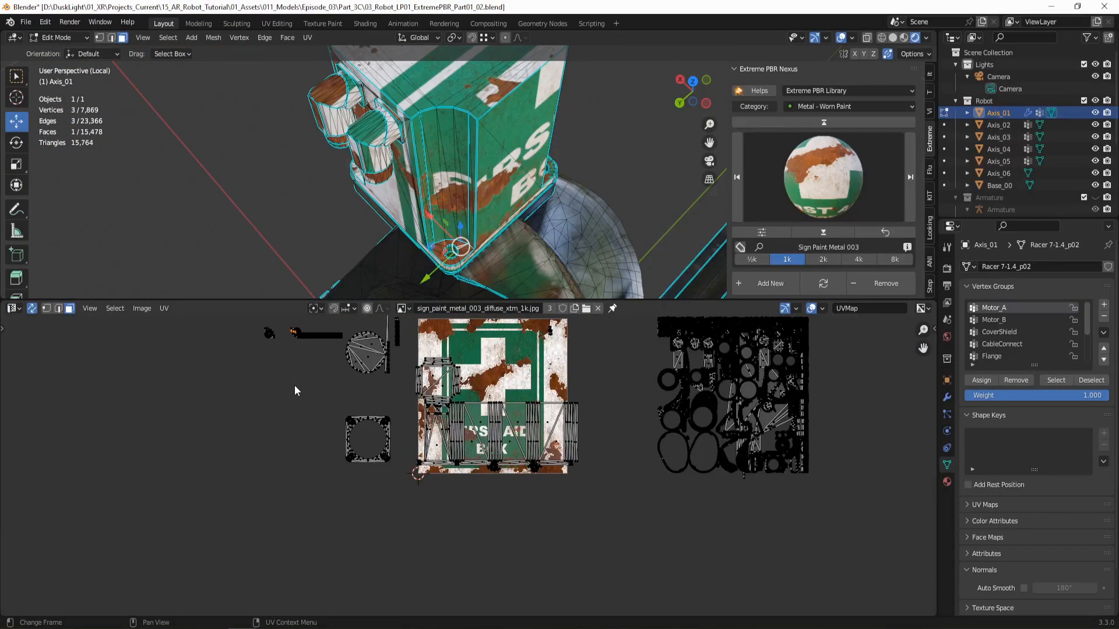
key(ctrl+l)
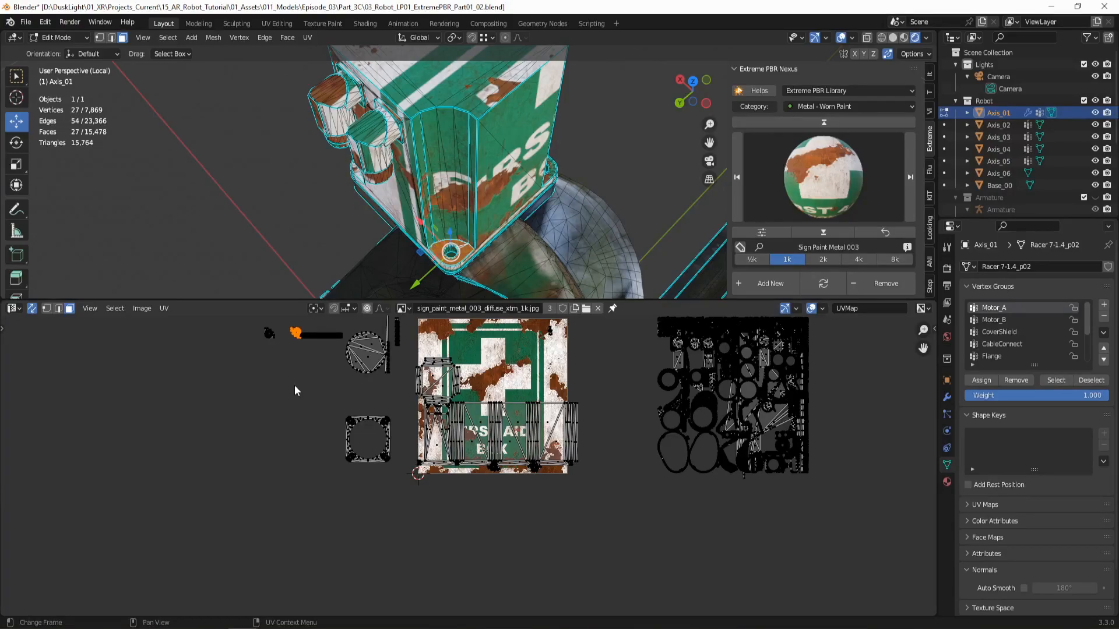
key(g)
click(461, 510)
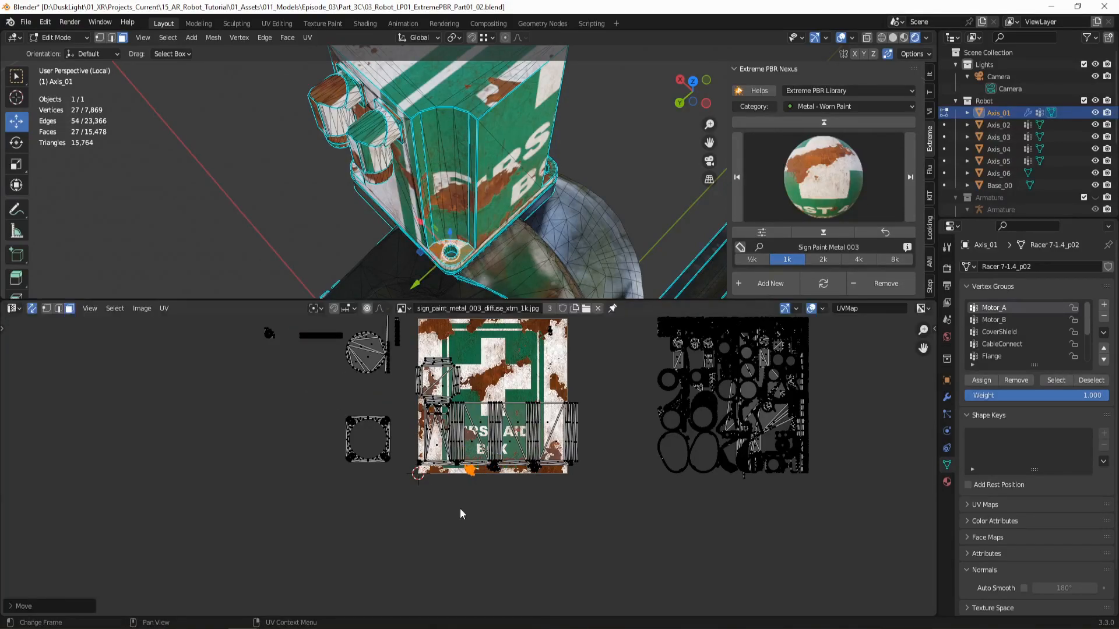
- Identify the side strip's UVs above the third bolt hole and move the bolt-hole island onto that strip's lower end
click(454, 233)
scroll(460, 472, up, 5)
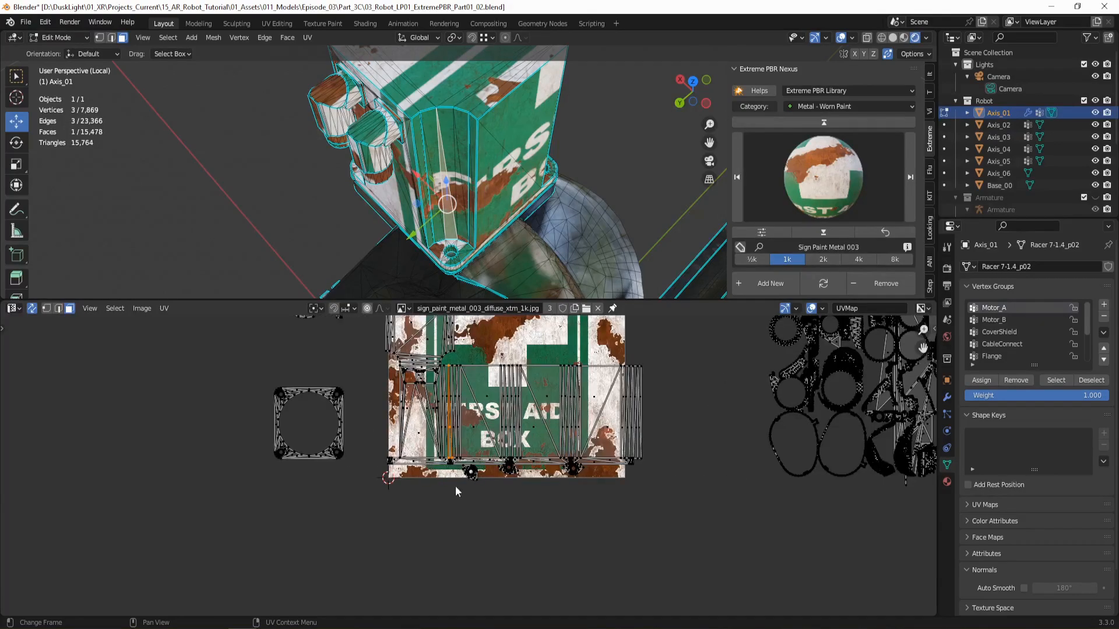
scroll(459, 475, up, 2)
key(alt+a)
key(b)
drag(444, 463, 502, 532)
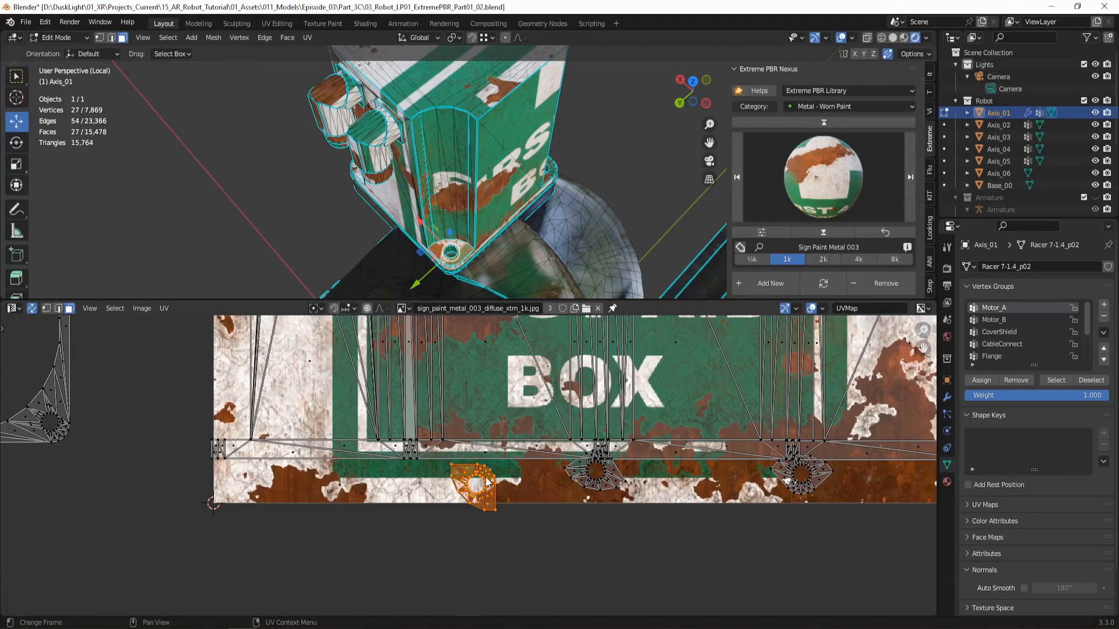
key(g)
click(425, 470)
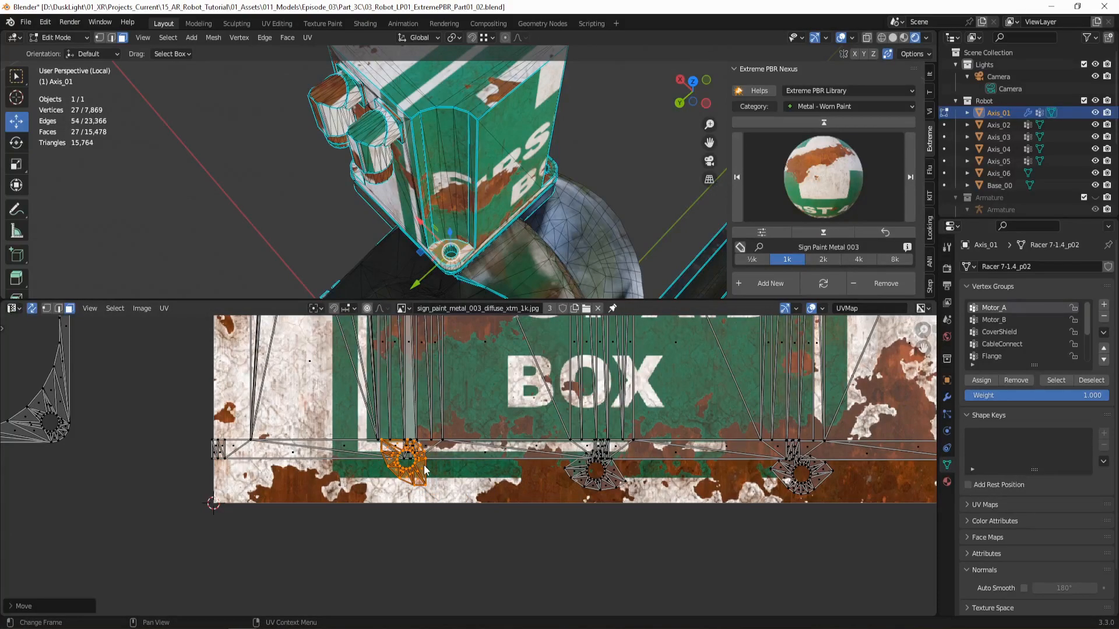
- Rotate the third bolt-hole island about 138° until its pointed ends are level, and move it clear below the side strip
scroll(424, 470, up, 4)
key(g)
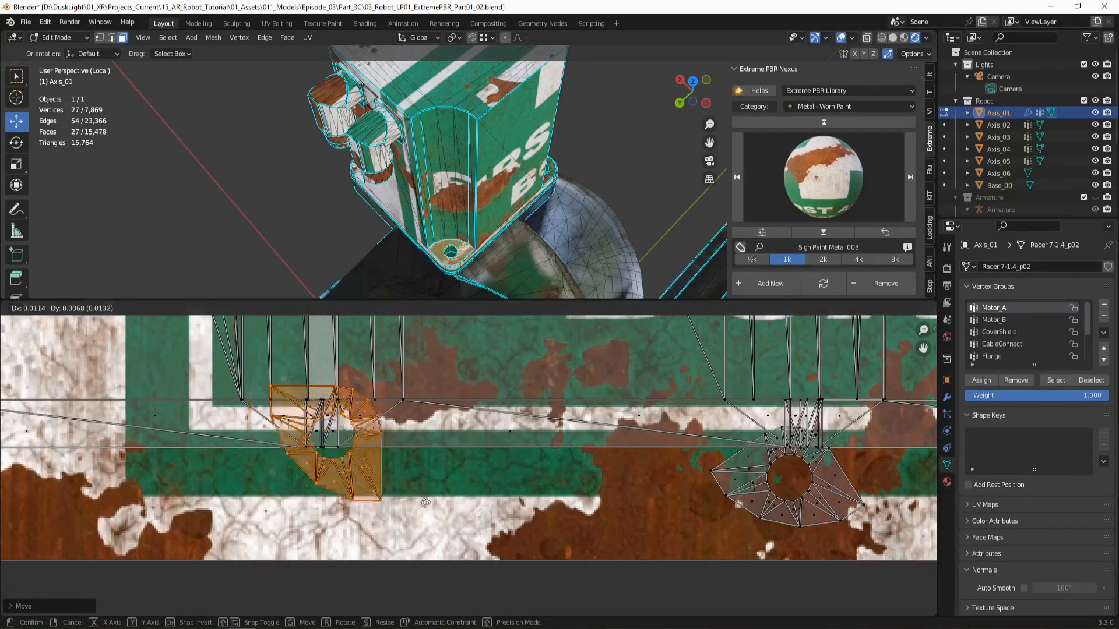
click(408, 520)
key(r)
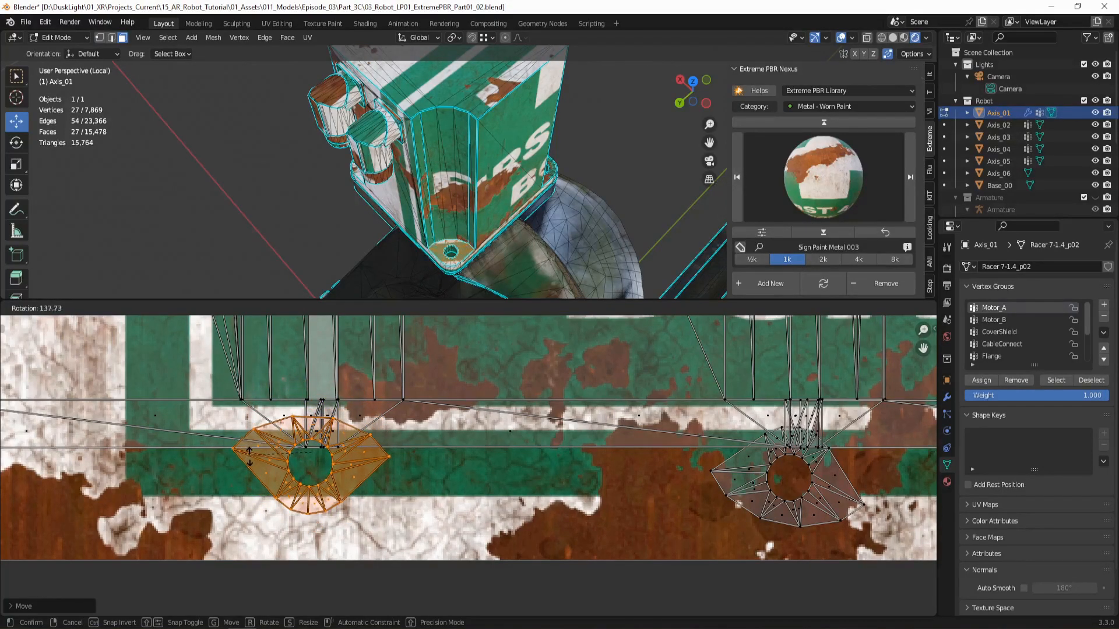
click(288, 477)
key(g)
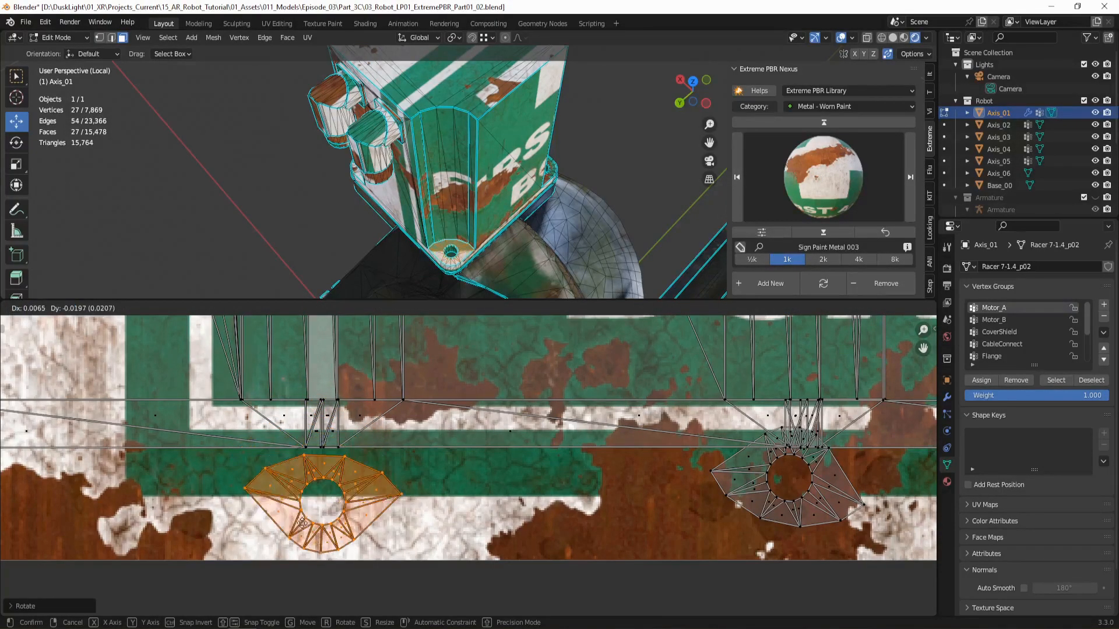
click(309, 545)
- Flatten the third bolt-hole island's upper outline vertices by scaling them to 0 in Y, then raise them to the green band's lower edge
click(32, 311)
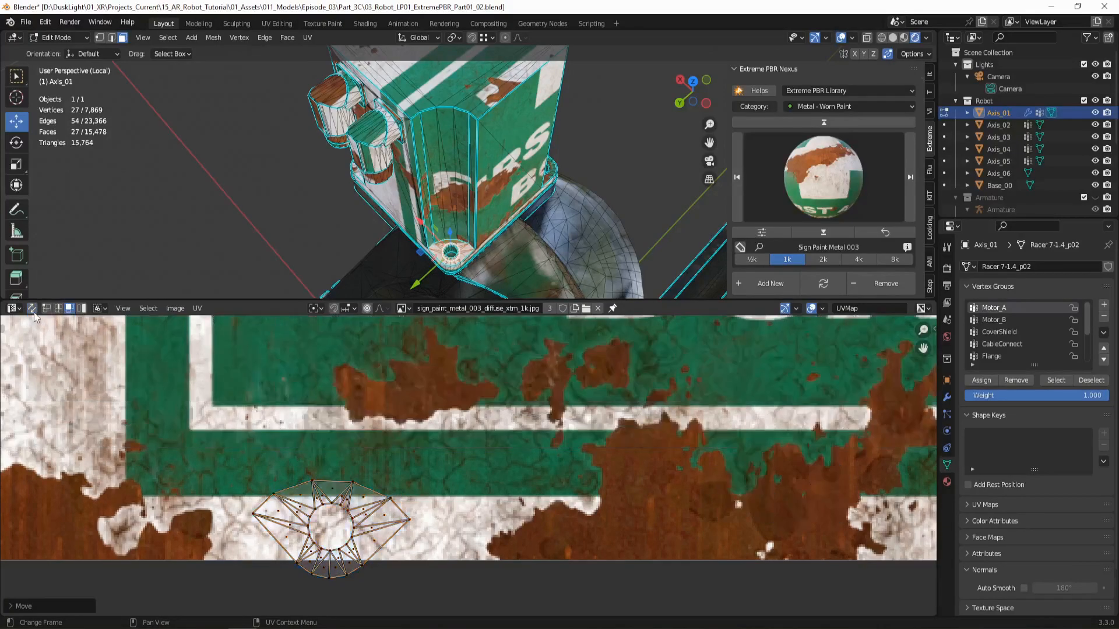
click(272, 494)
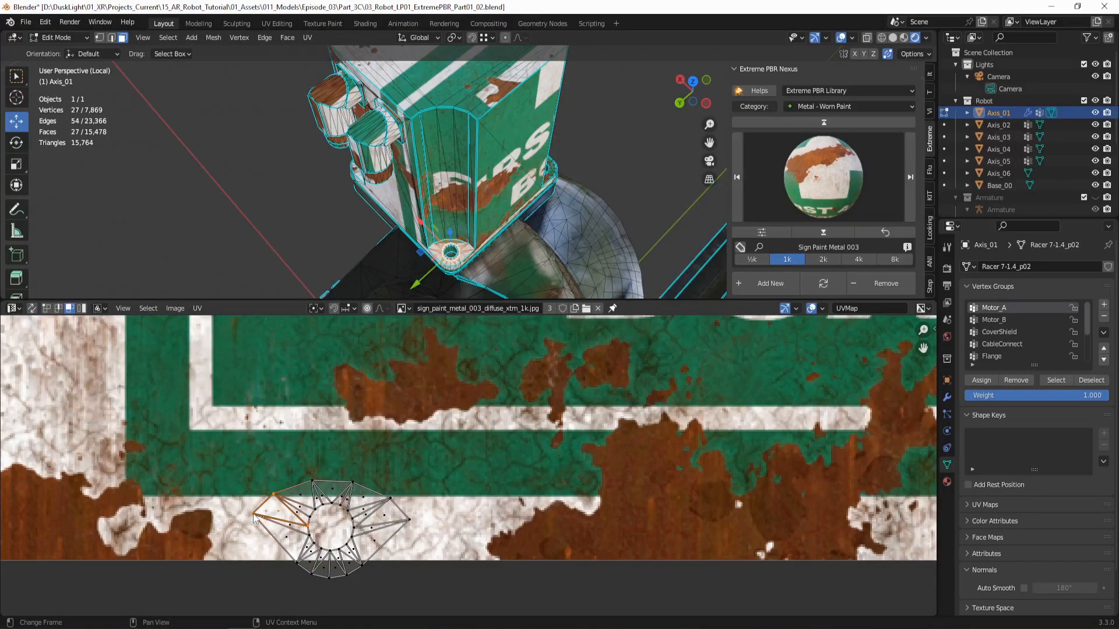
click(46, 309)
key(s)
key(y)
key(0)
key(Return)
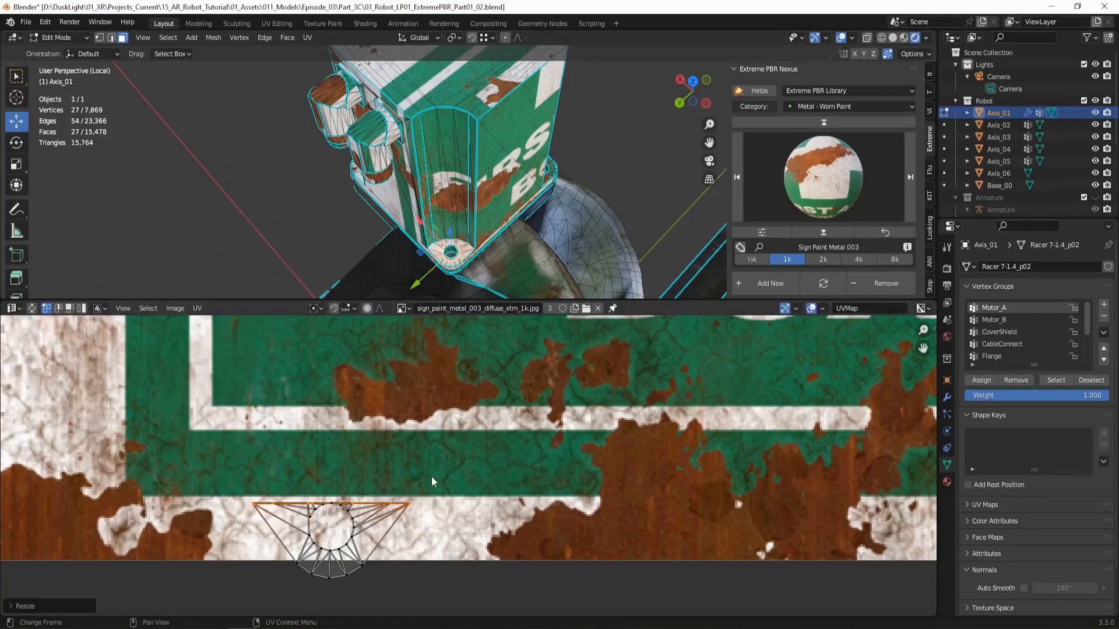
key(g)
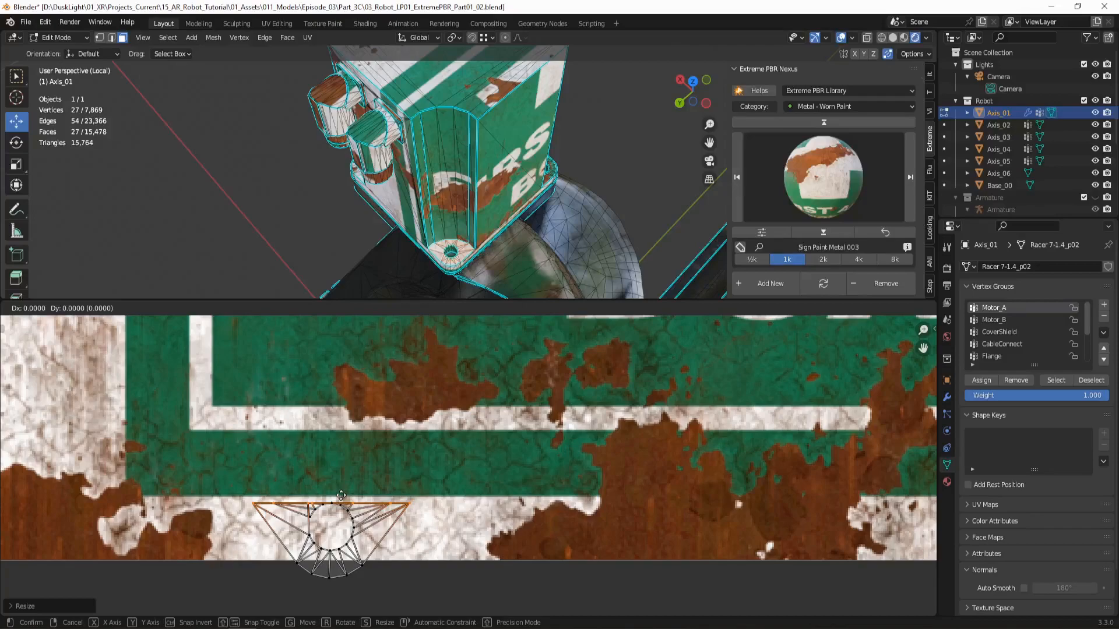
click(342, 488)
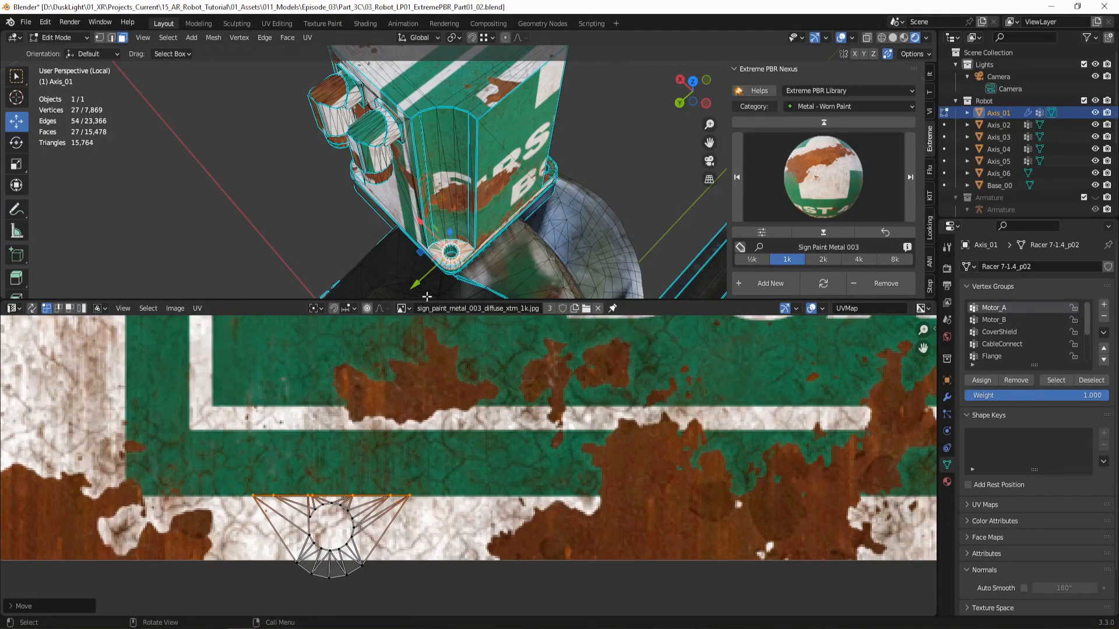
- Turn UV sync selection back on and move the whole flattened bolt-hole island up beneath its side strip
scroll(386, 443, down, 3)
click(32, 308)
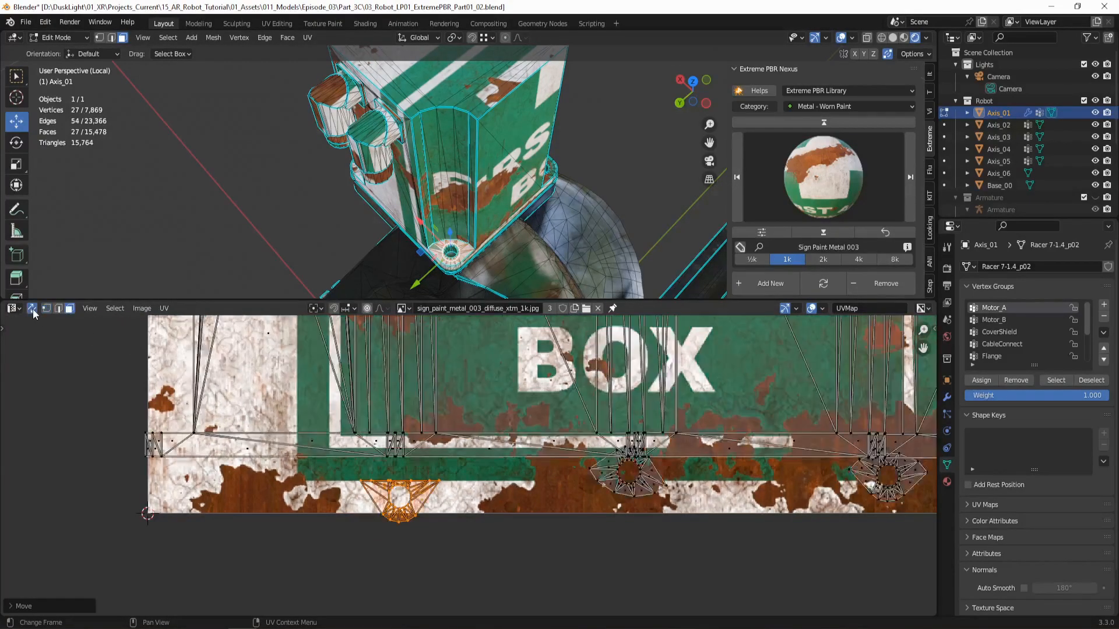
key(g)
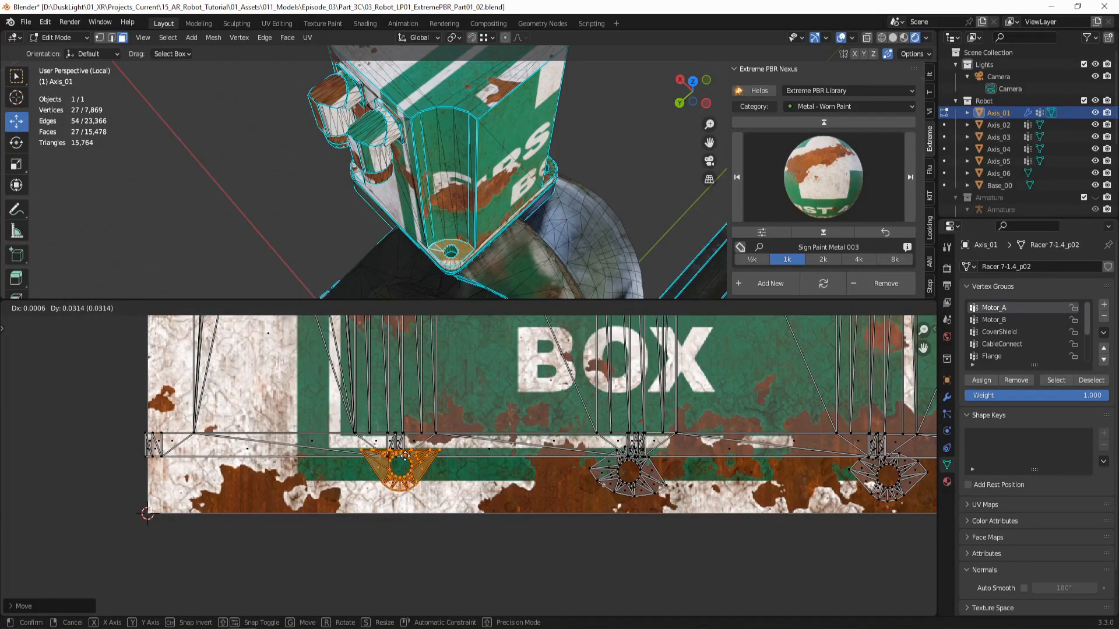
click(405, 454)
- Check the third bolt hole's texture on the model, reselect its linked faces and nudge the UV island for a cleaner stripe transition
scroll(449, 258, up, 5)
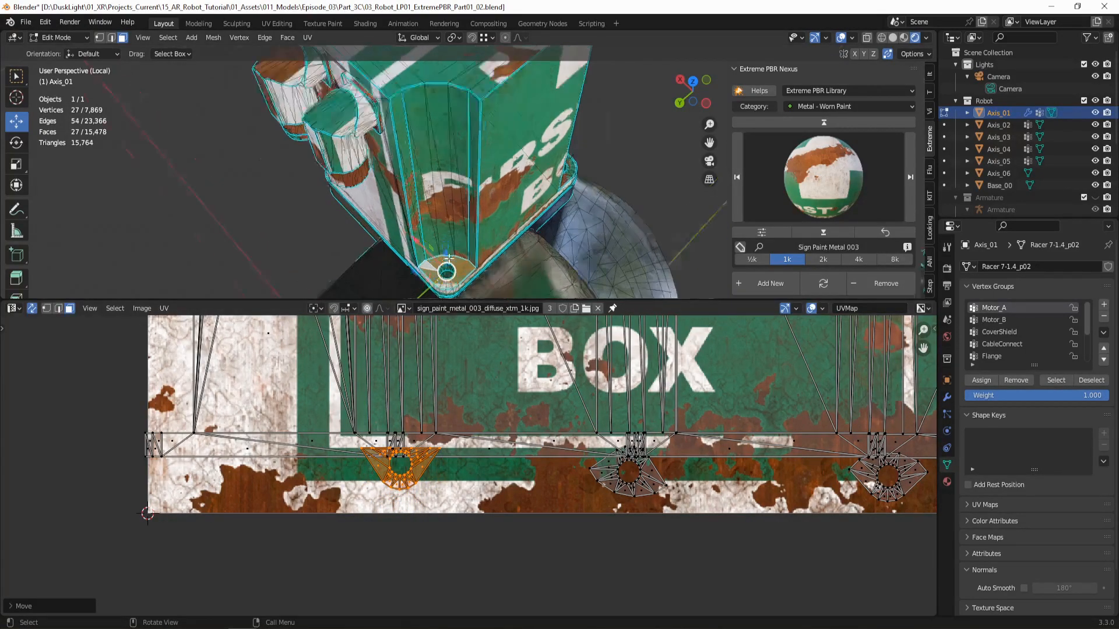
middle_drag(447, 267, 477, 158)
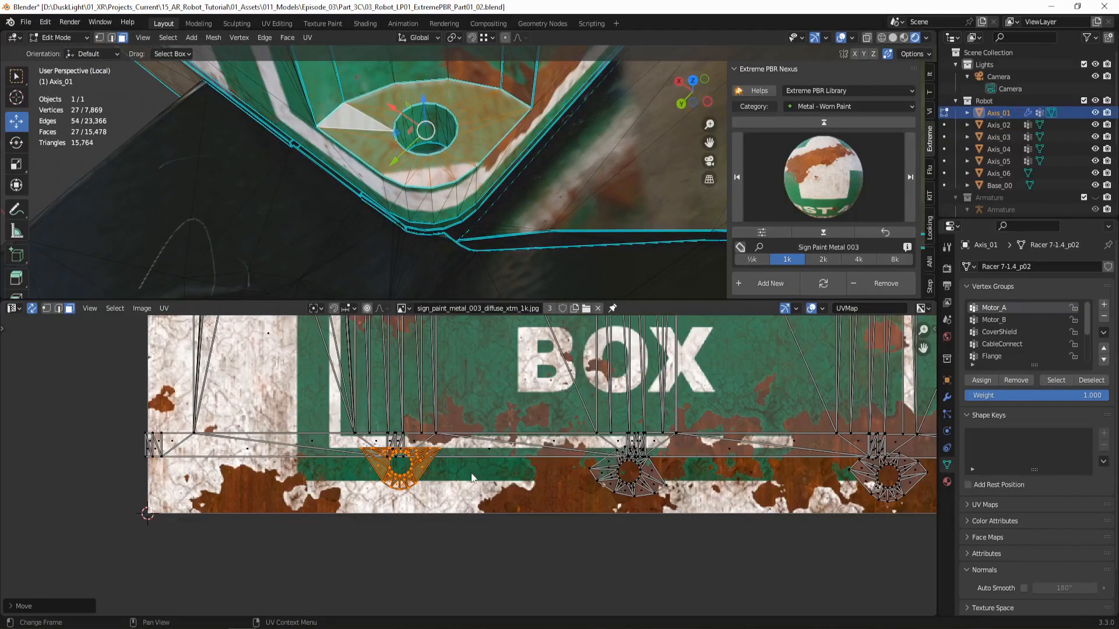
click(610, 481)
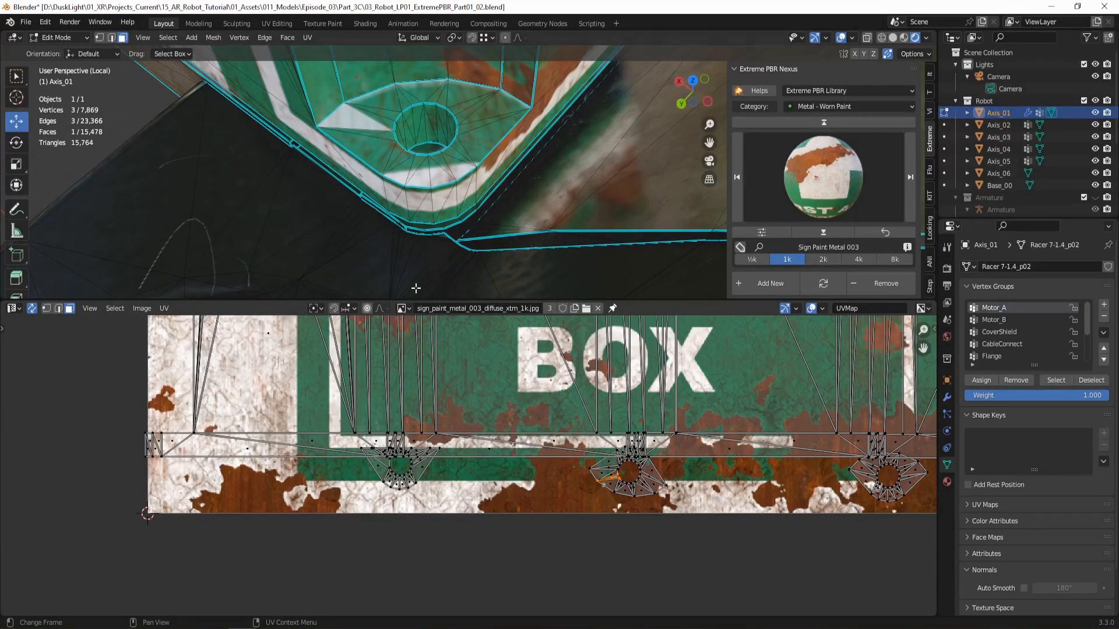
click(462, 446)
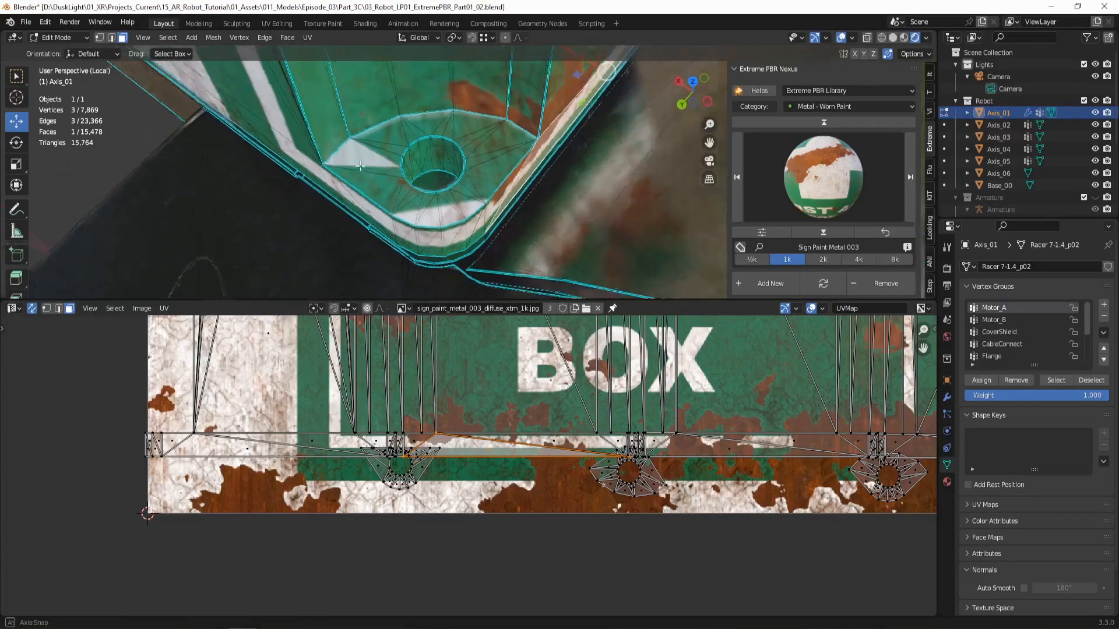
click(402, 487)
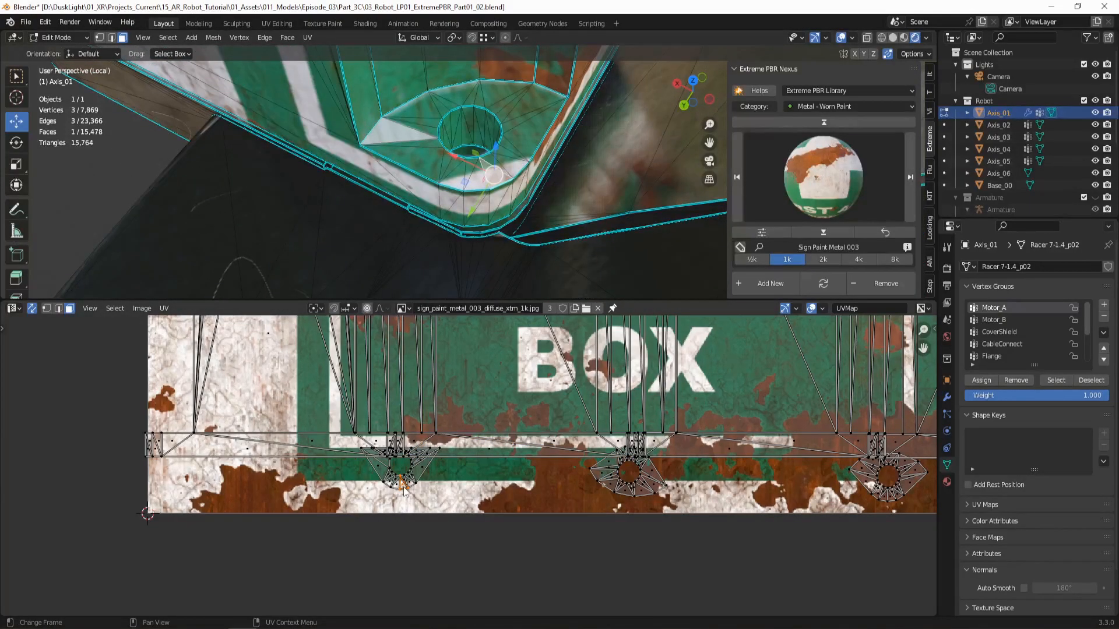
key(ctrl+l)
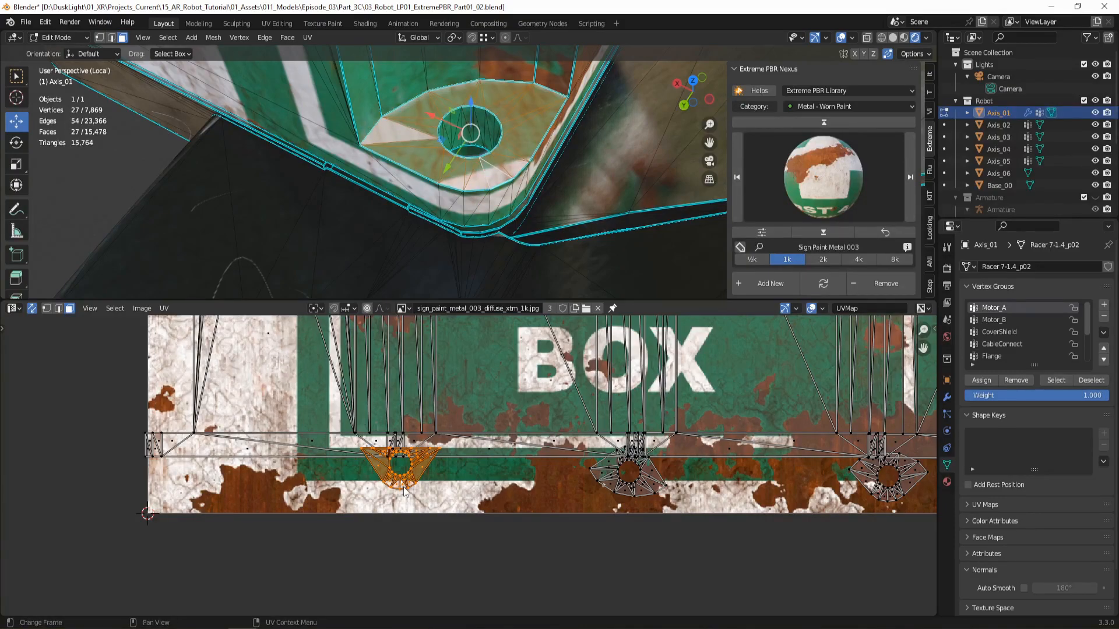
key(g)
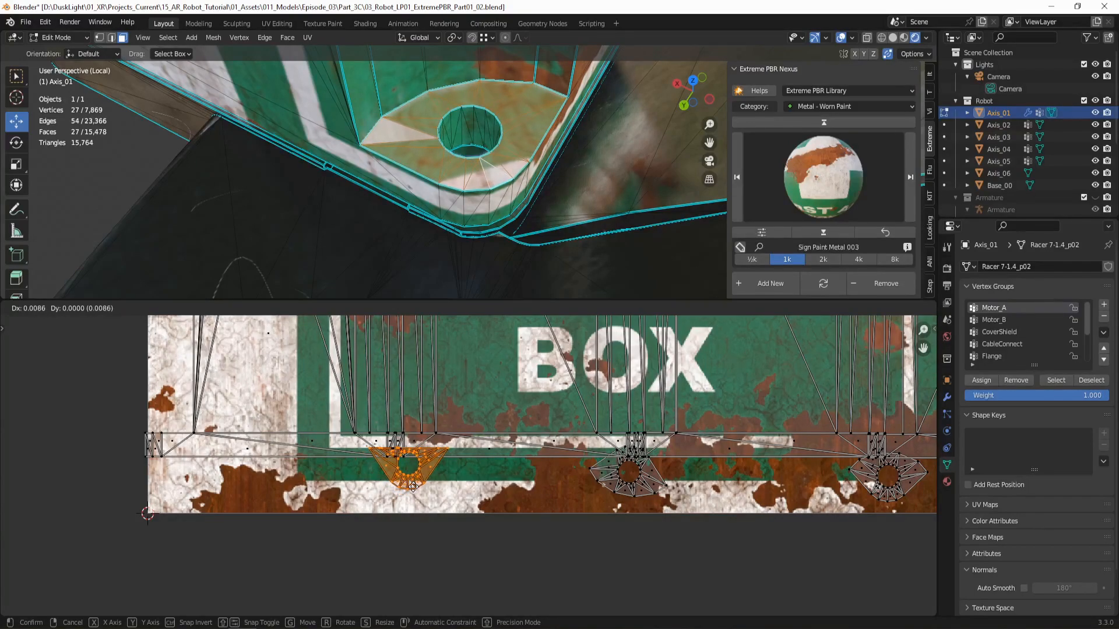
click(408, 493)
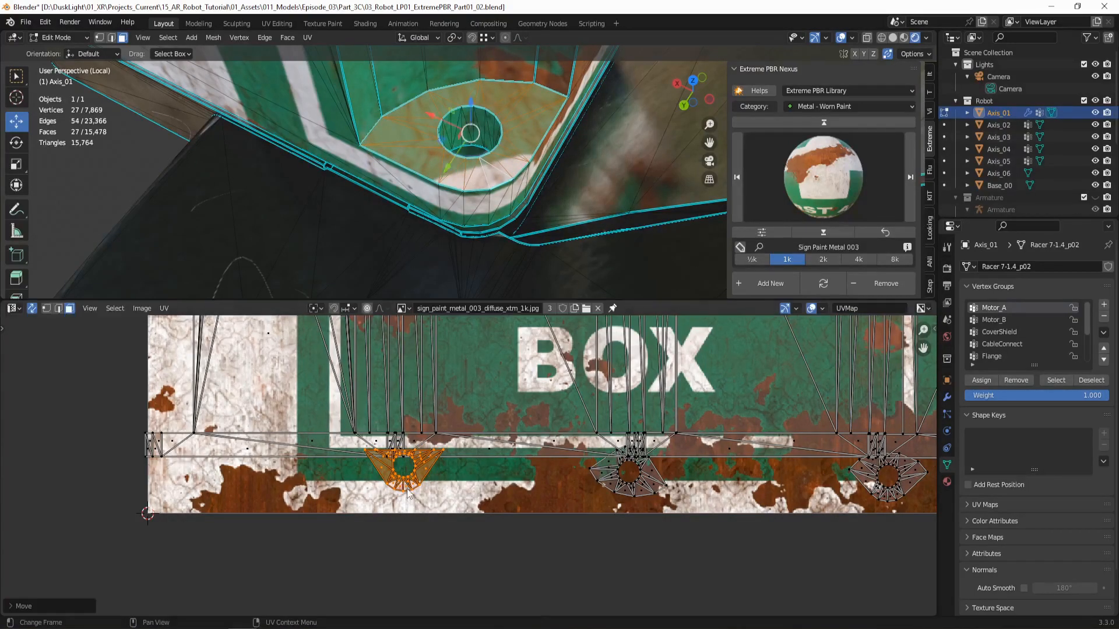
- Select the linked faces of the fourth corner's bolt hole and move their UV island to the sign texture's lower outer corner
scroll(469, 271, down, 4)
middle_drag(422, 210, 515, 212)
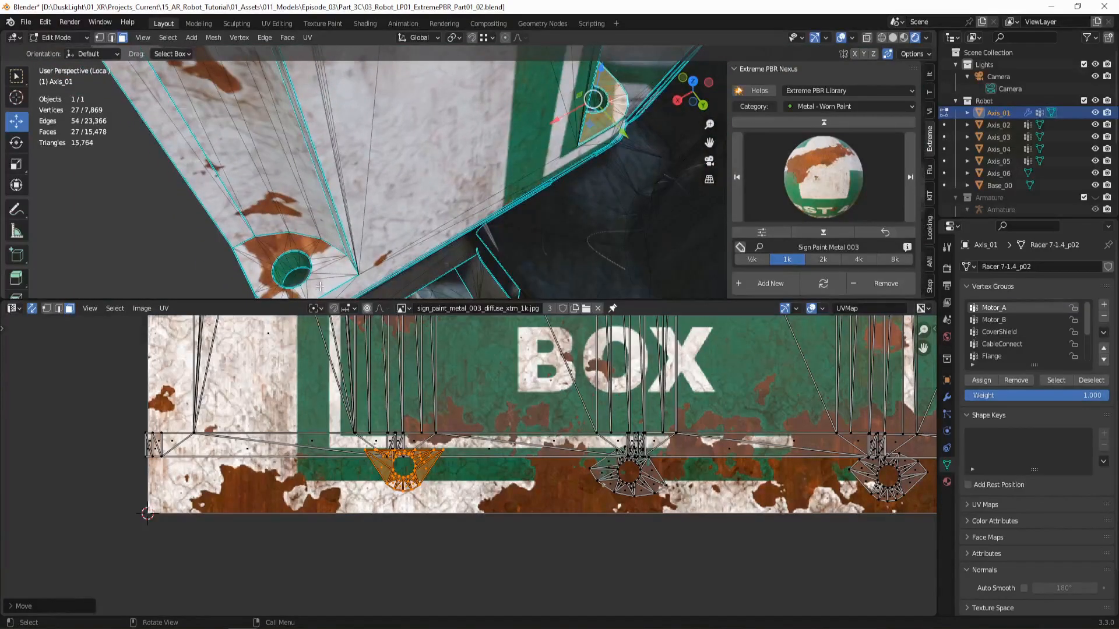
click(323, 266)
scroll(323, 266, down, 5)
scroll(277, 441, down, 6)
middle_drag(277, 441, 307, 534)
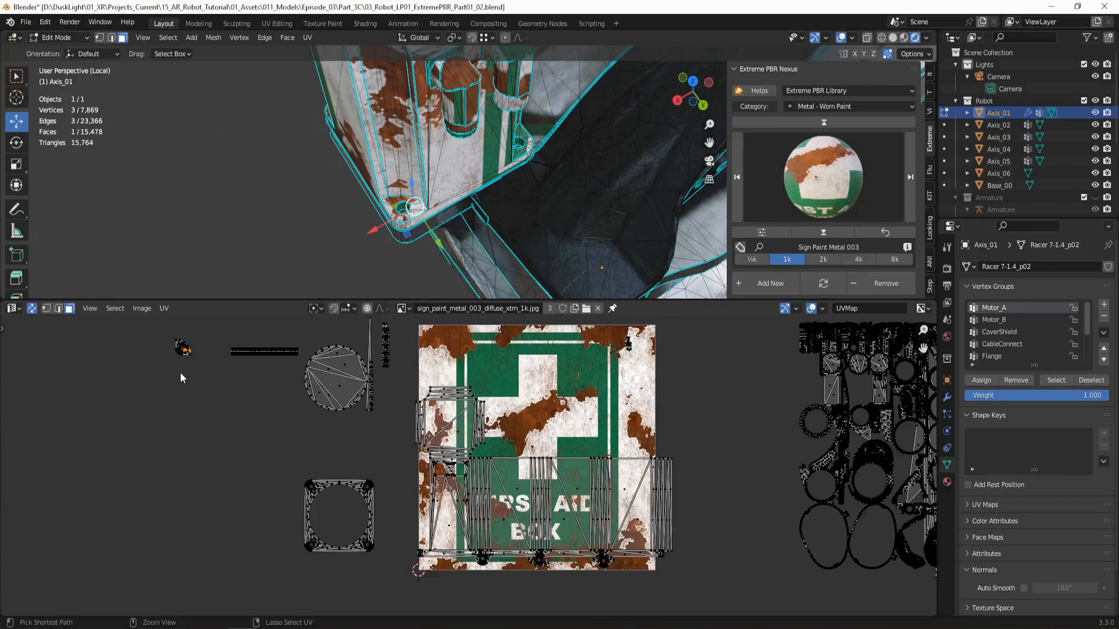
key(ctrl+l)
key(g)
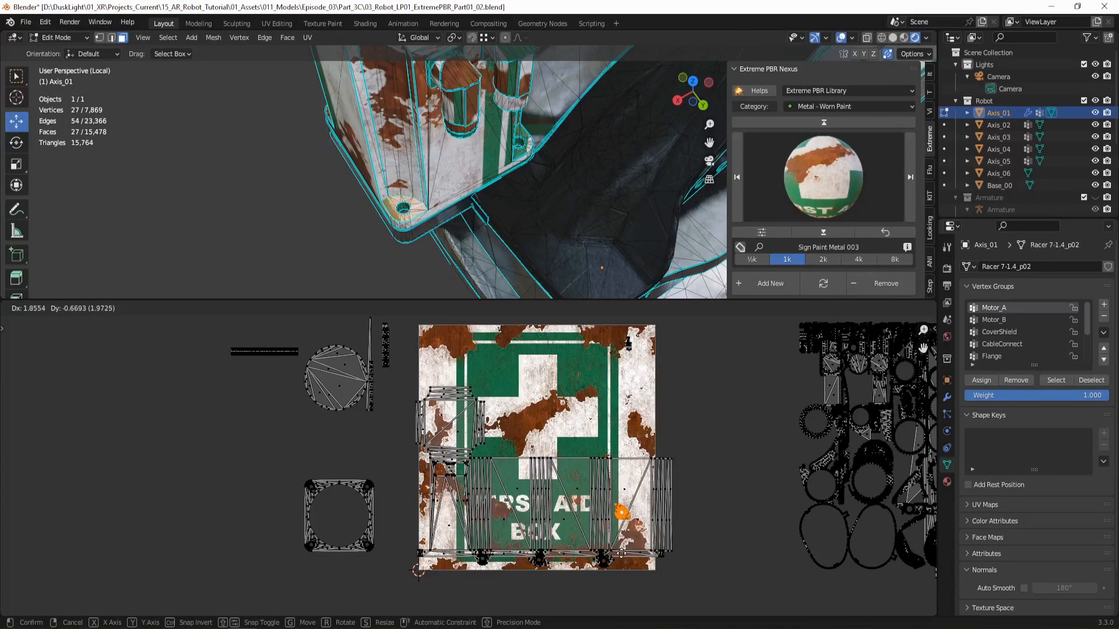
click(660, 580)
- Rotate the fourth bolt-hole island until its pointed ends are nearly level, and align it under the last side strip's lower edge
scroll(641, 554, up, 4)
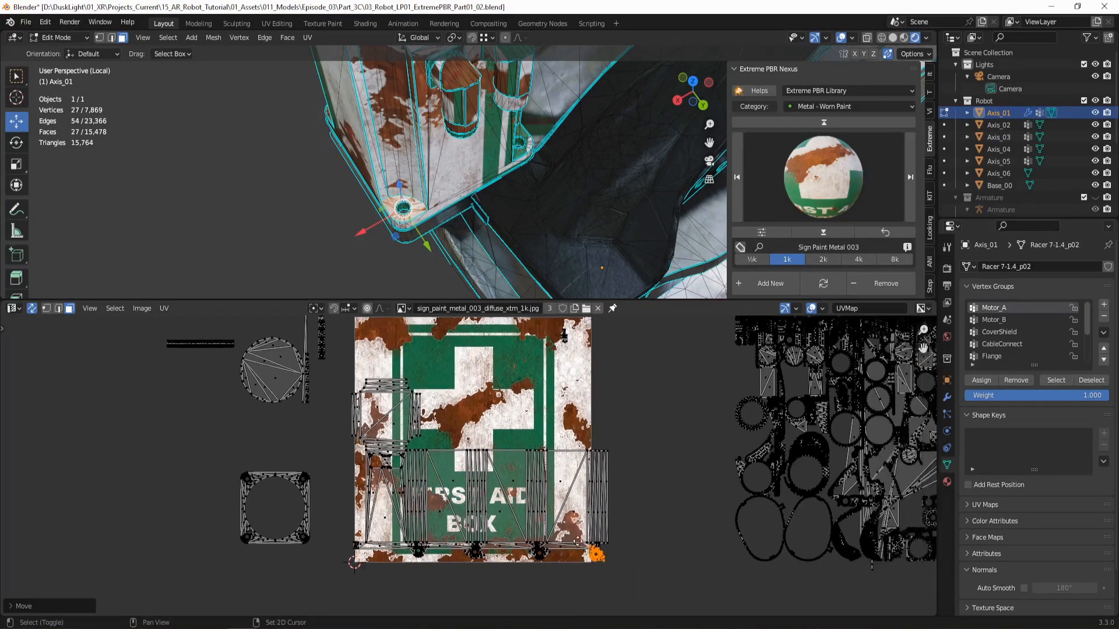
scroll(505, 501, up, 4)
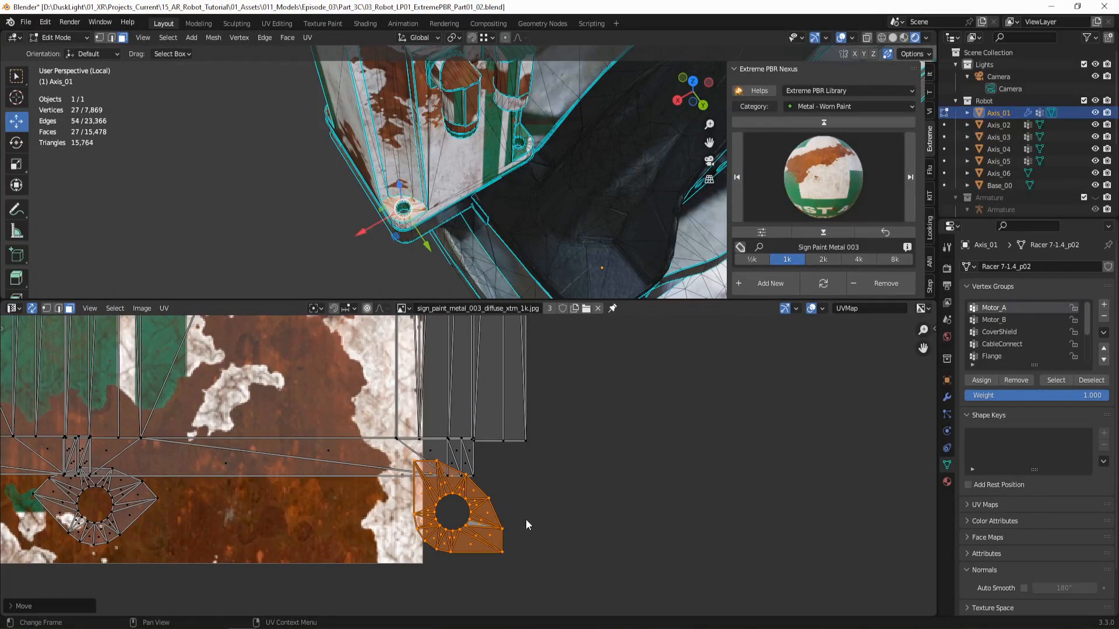
key(r)
click(530, 464)
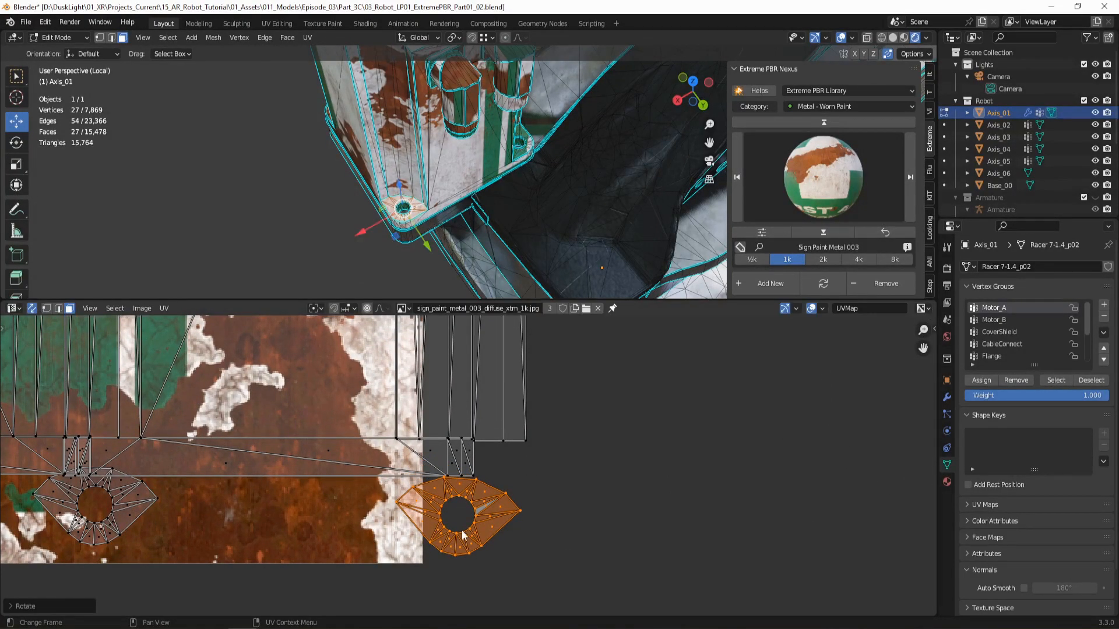
scroll(421, 214, up, 5)
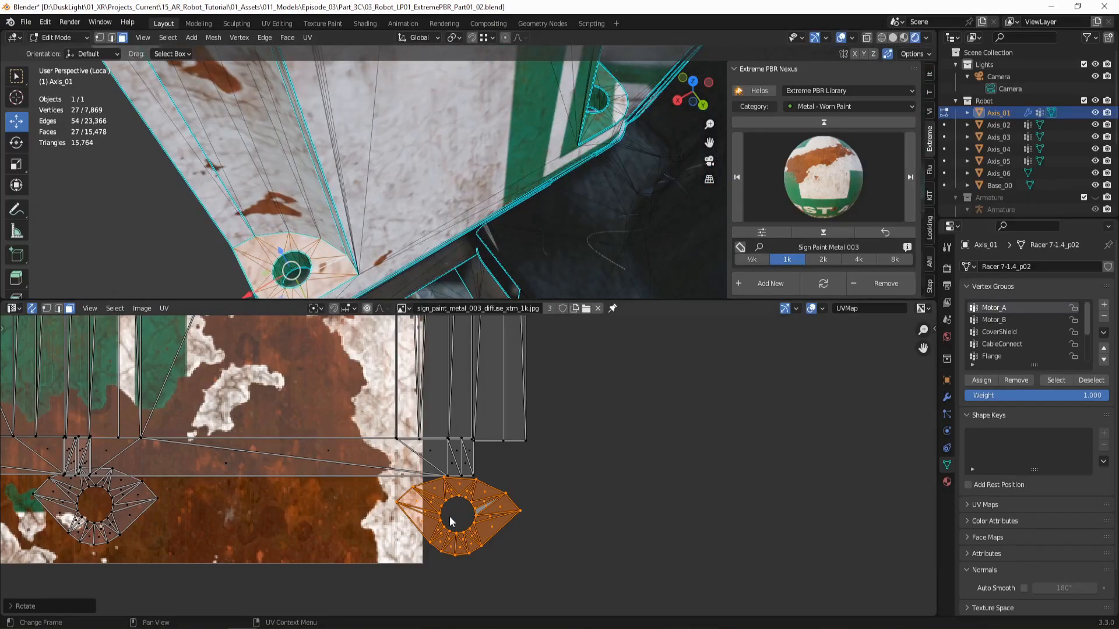
key(g)
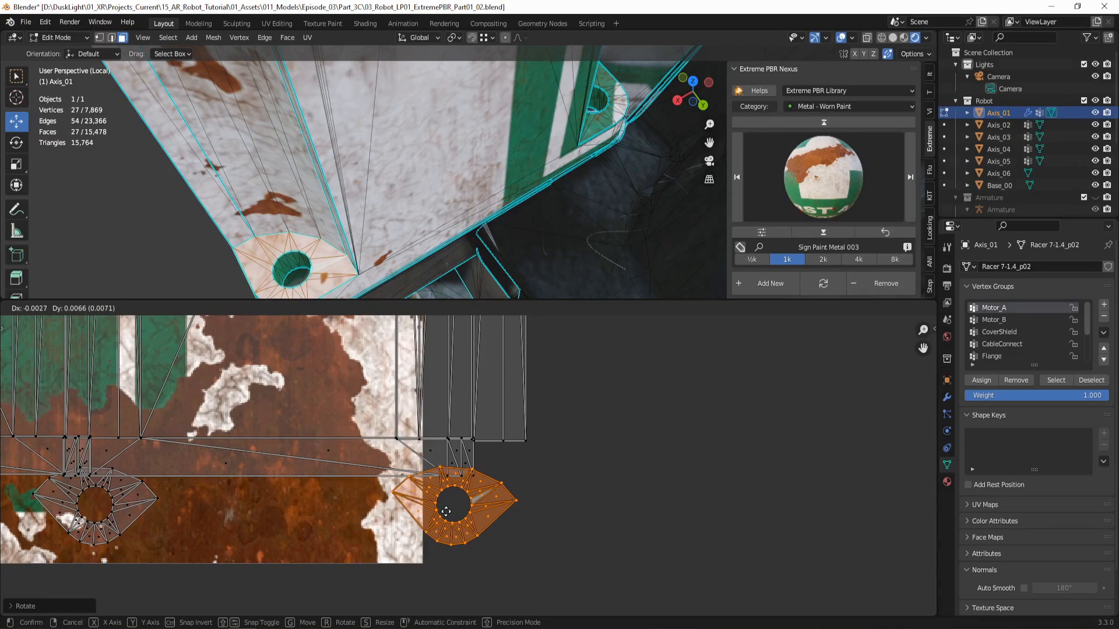
click(448, 516)
- Check the bolt-hole textures on the model, and select all the motor's UV islands lying over the sign texture
middle_drag(382, 251, 489, 290)
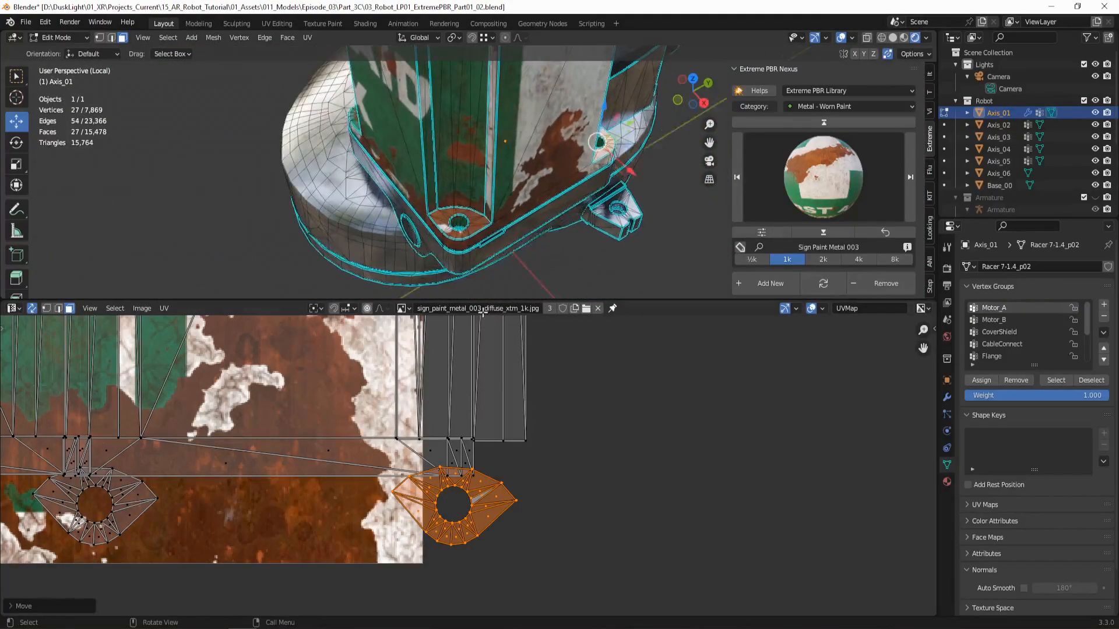
key(Tab)
scroll(449, 445, down, 5)
key(Tab)
scroll(446, 447, down, 3)
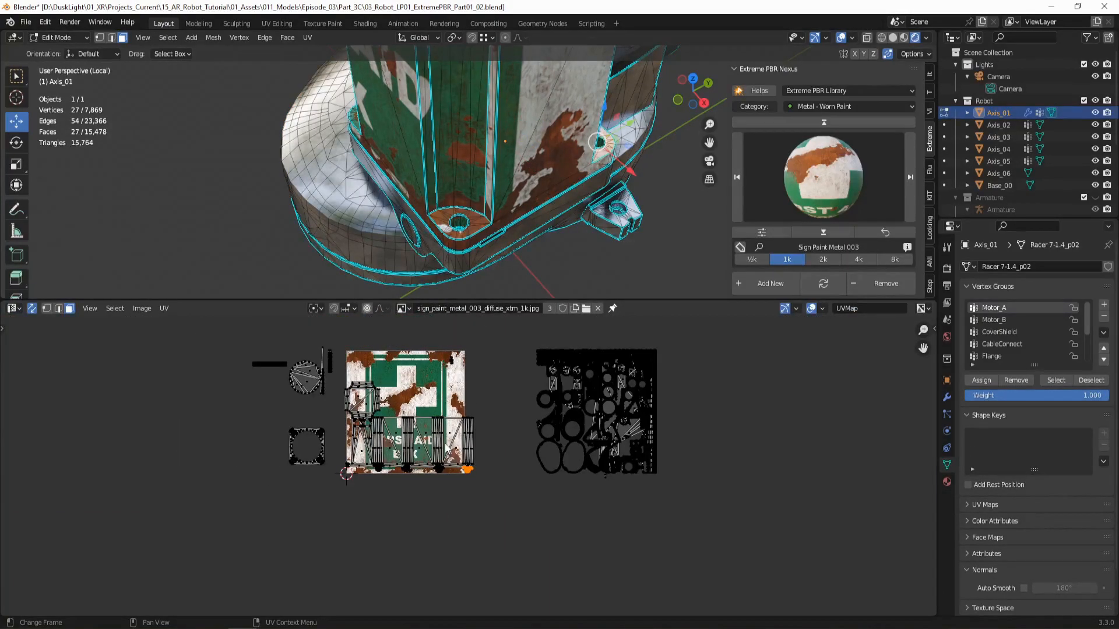
key(alt+a)
key(b)
drag(338, 376, 489, 492)
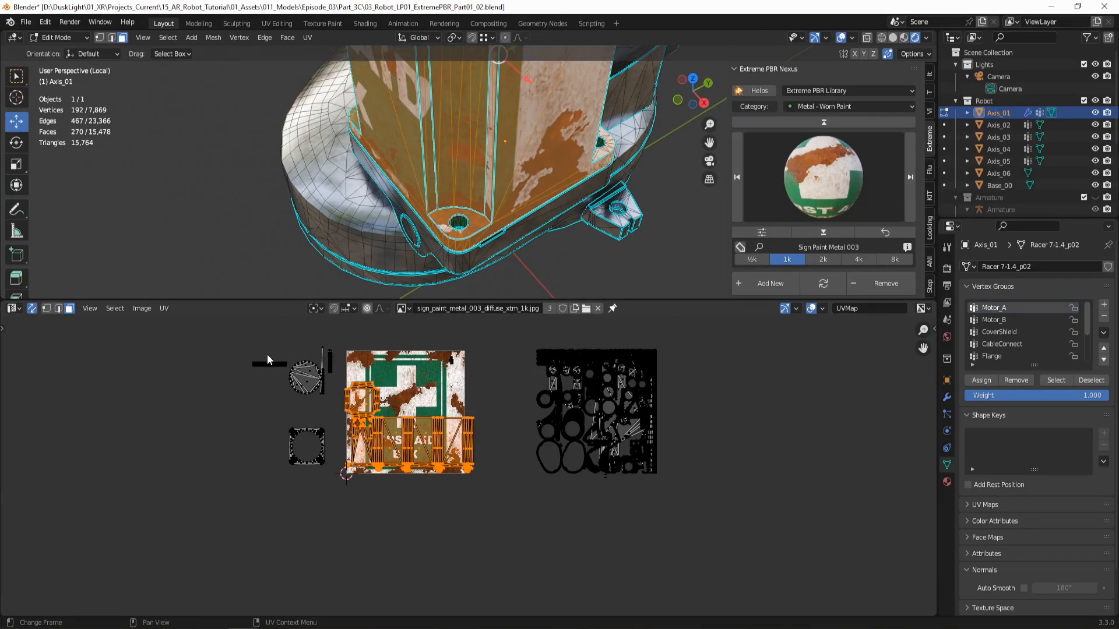
- Scale the selected motor islands to about 0.67 and move them down and slightly outward over the FIRST AID BOX lettering
scroll(407, 458, up, 1)
scroll(408, 458, up, 1)
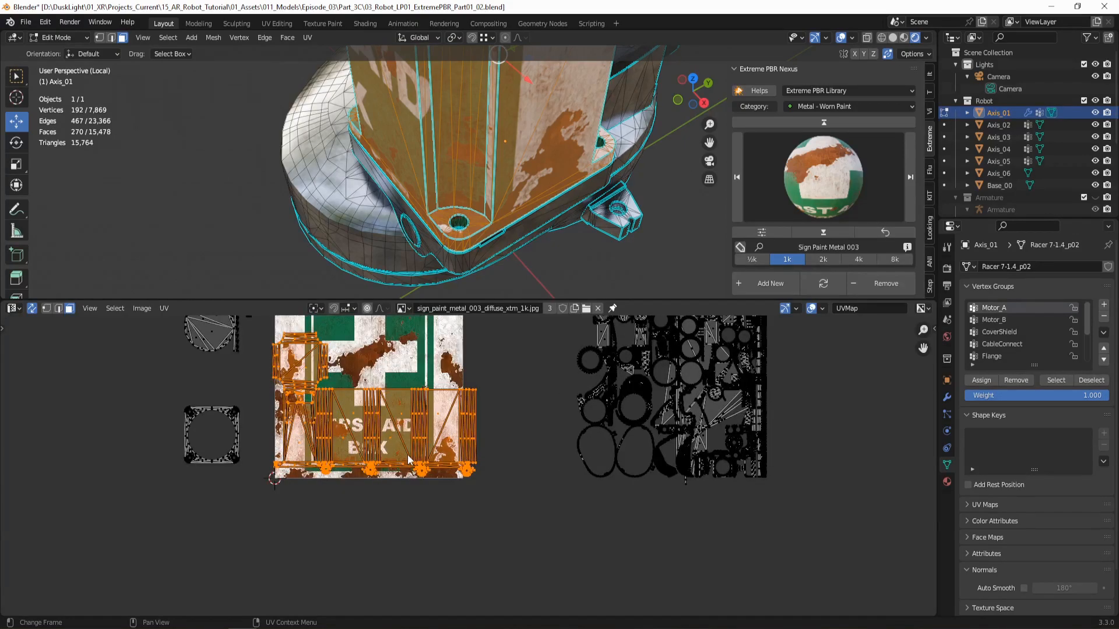
key(s)
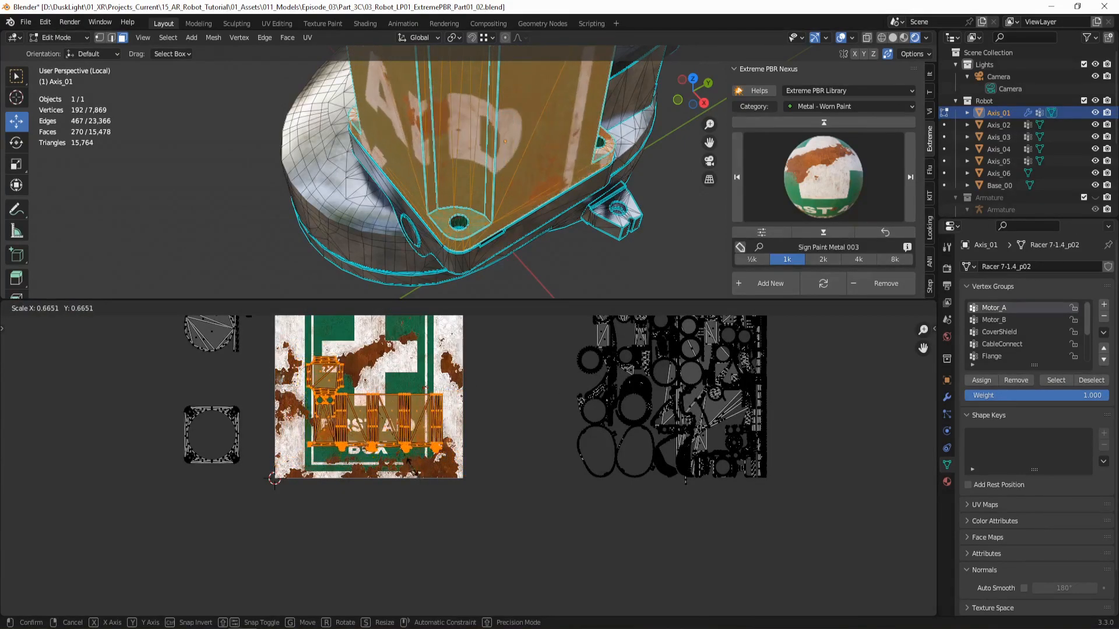
click(406, 457)
scroll(394, 426, up, 3)
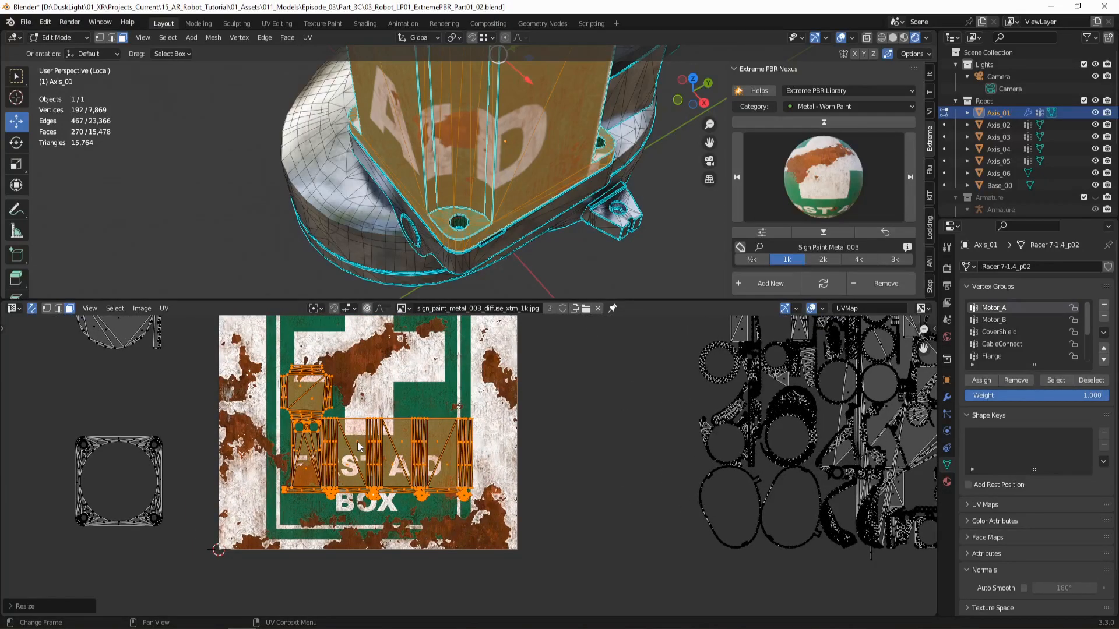
key(g)
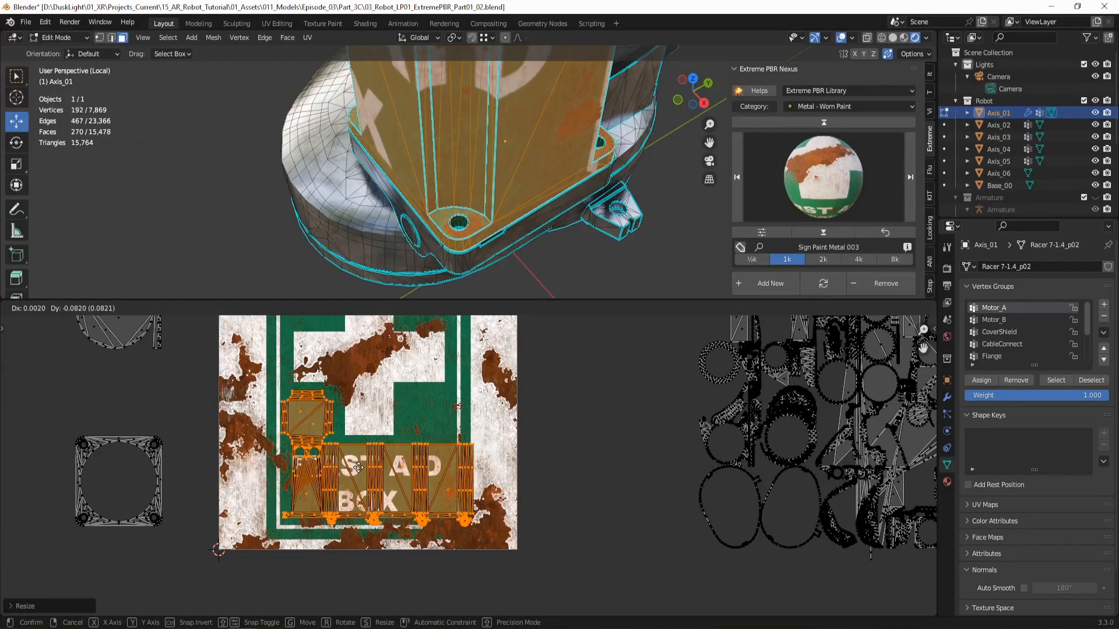
click(353, 469)
- Scale the motor islands by about 0.93 to fit inside the sign's white frame, and review the motor in Object Mode
scroll(382, 459, up, 1)
scroll(381, 460, up, 1)
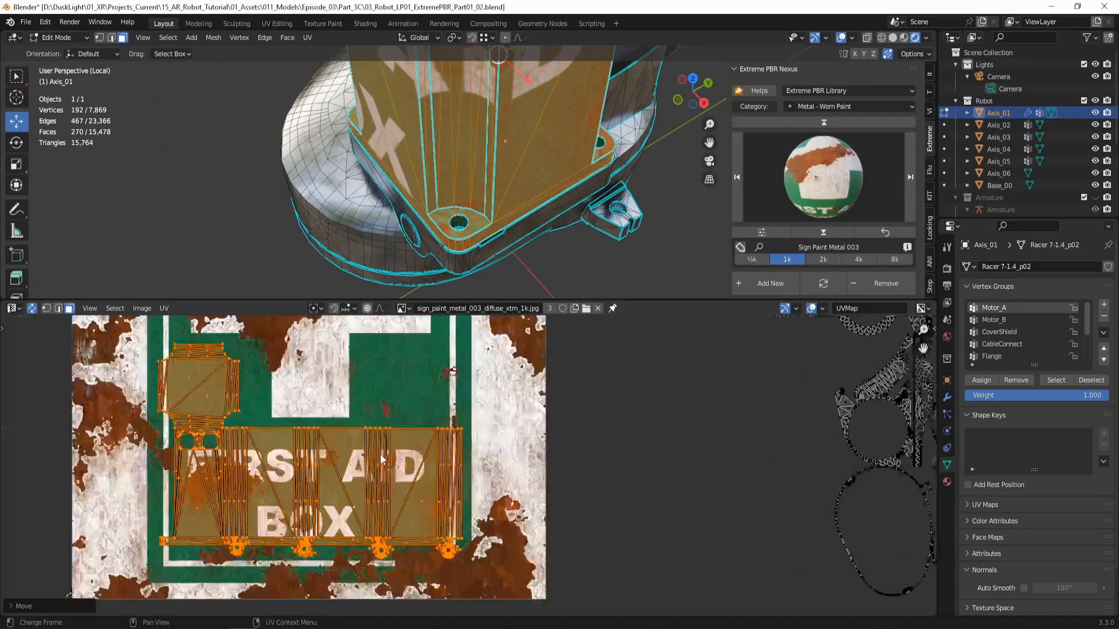
key(s)
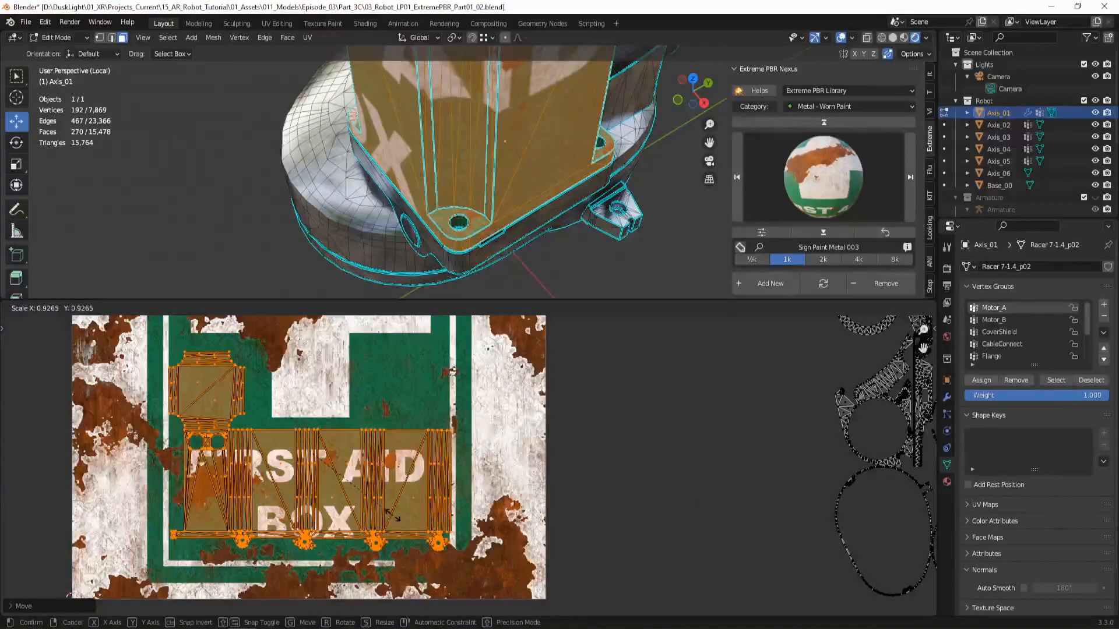
click(389, 516)
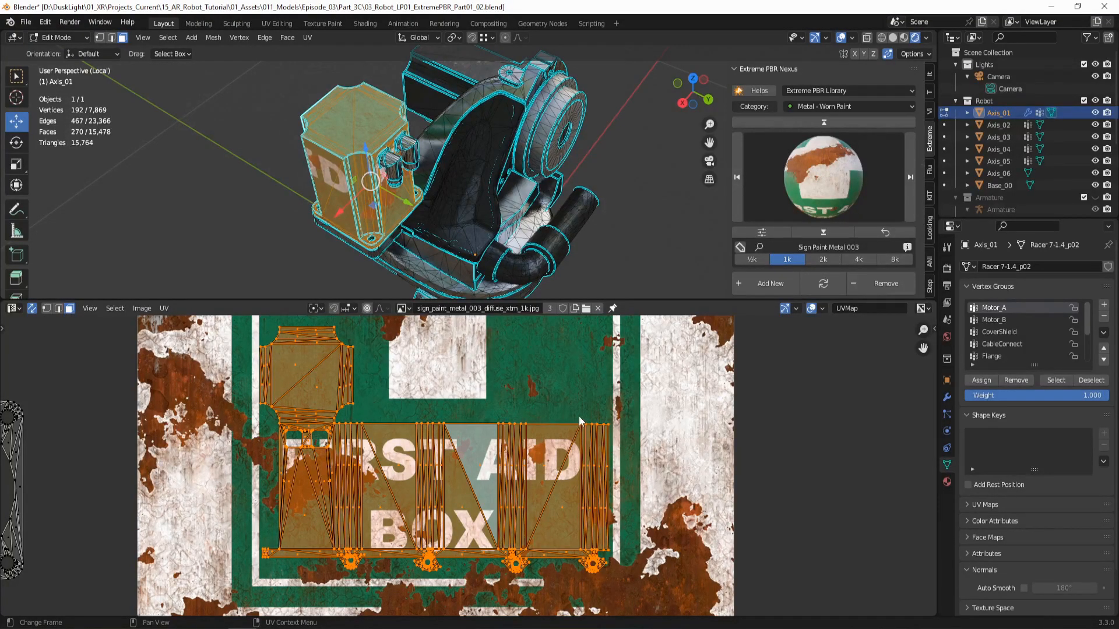
middle_drag(347, 222, 463, 180)
key(Tab)
scroll(429, 197, up, 2)
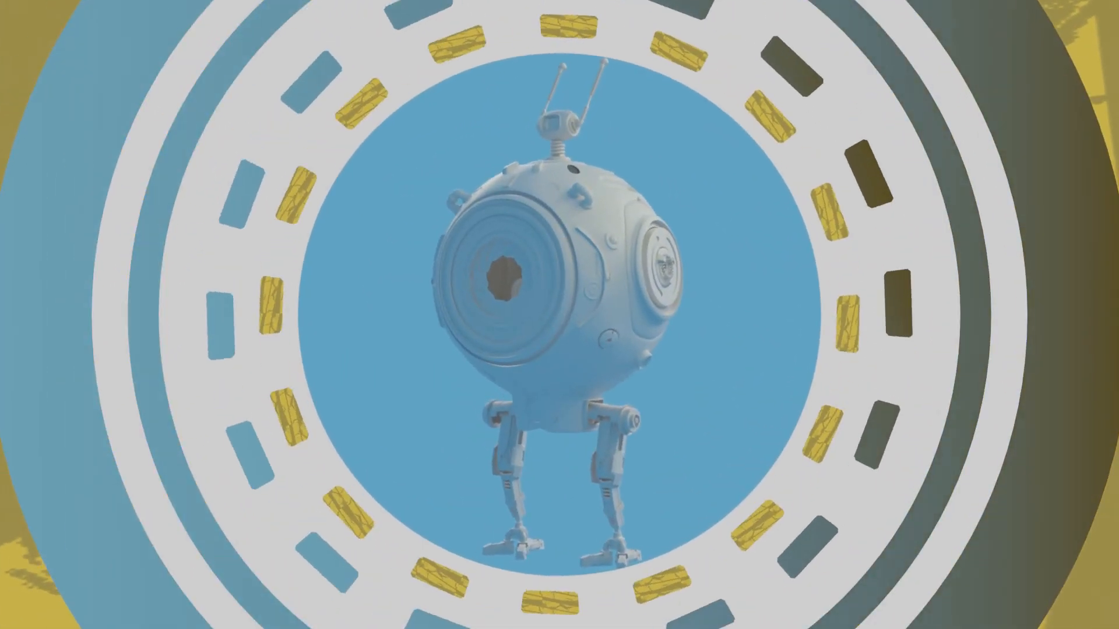